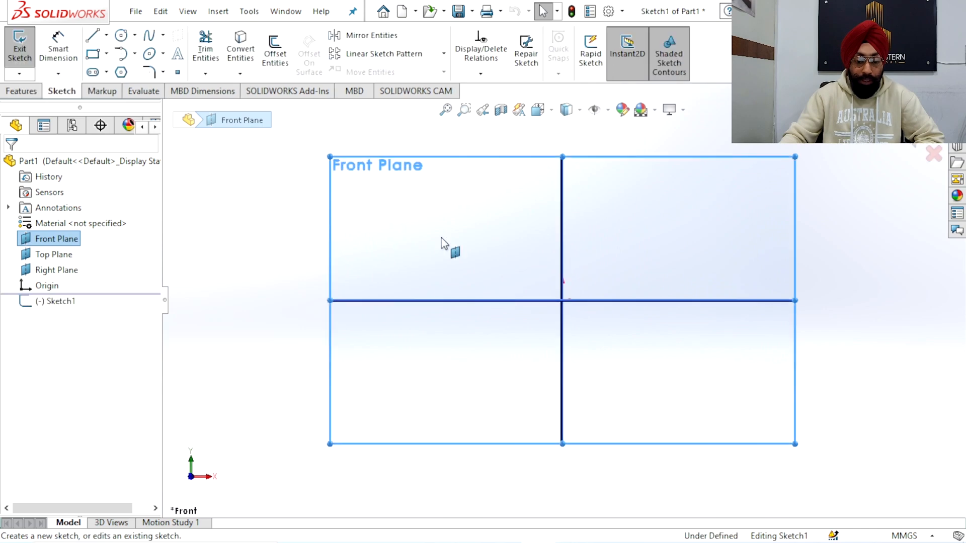
Sketch a circle centred on the origin of the Front Plane and set its radius to 134 mm
left_click(122, 36)
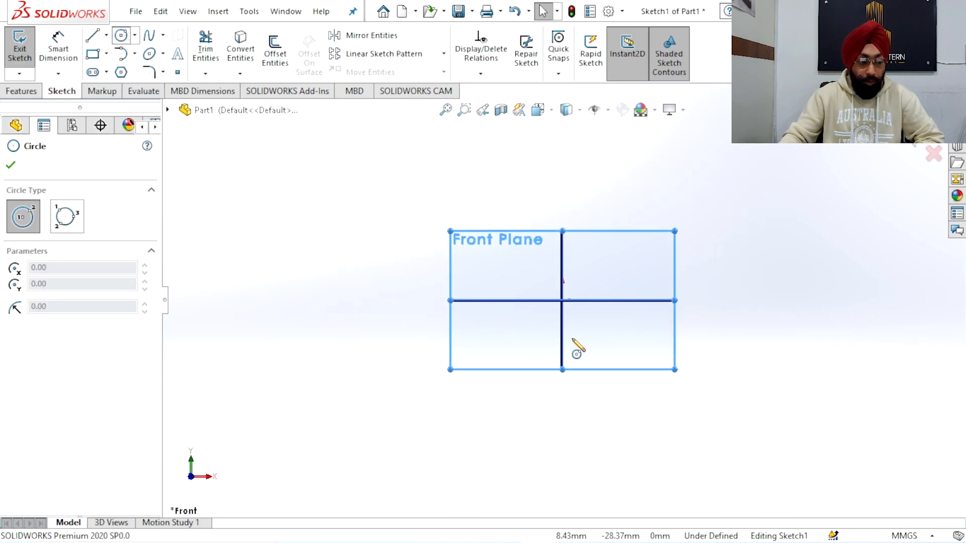
left_click(562, 301)
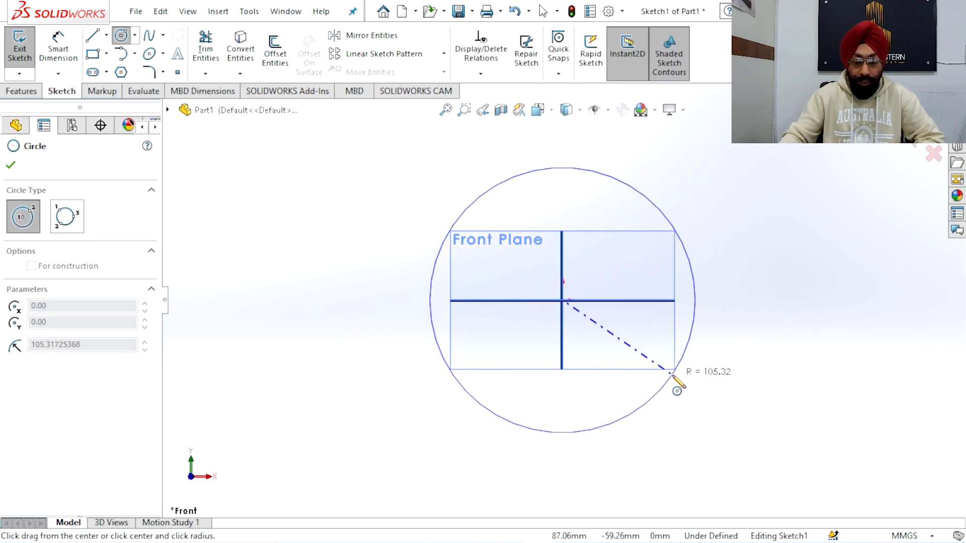
left_click(673, 376)
type("135")
key("BackSpace")
type("4")
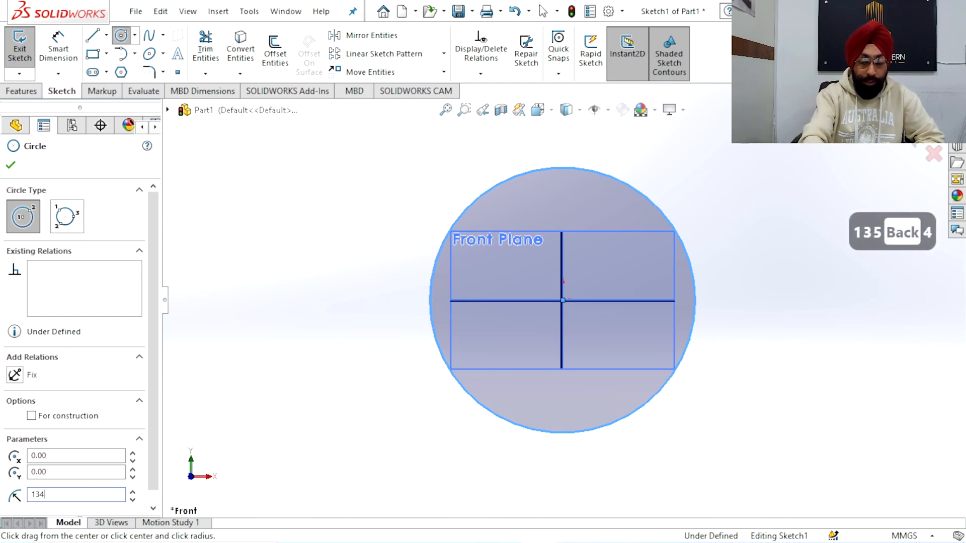
key("Return")
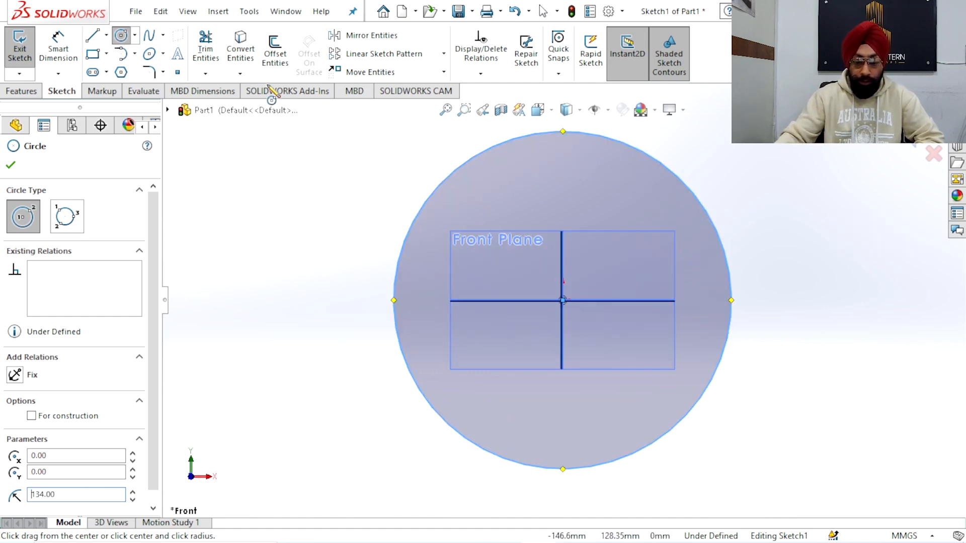
Add a 268 mm diameter dimension to the circle
left_click(58, 50)
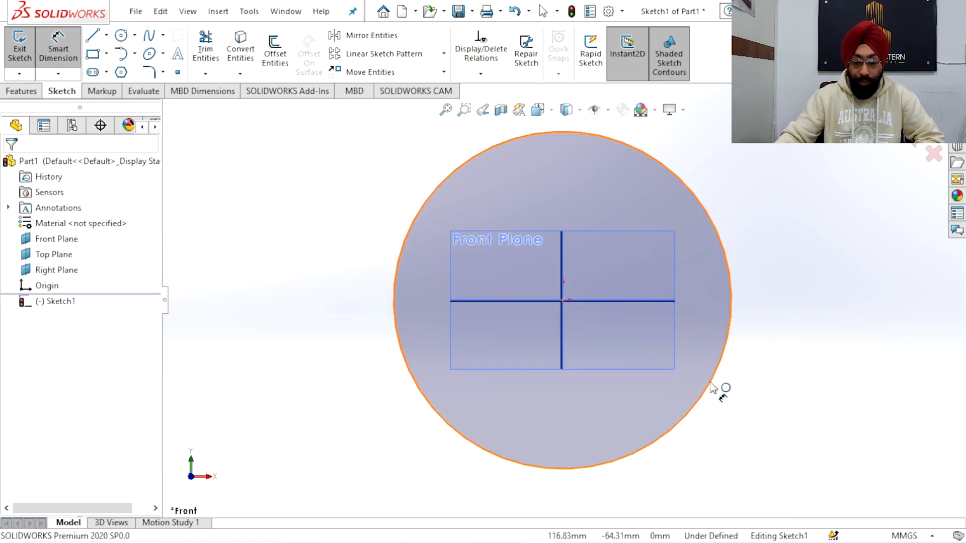
left_click(777, 418)
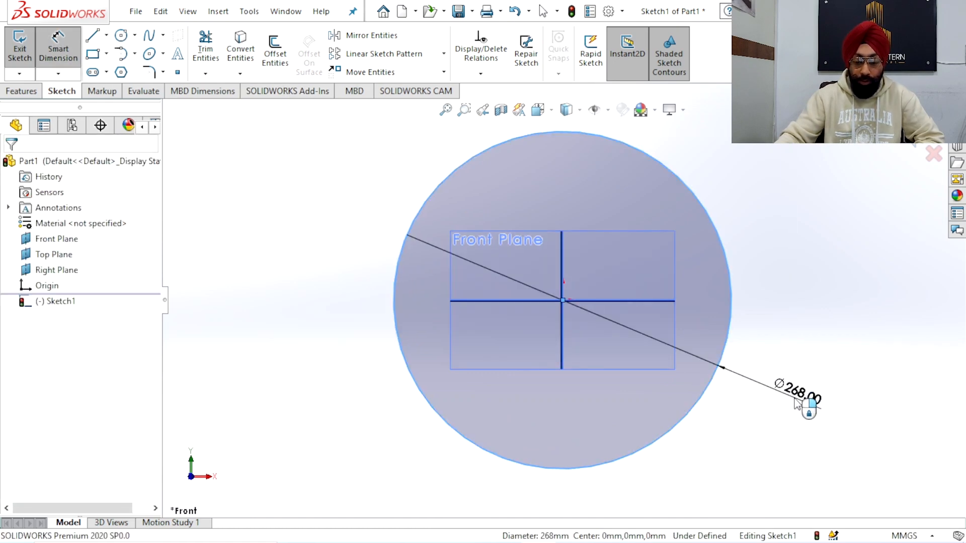
left_click(795, 402)
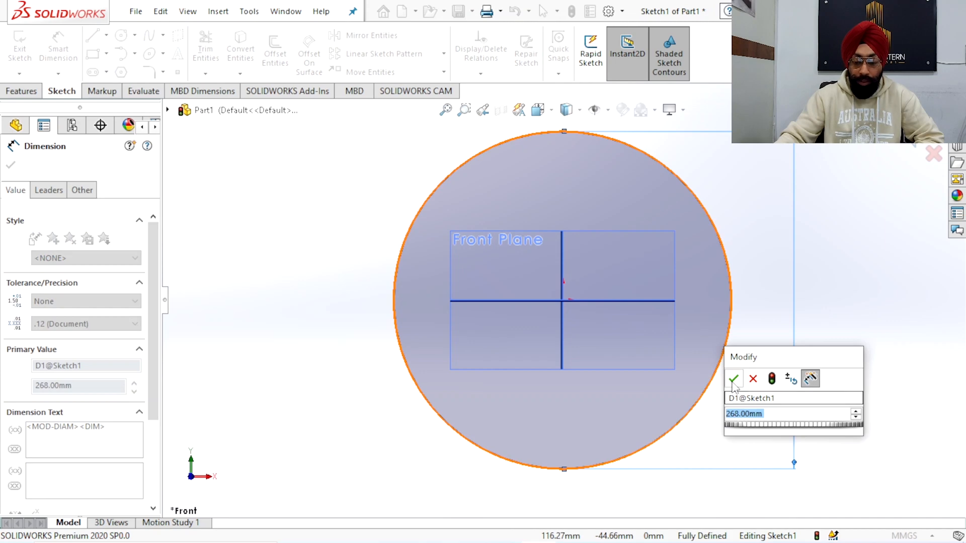
key("Return")
left_click(841, 293)
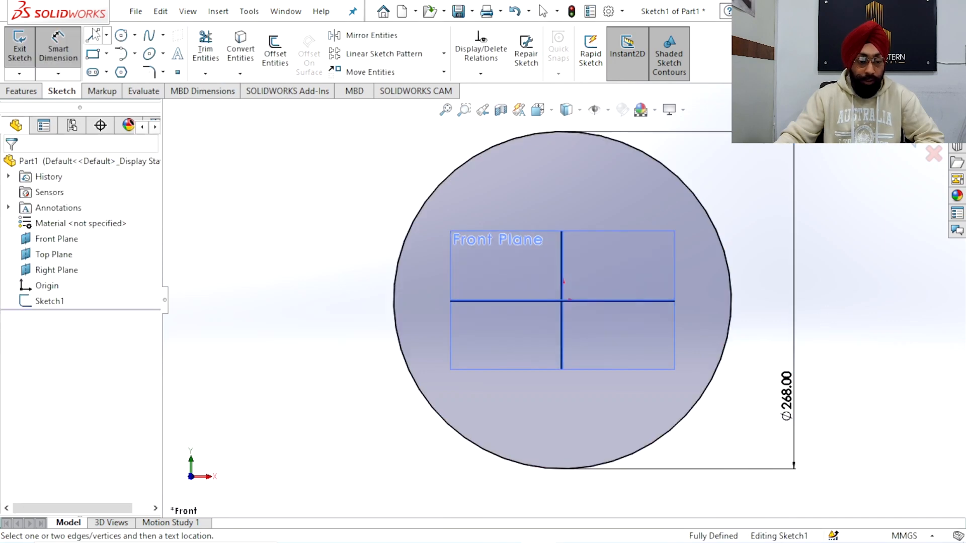
Draw a horizontal line through the circle's centre, joining its left and right quadrant points
key("l")
left_click(394, 301)
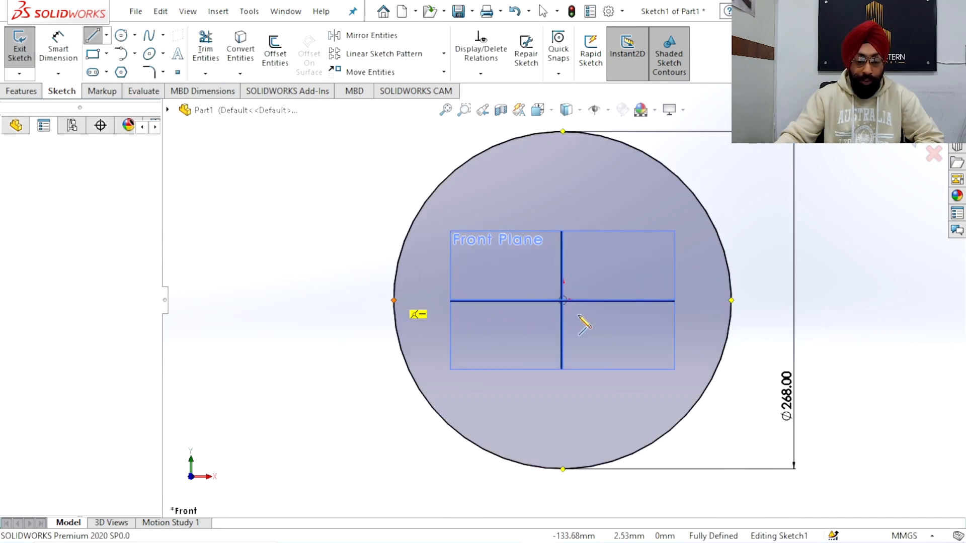
left_click(731, 300)
right_click(625, 252)
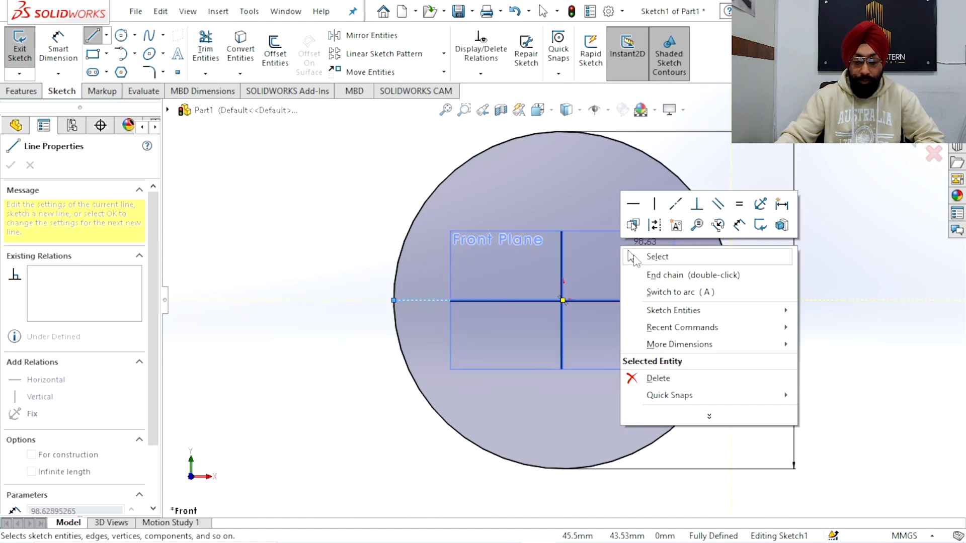
left_click(634, 255)
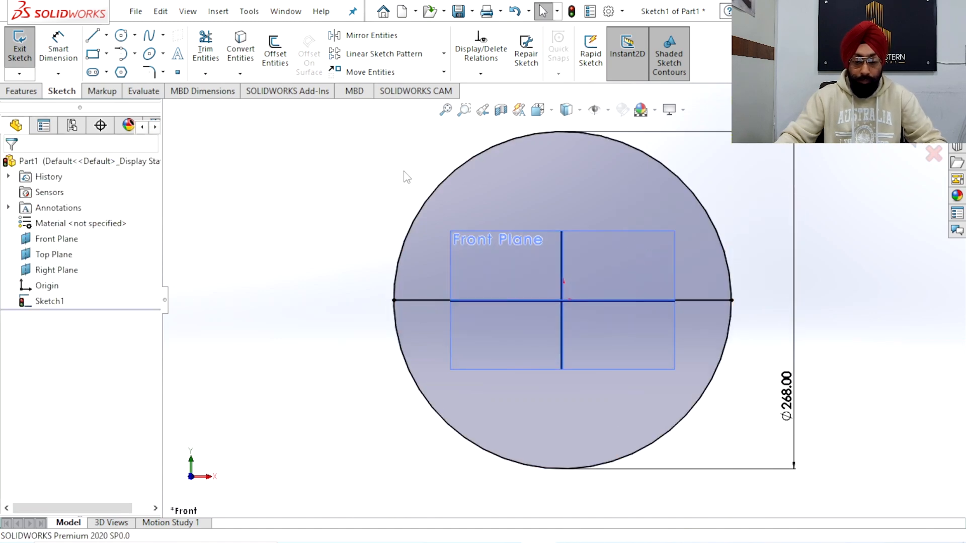
Trim away the circle's lower half and the horizontal line, leaving the upper semicircular arc, and finish the sketch
left_click(215, 46)
left_click_drag(731, 426, 645, 381)
scroll(562, 301, "up", 3)
scroll(557, 242, "down", 1)
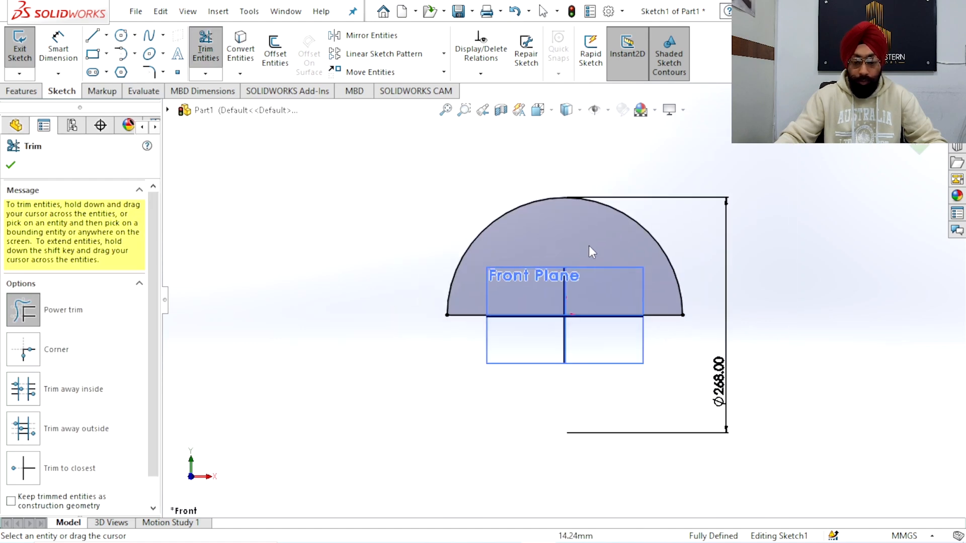
scroll(588, 249, "down", 2)
left_click_drag(552, 327, 545, 345)
scroll(546, 345, "up", 3)
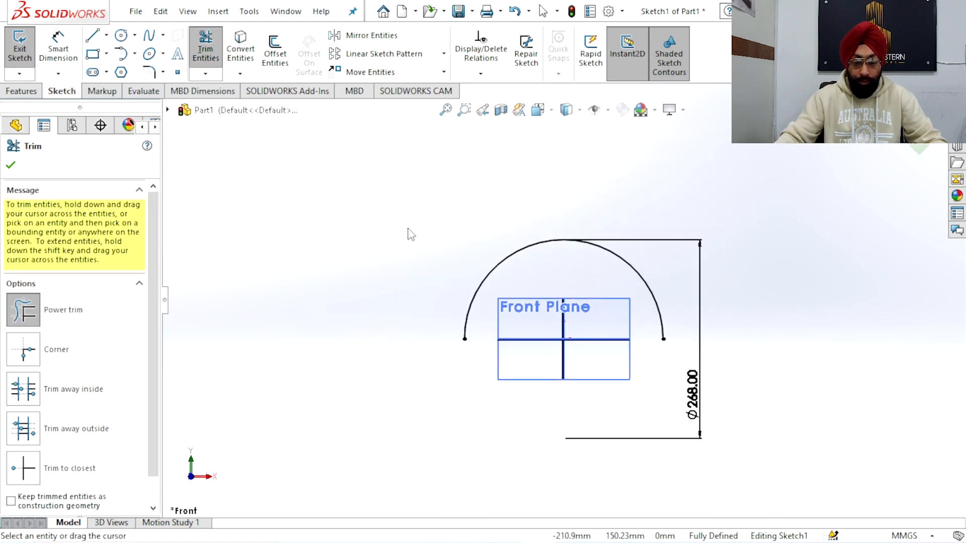
scroll(660, 337, "up", 2)
scroll(629, 321, "down", 2)
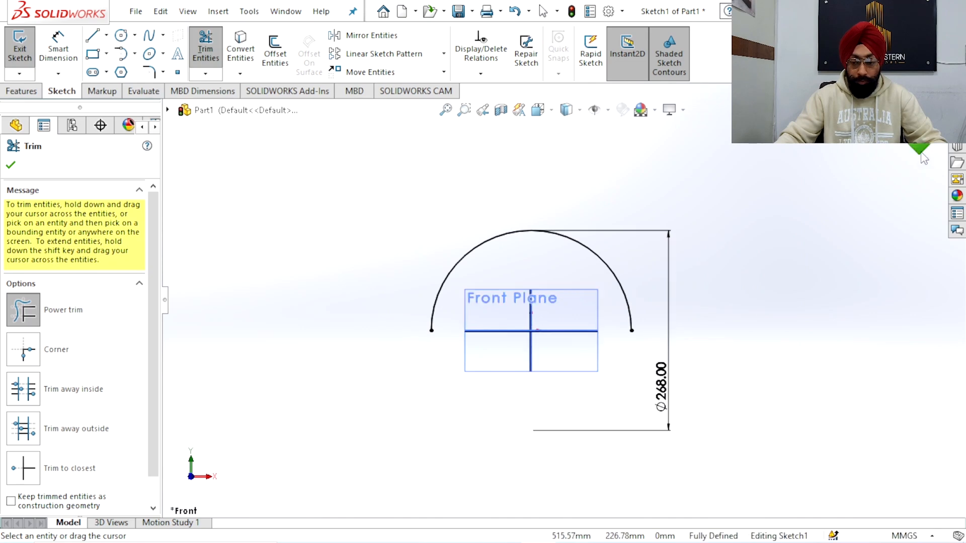
left_click(921, 148)
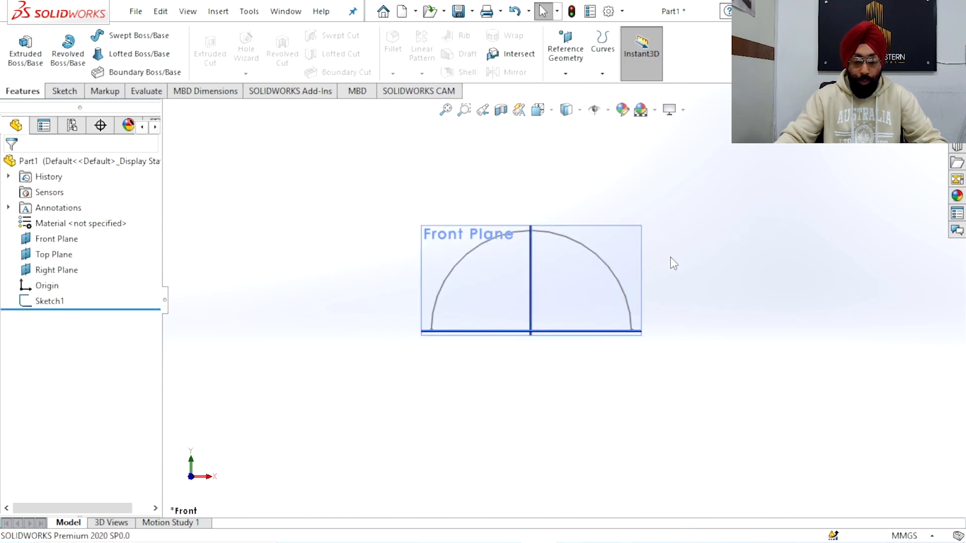
Start a sketch on the Top Plane and draw a circle of about 56 mm radius centred on the arc's left endpoint
left_click(532, 340)
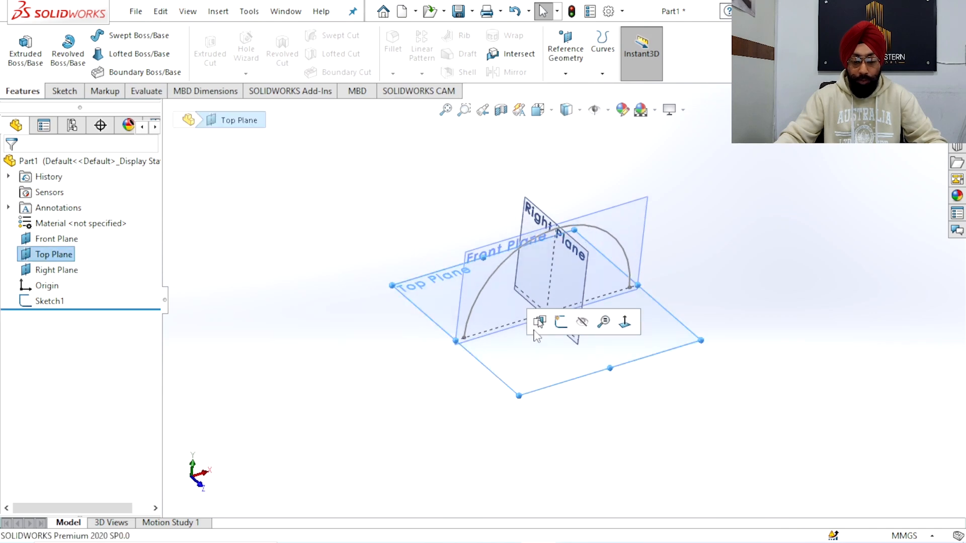
left_click(559, 321)
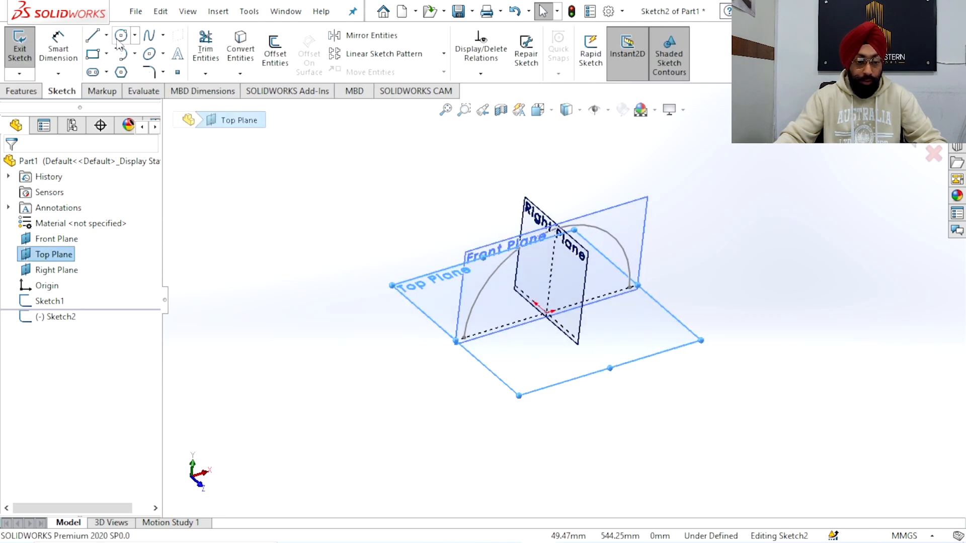
scroll(485, 347, "down", 2)
left_click(465, 311)
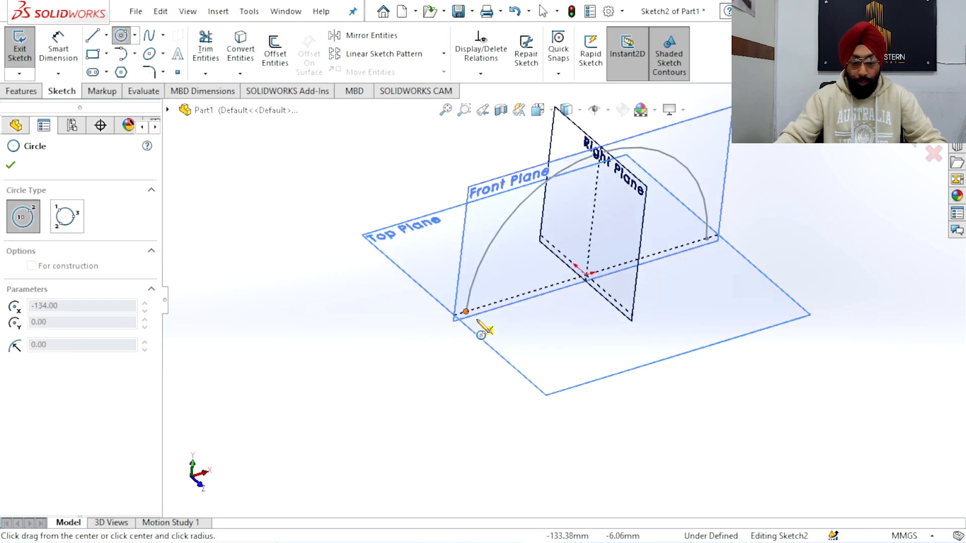
left_click(516, 337)
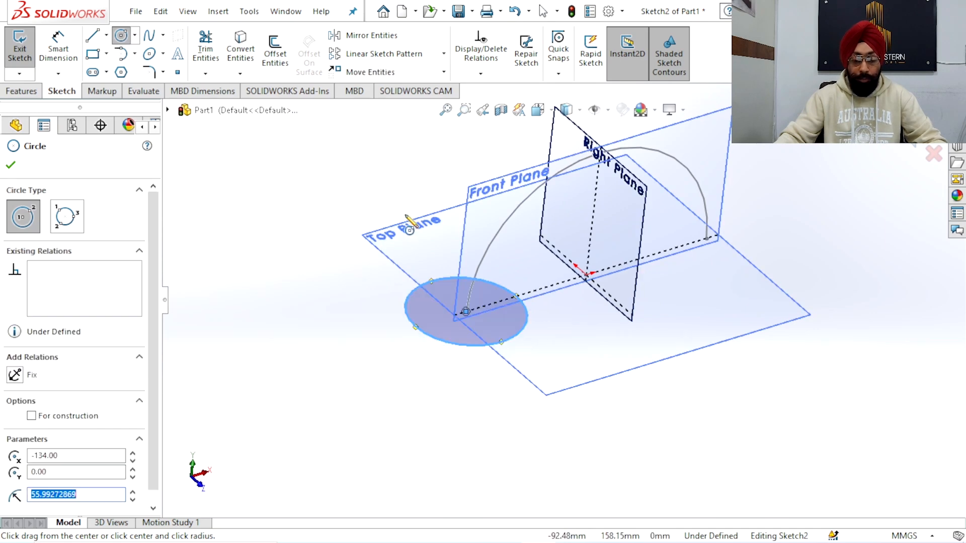
Dimension the circle at the arc's endpoint with a diameter of 80 mm
left_click(69, 55)
left_click(406, 303)
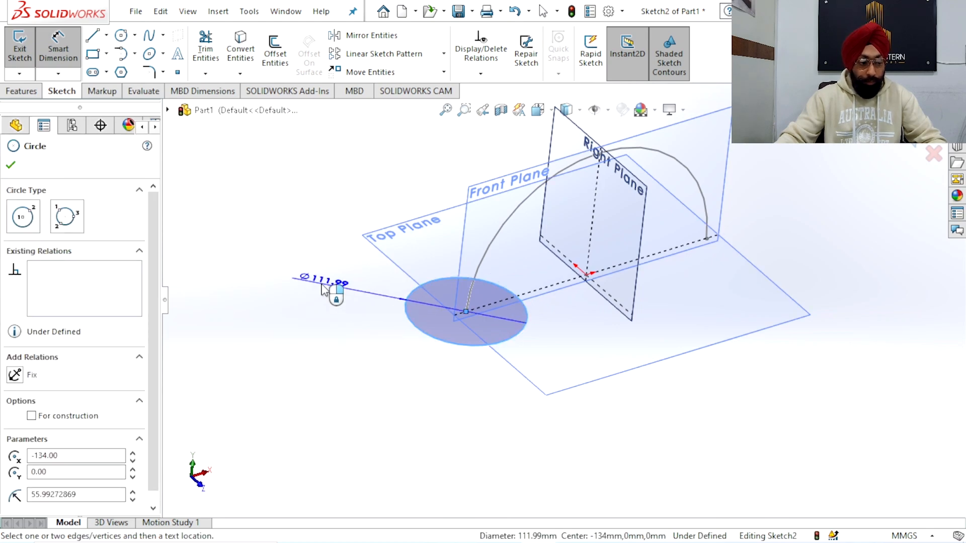
left_click(319, 278)
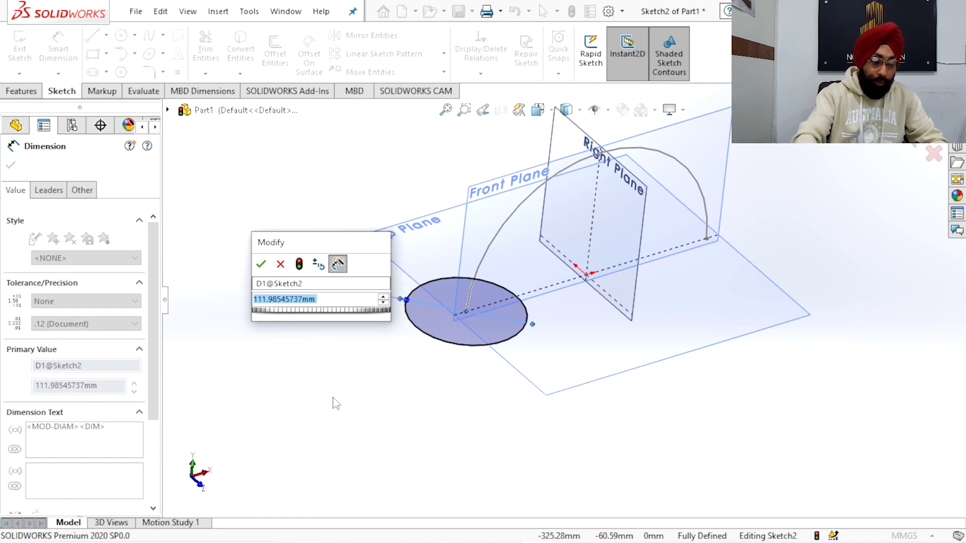
type("80")
key("Return")
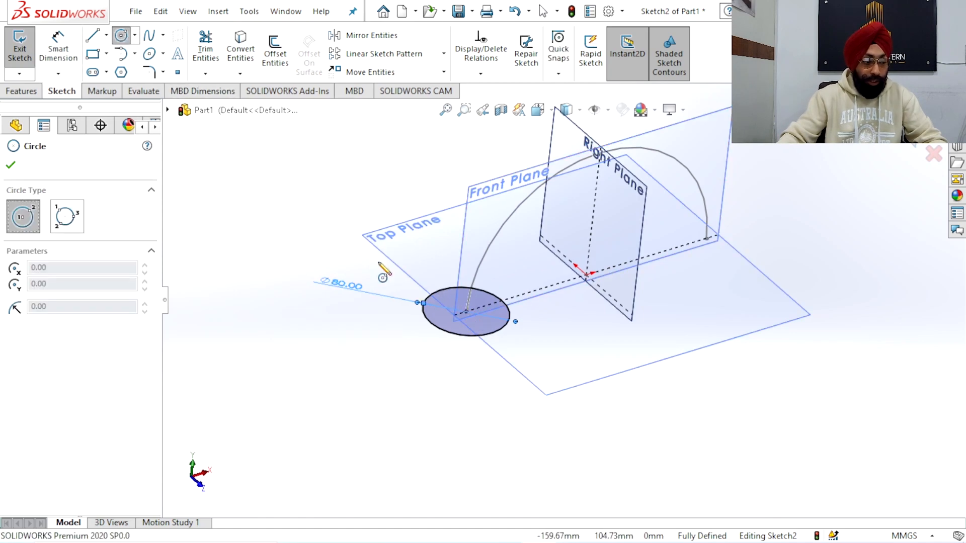
Sketch a larger concentric circle around the 80 mm circle and set its diameter to 108 mm
left_click_drag(466, 311, 448, 367)
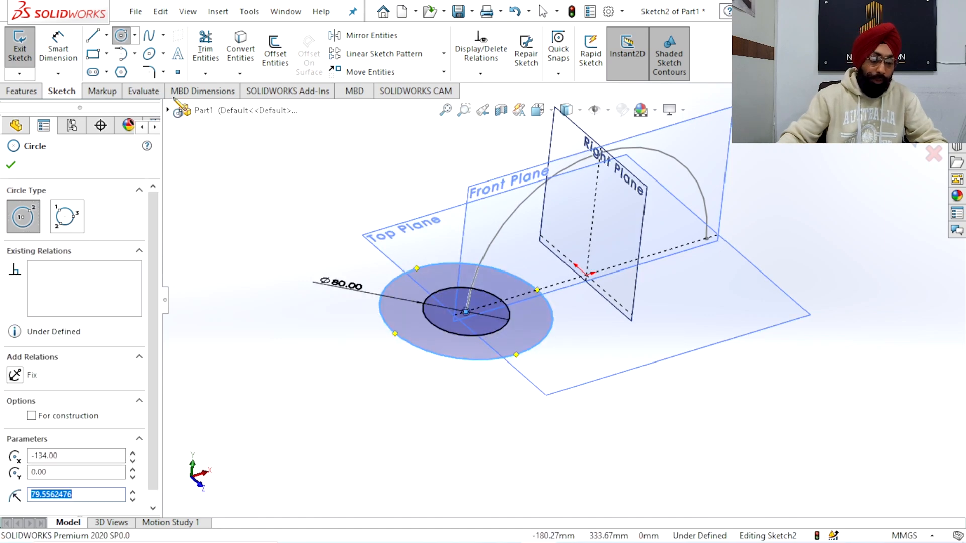
left_click(74, 50)
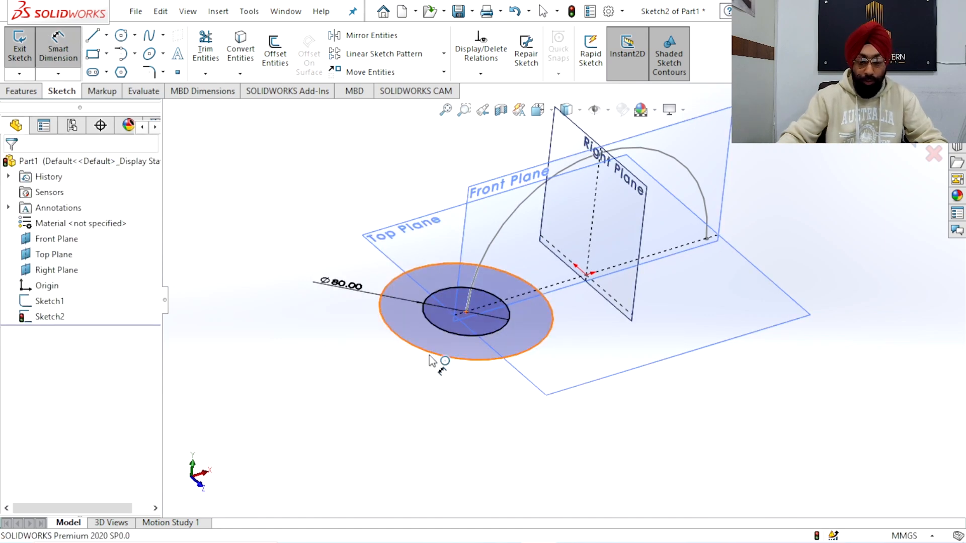
left_click(366, 407)
left_click(366, 407)
type("10")
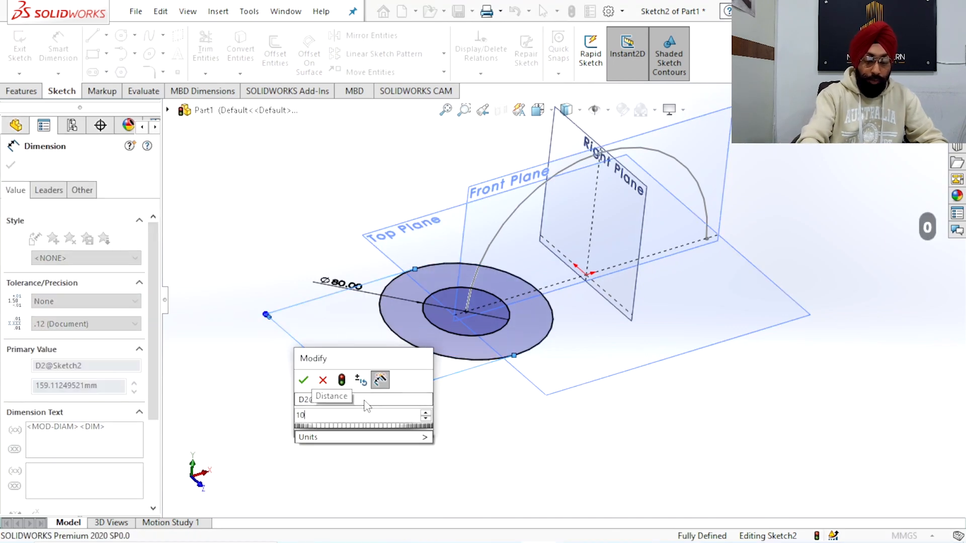
key("Return")
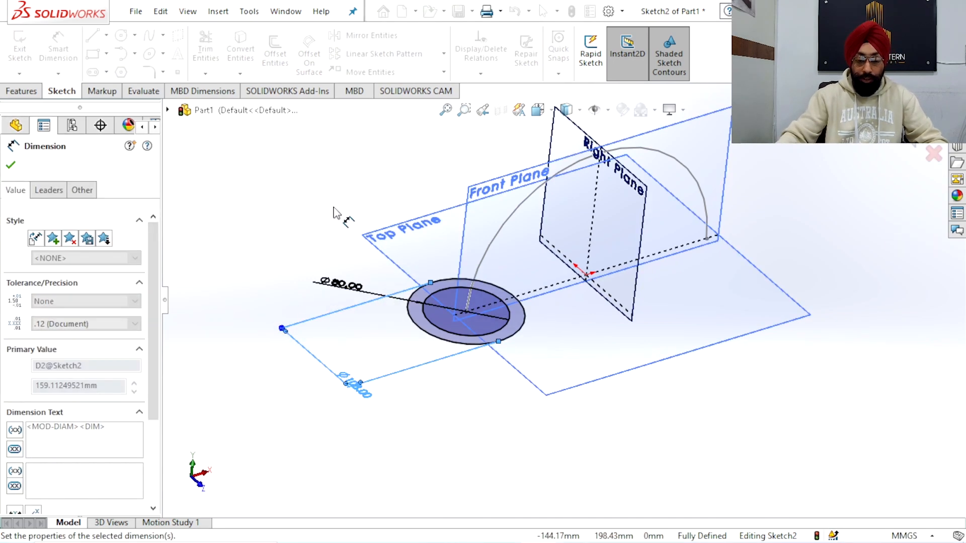
right_click(337, 211)
left_click(345, 252)
Finish the sketch and sweep the two-circle profile along the semicircular arc into a hollow pipe bend
scroll(560, 306, "up", 4)
mouse_move(564, 312)
middle_mouse_down()
mouse_move(518, 229)
mouse_move(565, 298)
mouse_move(560, 311)
middle_mouse_up()
scroll(566, 297, "down", 3)
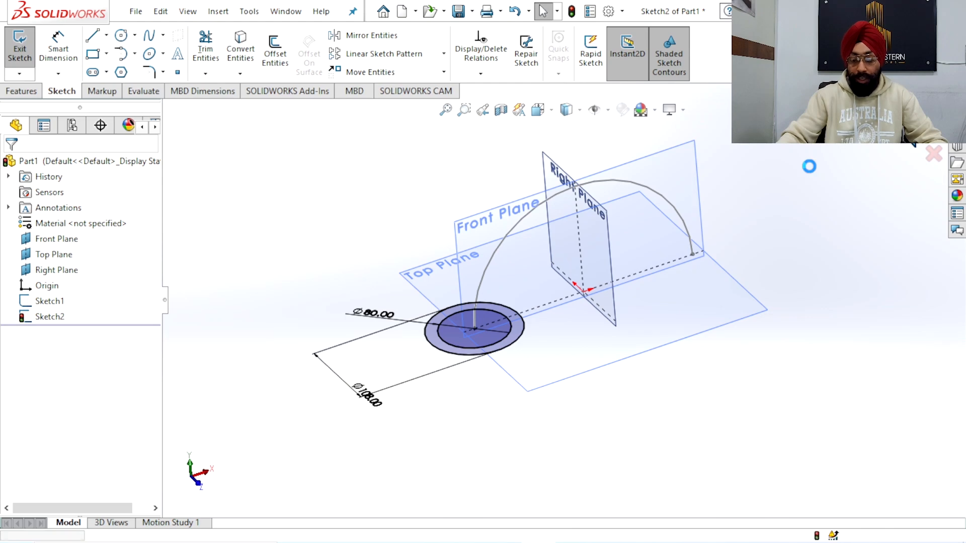
left_click(798, 201)
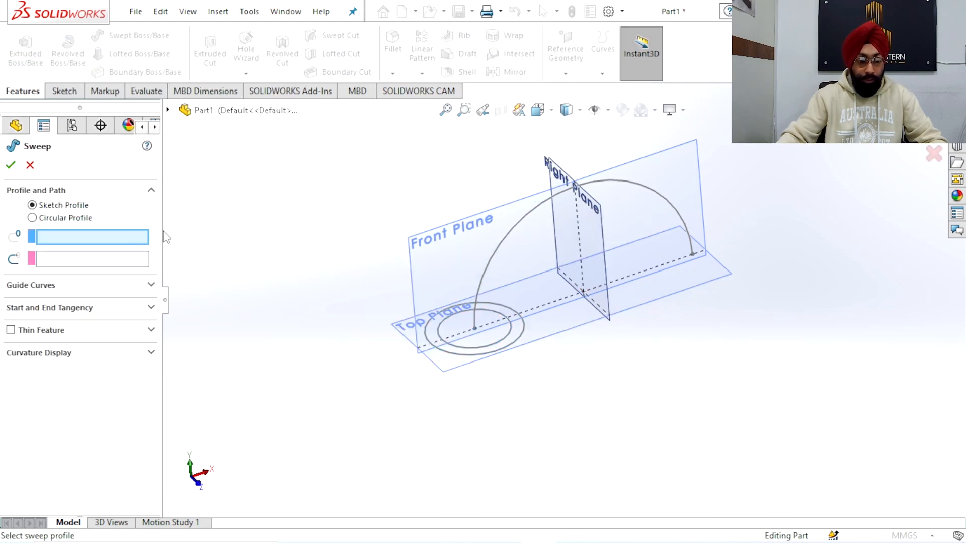
left_click(446, 355)
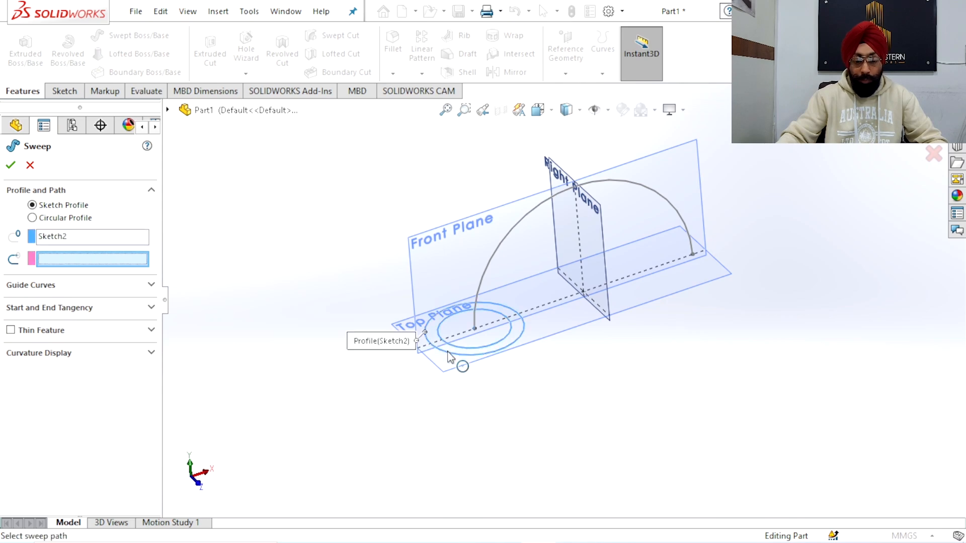
left_click(501, 253)
mouse_move(500, 253)
middle_mouse_down()
mouse_move(509, 295)
mouse_move(497, 262)
mouse_move(545, 332)
middle_mouse_up()
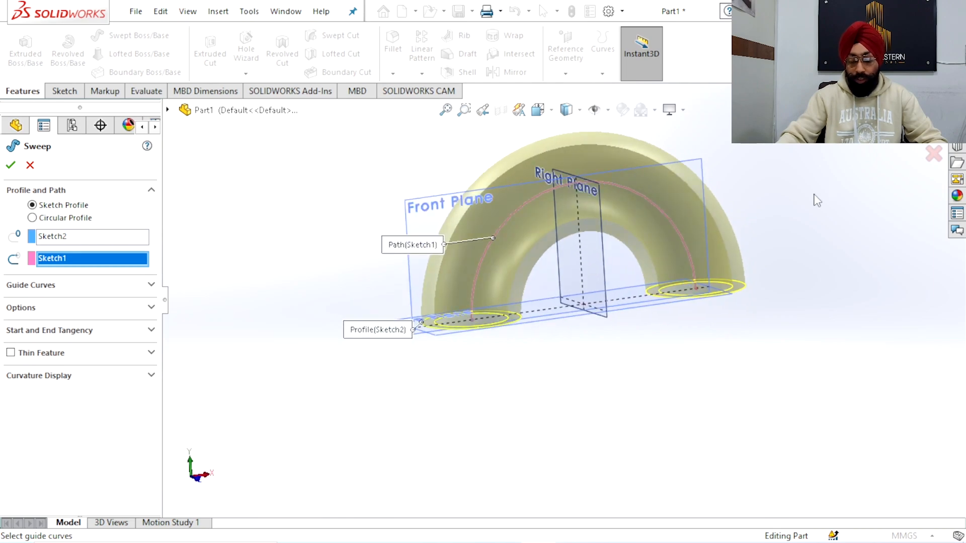
key("Return")
Create a reference plane parallel to the Top Plane, offset 197 mm above it
middle_click_drag(748, 244, 509, 223)
middle_click_drag(628, 400, 649, 427)
scroll(649, 427, "up", 3)
scroll(590, 362, "down", 3)
middle_click_drag(590, 362, 571, 340)
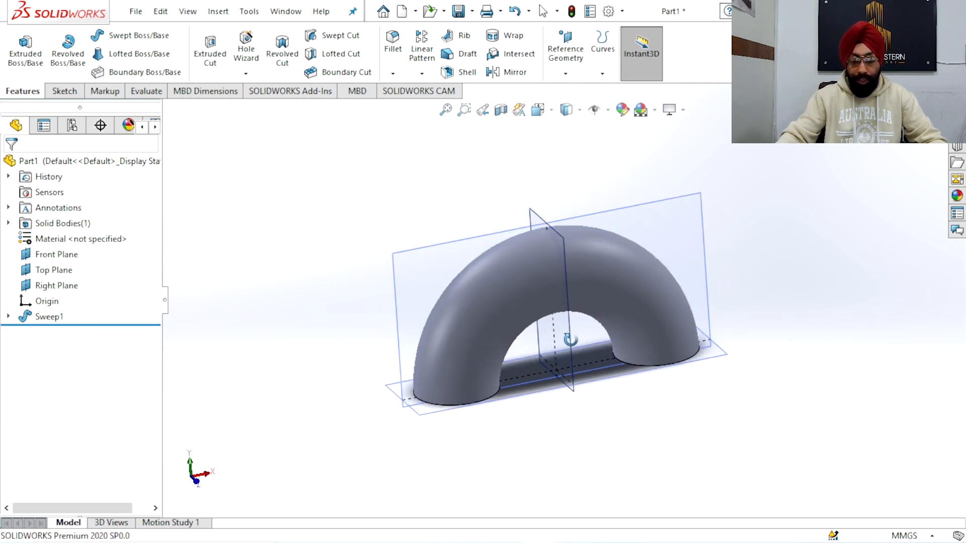
left_click(573, 70)
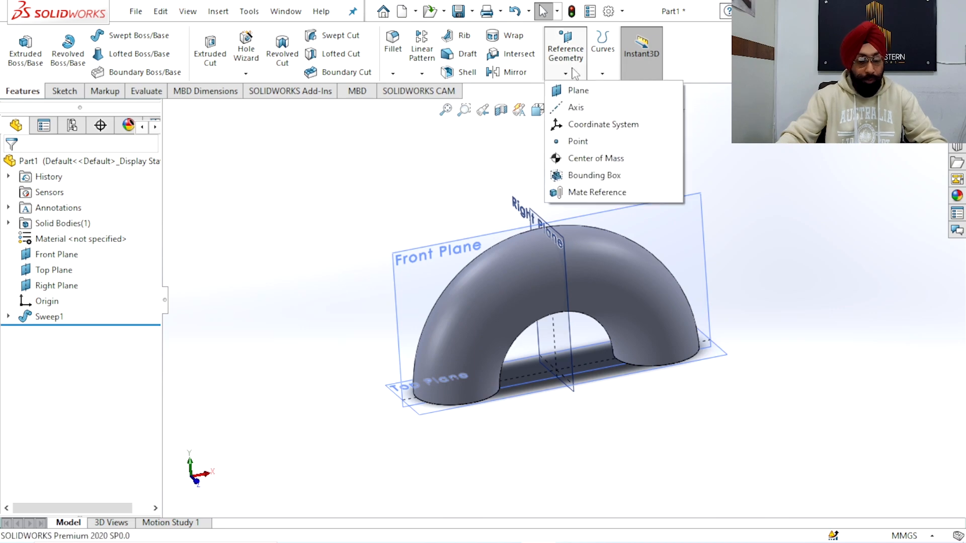
left_click(583, 93)
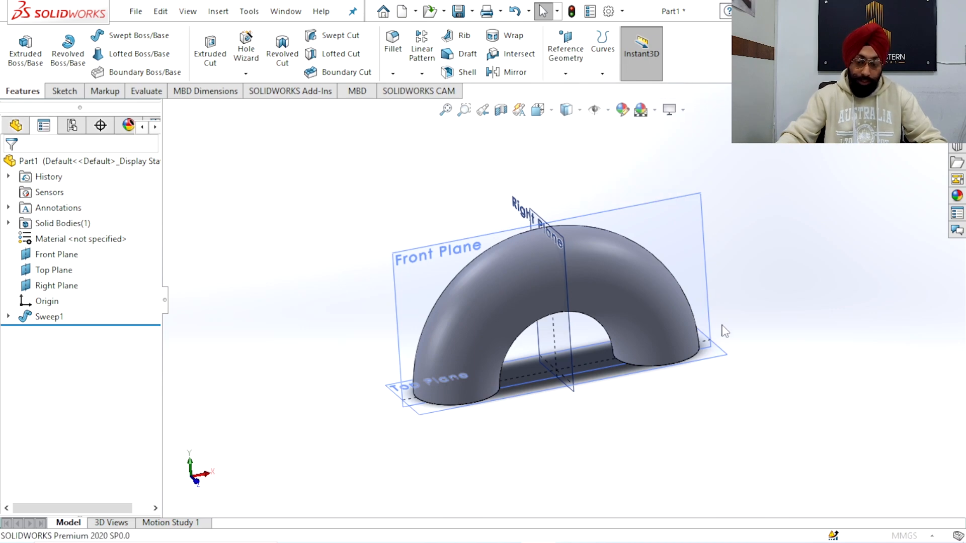
left_click(723, 359)
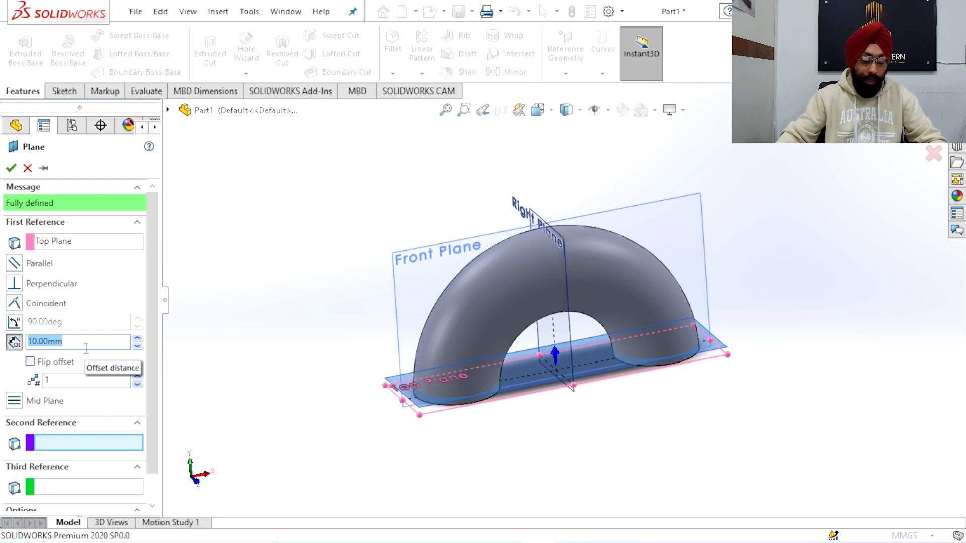
type("197")
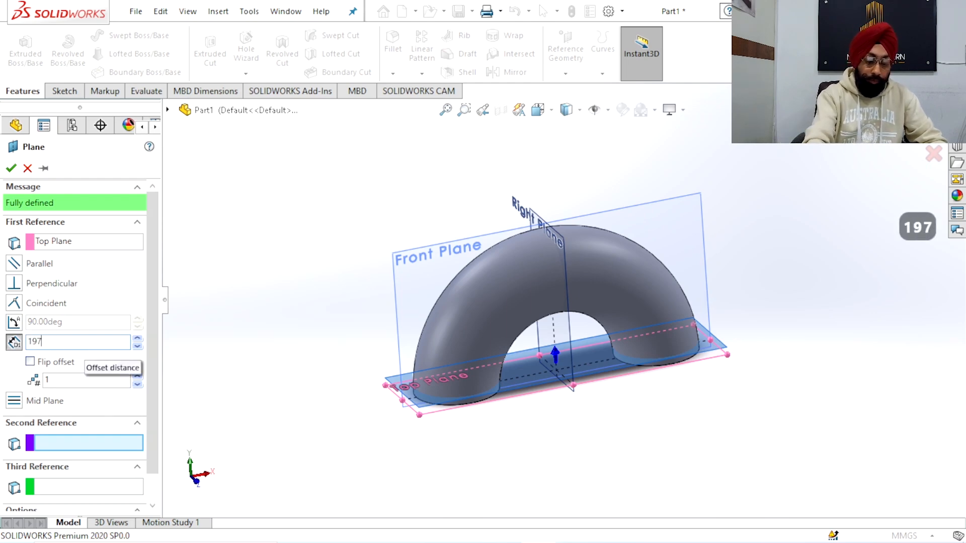
key("Return")
middle_click_drag(390, 274, 367, 267)
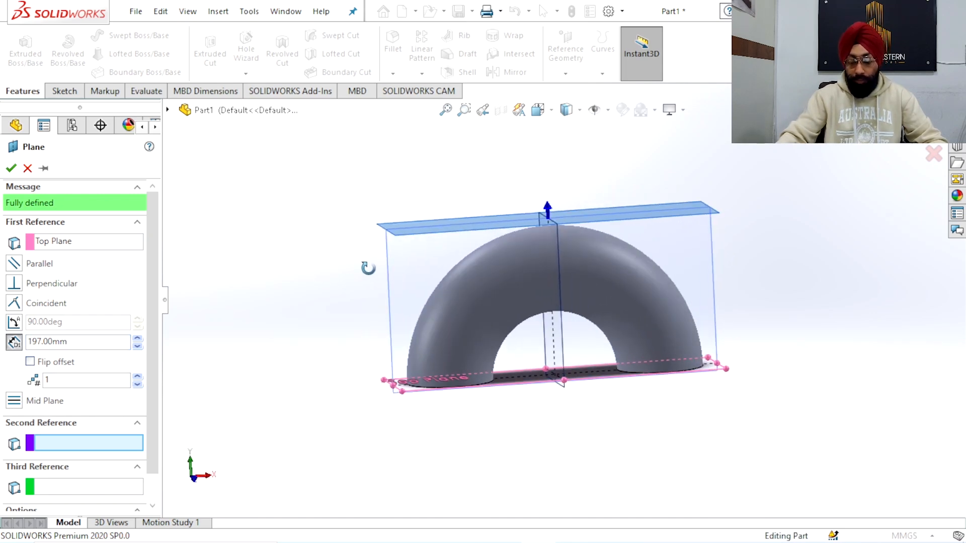
middle_click_drag(472, 295, 714, 217)
right_click(778, 190)
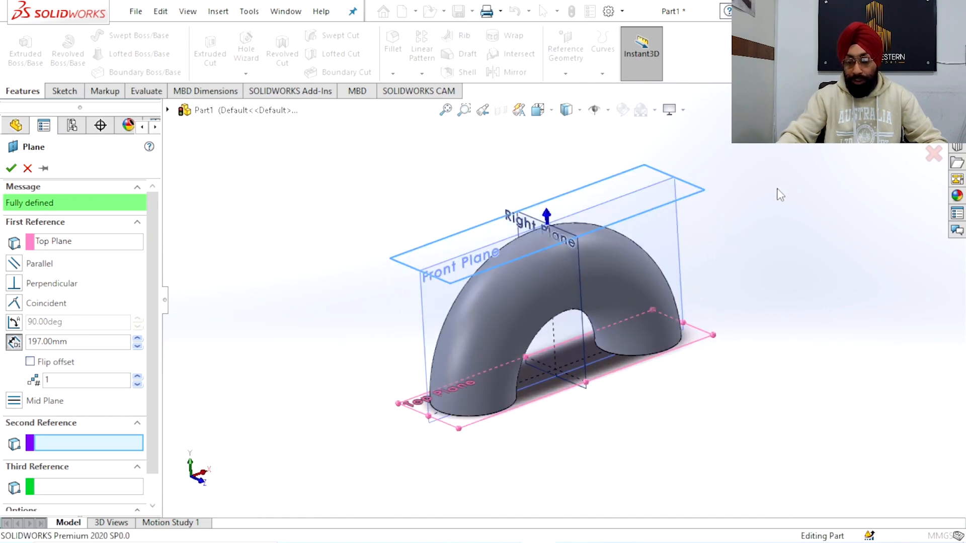
Start a sketch on the offset plane and draw a circle of about 43 mm radius on its centreline, over the bend's +X half
middle_click_drag(766, 232, 560, 188)
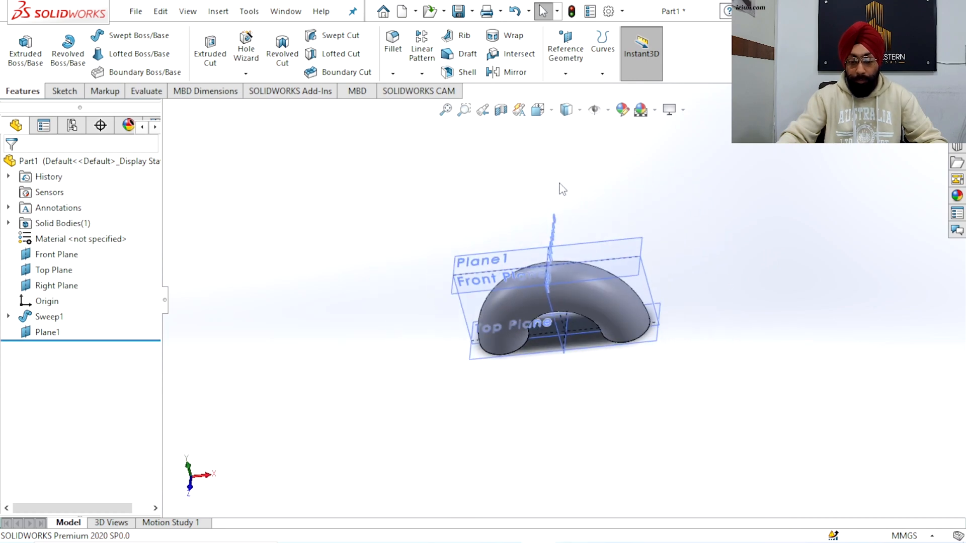
left_click(640, 260)
left_click(694, 210)
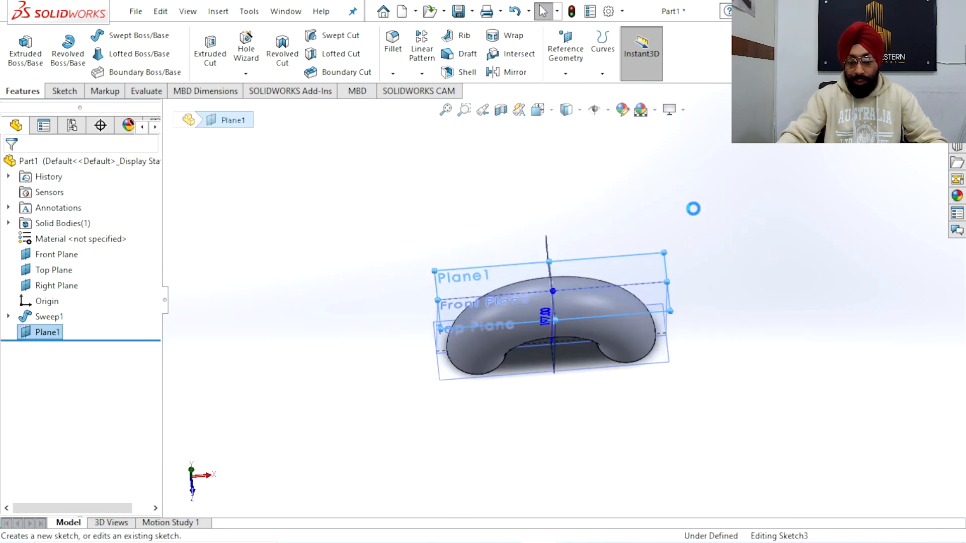
left_click(537, 110)
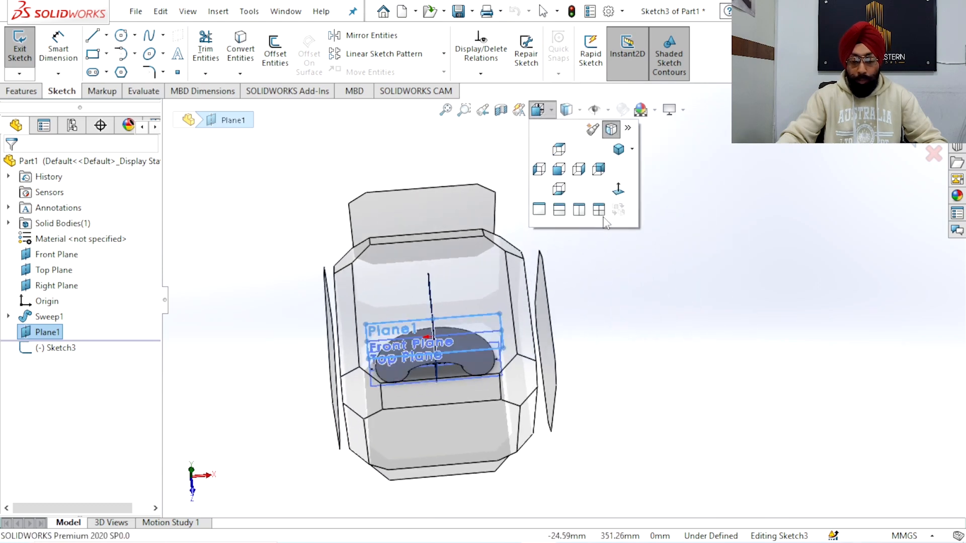
left_click(618, 189)
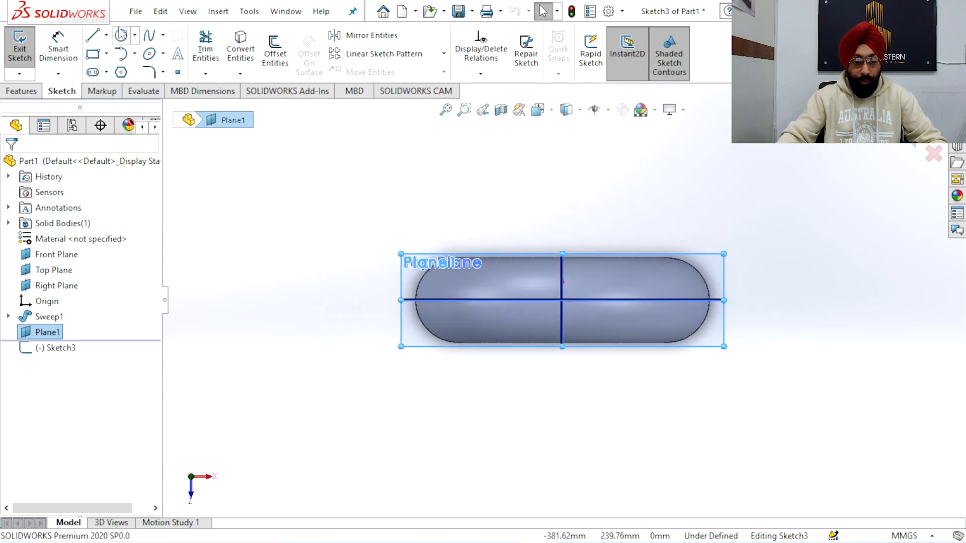
left_click(120, 34)
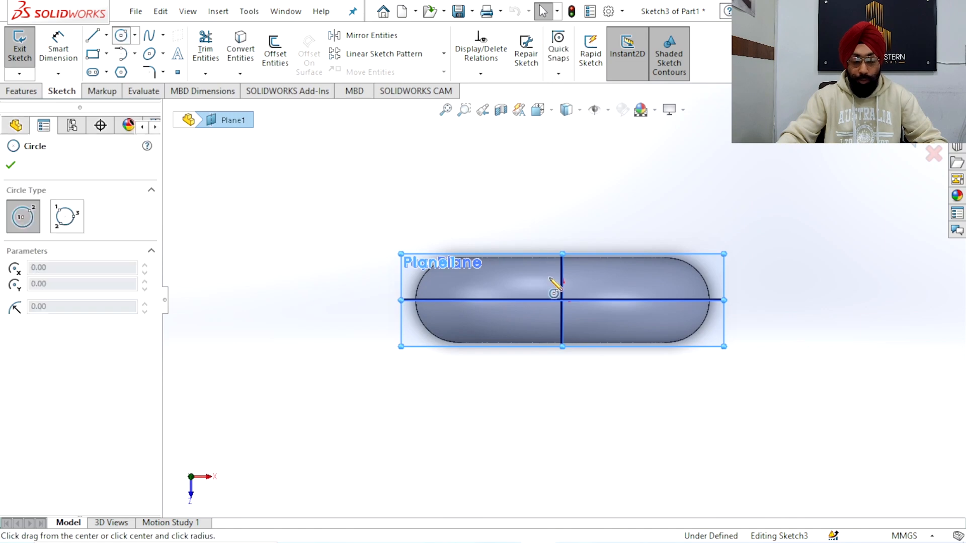
left_click(630, 300)
left_click(655, 325)
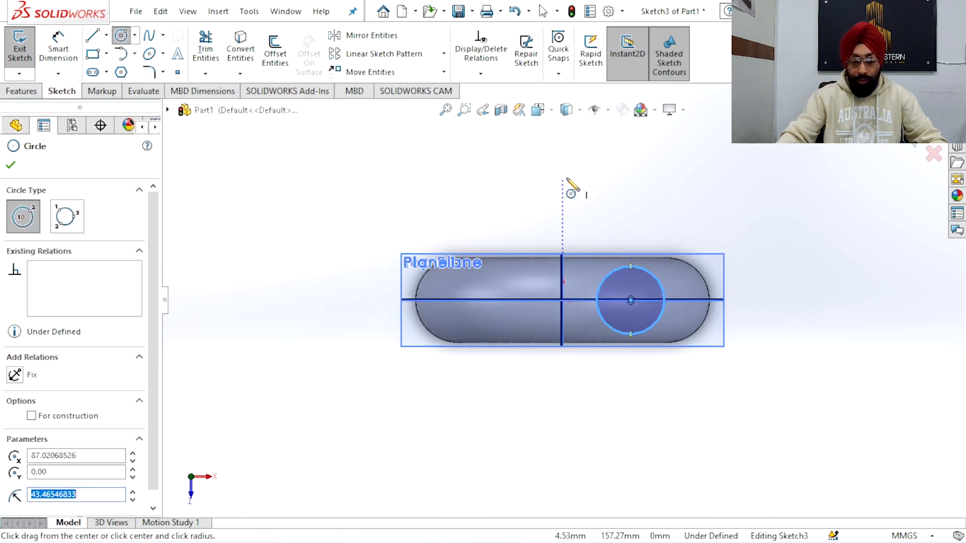
Dimension the circle's centre at 124 mm from the Right Plane
left_click(70, 47)
left_click(631, 300)
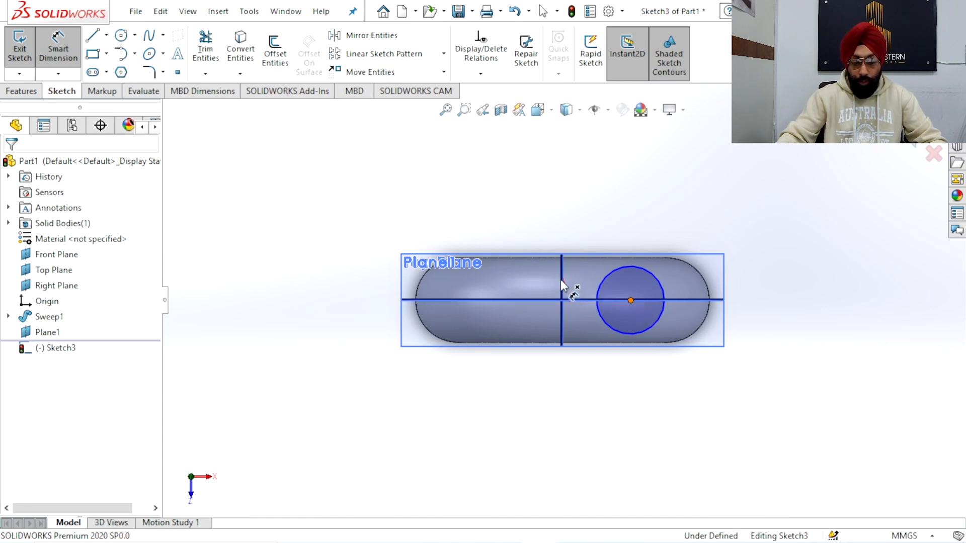
left_click(560, 279)
left_click(589, 202)
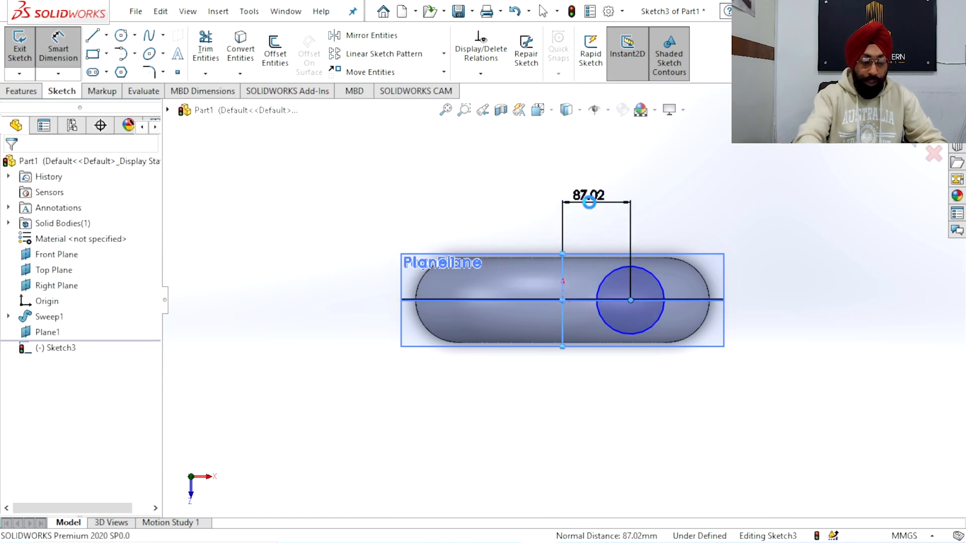
type("124")
key("Return")
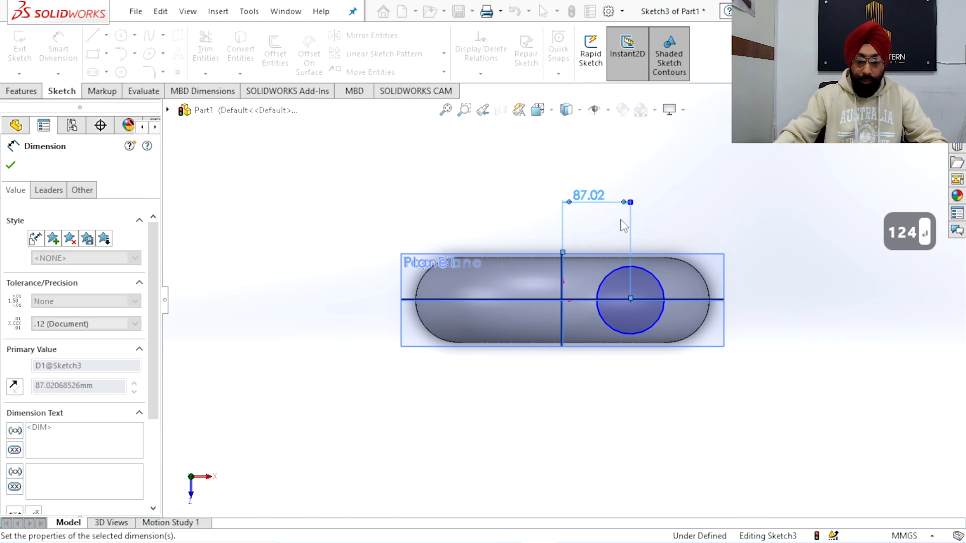
Set the circle's diameter to 84 mm and finish dimensioning
left_click(683, 283)
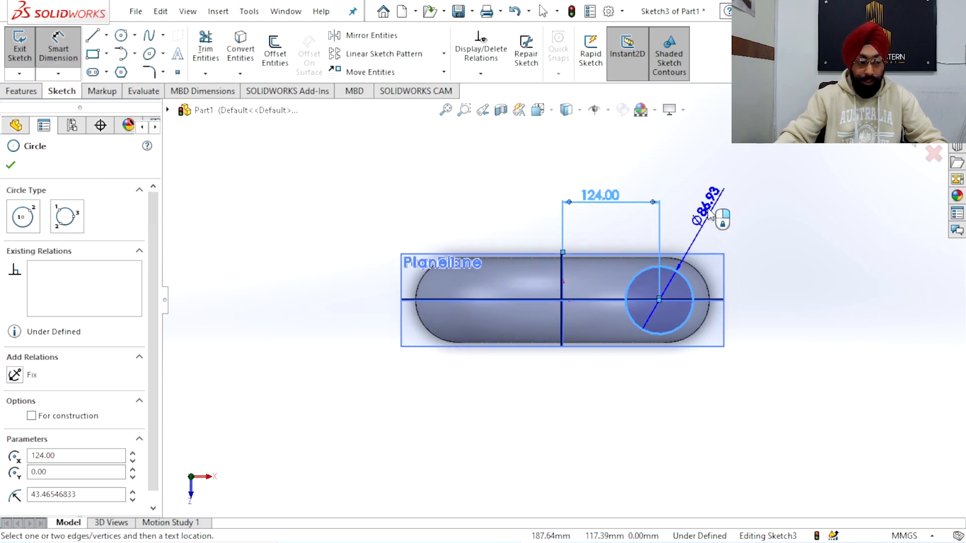
left_click(705, 203)
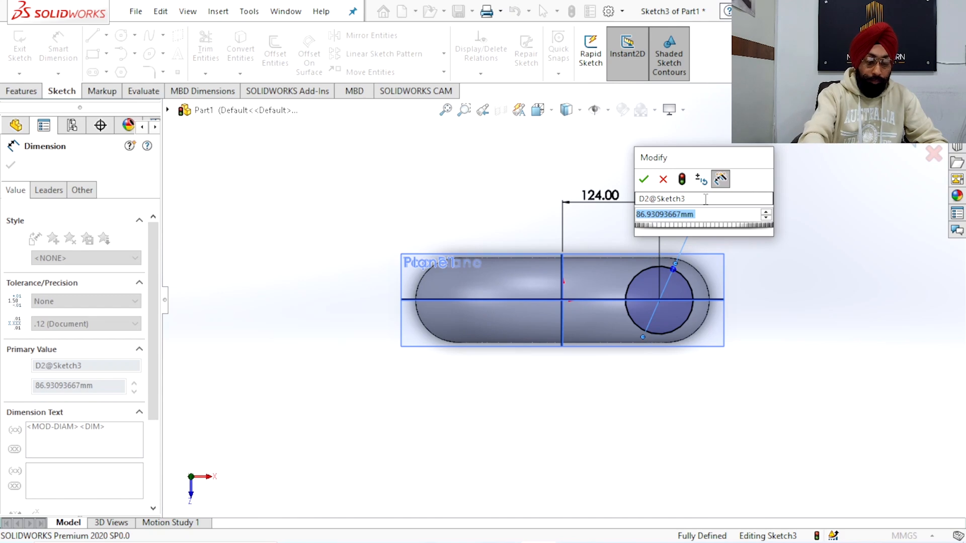
type("84")
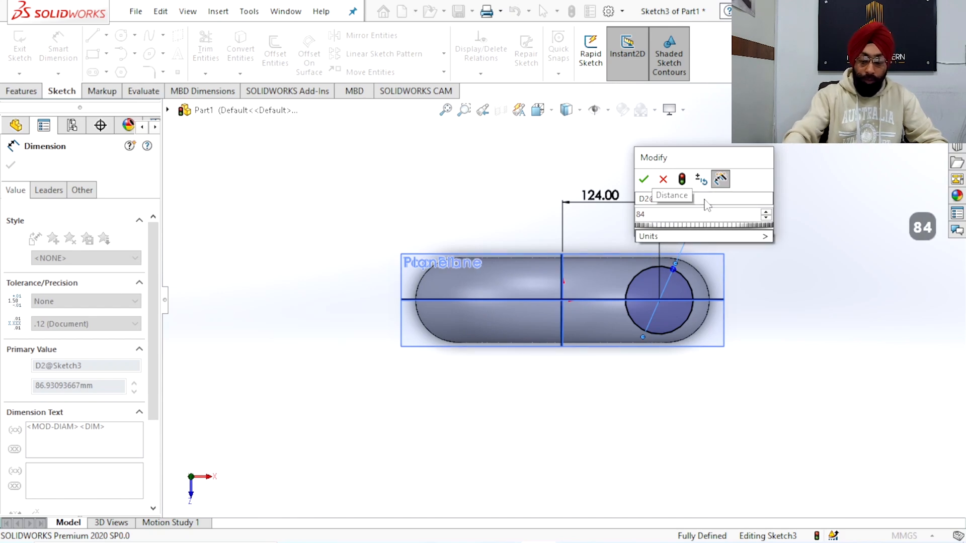
key("Return")
right_click(753, 186)
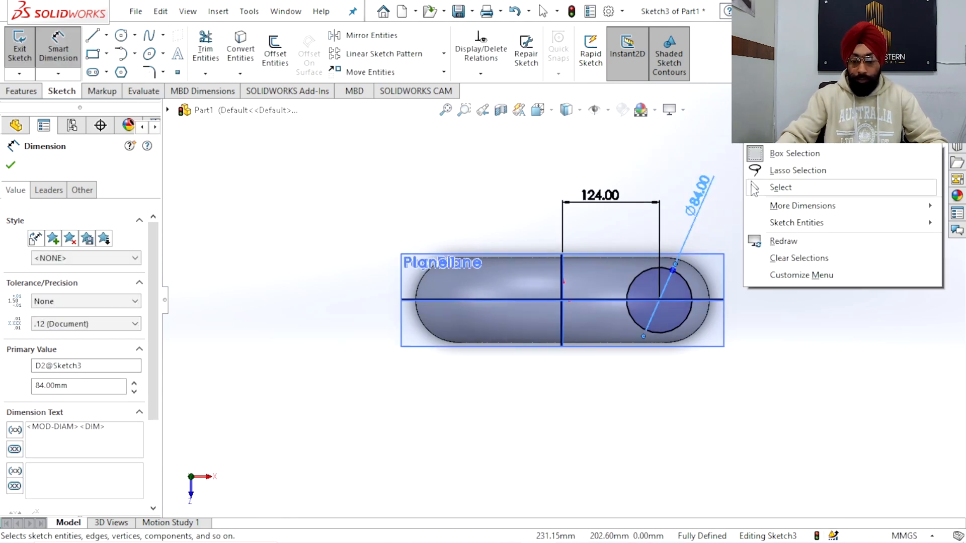
left_click(751, 186)
Finish the sketch and extrude the 84 mm circle downward to the pipe bend with the Up To Next end condition
scroll(726, 210, "up", 3)
scroll(719, 217, "down", 2)
mouse_move(681, 261)
middle_mouse_down()
mouse_move(674, 142)
mouse_move(648, 159)
mouse_move(681, 201)
middle_mouse_up()
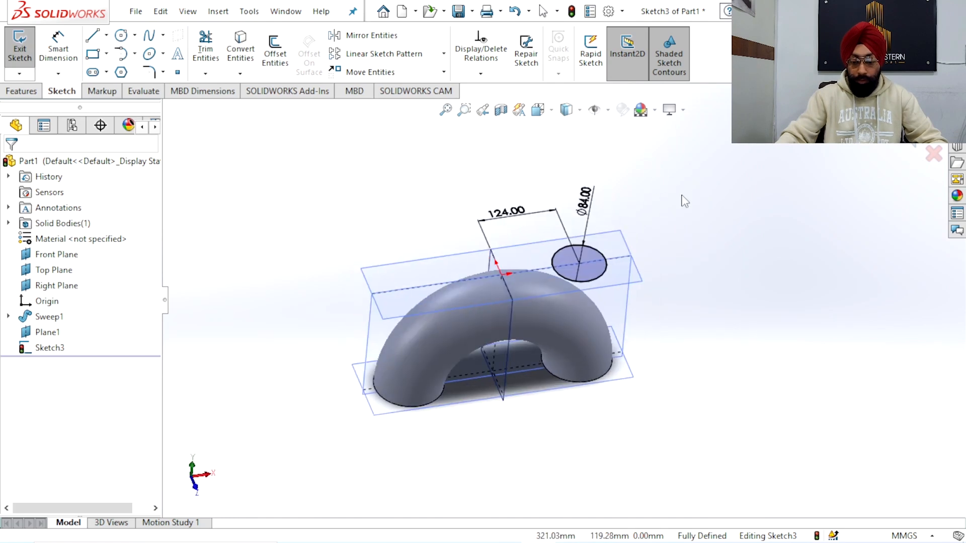
double_click(790, 181)
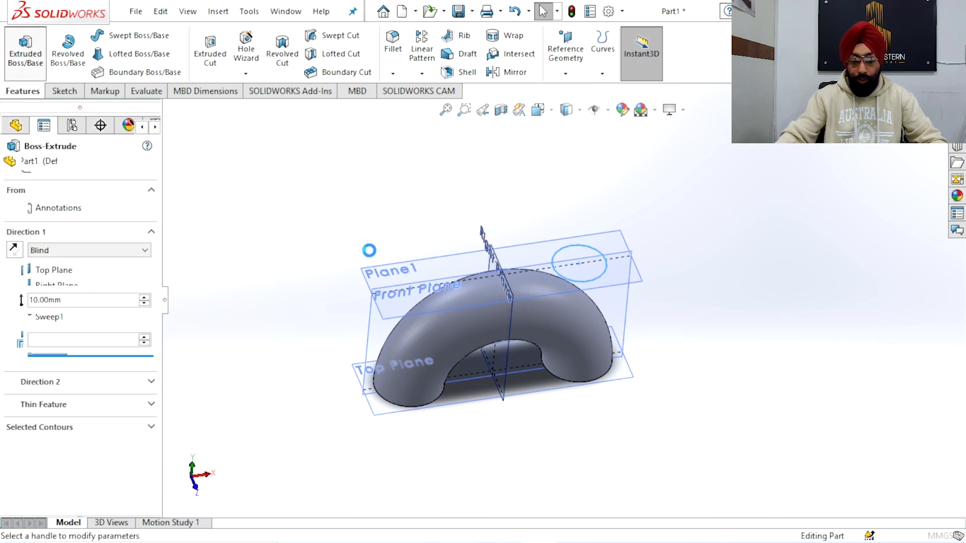
left_click(50, 251)
left_click(51, 279)
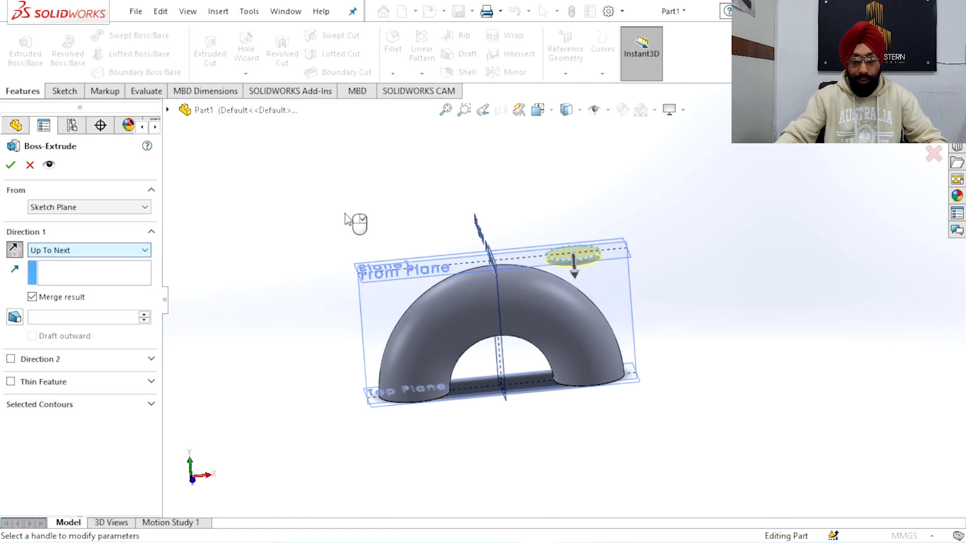
middle_click_drag(360, 202, 386, 197)
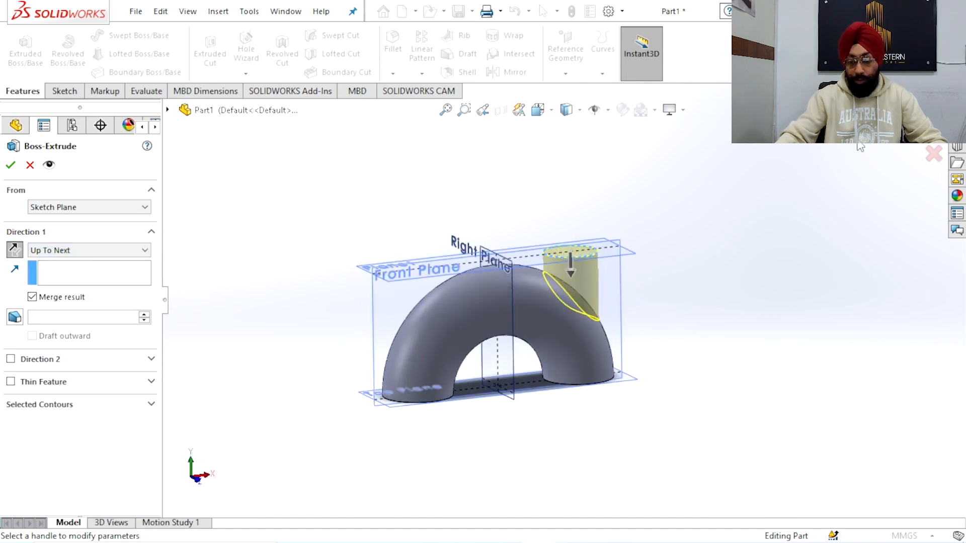
left_click(932, 127)
left_click(724, 192)
Start a sketch on the cylindrical boss's top face and draw a concentric circle of about 22 mm radius
middle_click_drag(649, 224, 635, 250)
scroll(616, 243, "down", 4)
left_click(513, 244)
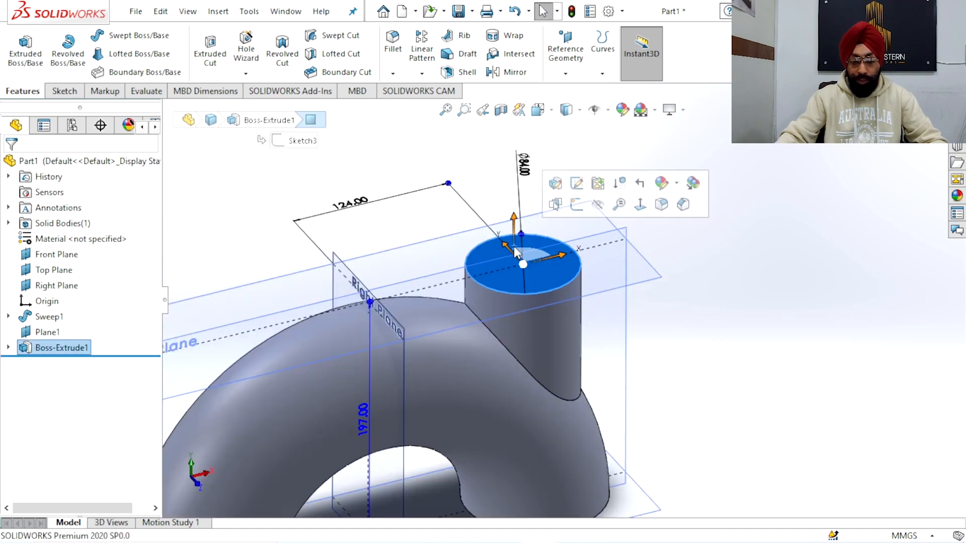
left_click(557, 184)
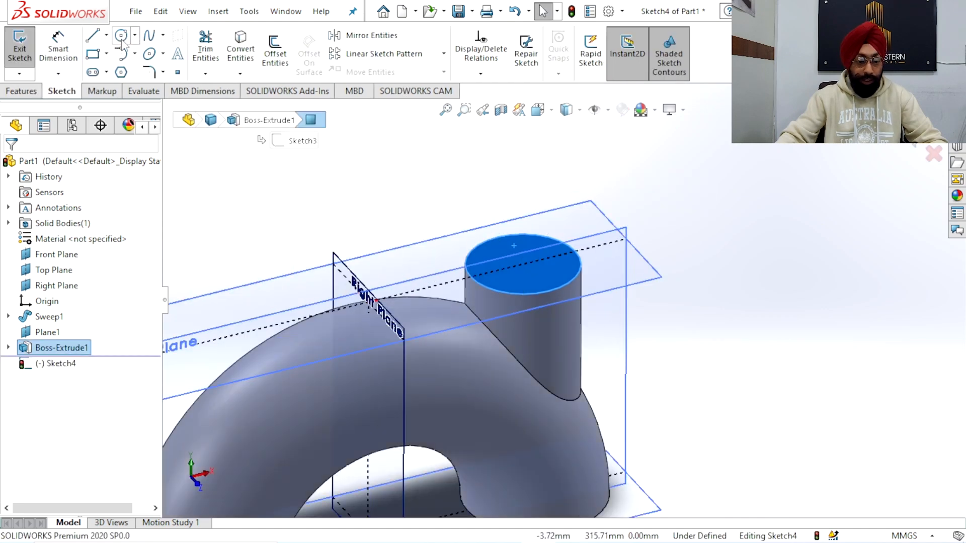
left_click(523, 265)
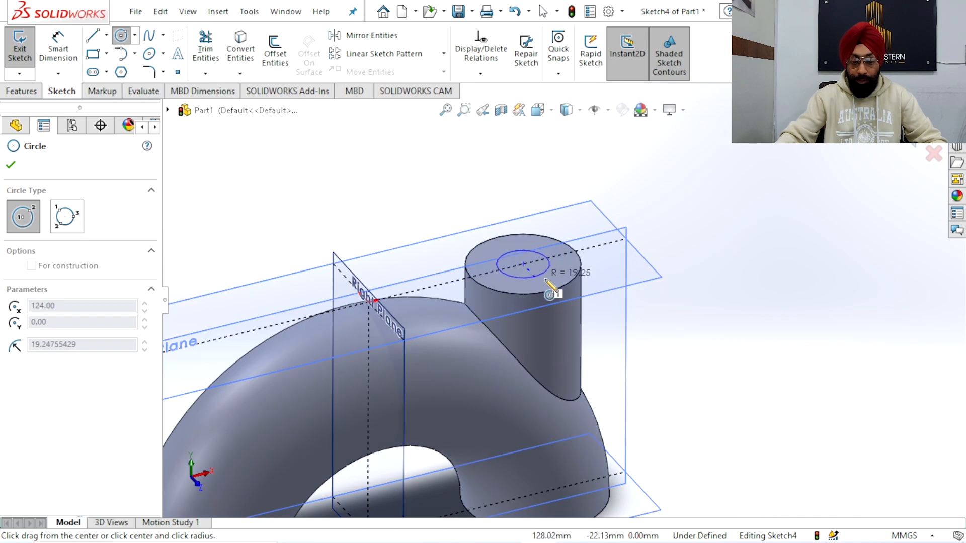
left_click(540, 276)
Set the inner circle's diameter to 44 mm and finish dimensioning
left_click(59, 46)
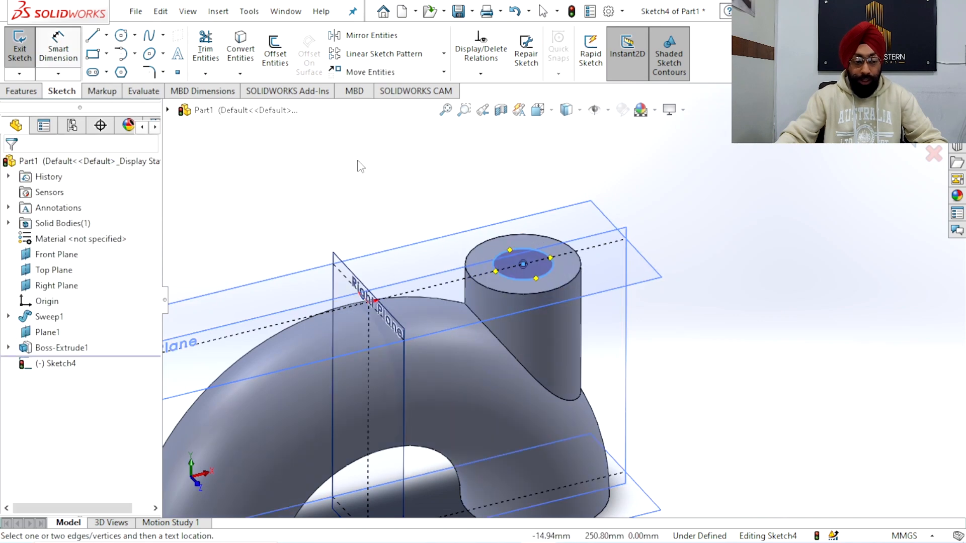
left_click(523, 249)
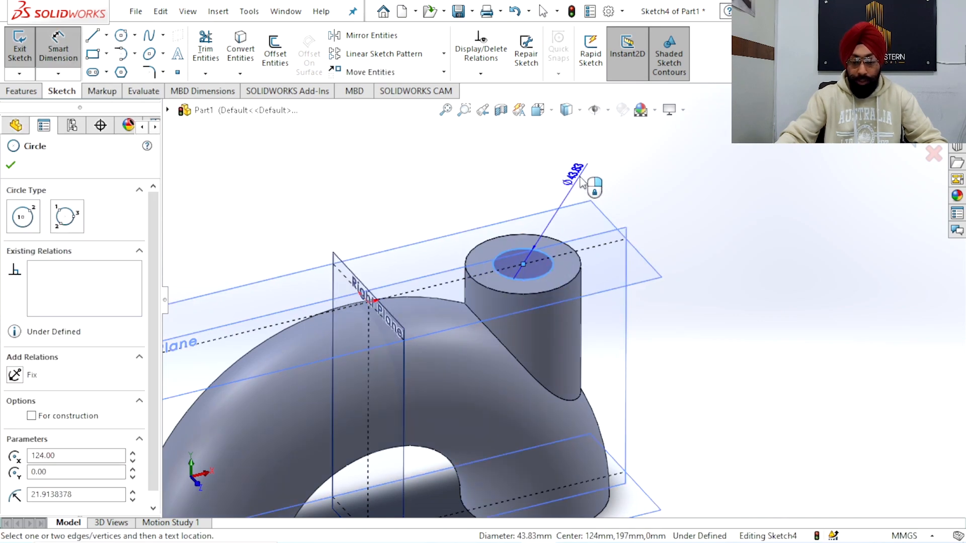
left_click(581, 181)
type("44")
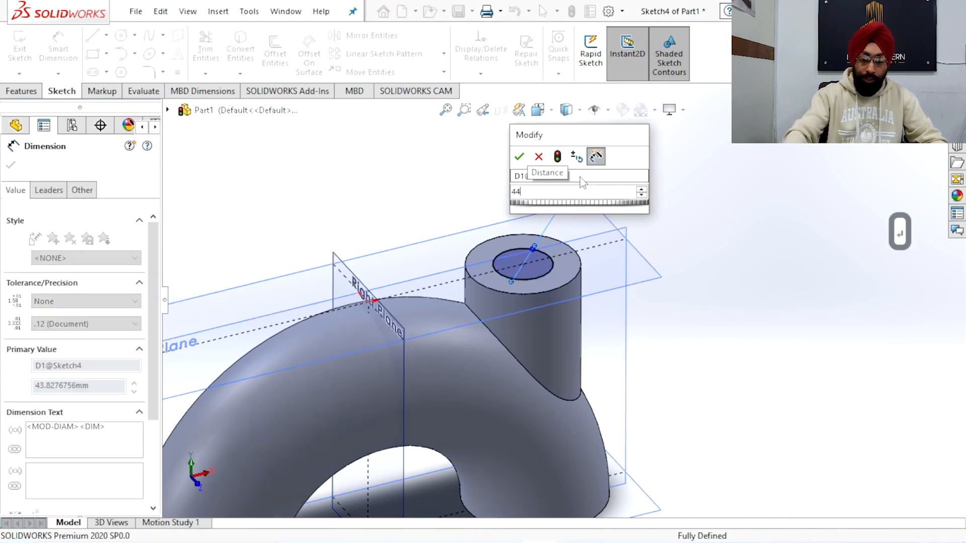
key("Return")
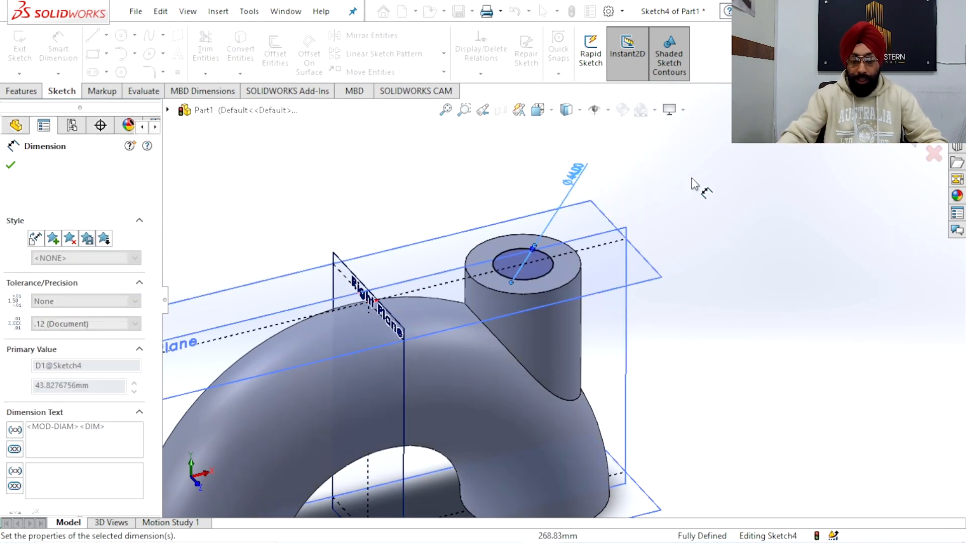
key("Escape")
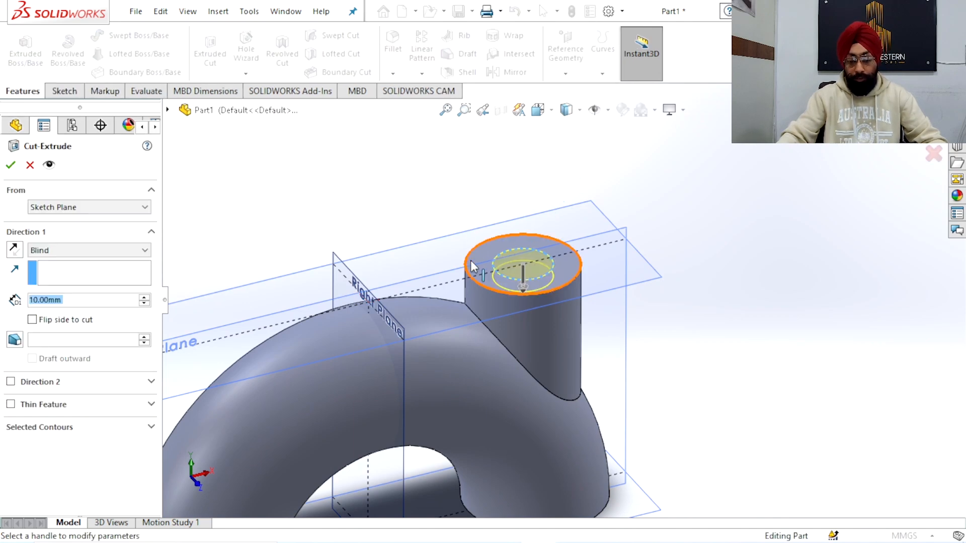
Cut the 44 mm circle 135 mm deep, down through the boss into the pipe bend, with a Blind extruded cut
left_click_drag(518, 297, 535, 422)
scroll(706, 244, "up", 3)
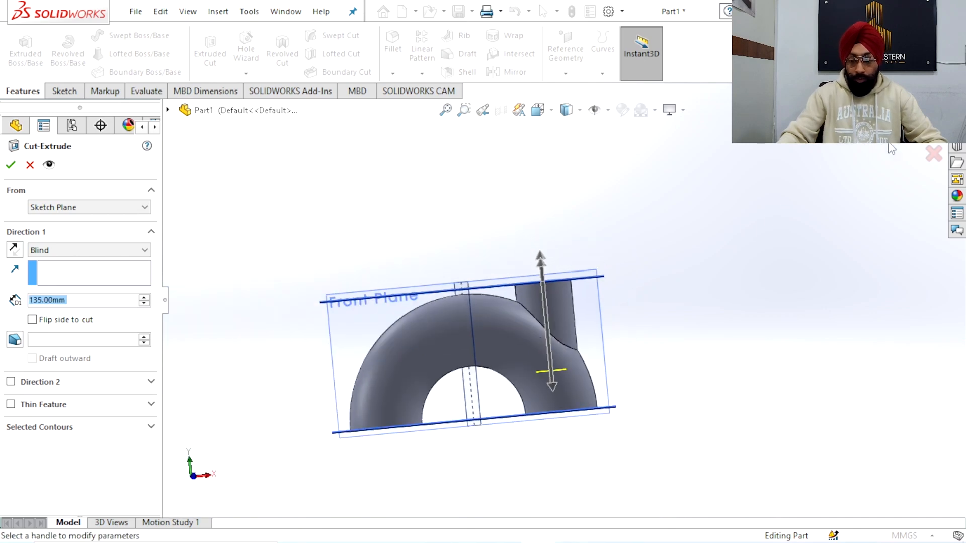
key("Return")
Inspect the bored branch on the pipe bend and highlight its boss and cut features
middle_click_drag(653, 217, 572, 333)
scroll(509, 329, "up", 3)
middle_click_drag(409, 253, 543, 309)
scroll(542, 309, "down", 3)
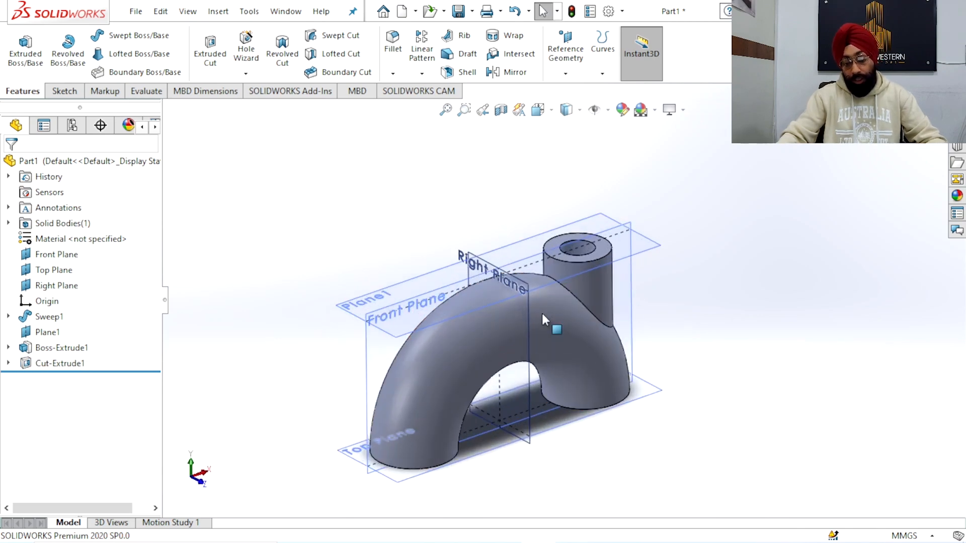
left_click(59, 349)
left_click(59, 365)
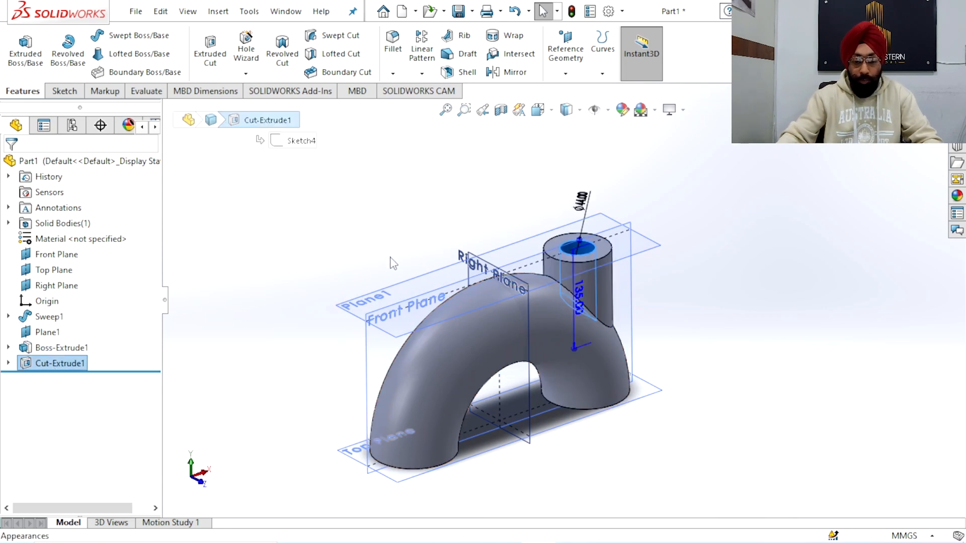
left_click(384, 252)
Mirror the cylindrical branch boss and its bore cut about the Right Plane
middle_click_drag(384, 252, 471, 289)
scroll(419, 297, "up", 2)
mouse_move(559, 297)
middle_mouse_down()
mouse_move(479, 300)
mouse_move(491, 325)
mouse_move(546, 296)
middle_mouse_up()
middle_click_drag(556, 260, 562, 285)
scroll(594, 287, "down", 2)
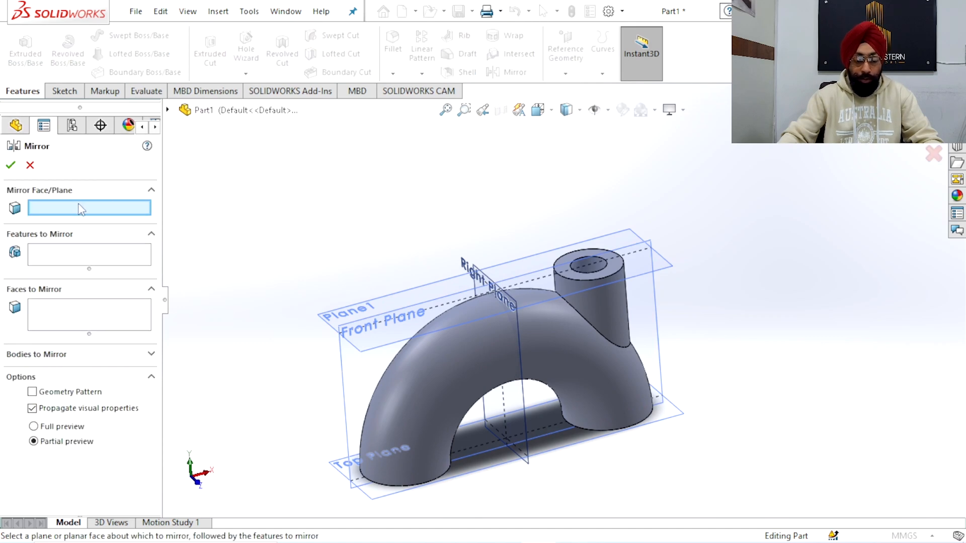
left_click(491, 282)
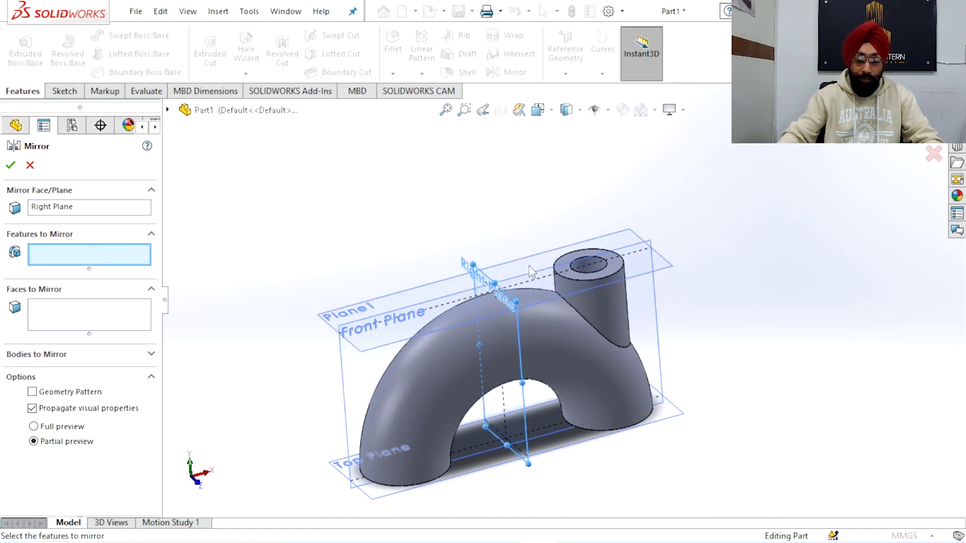
left_click(612, 310)
left_click(587, 266)
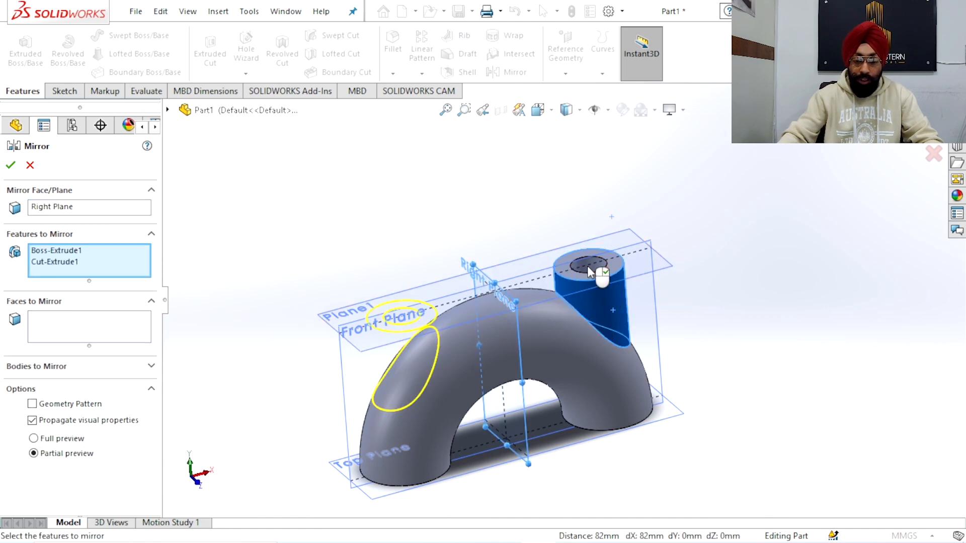
left_click(11, 165)
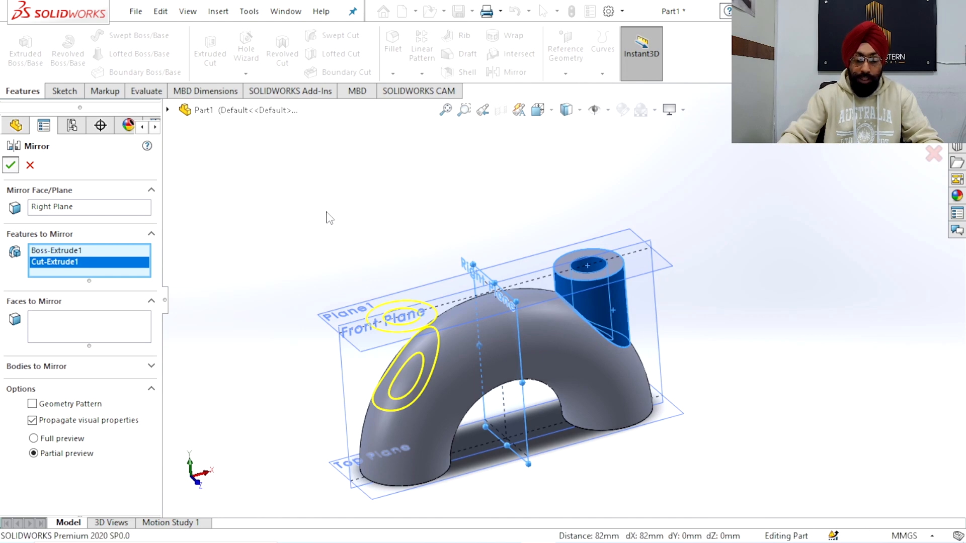
Examine both branch bores and the pipe interior in a Front Plane section seen from the front, and close the section without keeping it
middle_click_drag(326, 216, 547, 308)
left_click(501, 109)
middle_click_drag(667, 221, 688, 367)
scroll(520, 287, "down", 4)
middle_click_drag(519, 286, 513, 266)
left_click(538, 109)
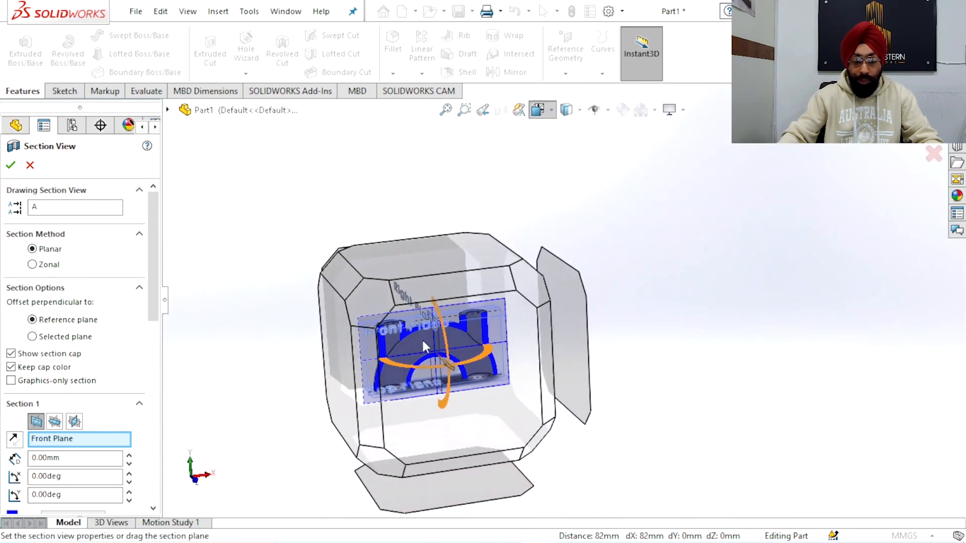
left_click(423, 346)
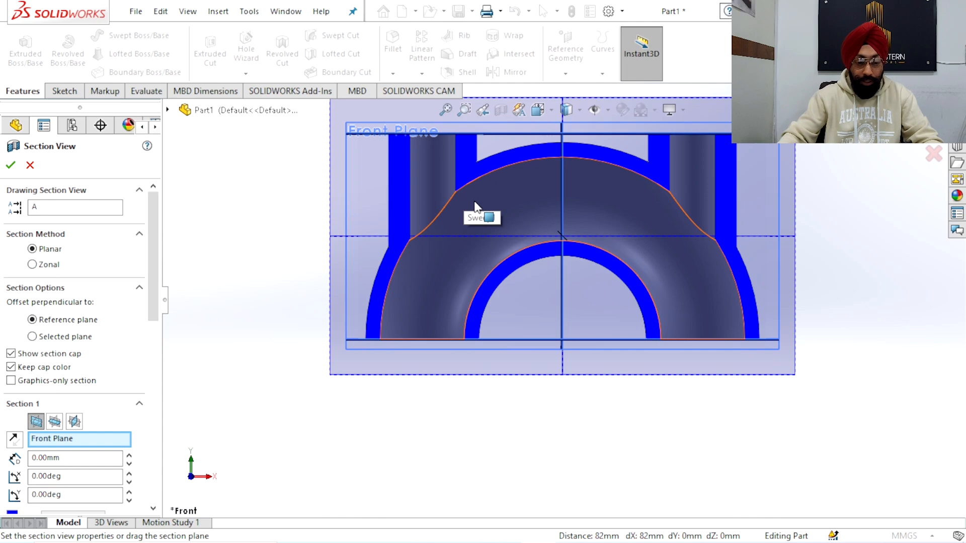
scroll(477, 207, "up", 4)
scroll(548, 275, "down", 2)
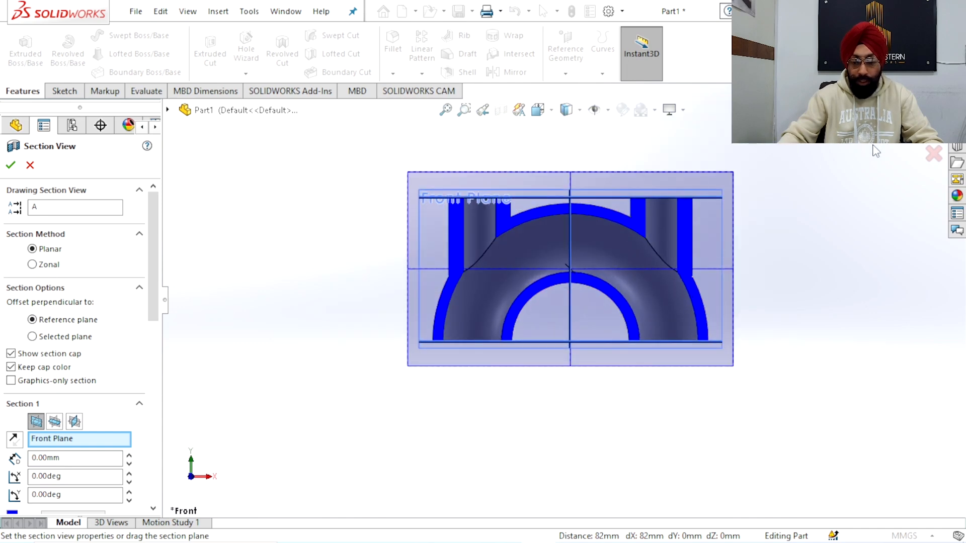
left_click(933, 156)
Fillet the two outer edges where the branches meet the pipe bend with a 10 mm radius
middle_click_drag(690, 259, 524, 325)
scroll(518, 302, "down", 5)
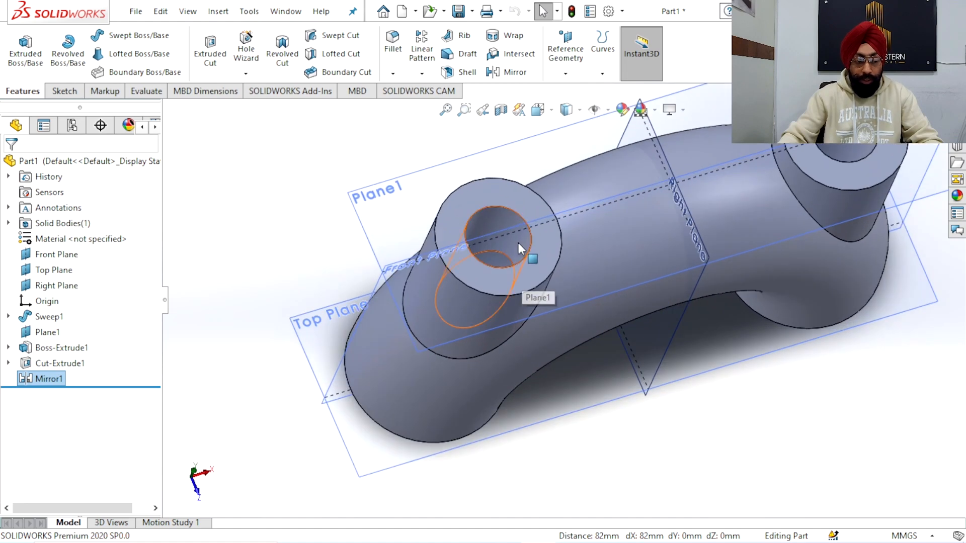
middle_click(515, 237)
middle_click_drag(515, 236, 558, 275)
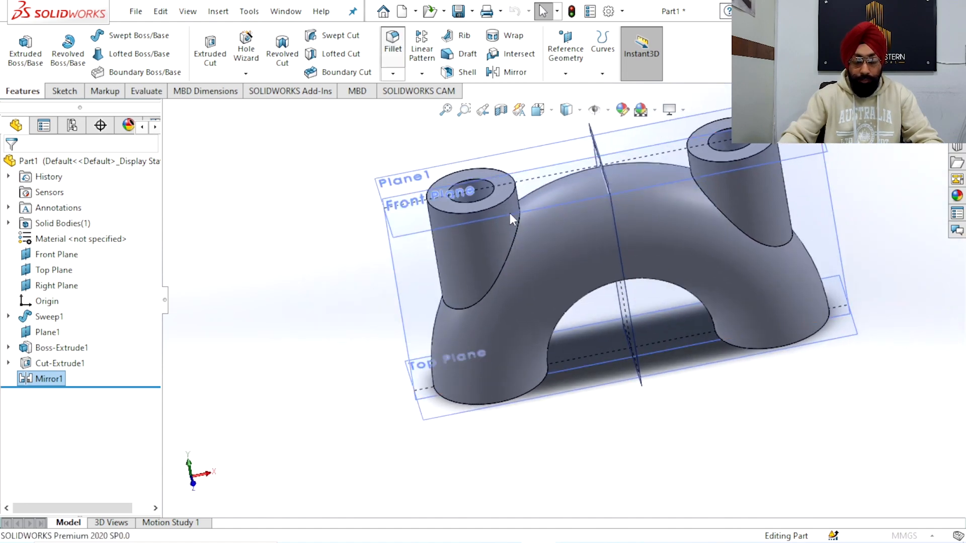
middle_click_drag(506, 226, 504, 213)
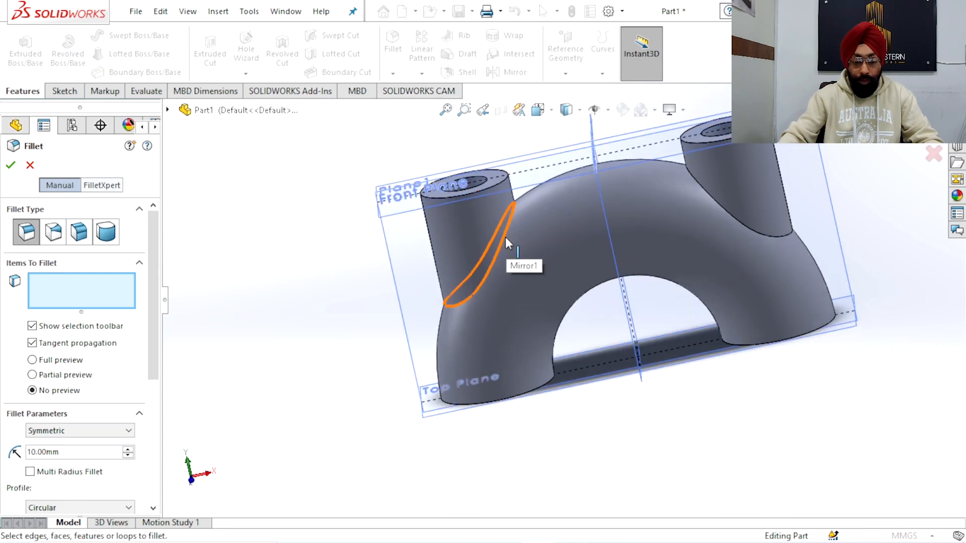
left_click(505, 237)
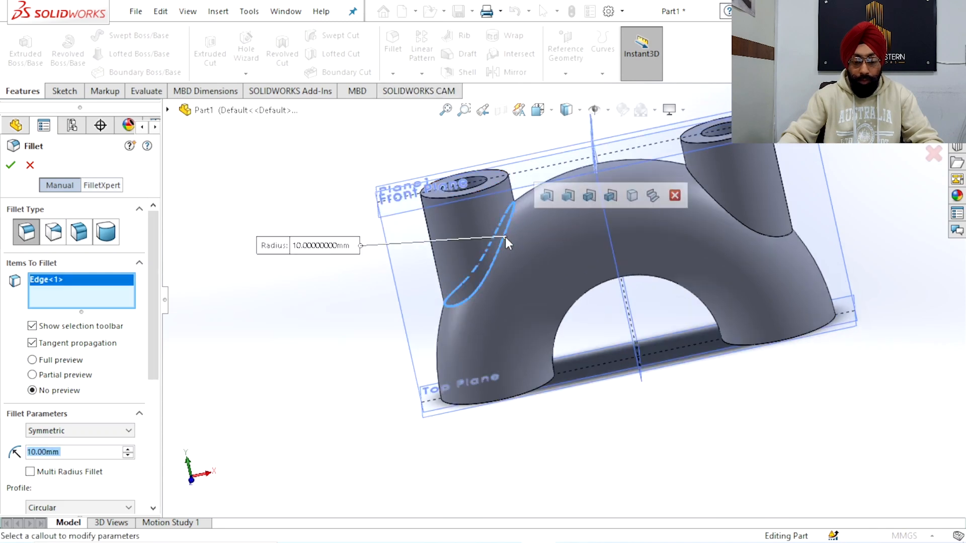
left_click(729, 214)
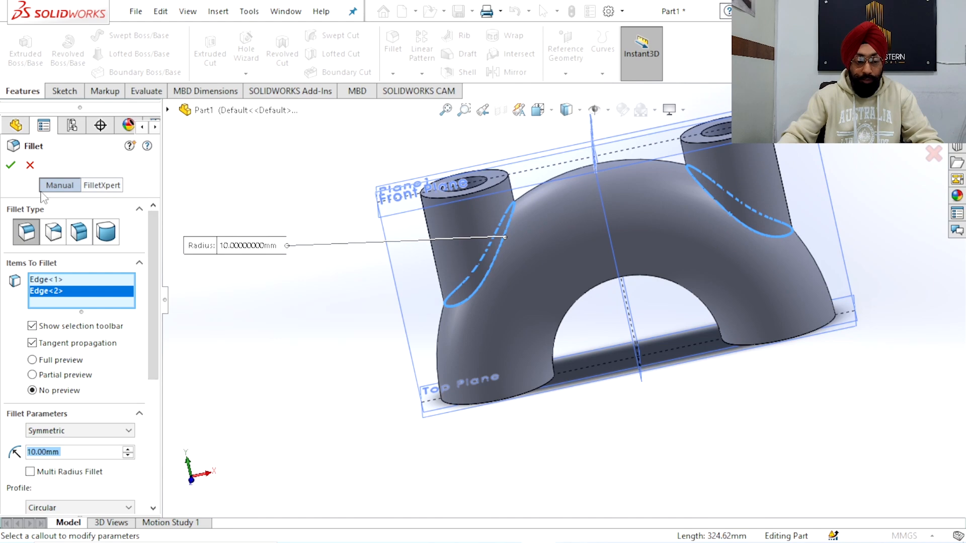
left_click(11, 165)
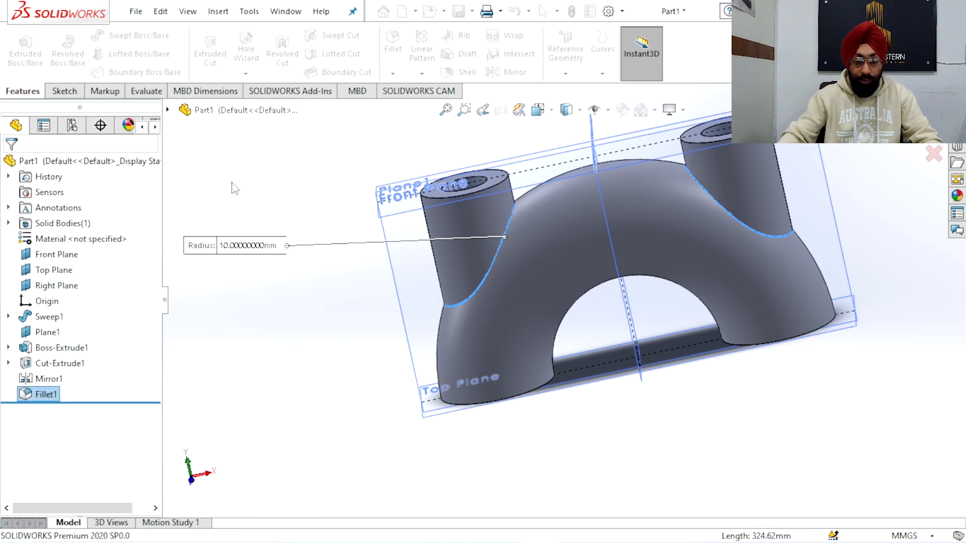
Check the outer branch fillets in a Front Plane section view and close the section without keeping it
middle_click_drag(359, 260, 548, 261)
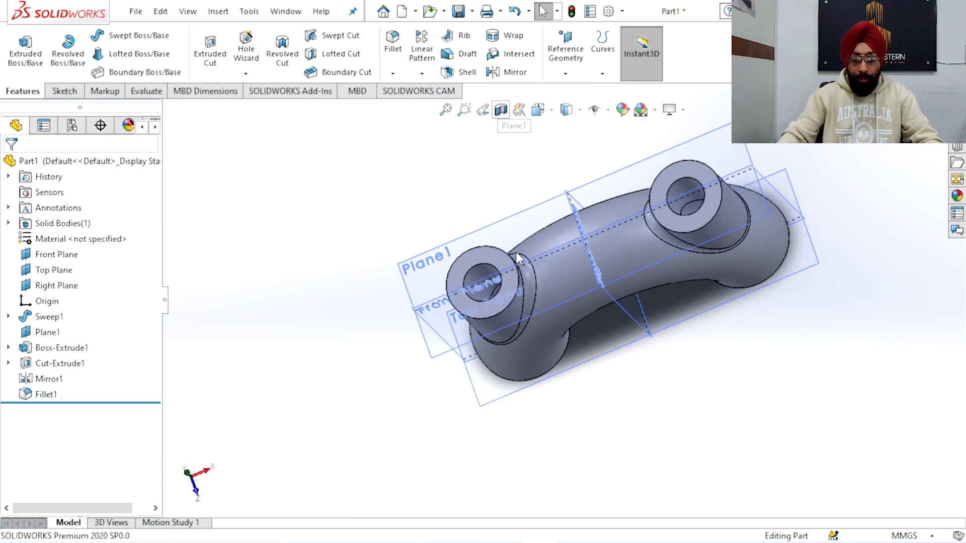
left_click(501, 109)
middle_click_drag(496, 361, 585, 313)
scroll(585, 313, "down", 5)
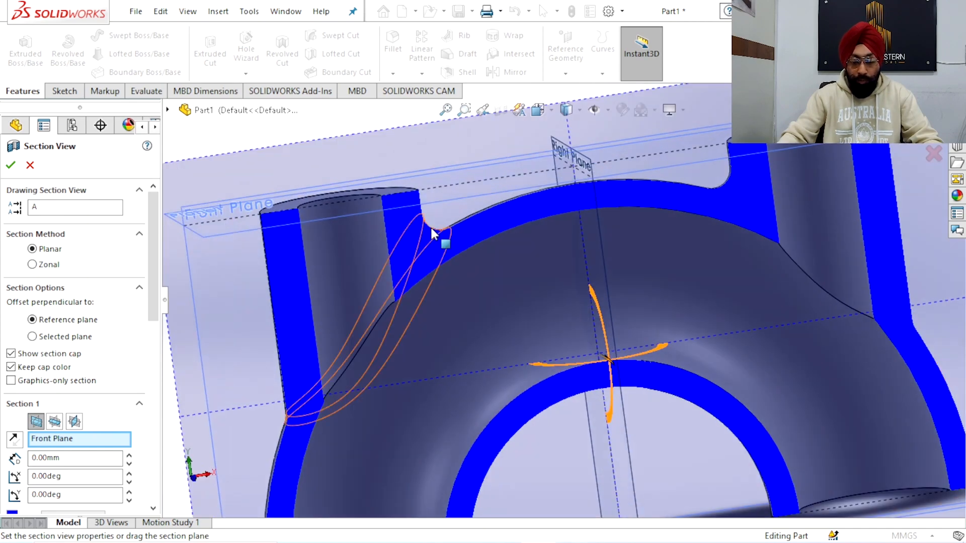
scroll(443, 251, "up", 5)
middle_click_drag(479, 310, 500, 317)
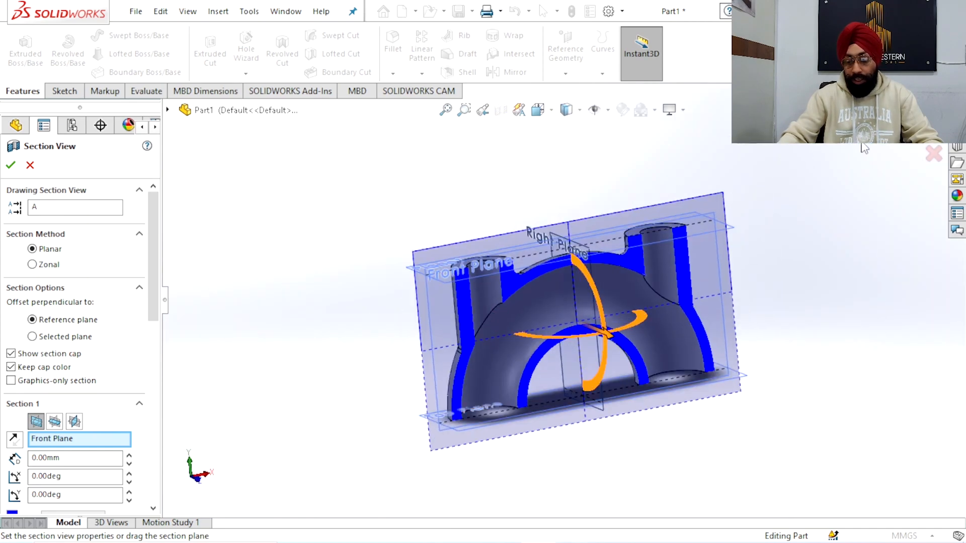
left_click(932, 156)
Fillet the inner edge where the mirrored branch's bore enters the pipe with a 10 mm radius
middle_click_drag(537, 189, 559, 283)
scroll(542, 325, "down", 3)
mouse_move(541, 324)
middle_mouse_down()
mouse_move(518, 339)
mouse_move(533, 325)
mouse_move(540, 335)
middle_mouse_up()
scroll(538, 321, "down", 2)
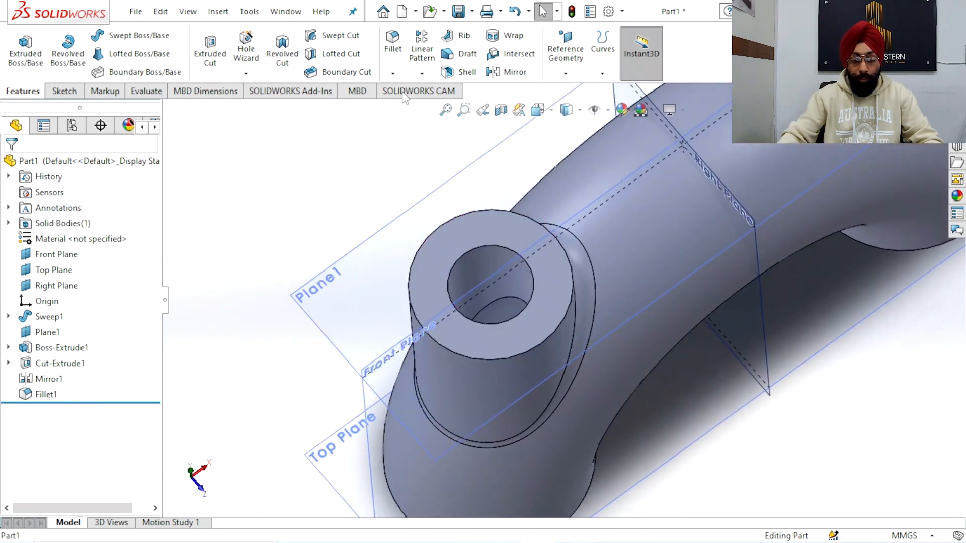
left_click(510, 297)
scroll(510, 297, "up", 1)
scroll(483, 305, "up", 3)
middle_click_drag(483, 305, 553, 269)
scroll(554, 266, "up", 2)
scroll(583, 226, "down", 2)
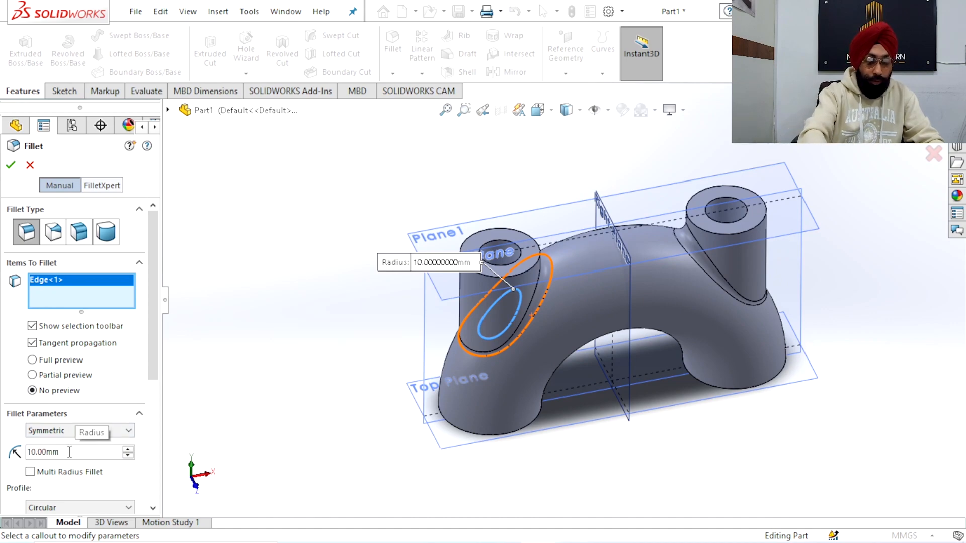
left_click(11, 166)
key("z")
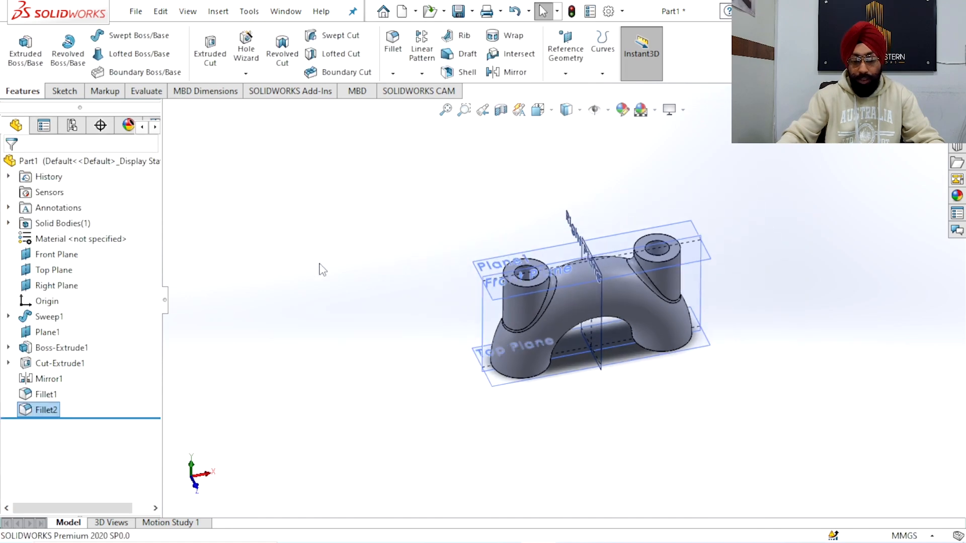
Check the inner bore fillet in a Front Plane section view, compare it with the other branch, and close the section
middle_click_drag(322, 270, 546, 346)
scroll(546, 346, "down", 3)
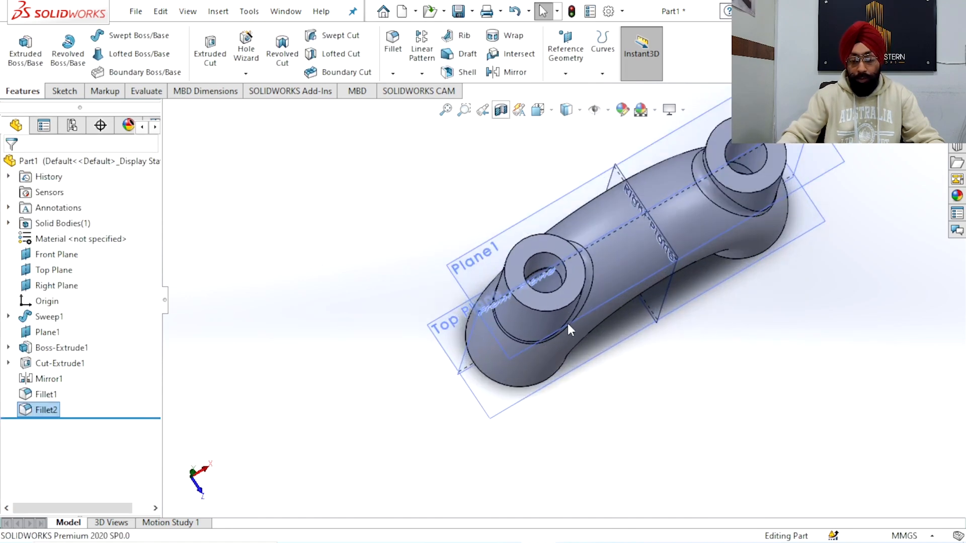
middle_click_drag(605, 356, 578, 256)
scroll(577, 251, "up", 3)
scroll(578, 256, "down", 6)
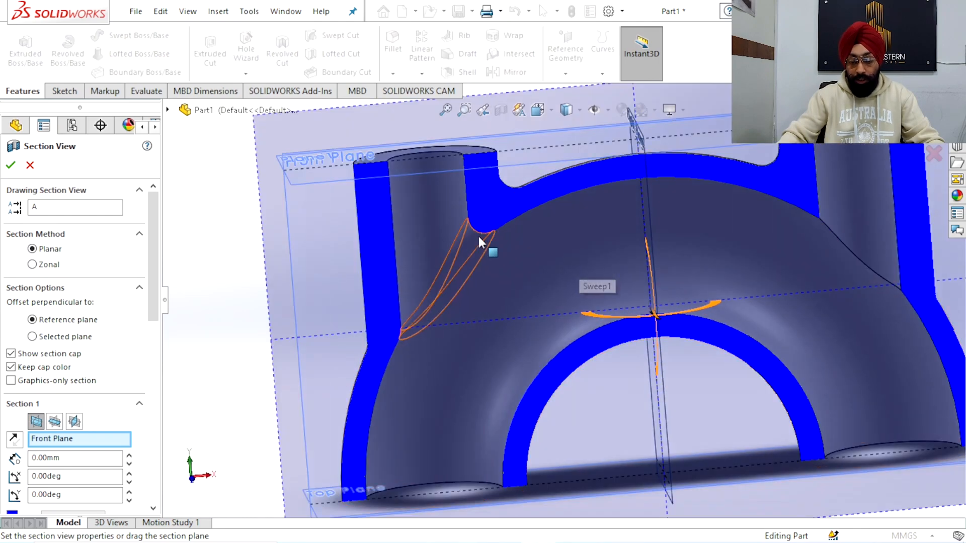
scroll(626, 294, "up", 5)
left_click(932, 154)
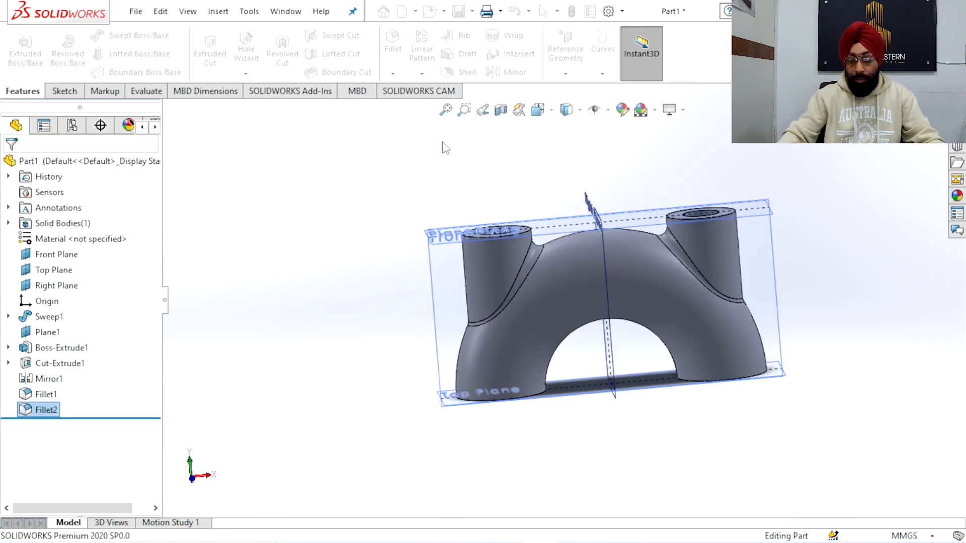
Edit the inner bore fillet to include the matching bore edge of the other branch
middle_click_drag(360, 205, 119, 345)
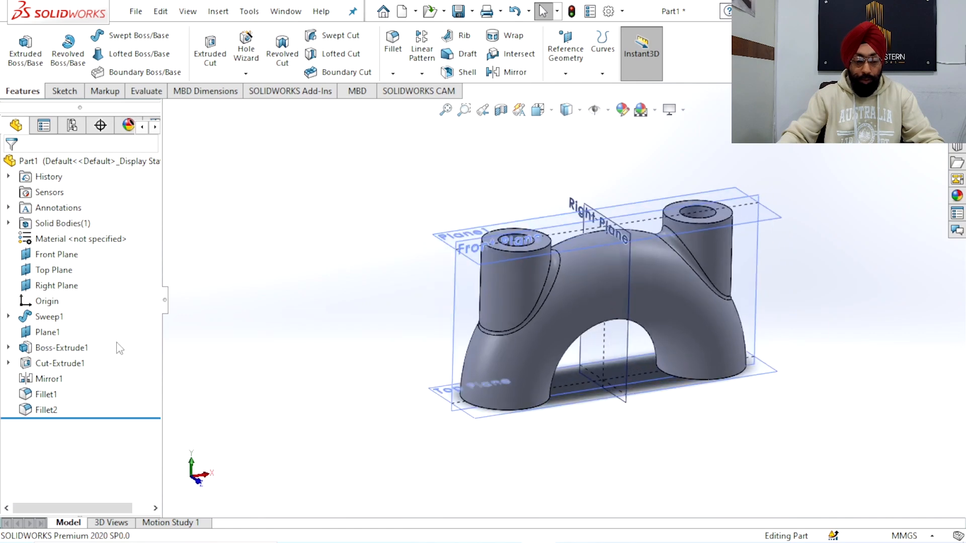
double_click(41, 410)
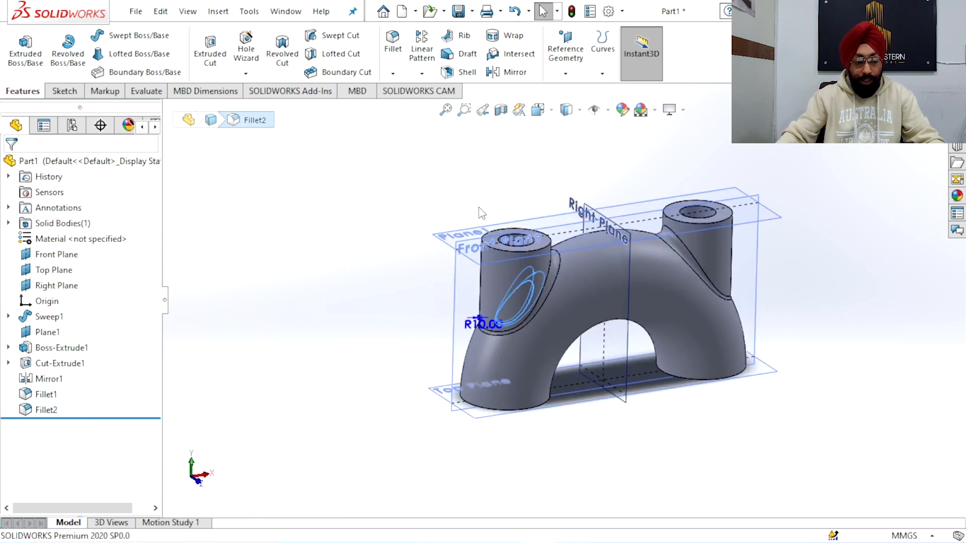
middle_click_drag(504, 201, 553, 289)
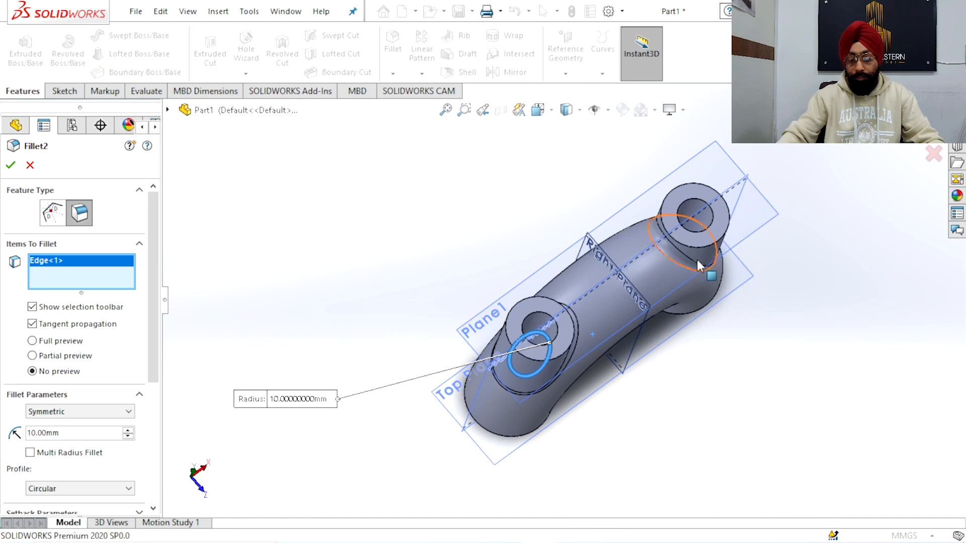
scroll(714, 239, "down", 4)
middle_click_drag(714, 239, 707, 233)
scroll(663, 246, "down", 5)
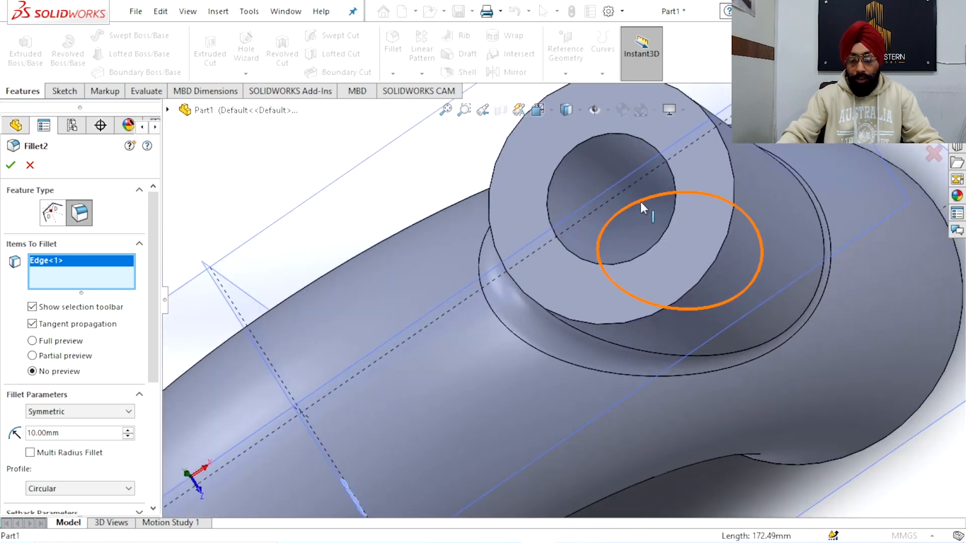
left_click(641, 202)
scroll(640, 202, "up", 8)
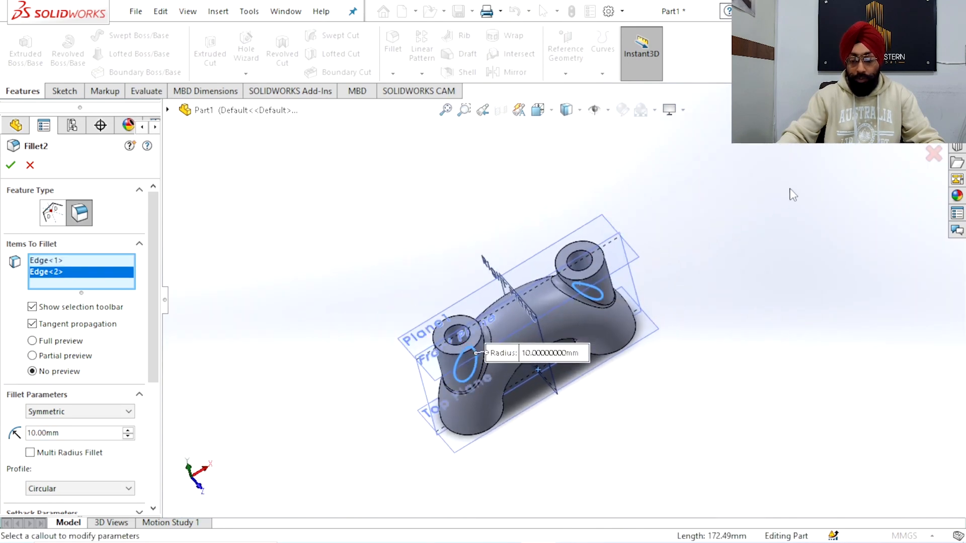
left_click(931, 125)
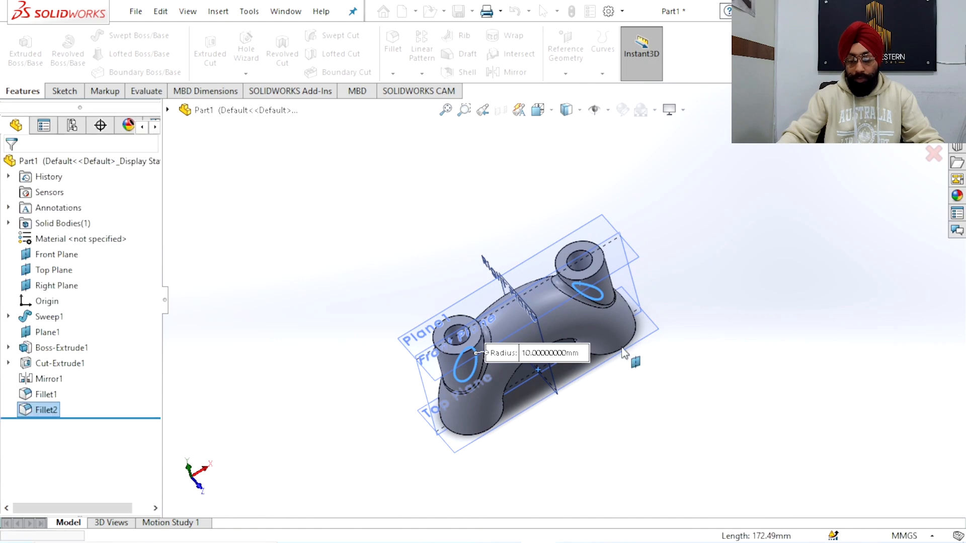
Examine the inner fillets of both branches in a Front Plane section view and exit the section
middle_click_drag(613, 357, 570, 187)
left_click(501, 110)
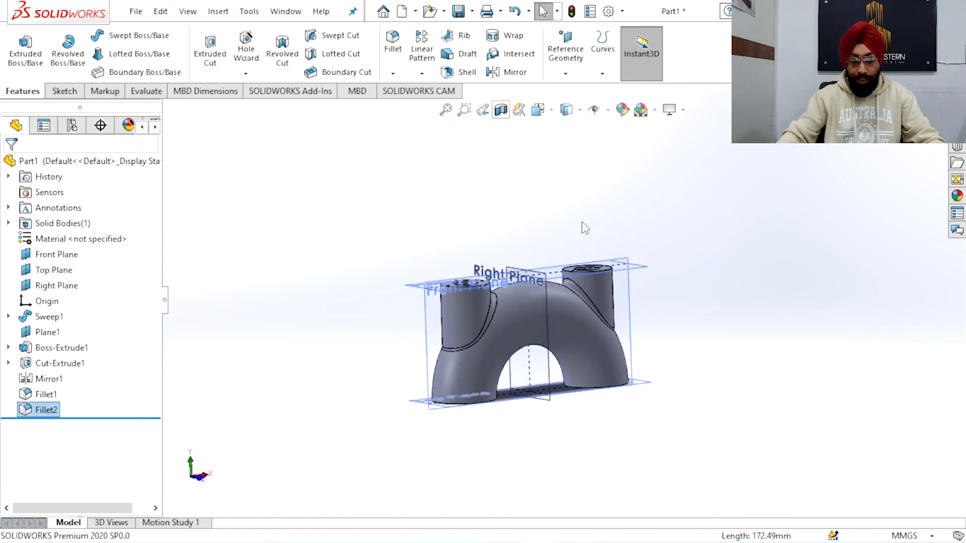
scroll(579, 275, "down", 5)
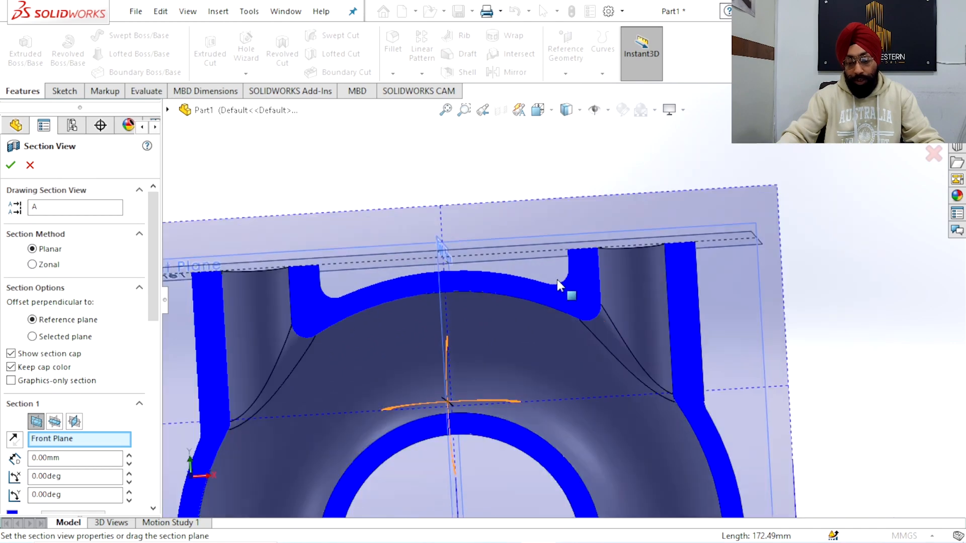
scroll(557, 281, "up", 7)
middle_click_drag(558, 298, 603, 361)
scroll(535, 338, "down", 7)
scroll(543, 318, "up", 4)
left_click(933, 155)
Examine the open lower end of the pipe bend below the mirrored branch
middle_click_drag(599, 414, 511, 412)
scroll(473, 385, "down", 4)
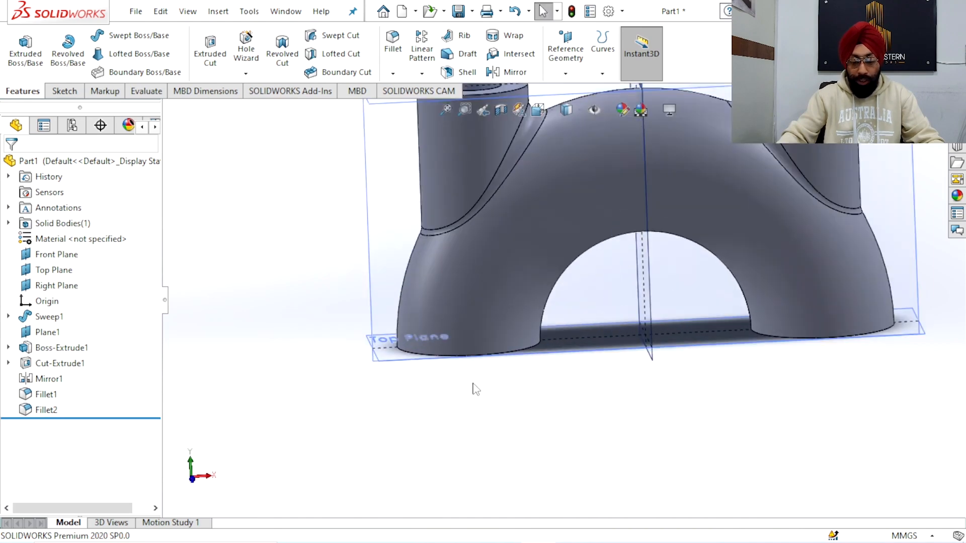
scroll(471, 374, "down", 2)
middle_click_drag(470, 366, 473, 324)
scroll(516, 362, "up", 4)
scroll(554, 321, "down", 4)
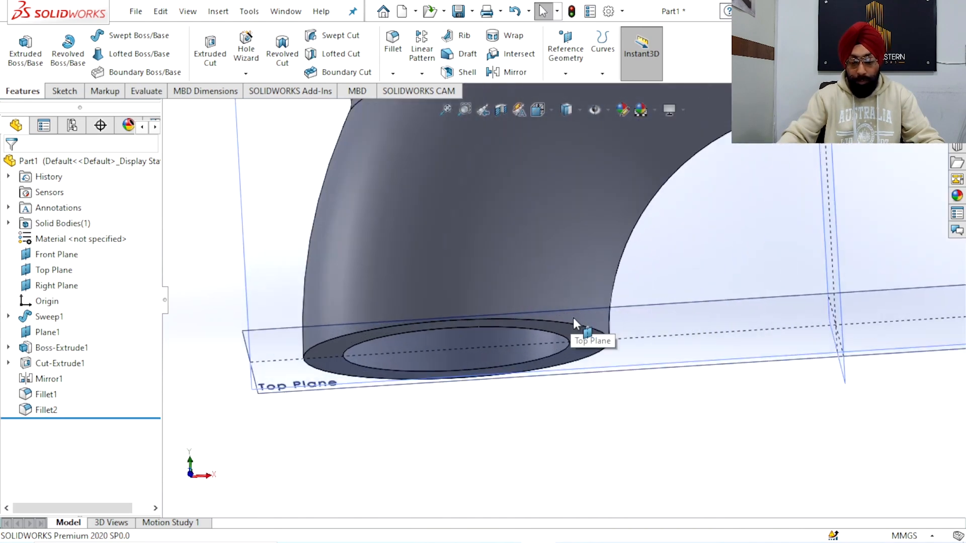
scroll(562, 327, "up", 3)
middle_click_drag(642, 338, 508, 334)
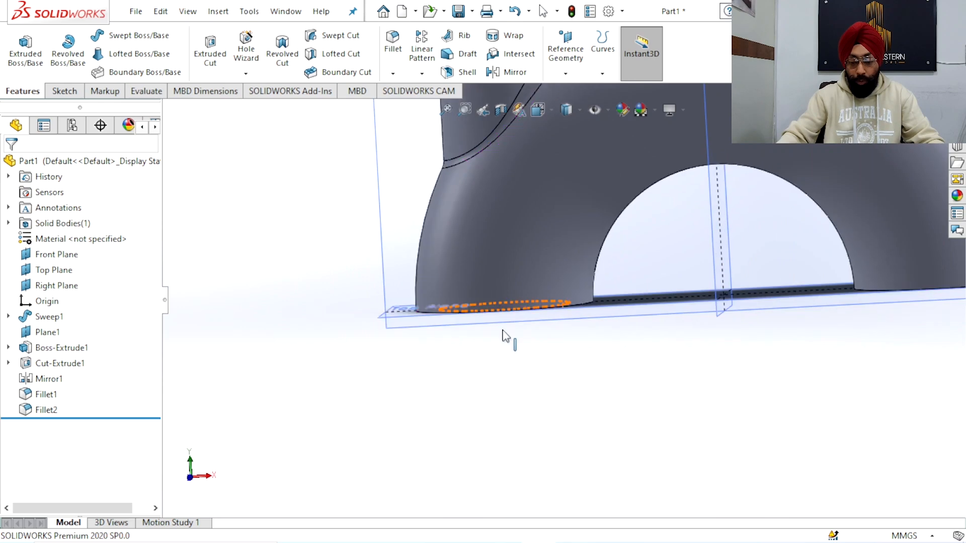
Start a sketch on the Front Plane and turn the model to the front view
left_click(388, 262)
left_click(454, 213)
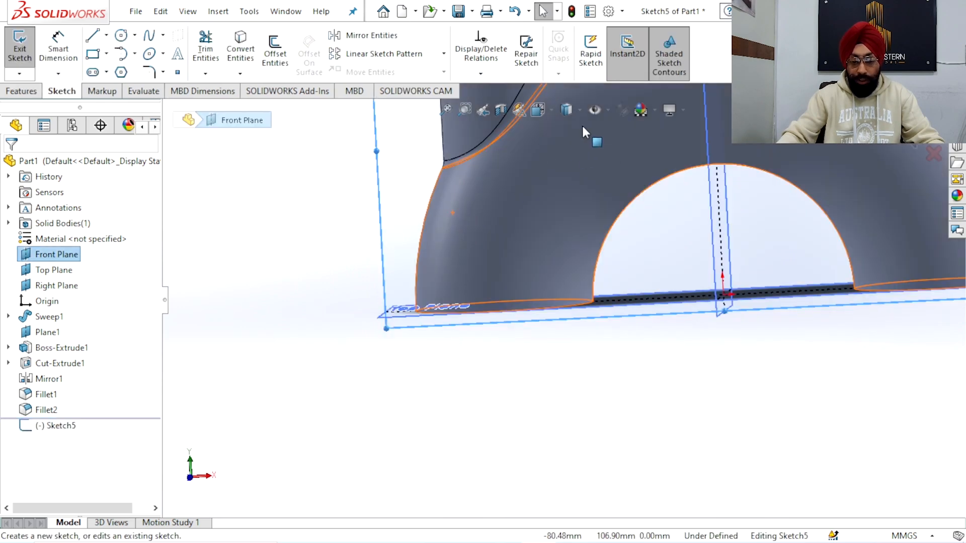
left_click(539, 108)
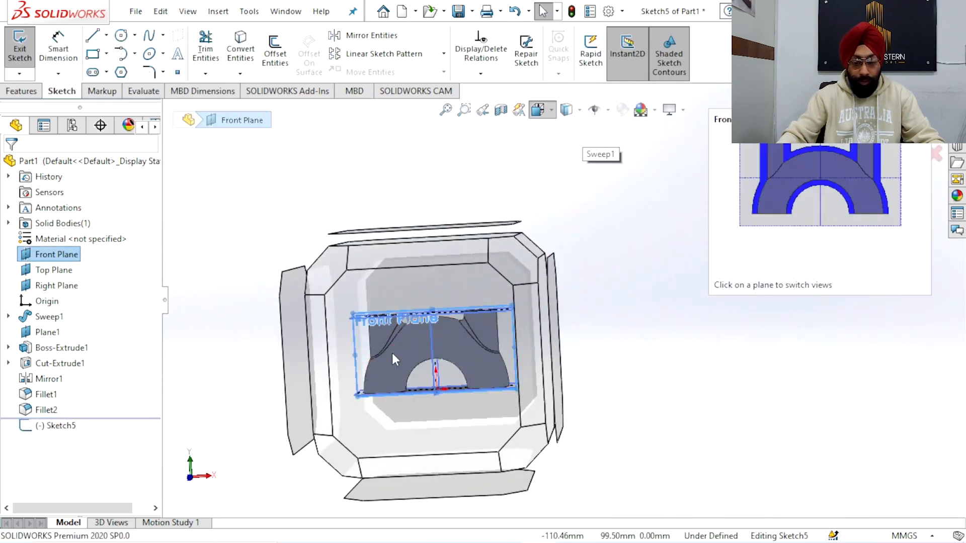
left_click(391, 354)
Sketch a circle about 4.75 mm in diameter just below the Top Plane line, outside the pipe's lower end
scroll(377, 392, "down", 5)
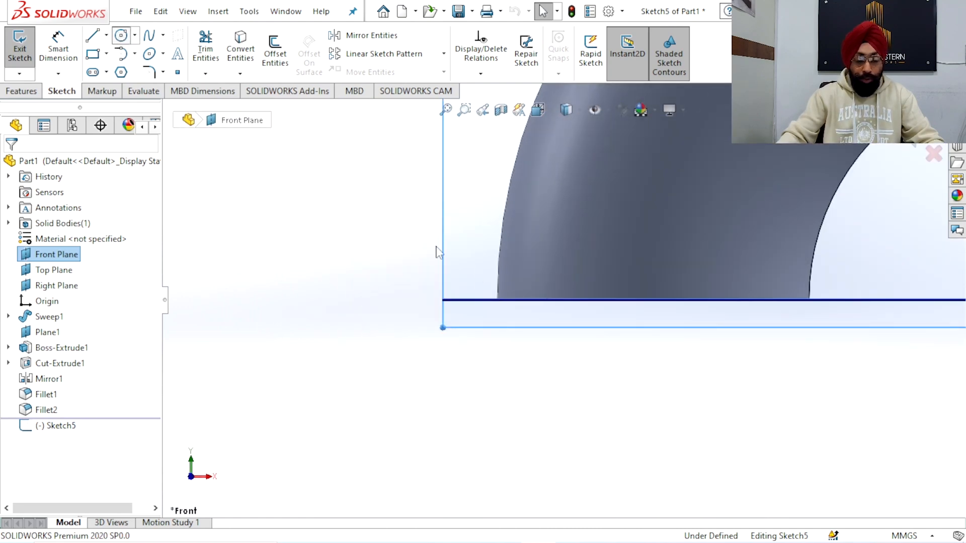
scroll(533, 313, "down", 3)
left_click(444, 302)
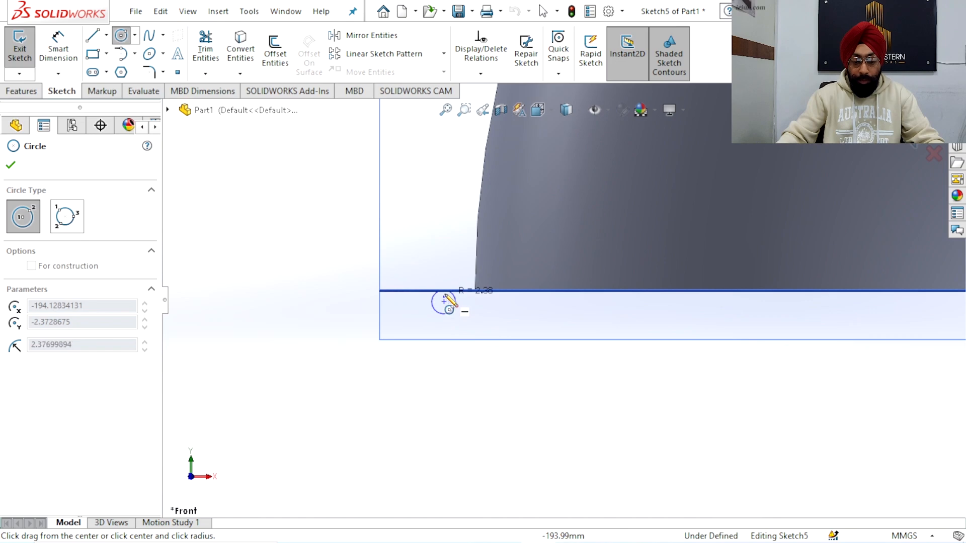
left_click(451, 292)
right_click(406, 222)
left_click(422, 236)
scroll(471, 287, "up", 3)
scroll(471, 291, "down", 2)
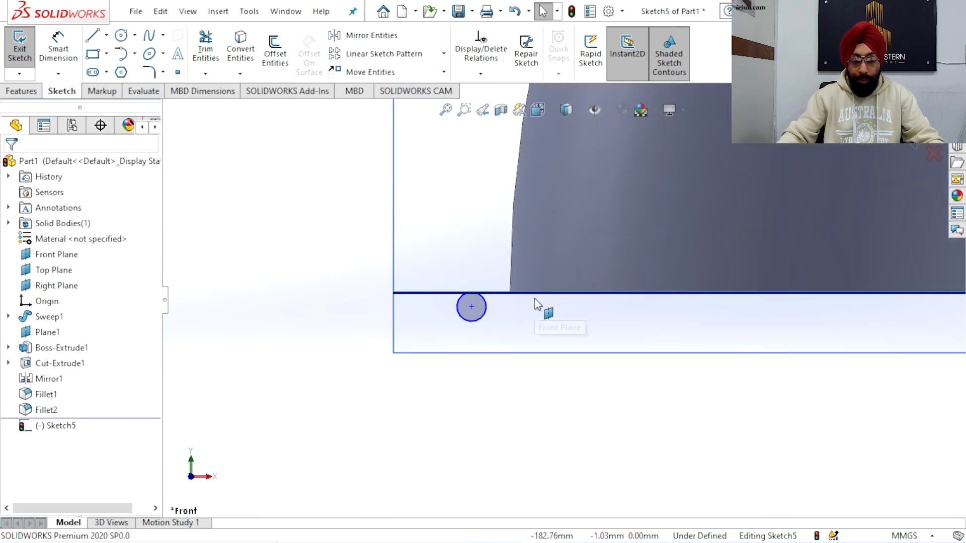
Dimension the circle's diameter to 8 mm
left_click(70, 55)
left_click(461, 318)
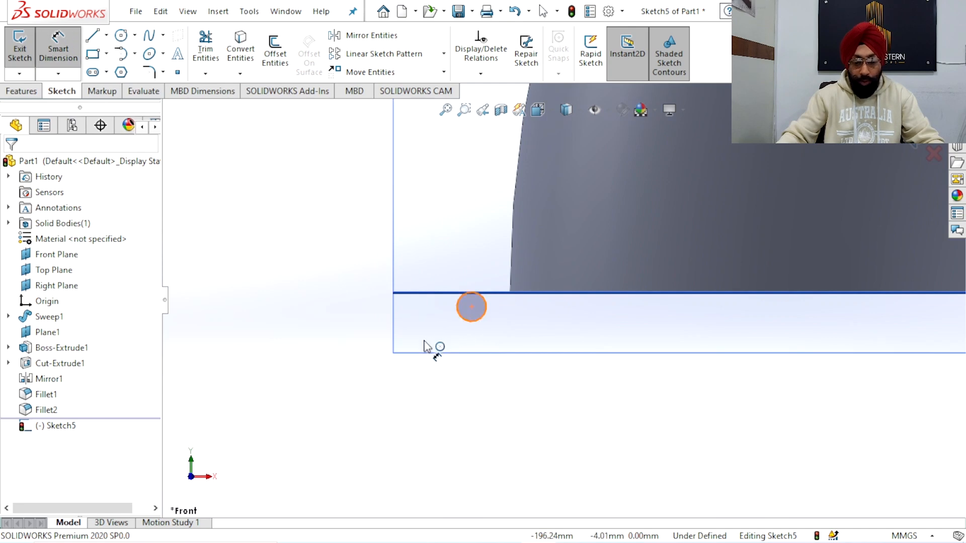
left_click(421, 347)
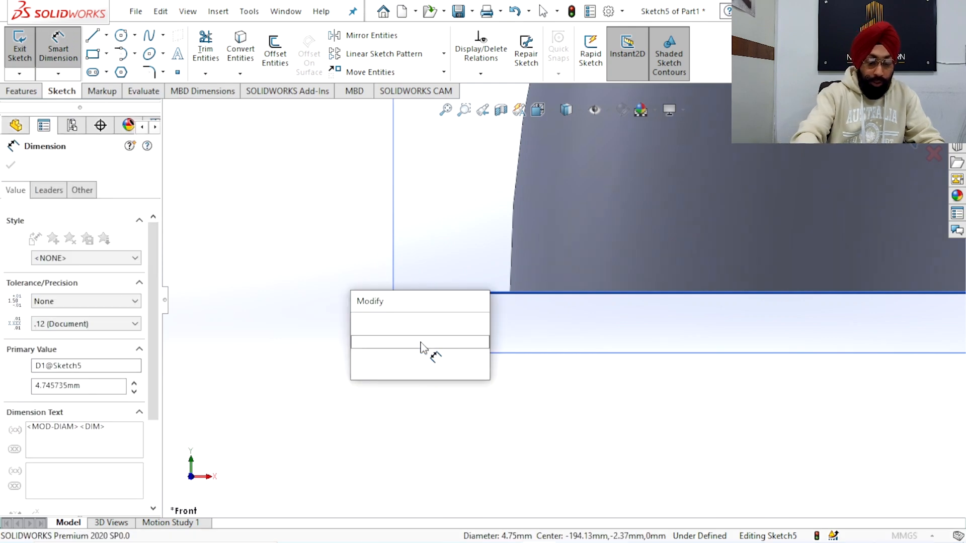
type("8")
key("Return")
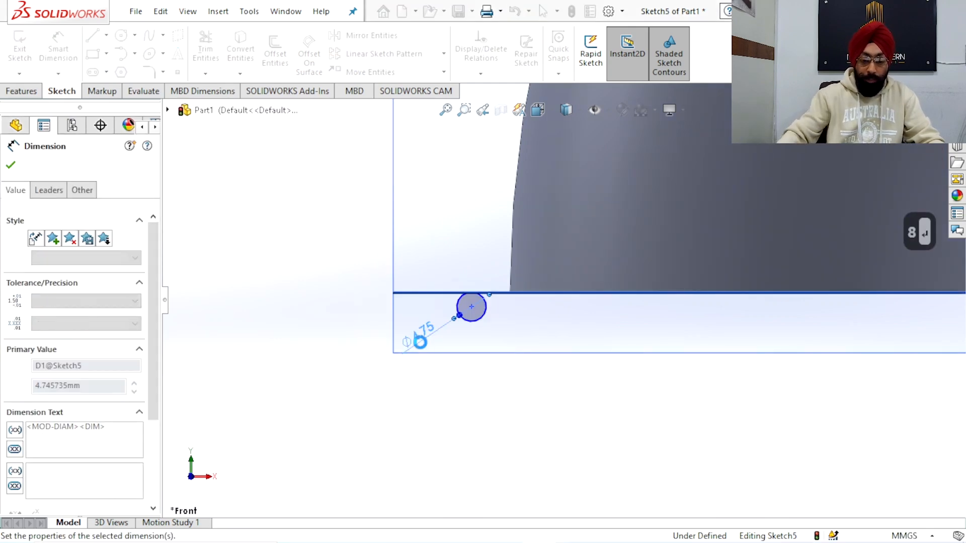
right_click(312, 221)
left_click(345, 264)
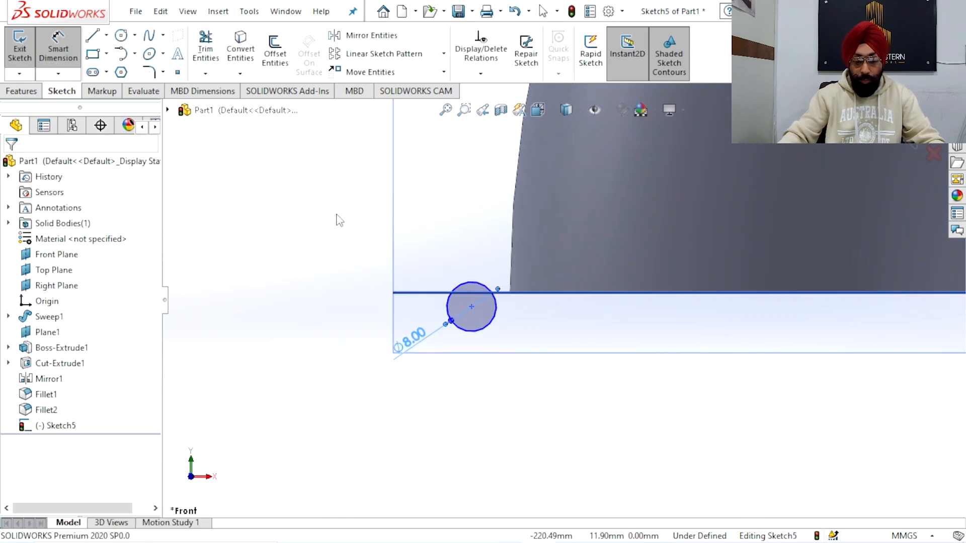
Make the circle tangent to the Top Plane
left_click(535, 306)
left_click(537, 294, "ctrl")
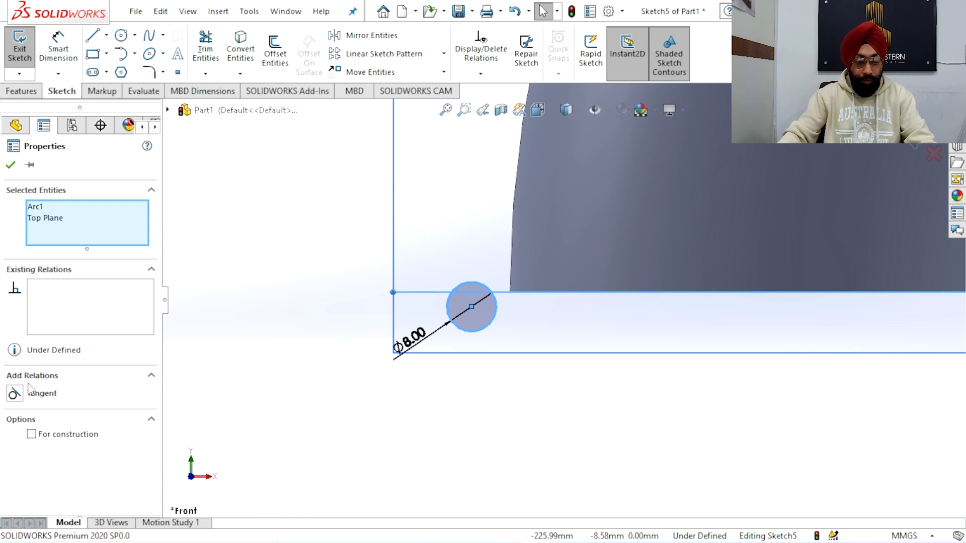
left_click(19, 391)
left_click(323, 239)
scroll(558, 304, "up", 8)
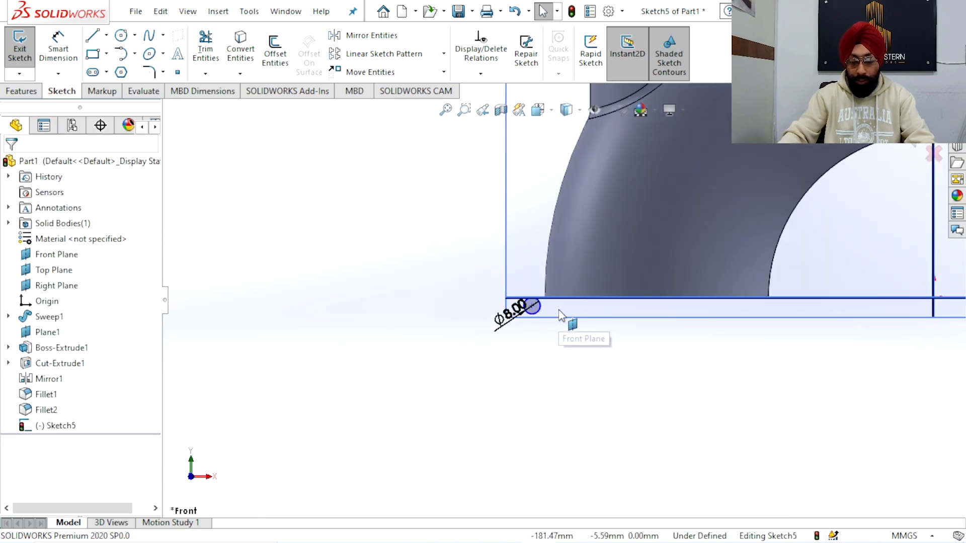
Sketch a horizontal line about 57 mm long from the midpoint of the pipe's lower end edge outward to the circle
scroll(585, 312, "down", 4)
scroll(585, 317, "down", 3)
left_click(98, 41)
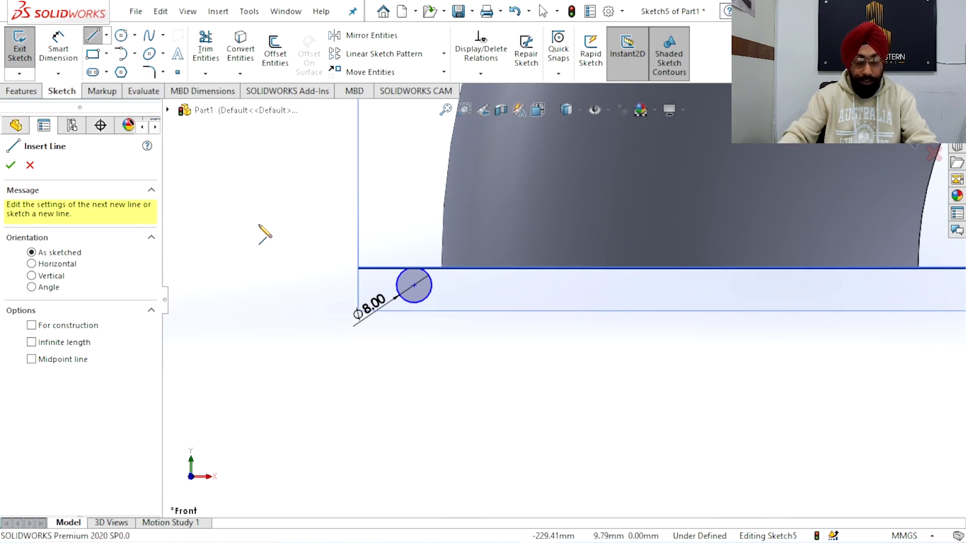
scroll(491, 315, "up", 1)
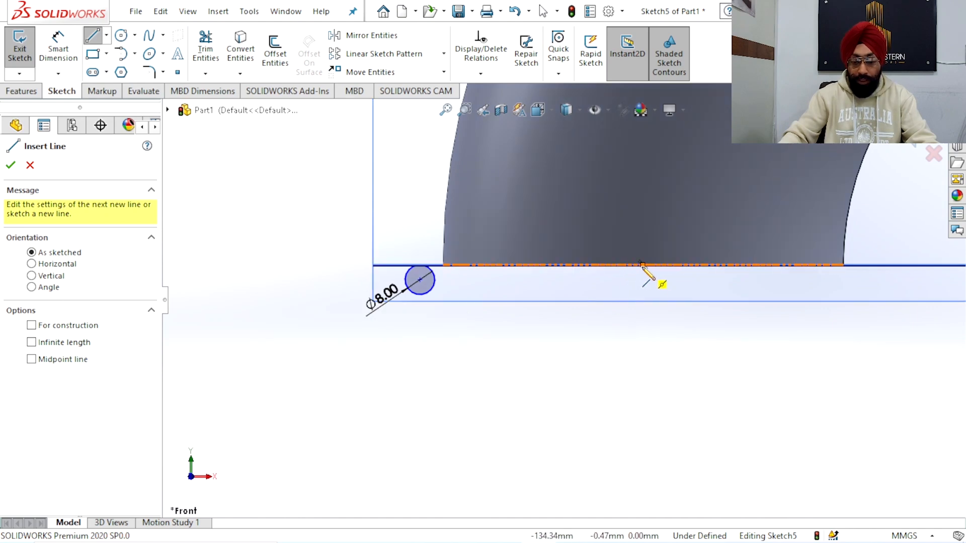
left_click(642, 264)
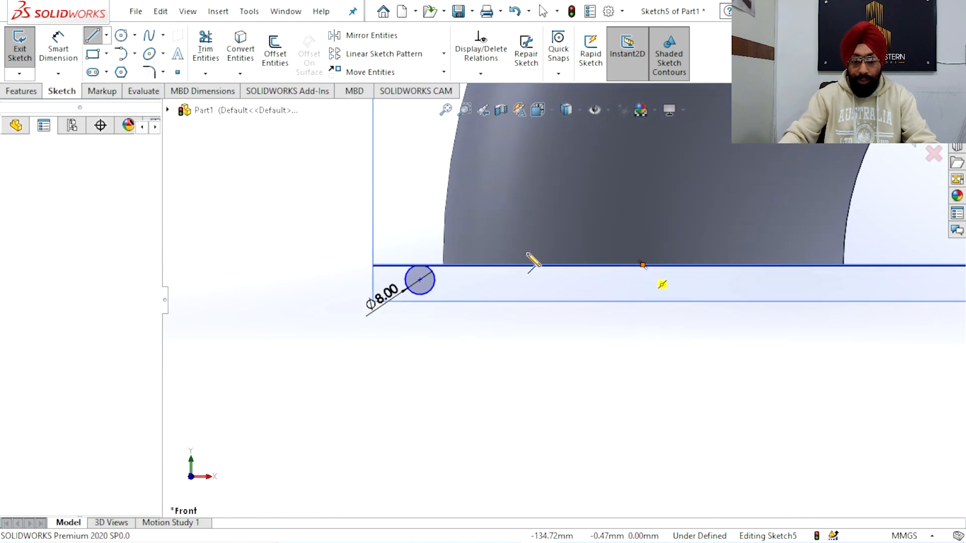
left_click(432, 264)
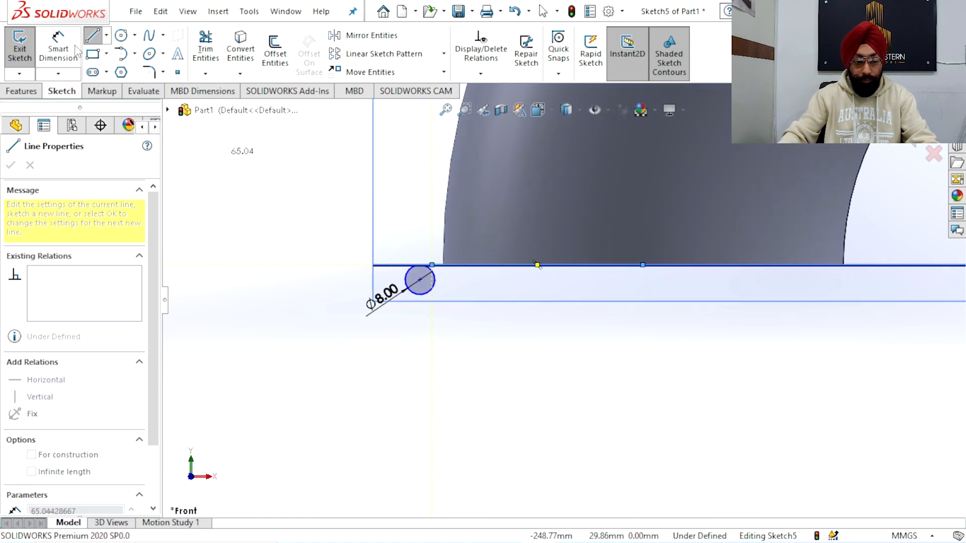
Dimension the horizontal line's length to 60 mm
right_click_drag(513, 267, 513, 244)
left_click(510, 312)
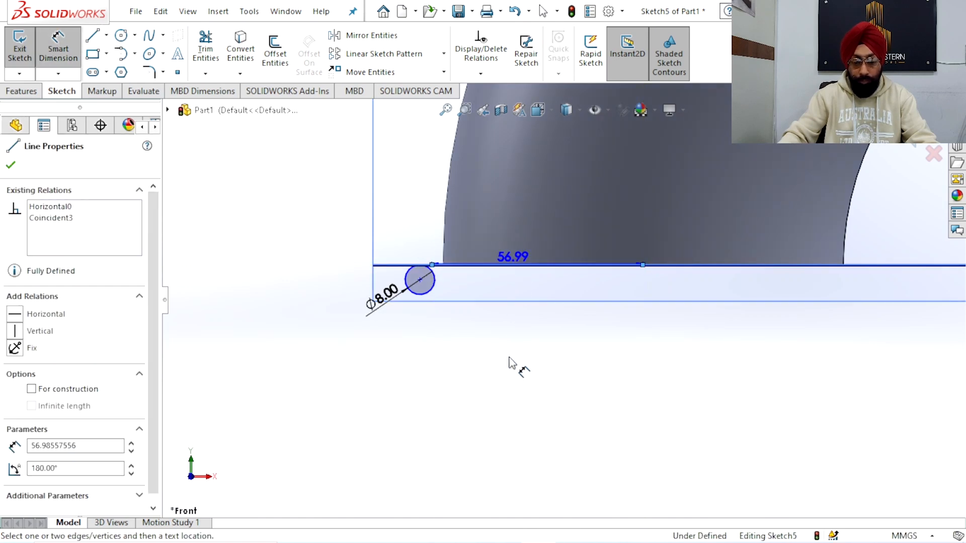
left_click(510, 358)
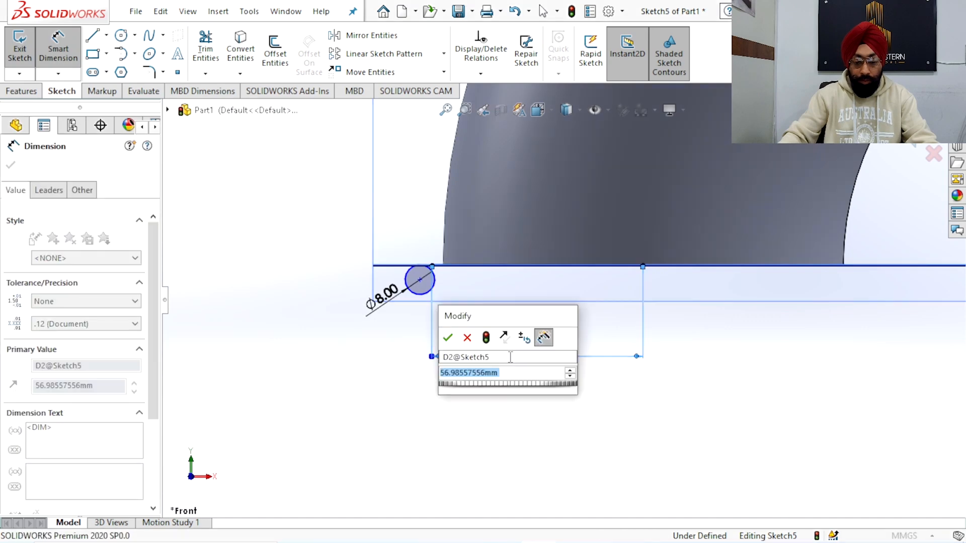
type("60")
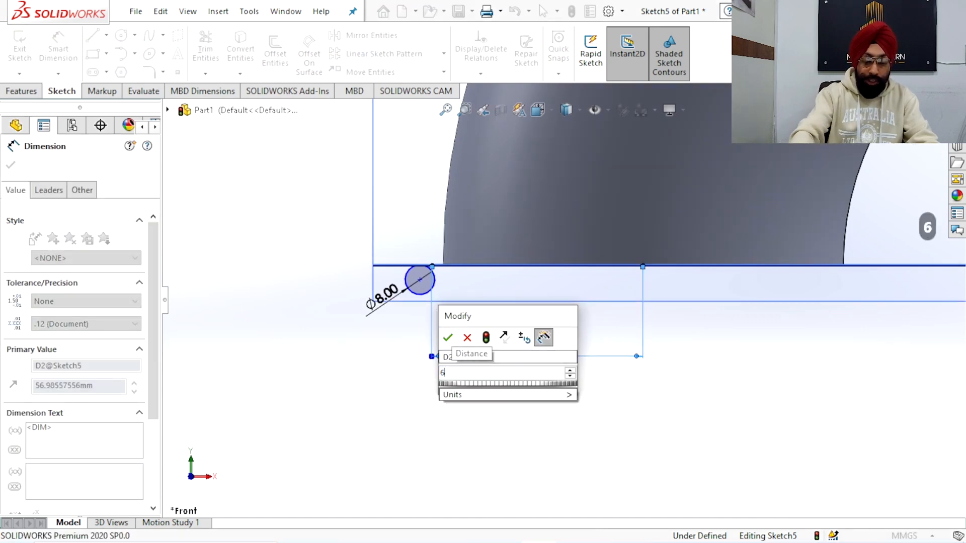
key("Return")
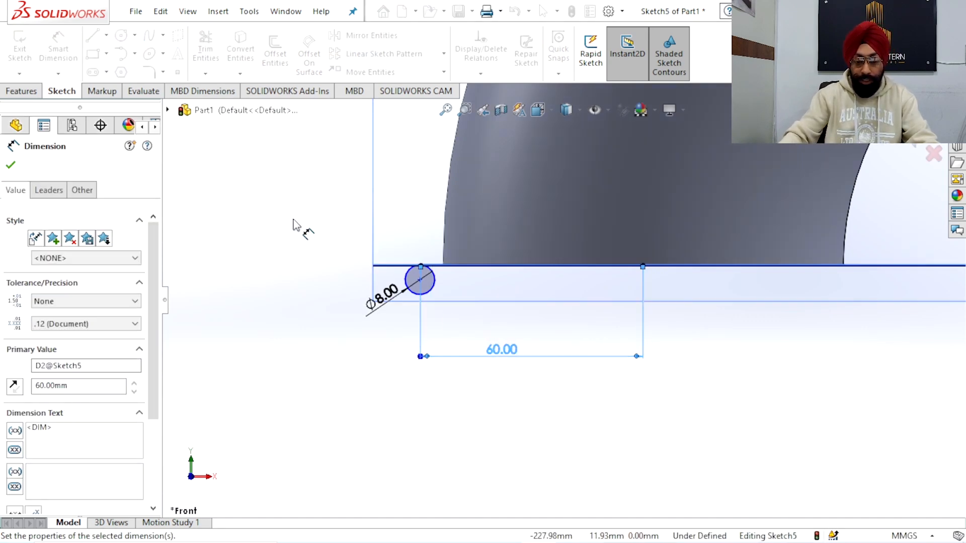
right_click(302, 221)
left_click(331, 261)
Examine where the 8 mm circle meets the outer end of the 60 mm line
scroll(400, 294, "up", 10)
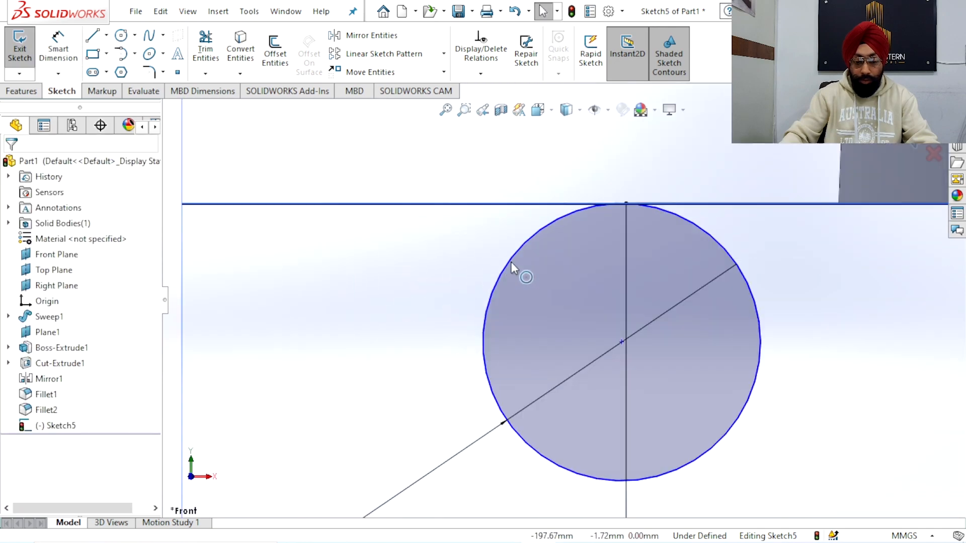
left_click(654, 211)
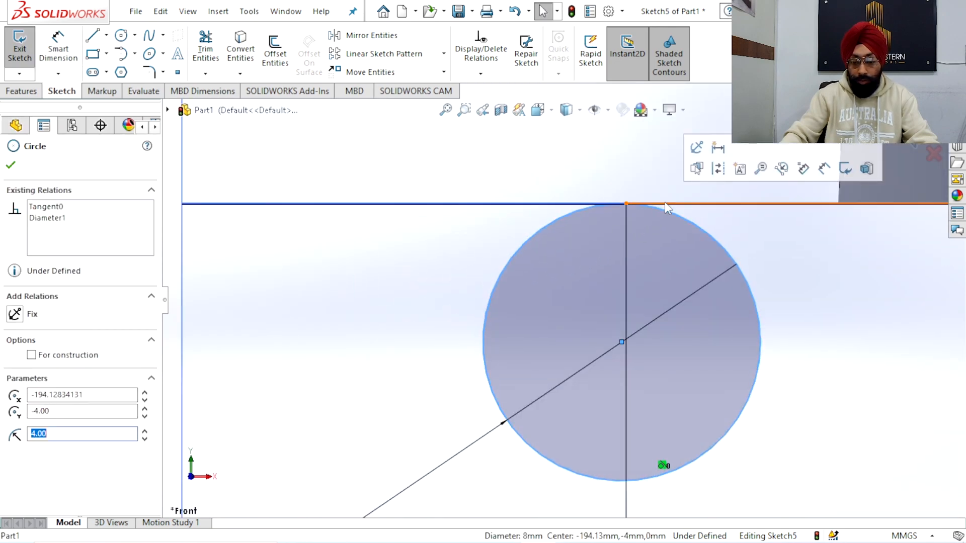
left_click(671, 206, "ctrl")
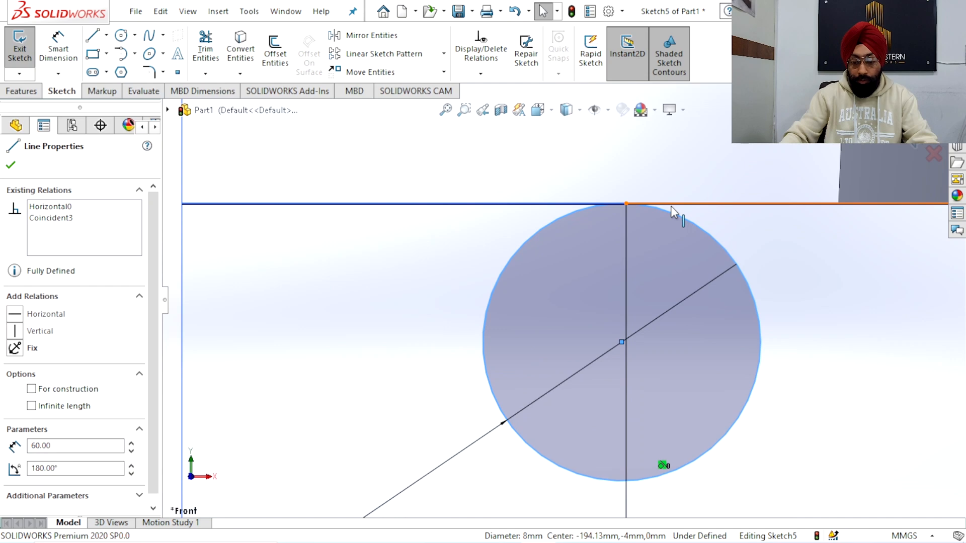
left_click(437, 258)
scroll(632, 231, "up", 4)
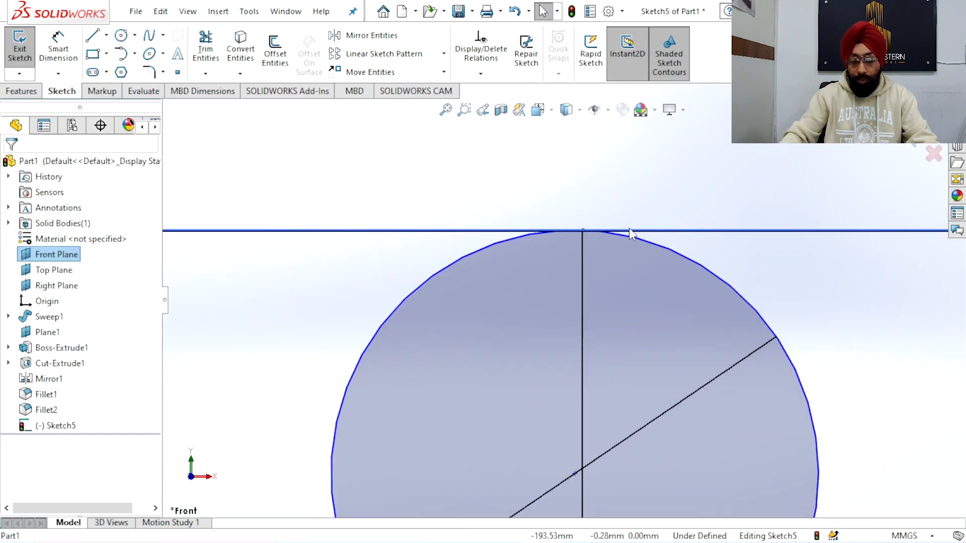
scroll(562, 282, "up", 5)
scroll(633, 374, "down", 2)
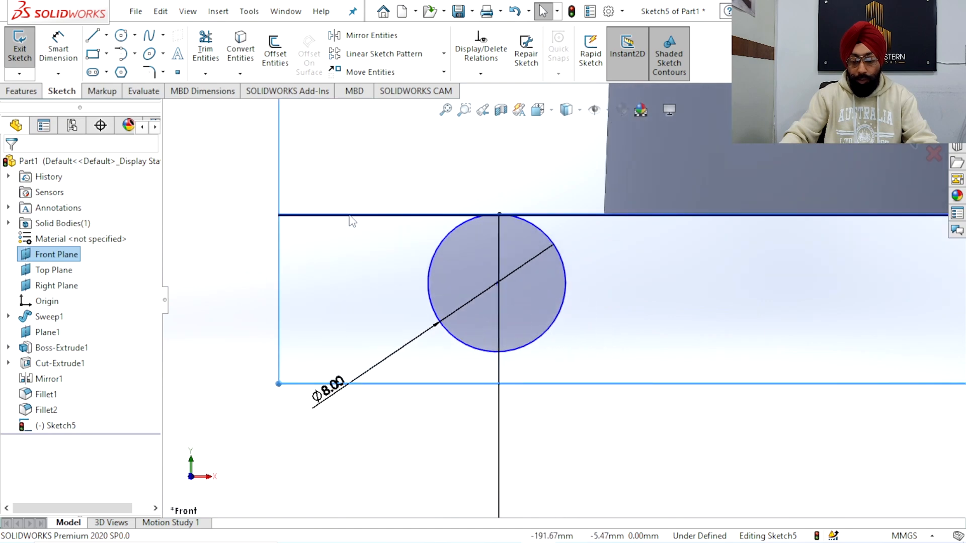
Switch the model's display style to a wireframe with hidden lines visible
key("l")
scroll(562, 301, "up", 5)
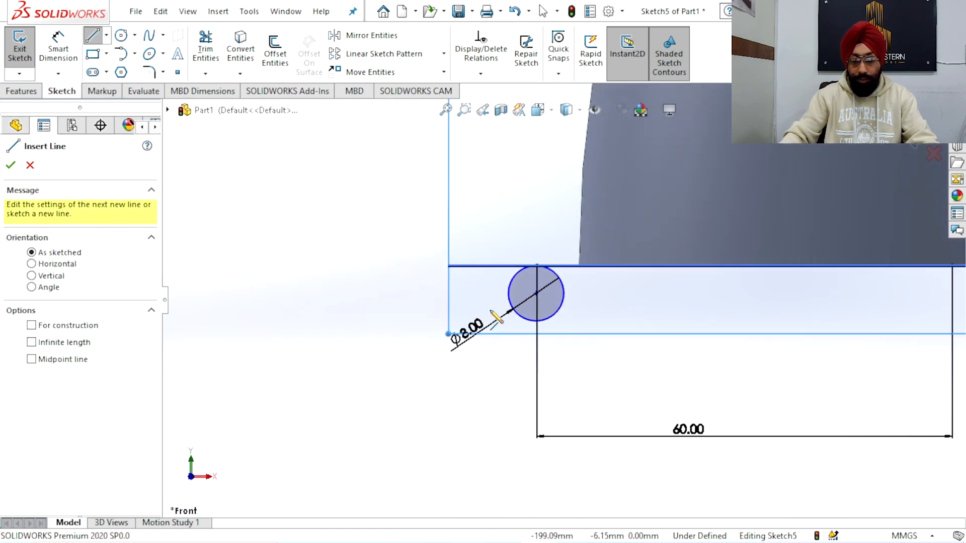
left_click(566, 109)
left_click(568, 188)
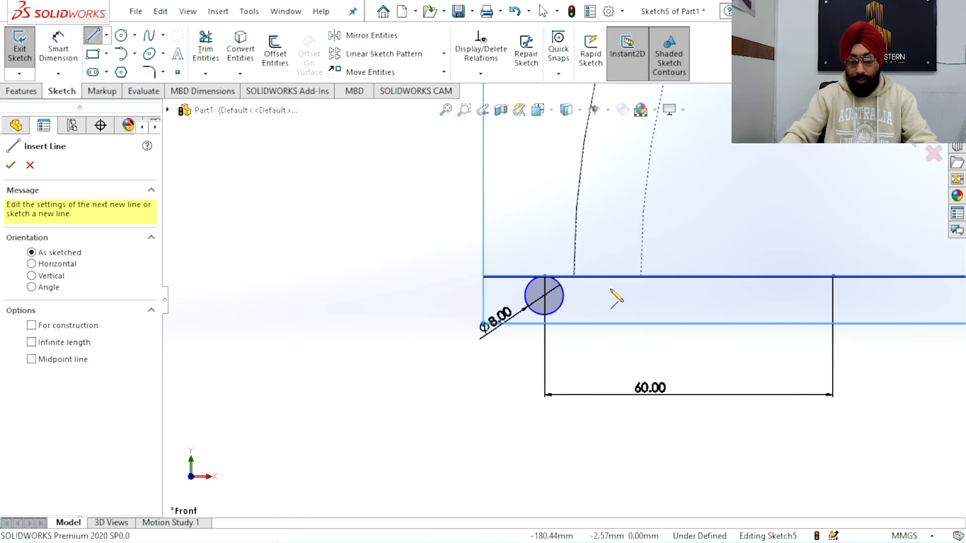
Sketch an 8 mm vertical line down from the pipe's inner wall edge, and join its lower end horizontally to the circle's bottom
scroll(611, 291, "up", 3)
scroll(567, 298, "down", 3)
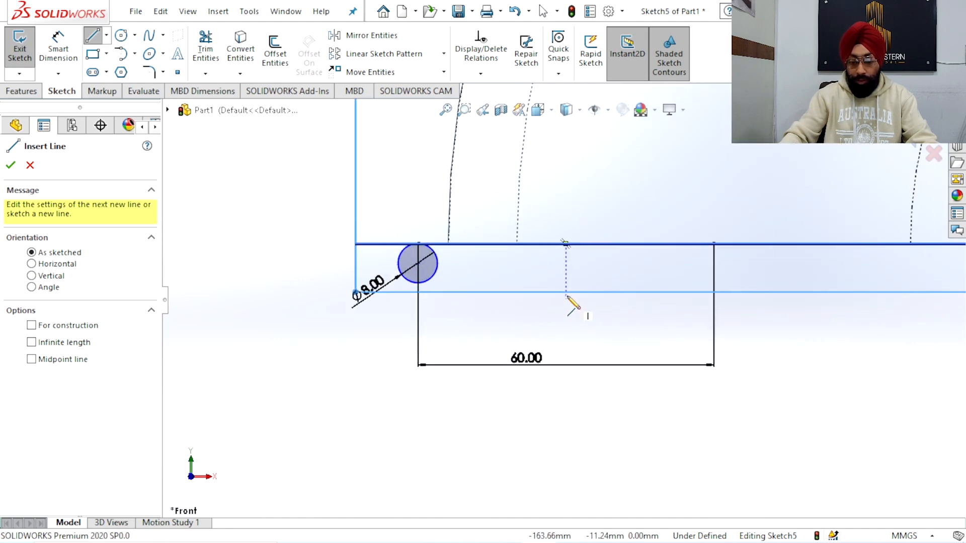
left_click(517, 243)
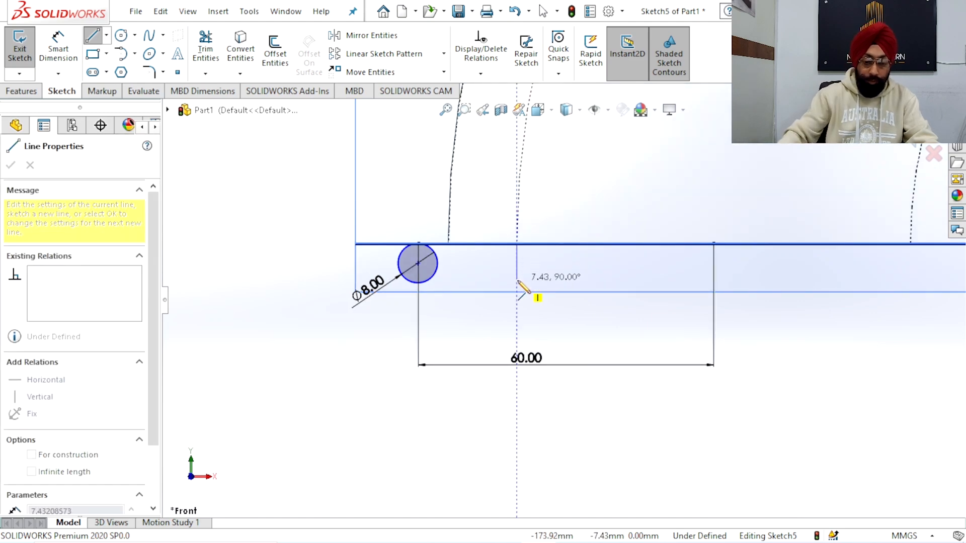
left_click(517, 280)
type("8")
key("Return")
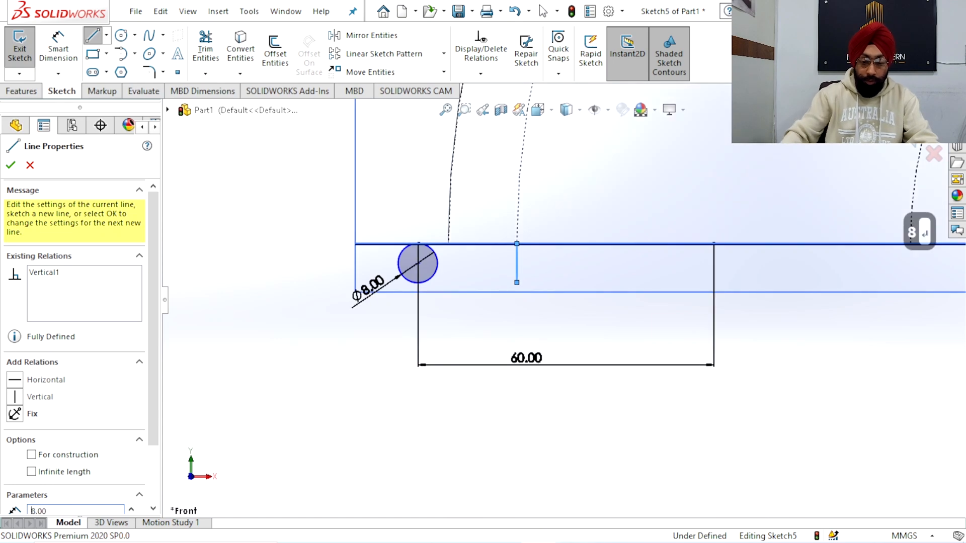
left_click(417, 282)
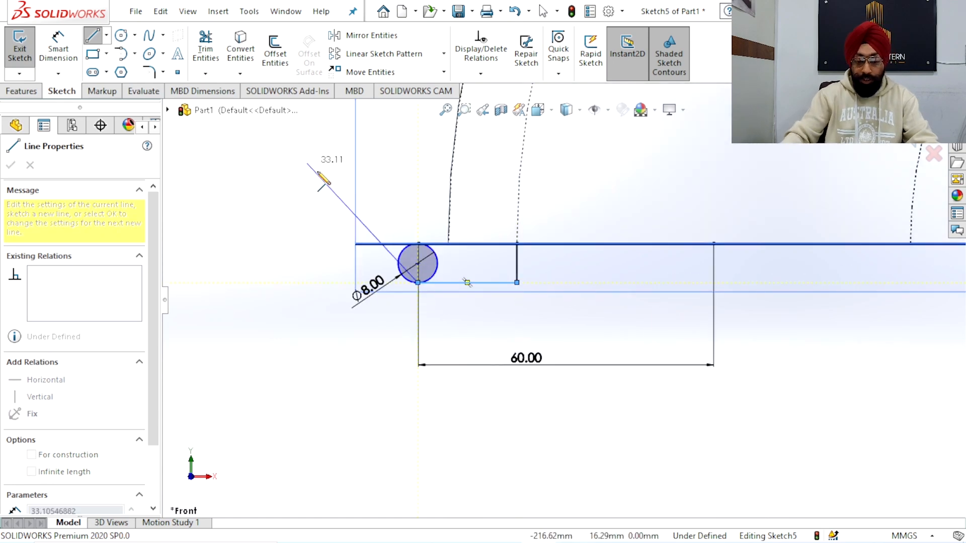
key("Escape")
Try to trim the part of the circle inside the flange profile, and undo the trim
left_click(205, 49)
left_click_drag(464, 259, 430, 261)
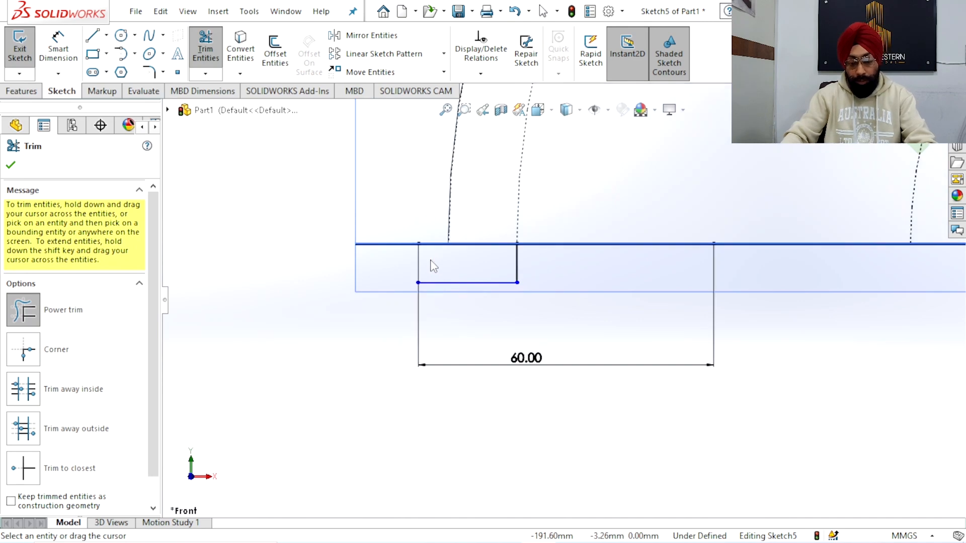
key("ctrl+z")
scroll(421, 248, "up", 3)
scroll(523, 287, "down", 10)
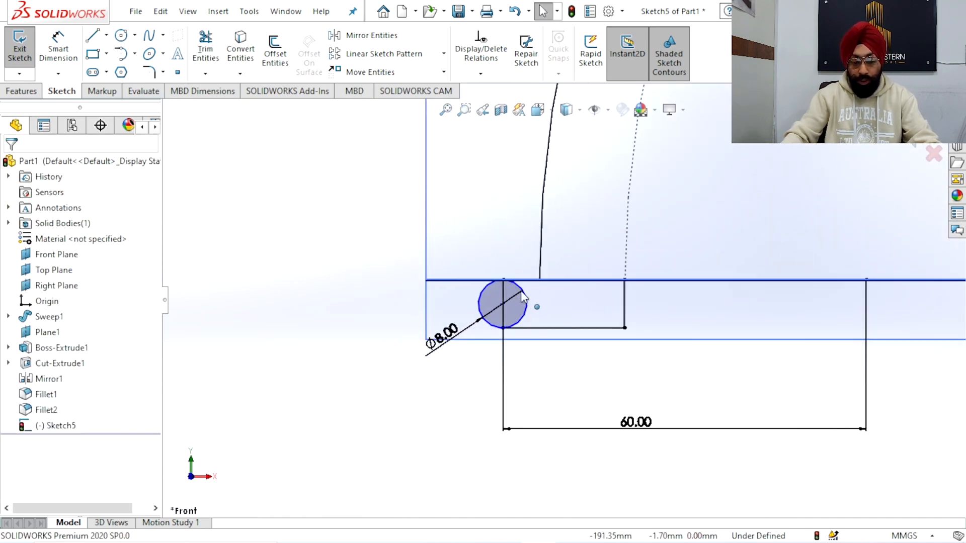
scroll(507, 273, "up", 10)
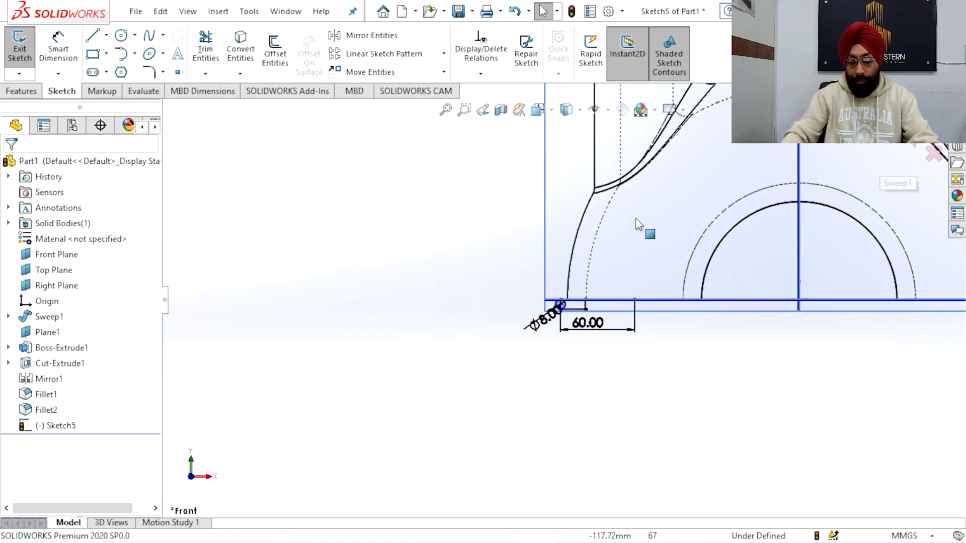
right_click(550, 164)
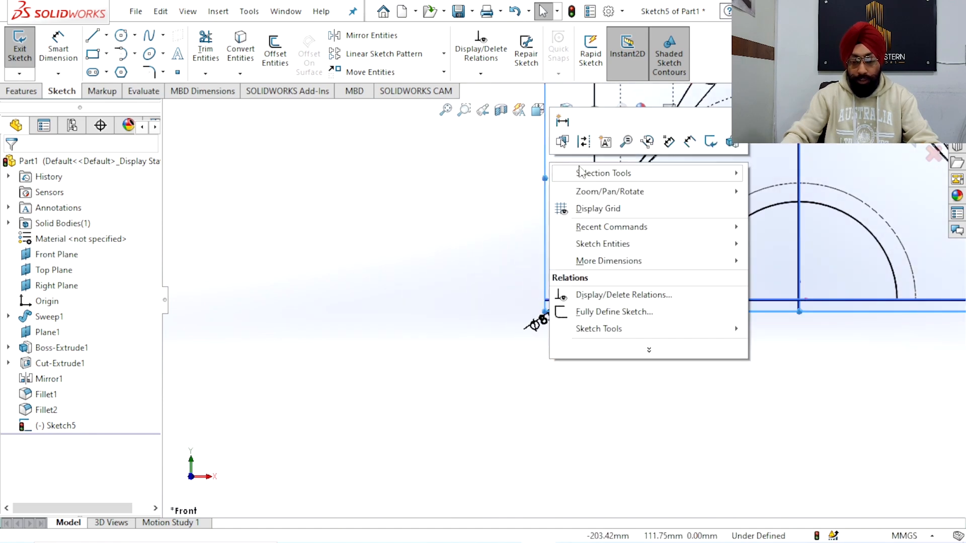
left_click(460, 185)
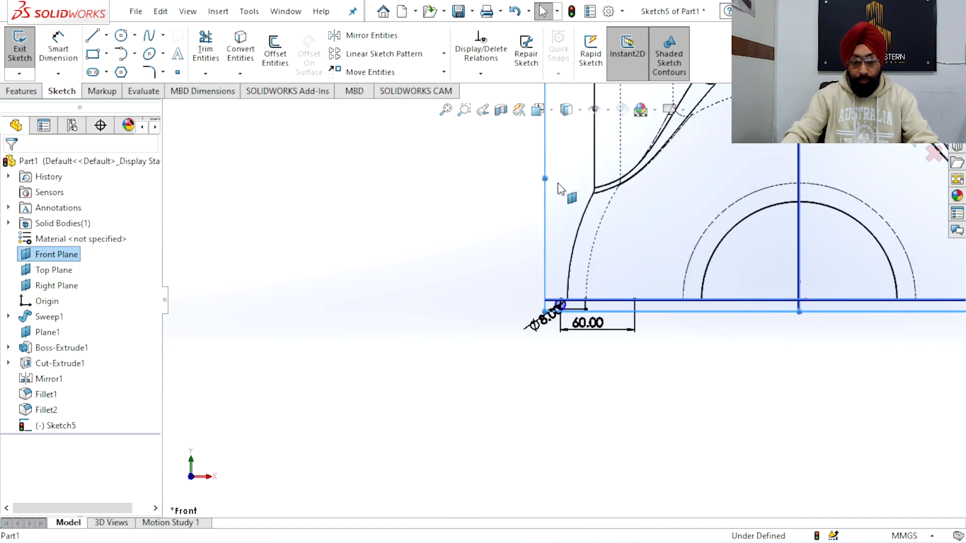
right_click(65, 257)
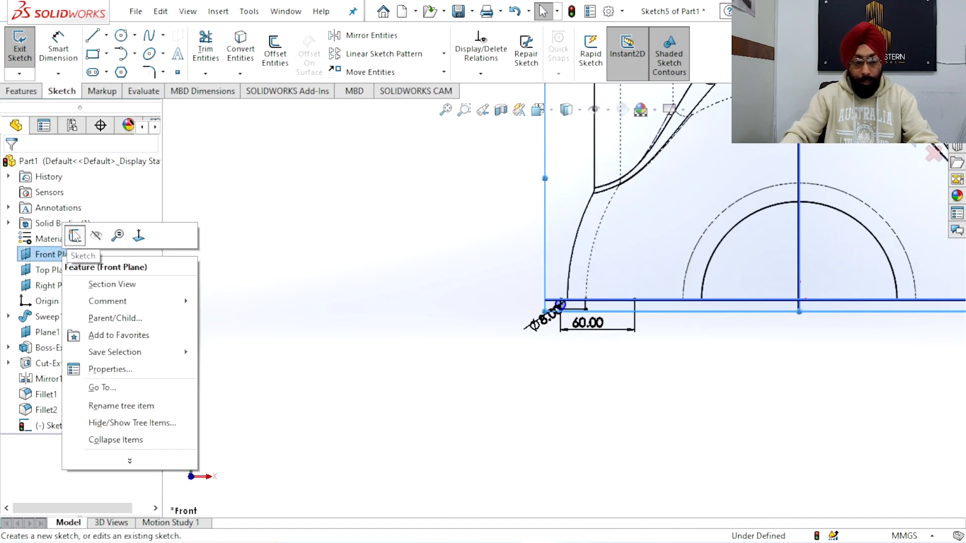
left_click(74, 235)
scroll(578, 301, "down", 5)
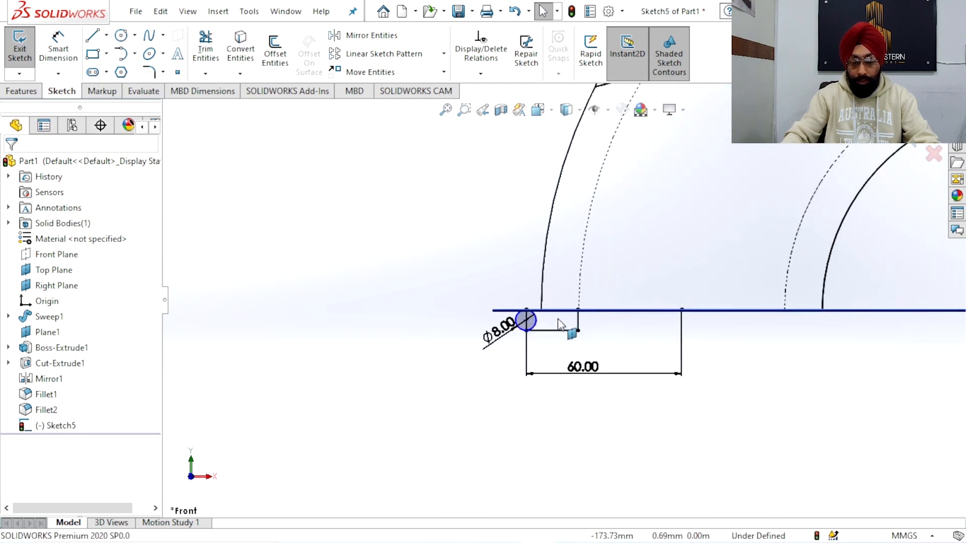
scroll(459, 337, "up", 5)
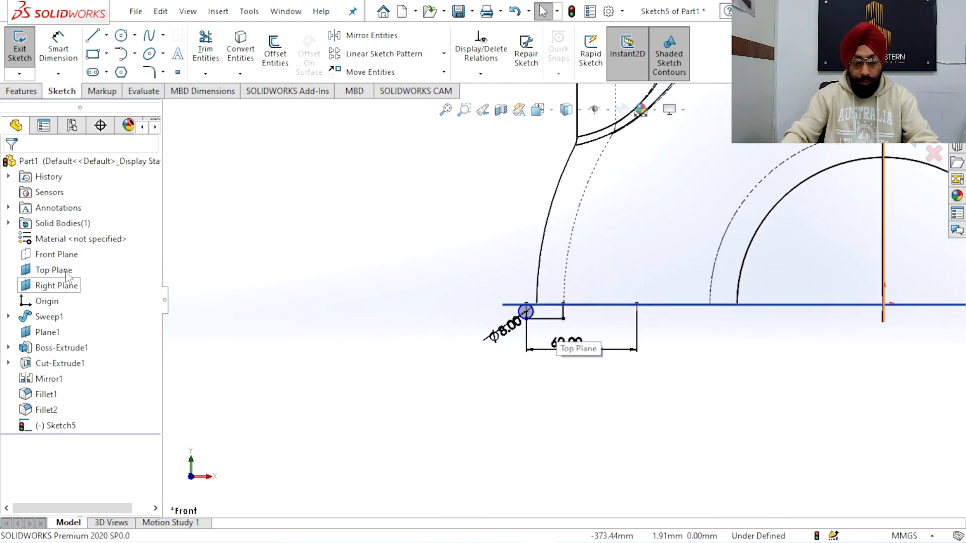
right_click(49, 255)
left_click(50, 270)
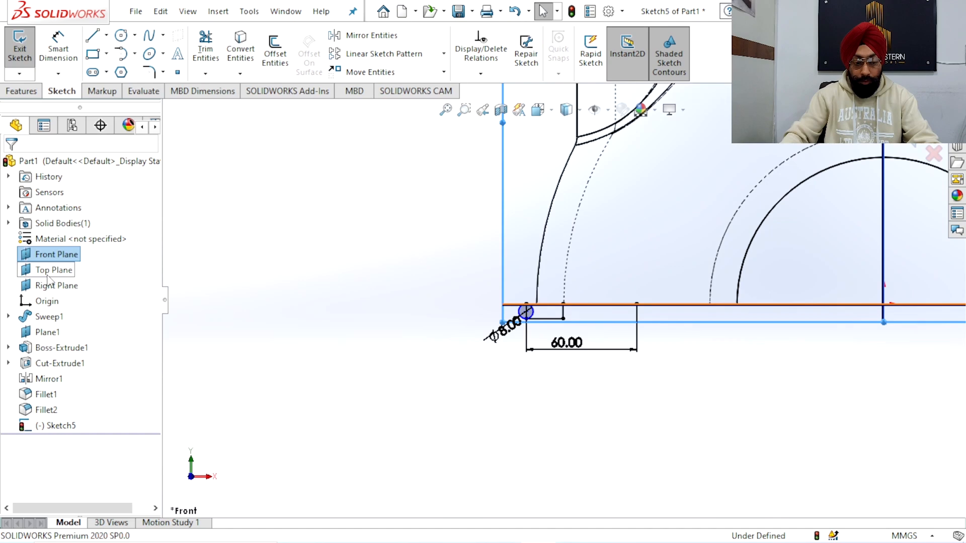
Hide the Top Plane, and make the 8 mm circle coincident with the outer endpoint of the 60 mm line
right_click(49, 273)
left_click(81, 254)
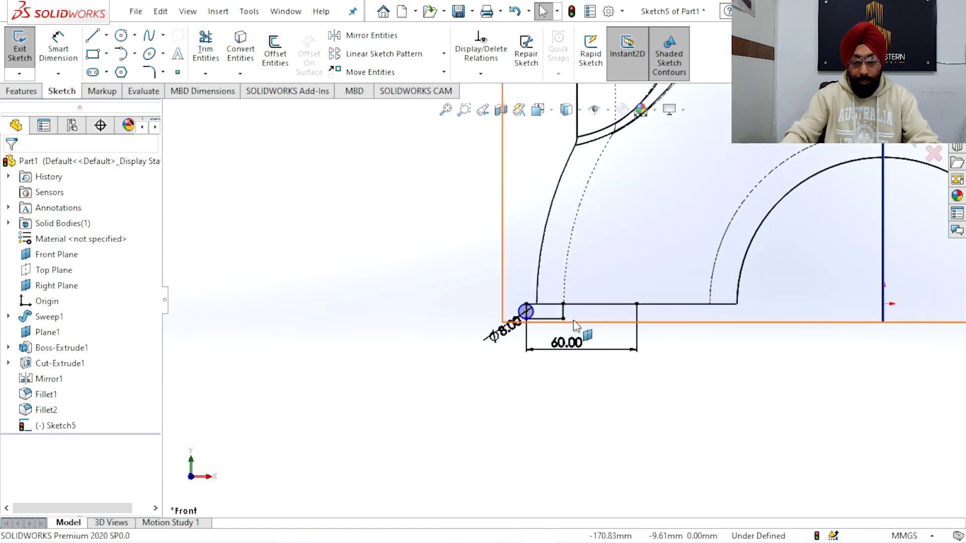
scroll(546, 315, "down", 5)
scroll(460, 251, "down", 10)
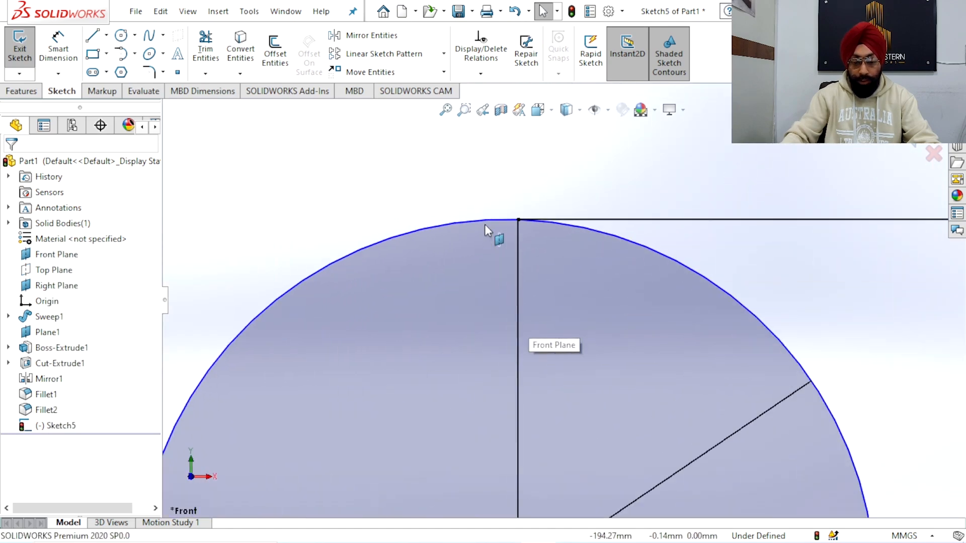
left_click(518, 219)
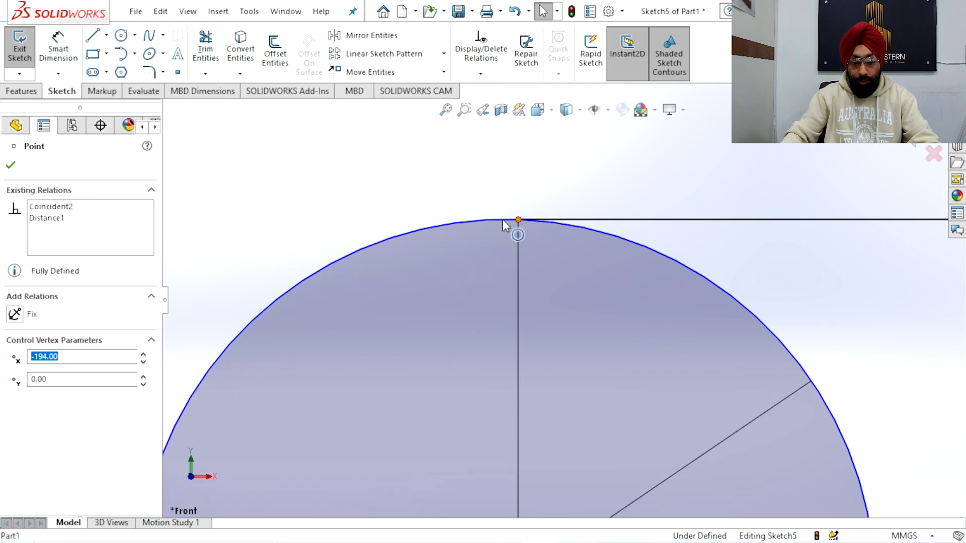
left_click(498, 220)
left_click(499, 219, "ctrl")
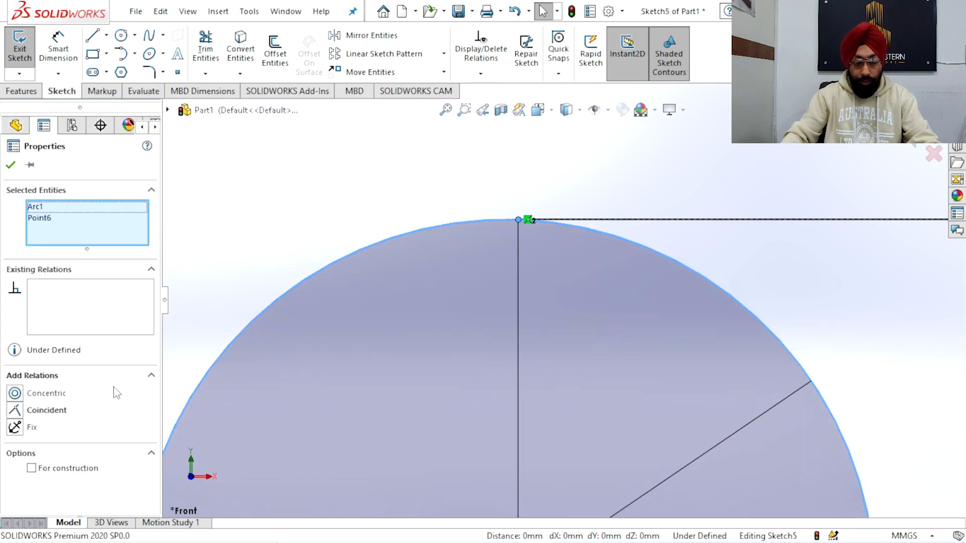
left_click(15, 410)
key("Escape")
scroll(421, 323, "up", 6)
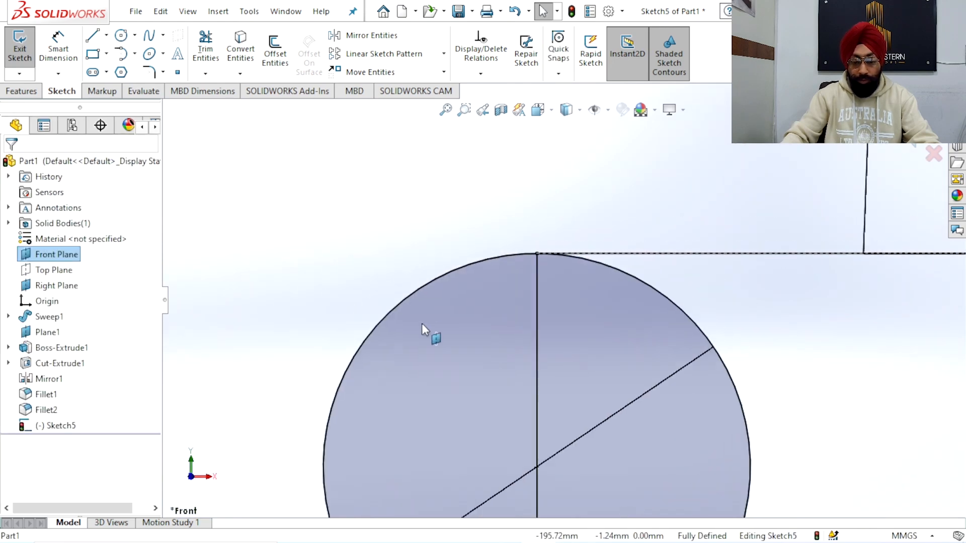
scroll(625, 349, "up", 2)
Trim away the inner half of the 8 mm circle, leaving only the outer arc on the flange profile
scroll(596, 302, "down", 5)
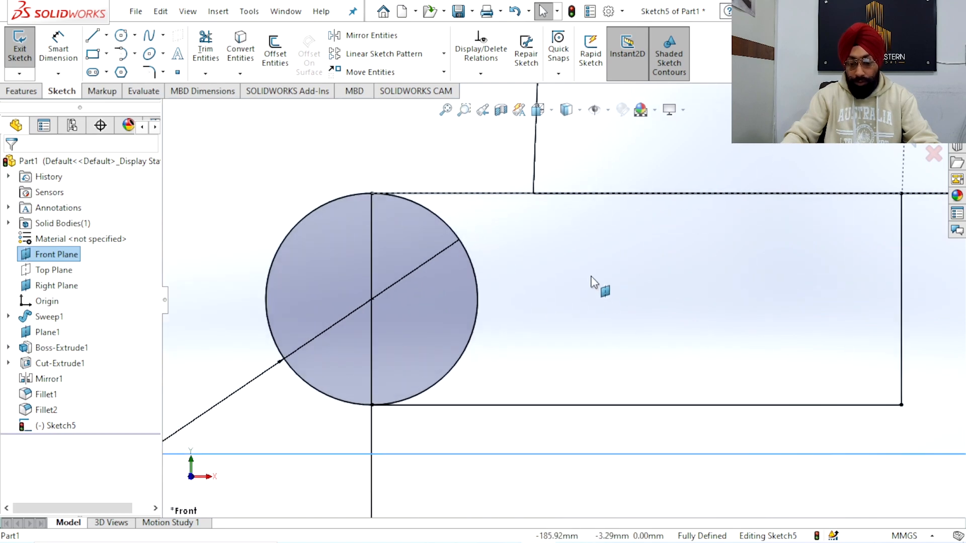
scroll(539, 248, "down", 2)
scroll(333, 207, "up", 6)
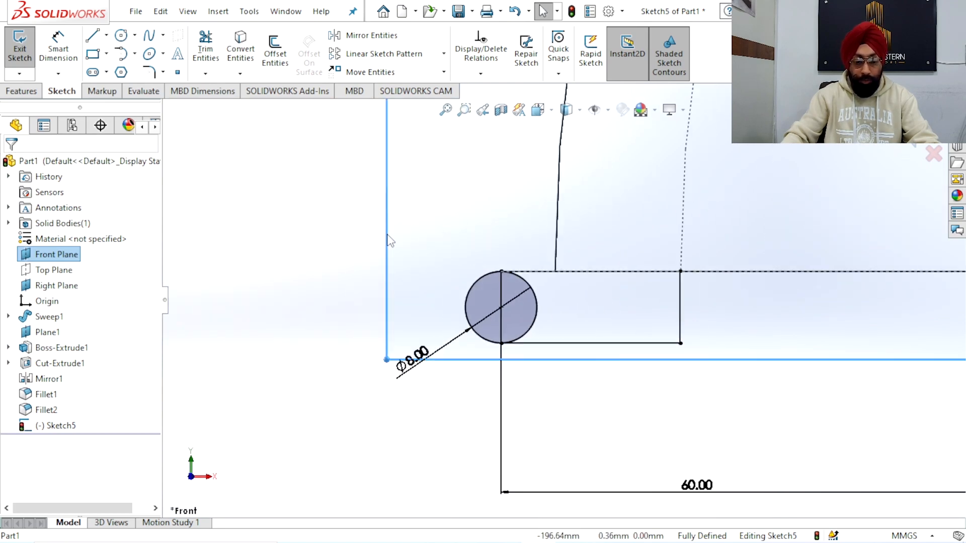
left_click(192, 51)
left_click_drag(540, 297, 487, 294)
scroll(549, 301, "up", 3)
scroll(551, 300, "down", 4)
scroll(572, 307, "up", 8)
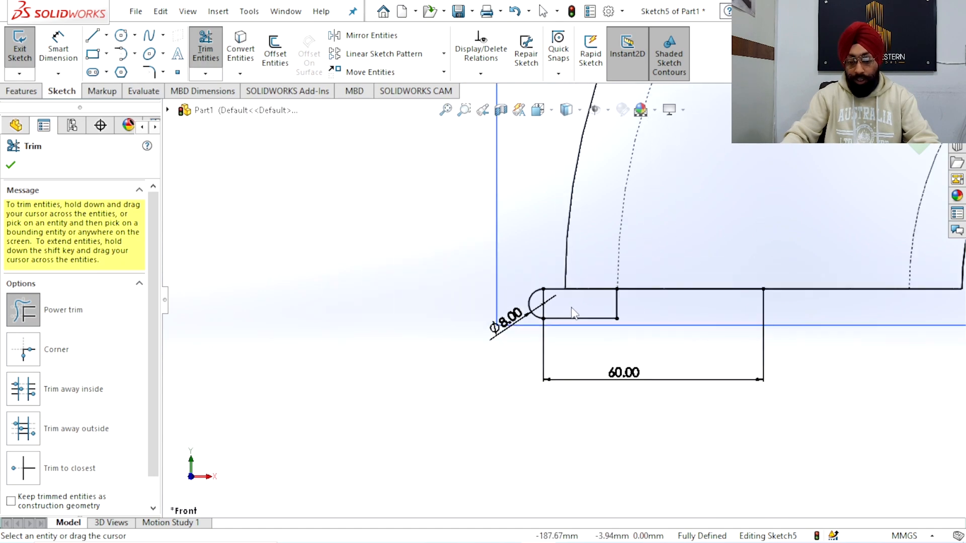
Sketch a vertical centerline upward from the inner end of the 60 mm line, through the pipe opening's centre
scroll(595, 318, "down", 5)
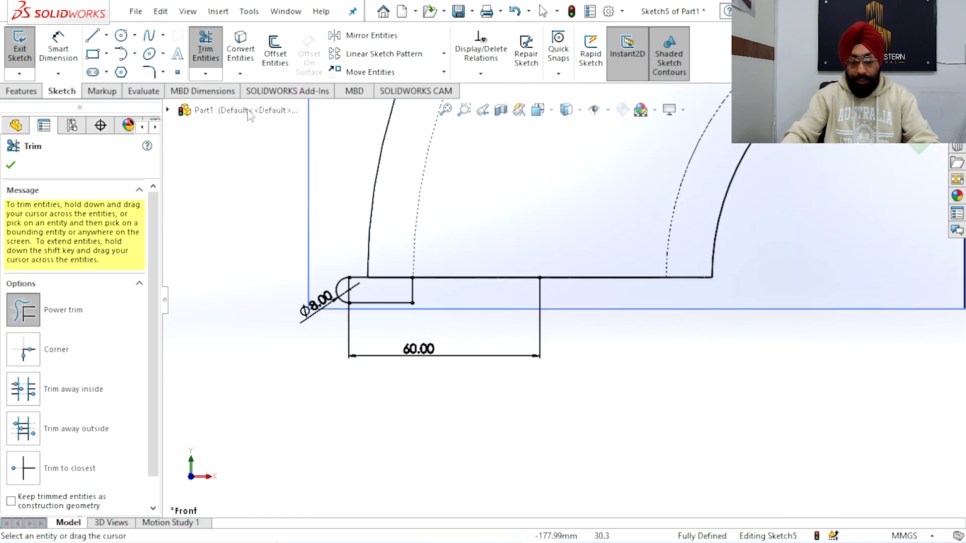
left_click(106, 35)
left_click(123, 70)
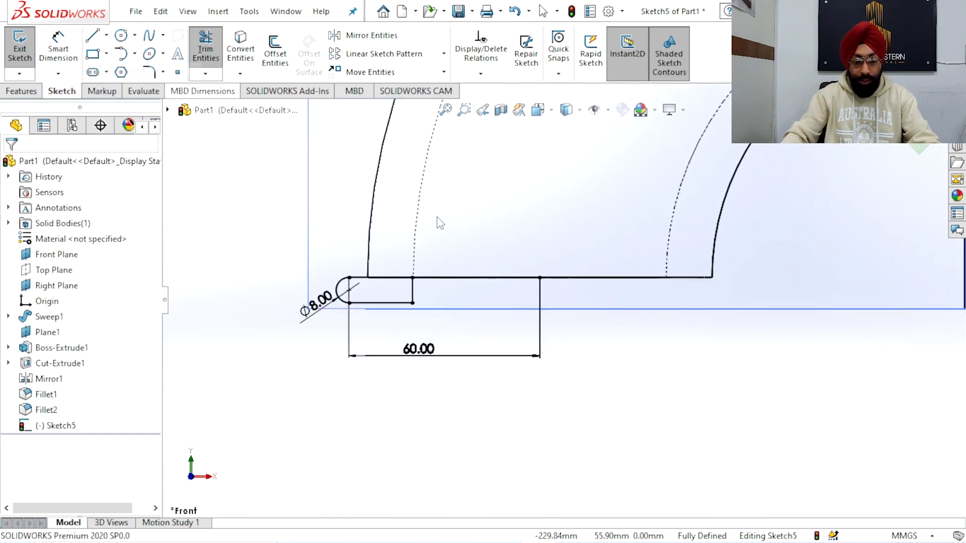
left_click(539, 277)
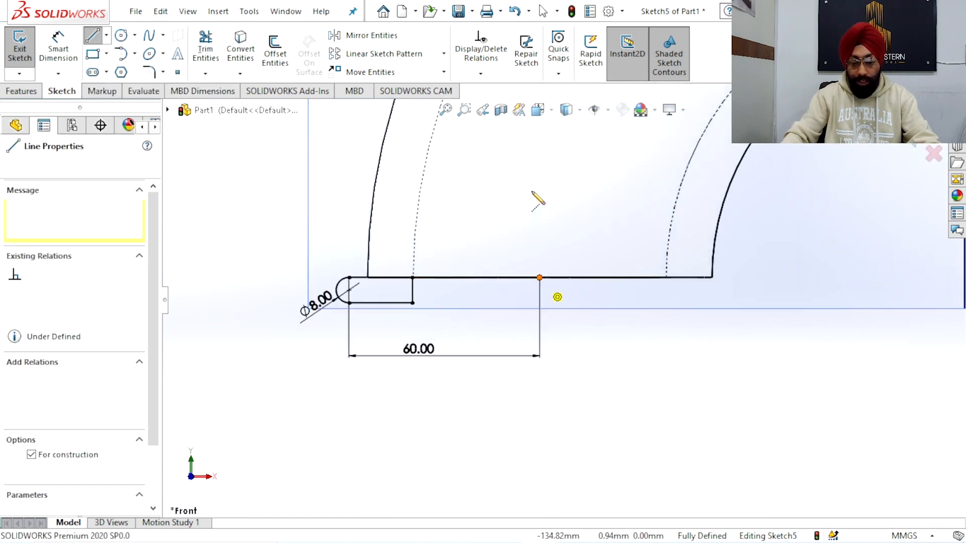
left_click(540, 184)
right_click(474, 182)
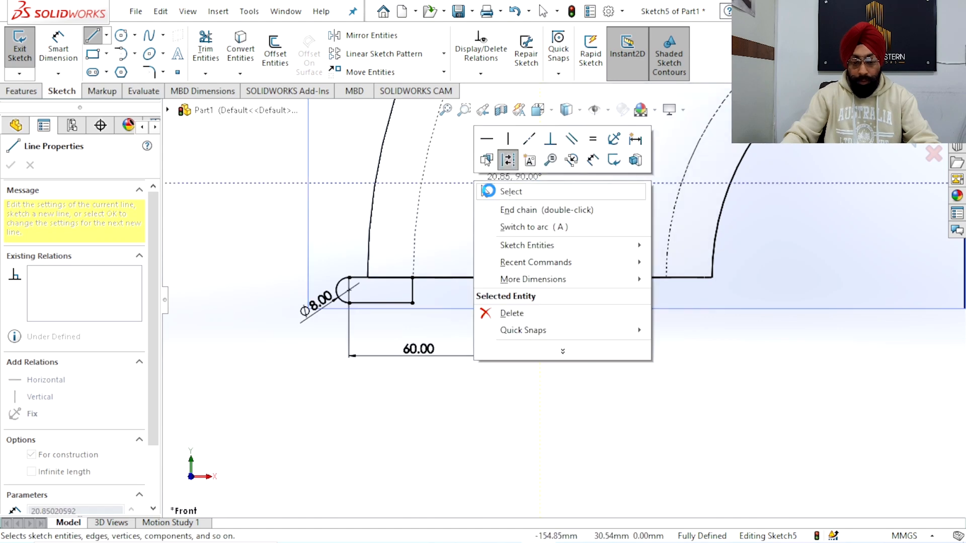
left_click(484, 189)
Trim the part of the 60 mm line between the flange profile and the centerline
scroll(477, 237, "up", 2)
mouse_move(497, 244)
middle_mouse_down()
mouse_move(513, 273)
mouse_move(459, 248)
mouse_move(483, 292)
middle_mouse_up()
scroll(424, 247, "down", 7)
scroll(449, 276, "up", 4)
left_click(205, 51)
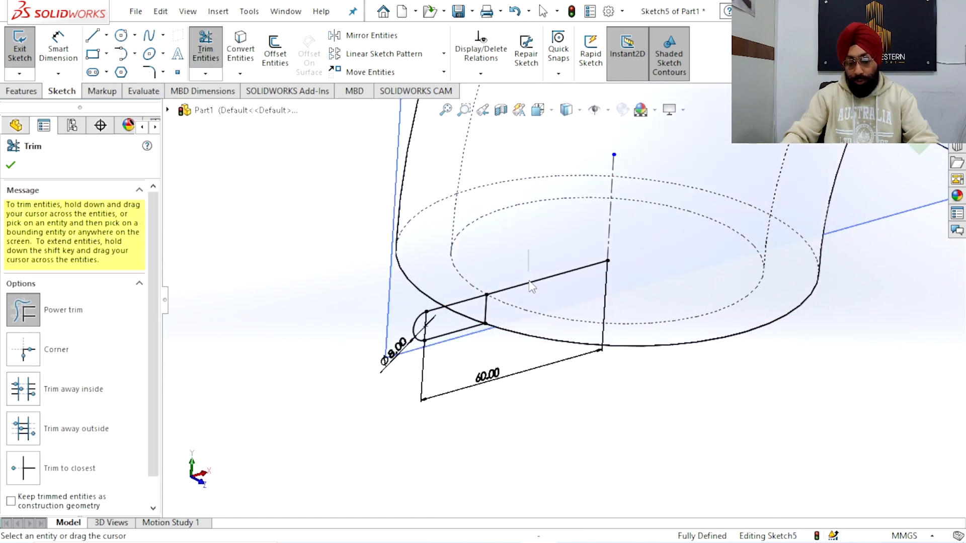
left_click_drag(535, 275, 533, 302)
scroll(545, 298, "up", 5)
mouse_move(556, 296)
middle_mouse_down()
mouse_move(524, 286)
mouse_move(545, 286)
middle_mouse_up()
Exit the sketch and revolve the flange profile around the vertical centerline as a solid boss
scroll(649, 281, "down", 3)
key("Escape")
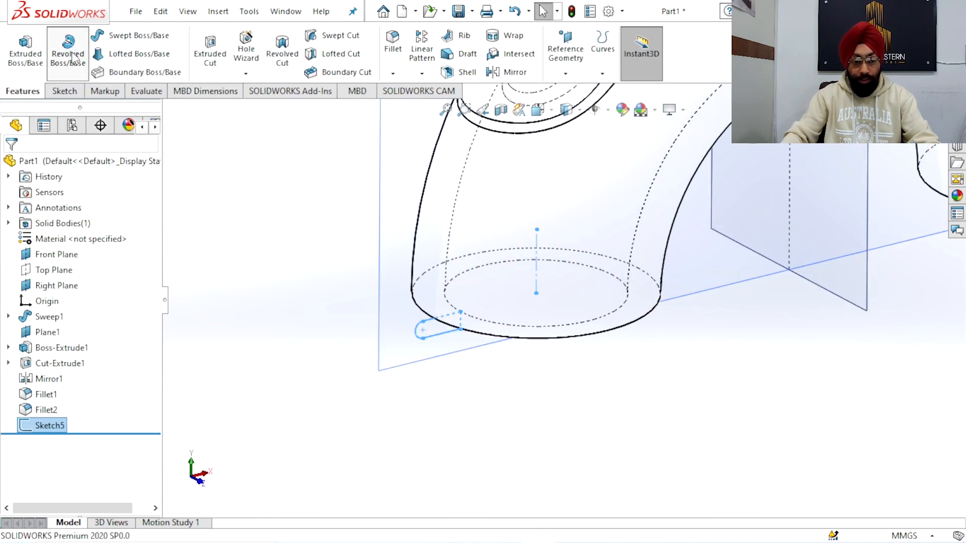
left_click(9, 167)
Examine the revolved flange at the pipe's lower end from several angles
middle_click_drag(395, 354, 353, 341)
middle_click_drag(419, 364, 681, 323)
scroll(628, 296, "down", 3)
middle_click_drag(592, 343, 503, 380)
scroll(593, 347, "up", 3)
scroll(599, 246, "down", 3)
scroll(541, 413, "down", 2)
scroll(521, 409, "up", 4)
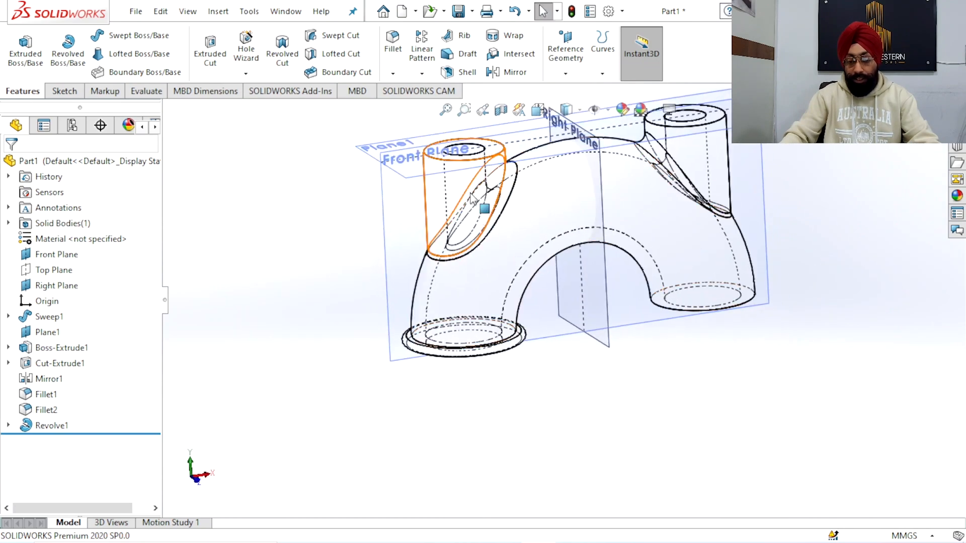
Mirror the revolved flange about the Right Plane onto the pipe's other lower end
scroll(498, 362, "down", 3)
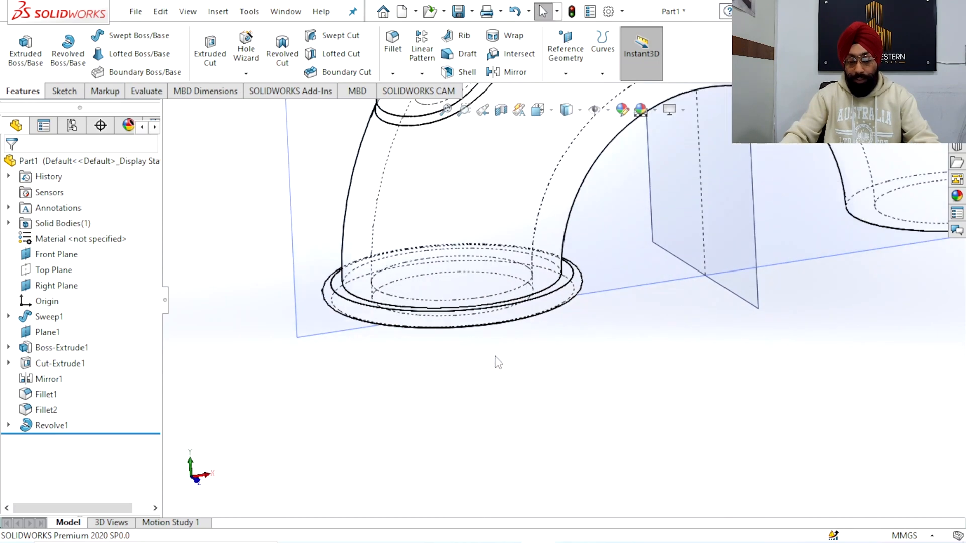
left_click(57, 423)
scroll(410, 404, "up", 2)
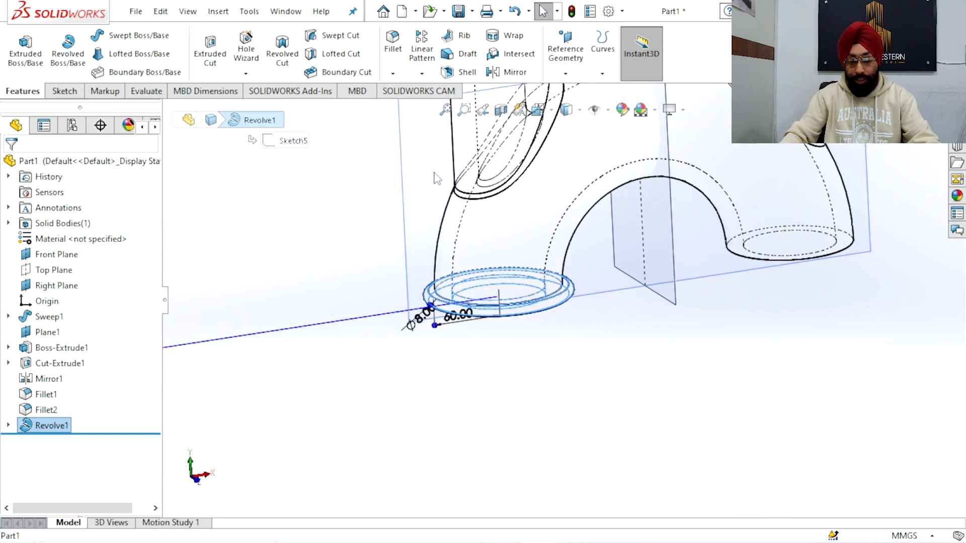
left_click(511, 72)
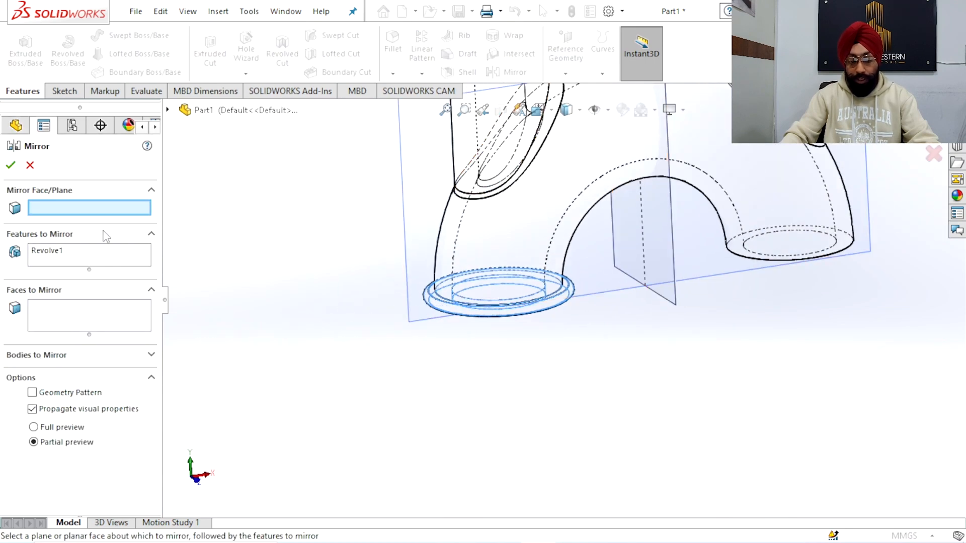
left_click(677, 274)
scroll(672, 319, "up", 3)
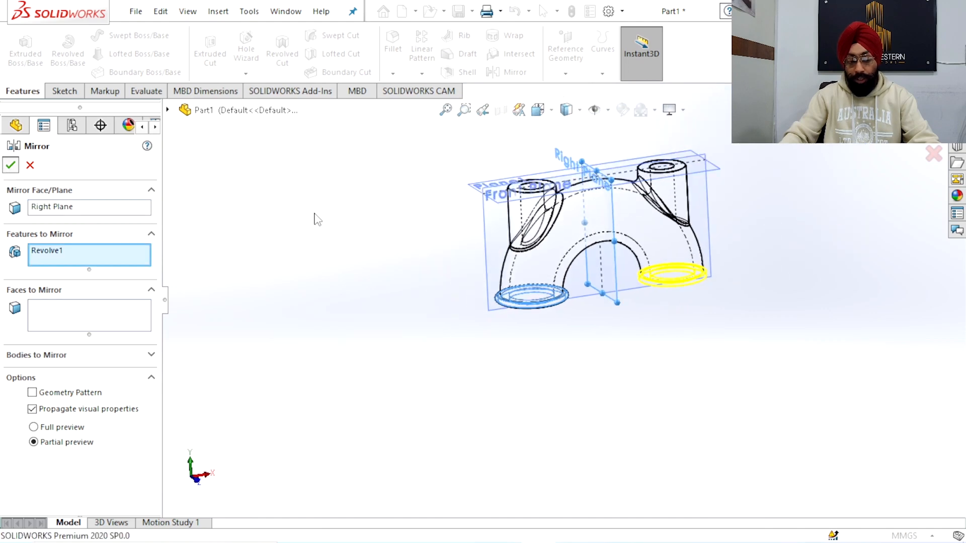
key("Return")
Switch the model's display style back to shaded with edges
scroll(587, 256, "down", 5)
middle_click_drag(587, 256, 627, 317)
scroll(627, 318, "up", 2)
left_click(579, 110)
left_click(567, 131)
middle_click_drag(694, 264, 578, 303)
scroll(578, 304, "up", 2)
scroll(525, 240, "down", 3)
middle_click_drag(572, 318, 629, 272)
Preview a section through the Front Plane to examine the pipe walls, bores and flanges, and cancel the section
left_click(500, 110)
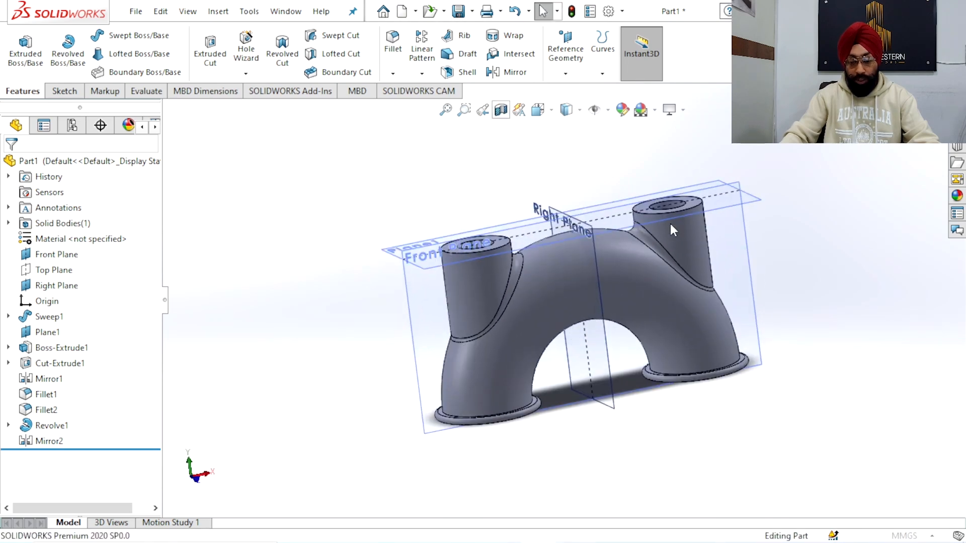
left_click(543, 120)
left_click(515, 341)
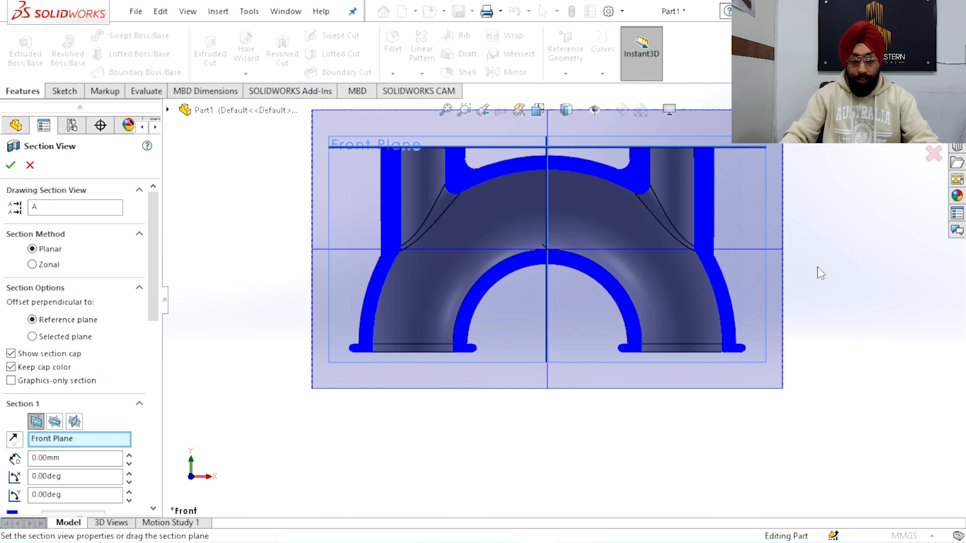
scroll(550, 287, "up", 4)
scroll(551, 288, "down", 3)
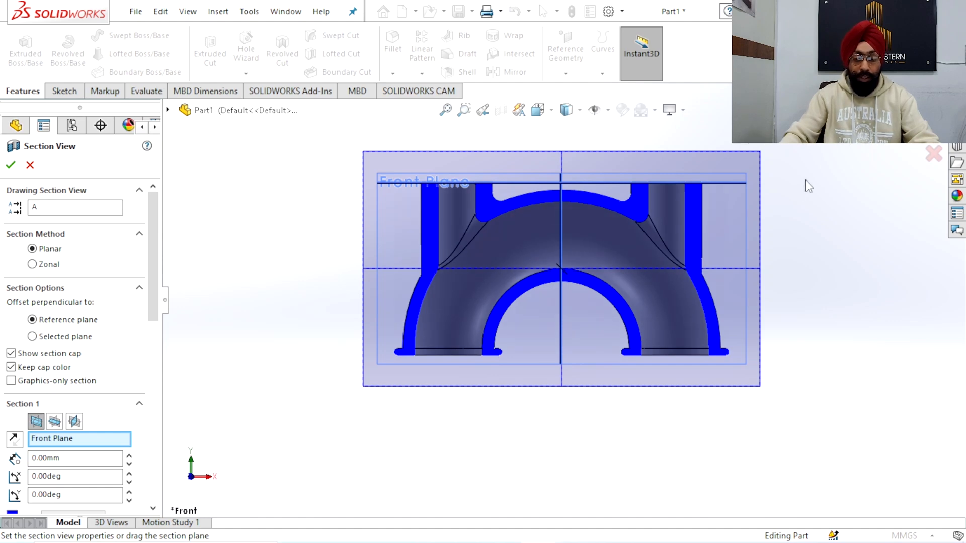
left_click(932, 154)
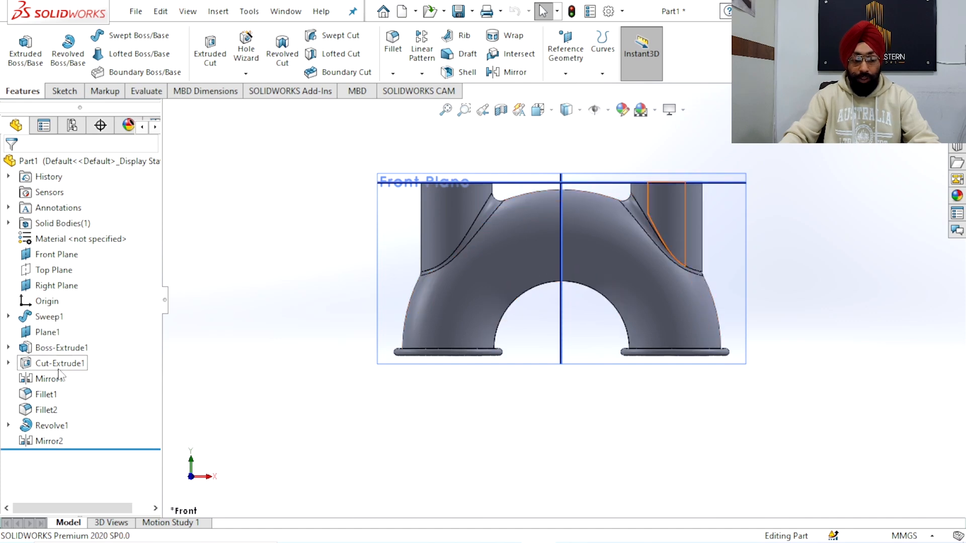
Examine the completed pipe bend with both branches and flanges from an angled view
scroll(572, 332, "up", 3)
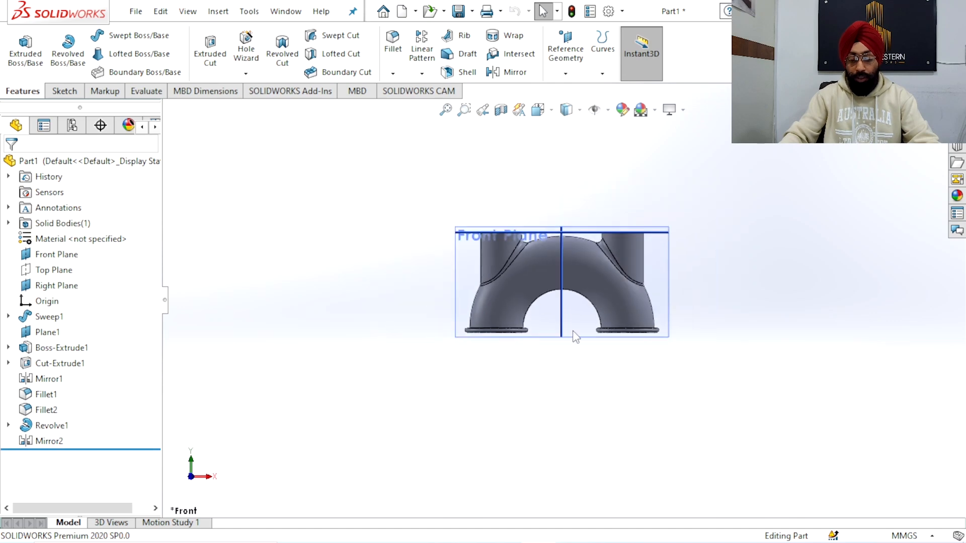
scroll(573, 332, "down", 3)
middle_click_drag(573, 331, 584, 281)
scroll(574, 311, "up", 2)
scroll(572, 283, "down", 4)
scroll(579, 271, "up", 2)
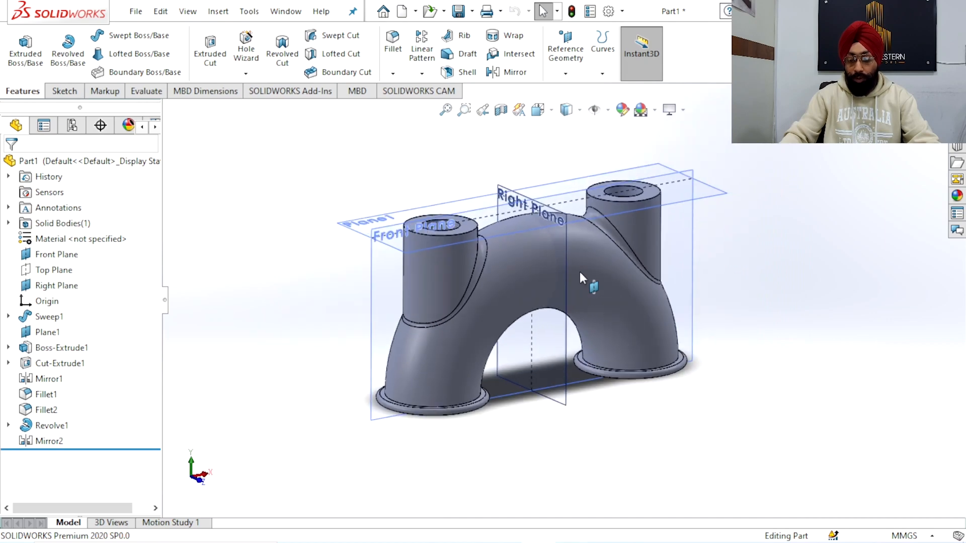
scroll(563, 295, "down", 4)
scroll(562, 295, "up", 2)
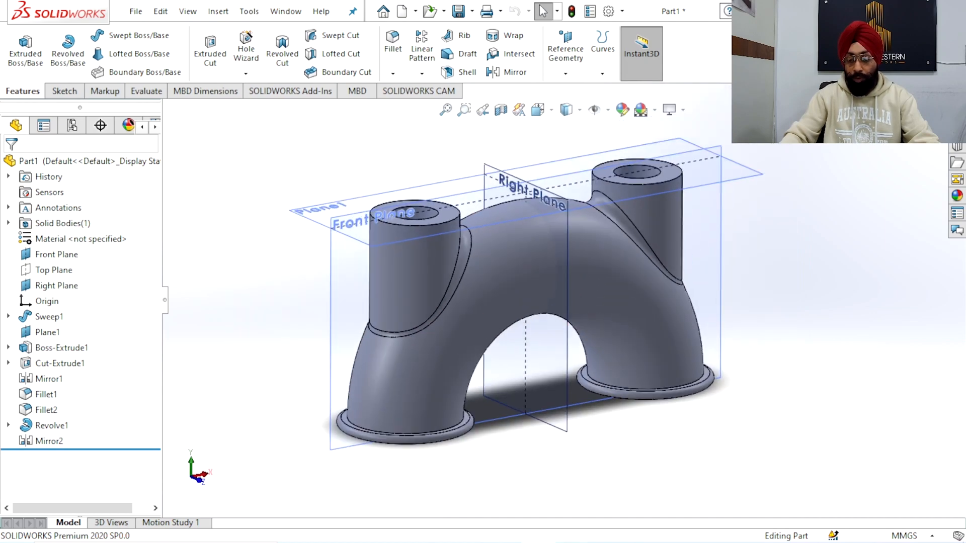
Close the pipe bend's part document
left_click(956, 91)
left_click(509, 303)
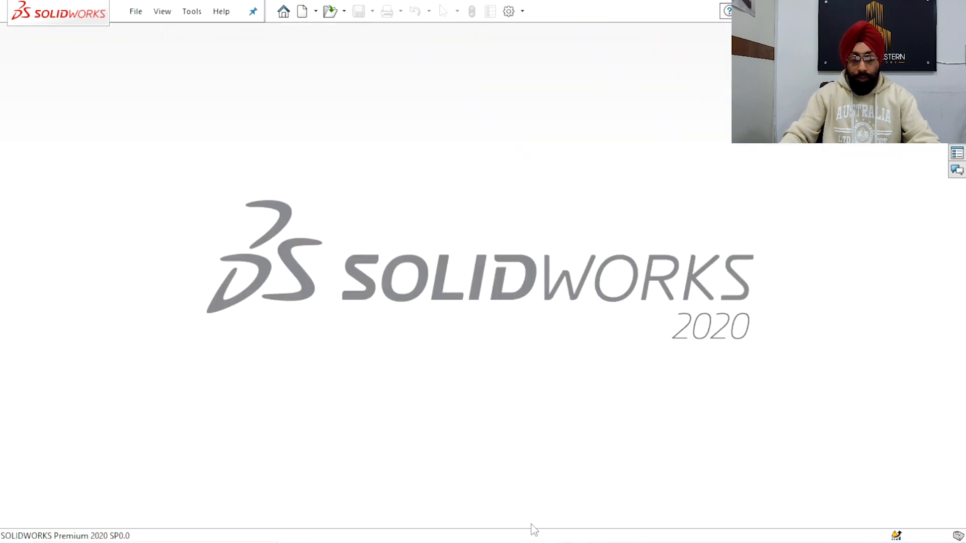
Open the drawing image 20230112_093745.jpg from the desktop, review the wedge and ice cream scoop handle details, and close it
mouse_move(534, 541)
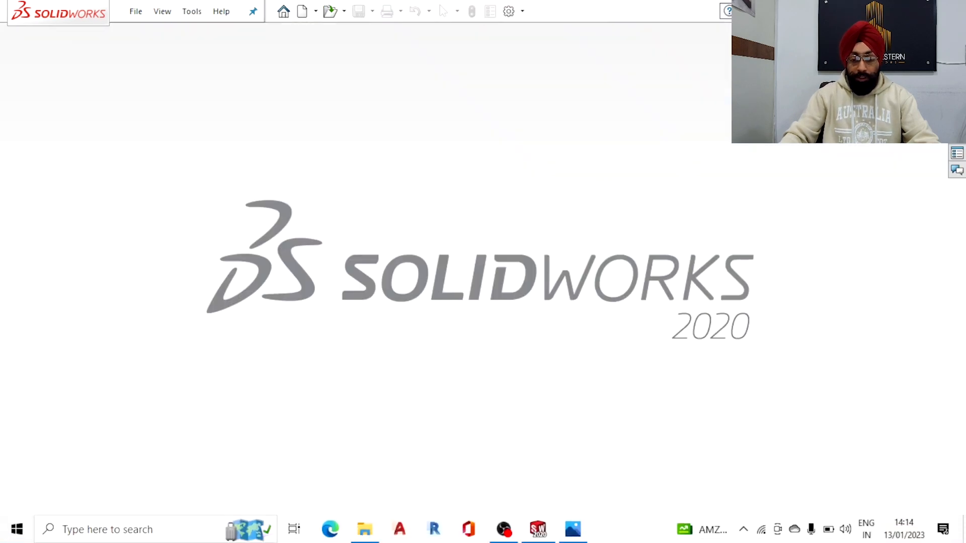
key("super+d")
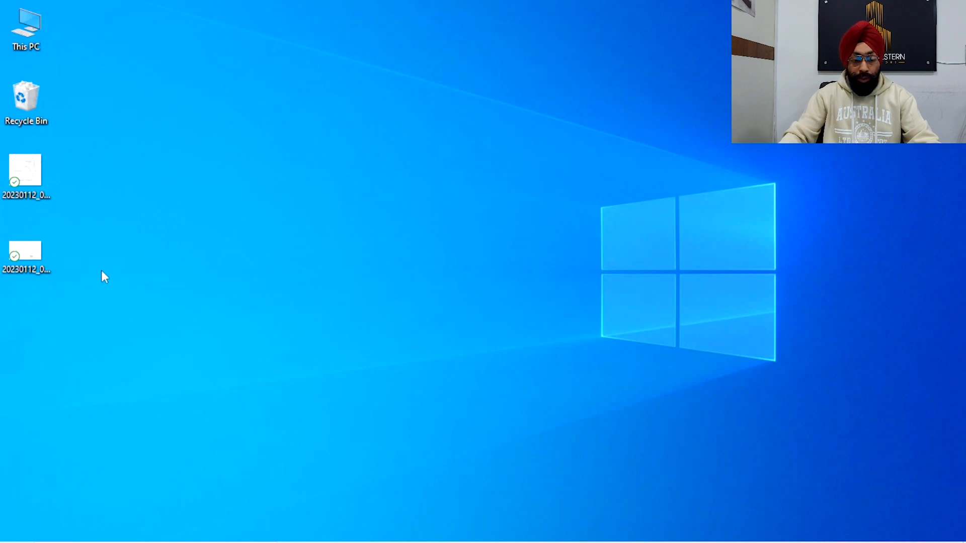
double_click(33, 248)
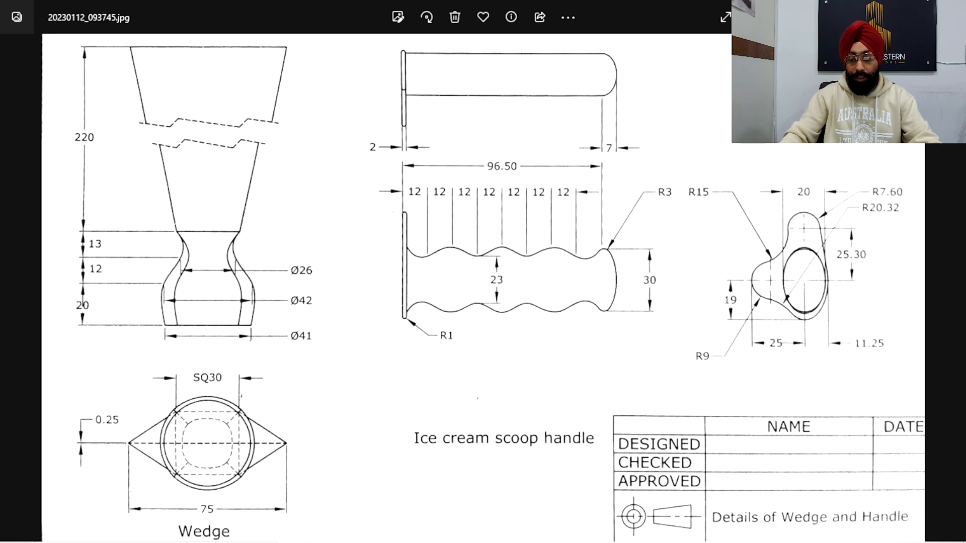
left_click(949, 11)
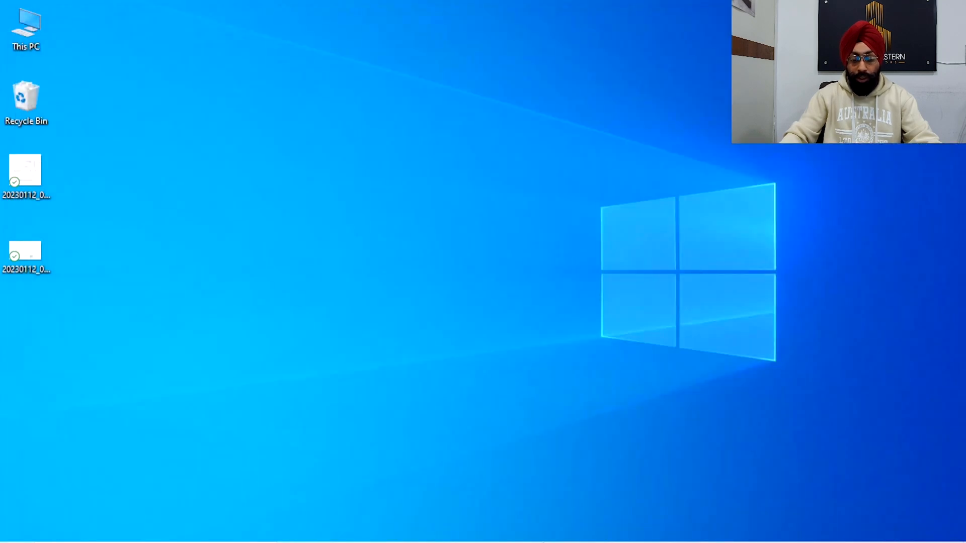
Switch to SOLIDWORKS and create a new part document
left_click(536, 533)
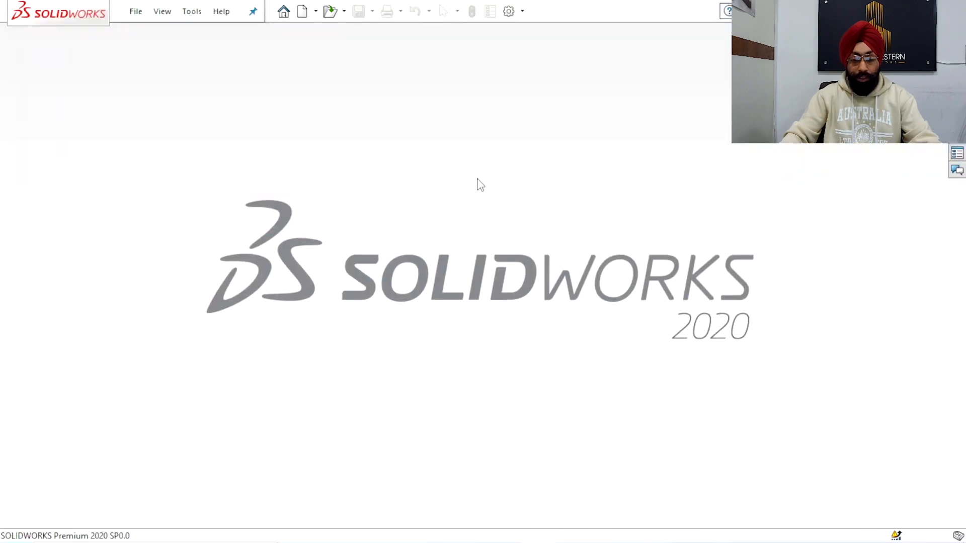
left_click(282, 15)
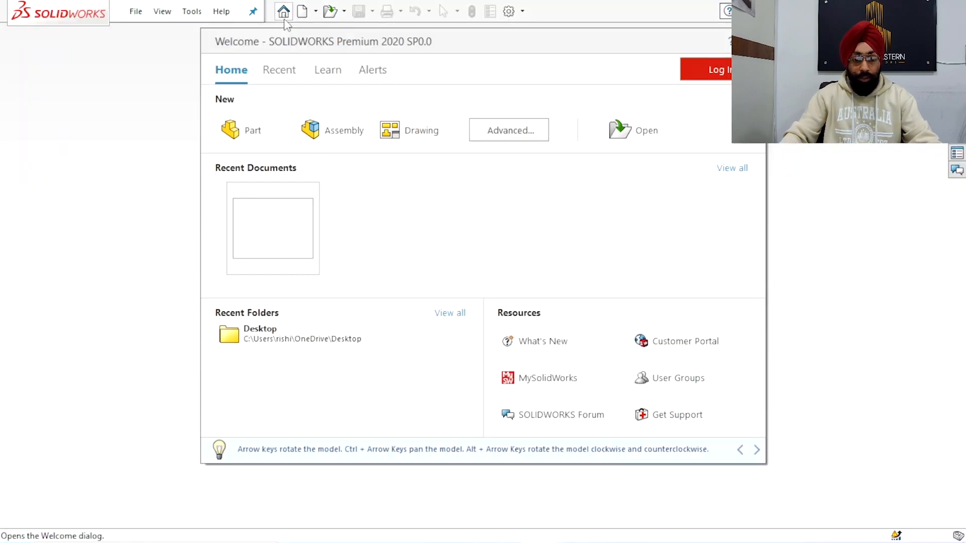
left_click(261, 137)
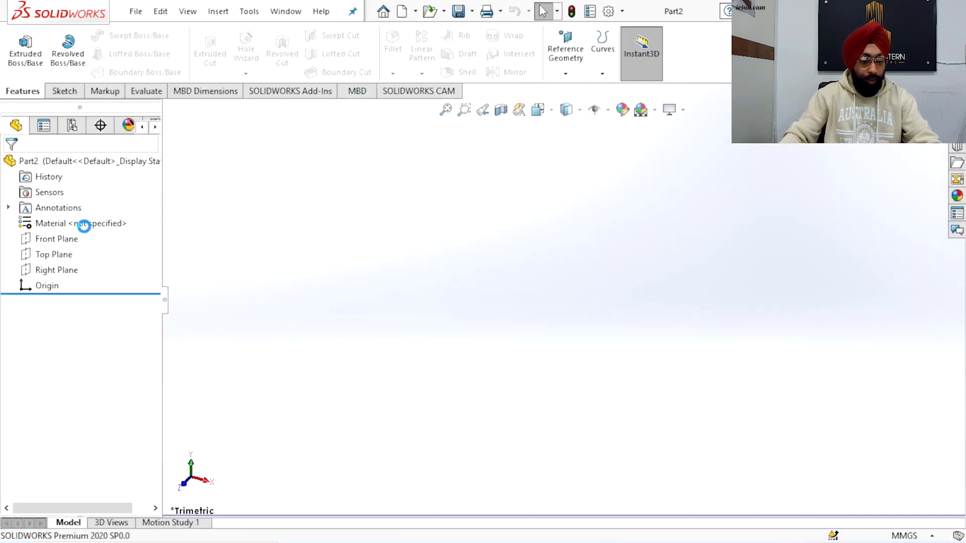
Show the Front, Top and Right reference planes in the new part
left_click(95, 242)
left_click(52, 274, "shift")
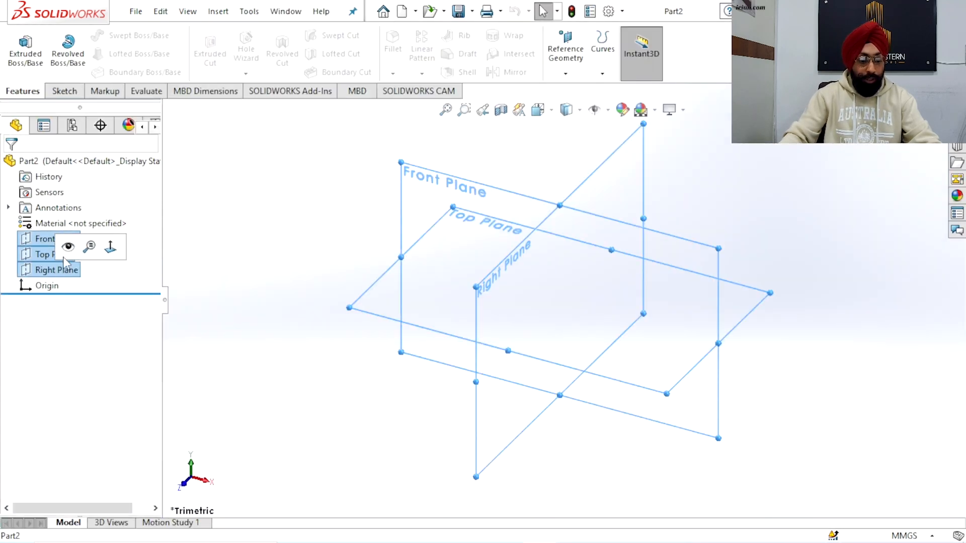
left_click(67, 247)
left_click(233, 226)
middle_click_drag(424, 187, 545, 266)
scroll(545, 265, "up", 2)
scroll(545, 265, "down", 2)
middle_click_drag(429, 247, 474, 300)
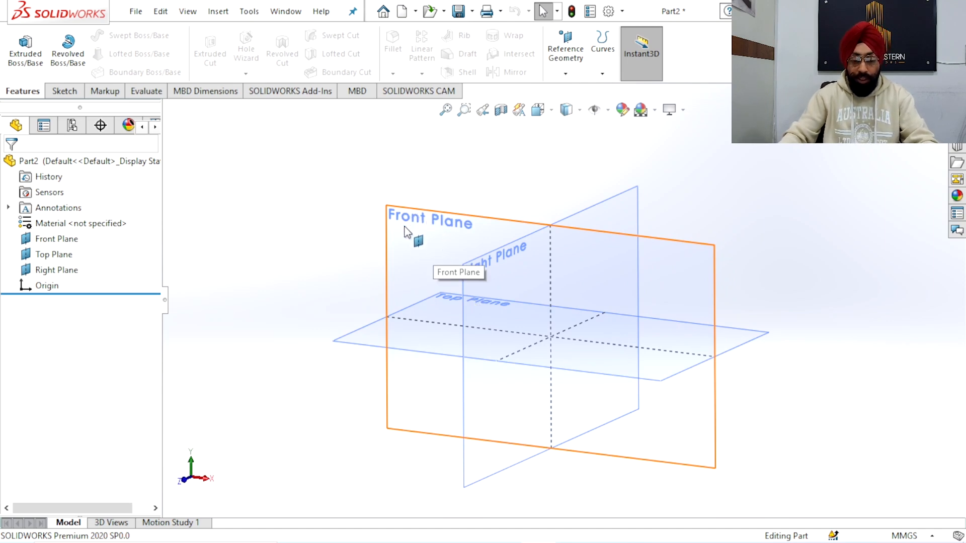
Start a sketch on the Right Plane and draw an upright ellipse about 57 mm tall, centred on the origin
left_click(496, 272)
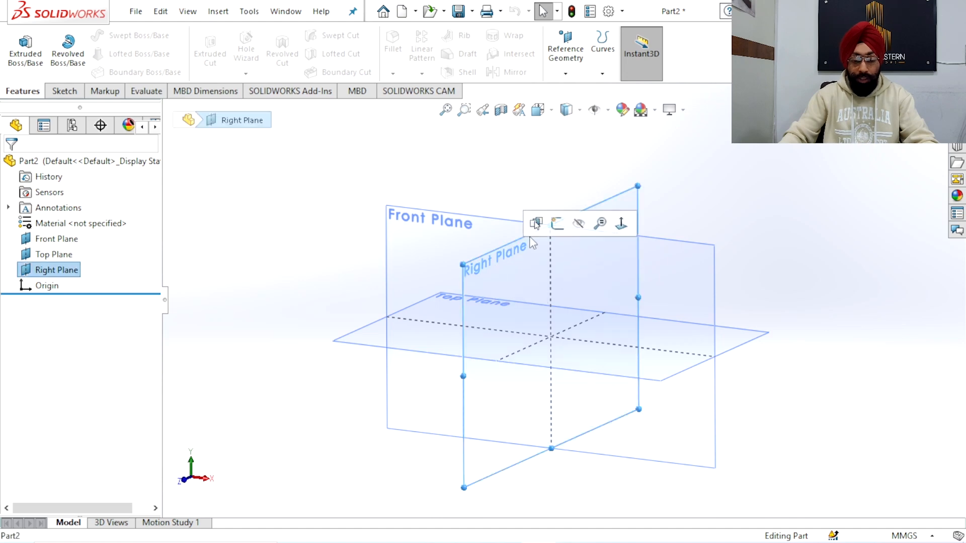
left_click(555, 222)
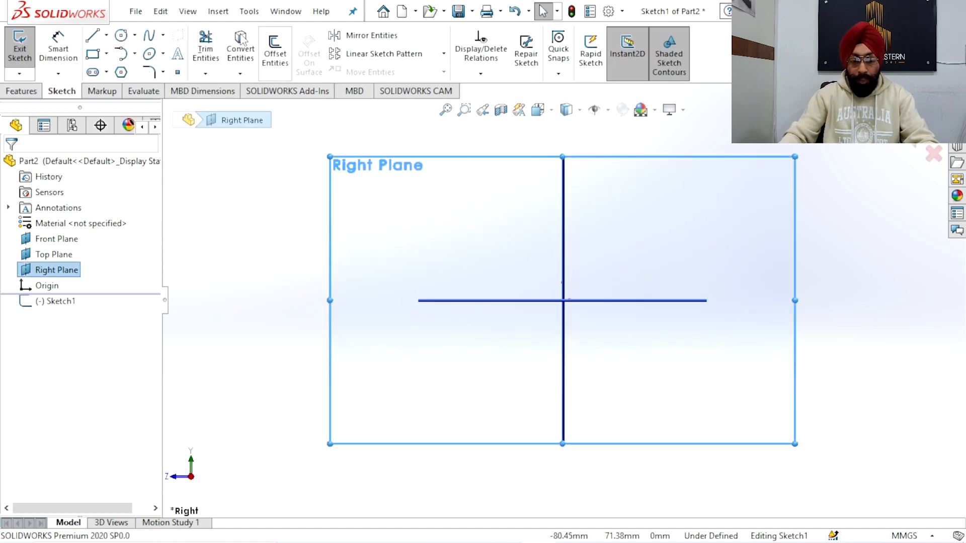
left_click(150, 55)
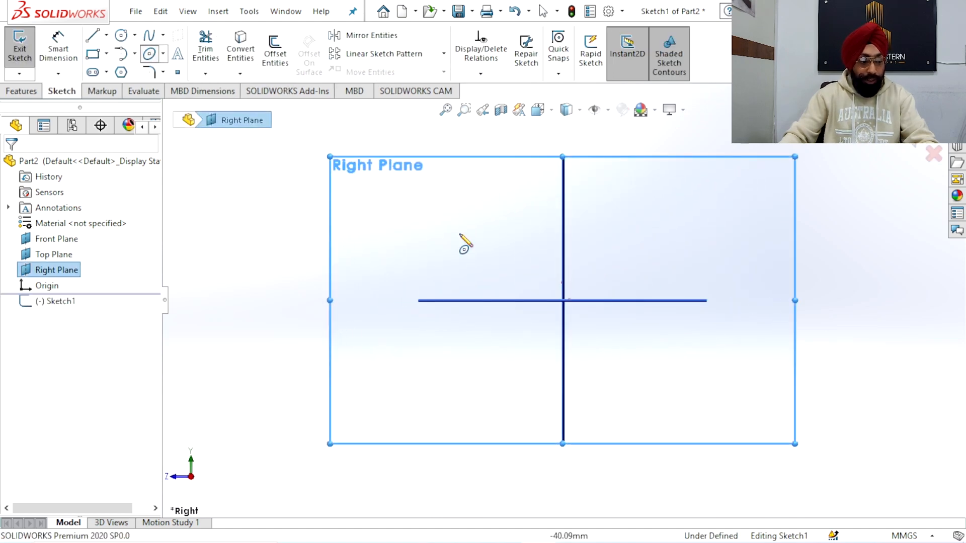
left_click(563, 300)
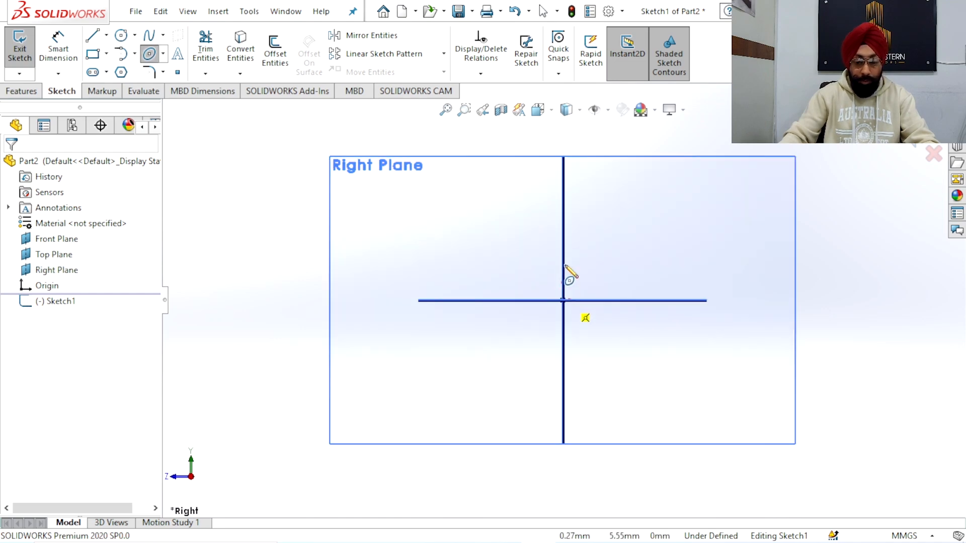
left_click(564, 226)
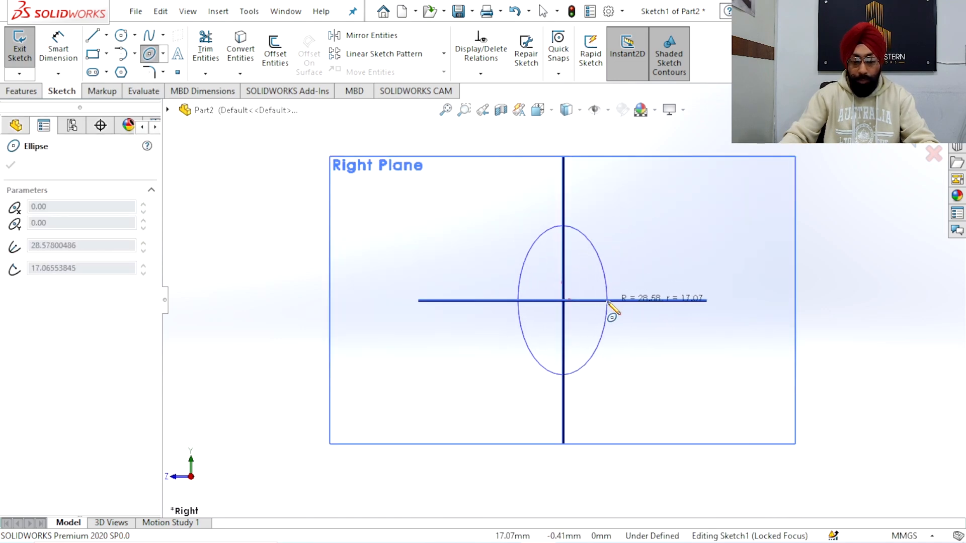
left_click(610, 304)
Dimension the ellipse's height as 30 mm between its upper and lower vertices
left_click(58, 50)
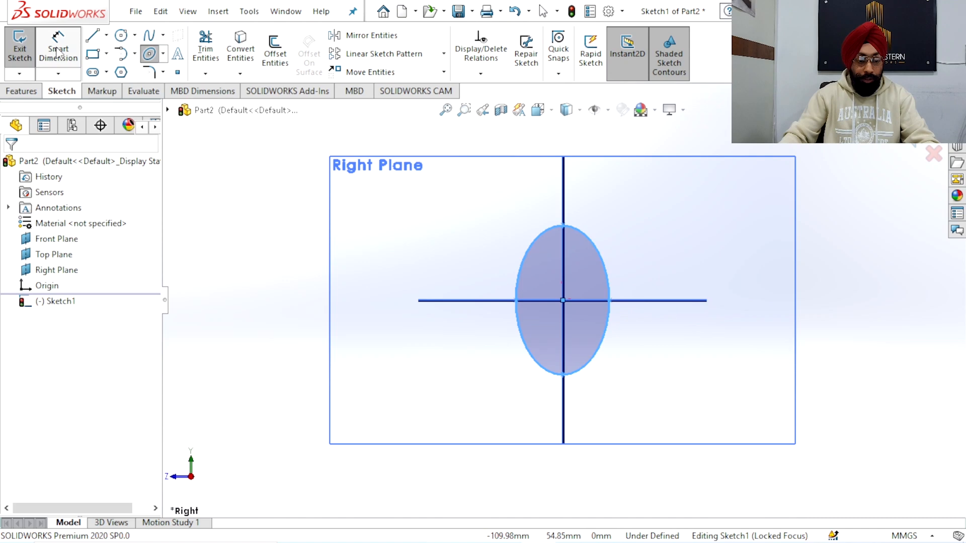
left_click(564, 226)
left_click(563, 374)
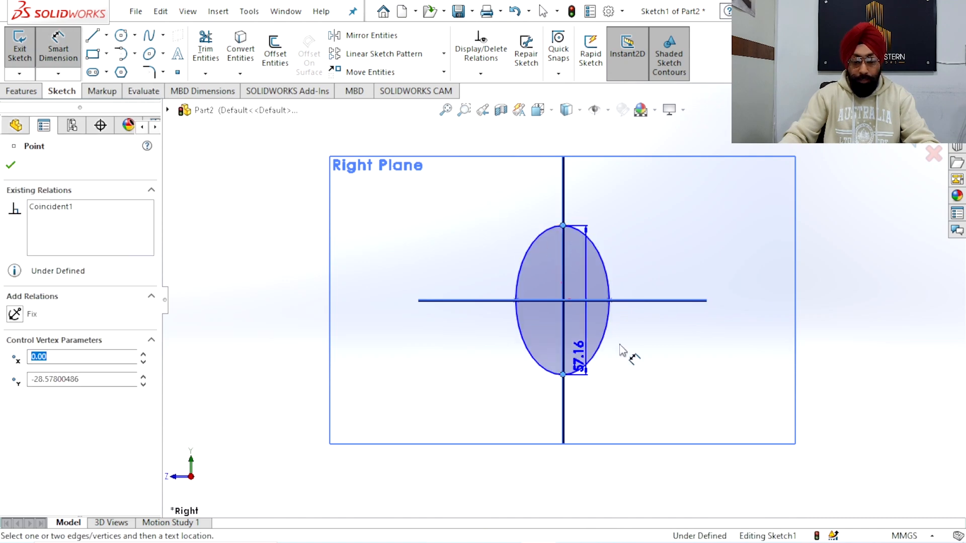
left_click(669, 312)
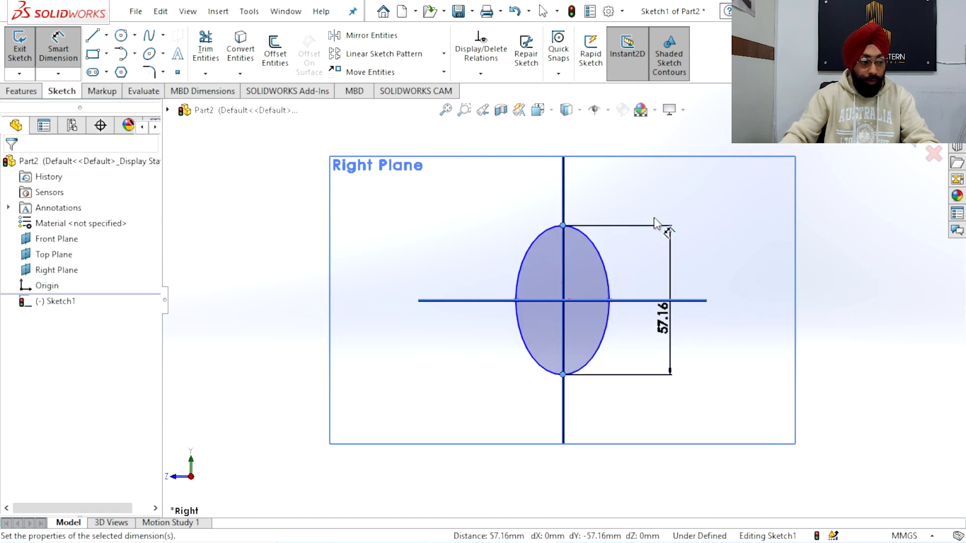
type("3")
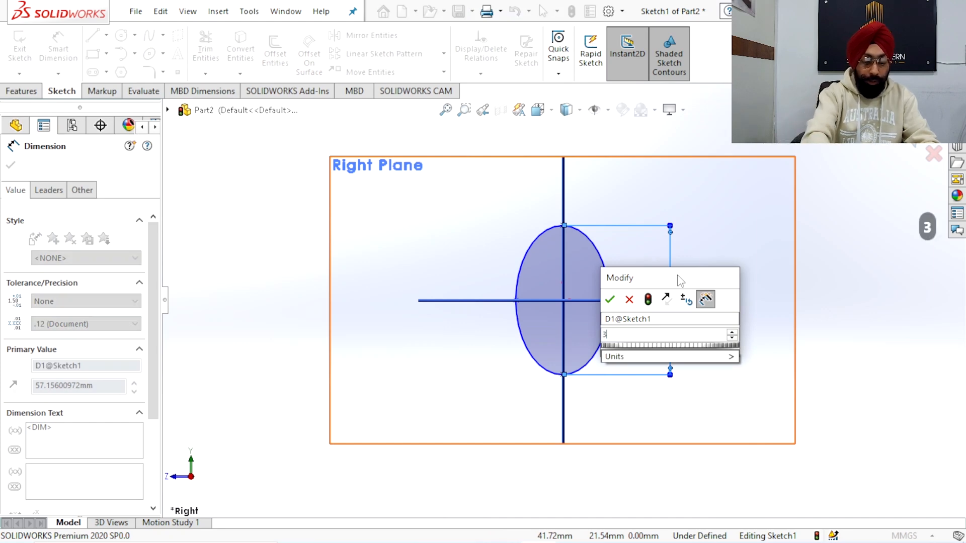
key("Return")
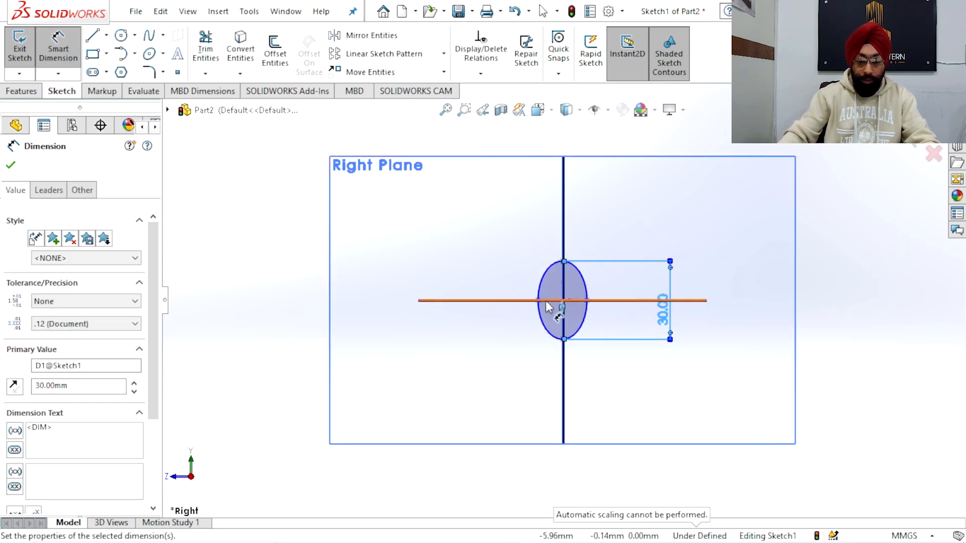
Dimension the ellipse's width as 20 mm between its side vertices and finish the sketch
left_click(587, 302)
left_click(576, 236)
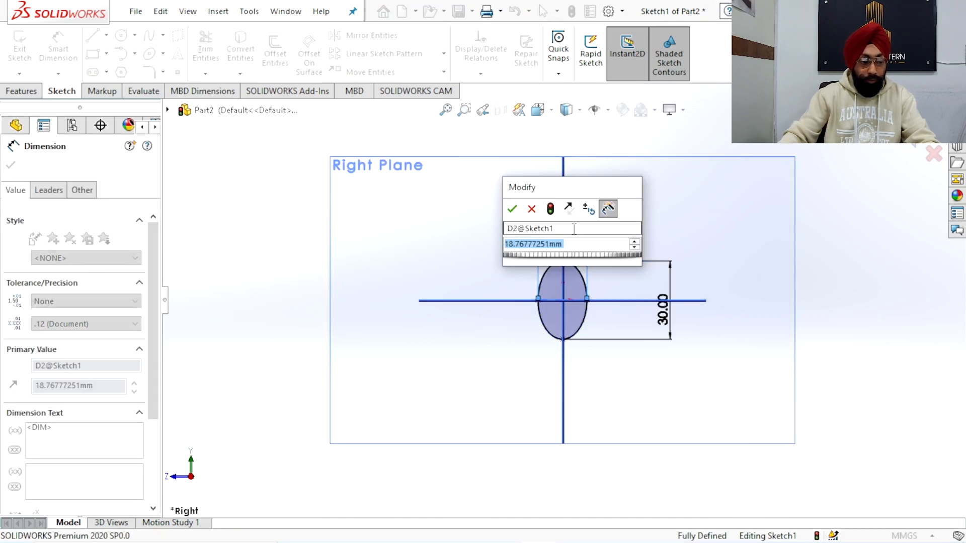
scroll(575, 281, "down", 1)
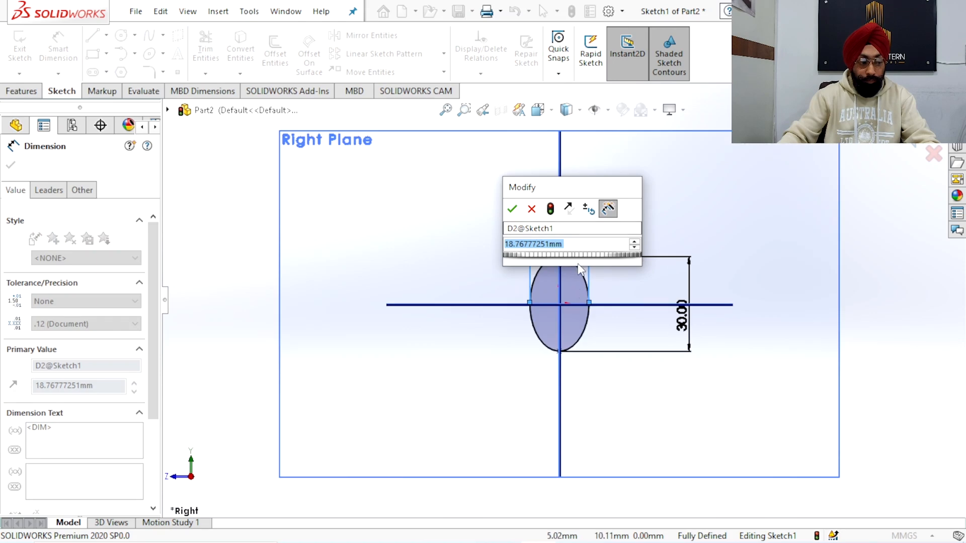
scroll(579, 270, "down", 2)
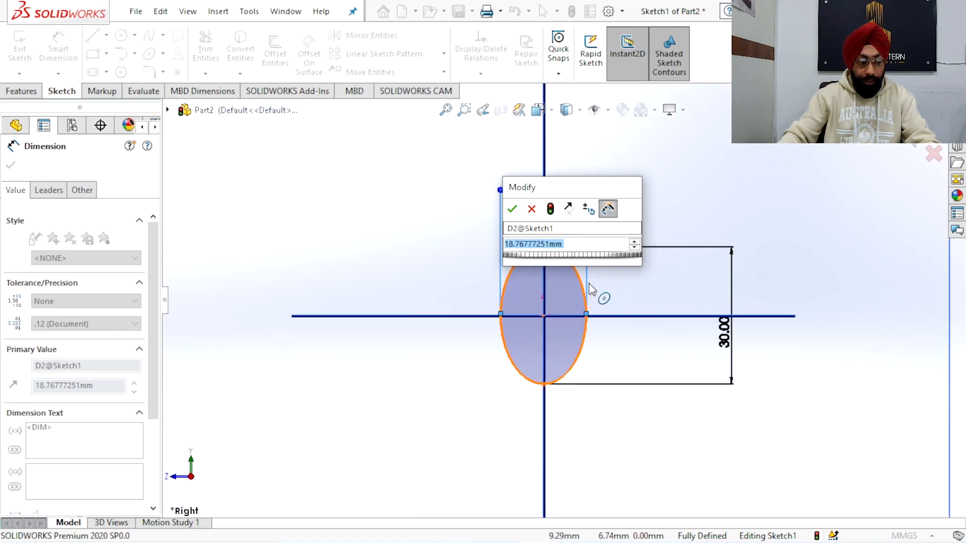
type("20")
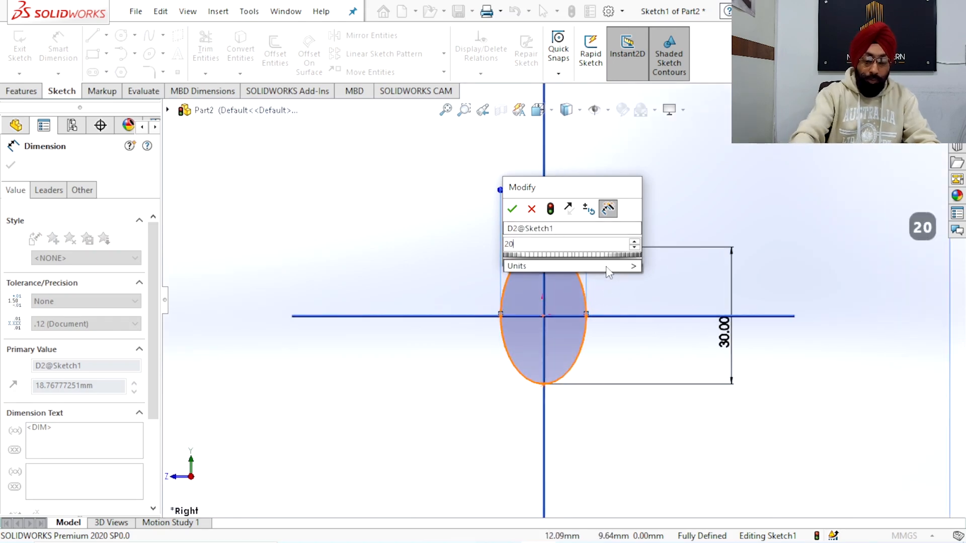
key("Return")
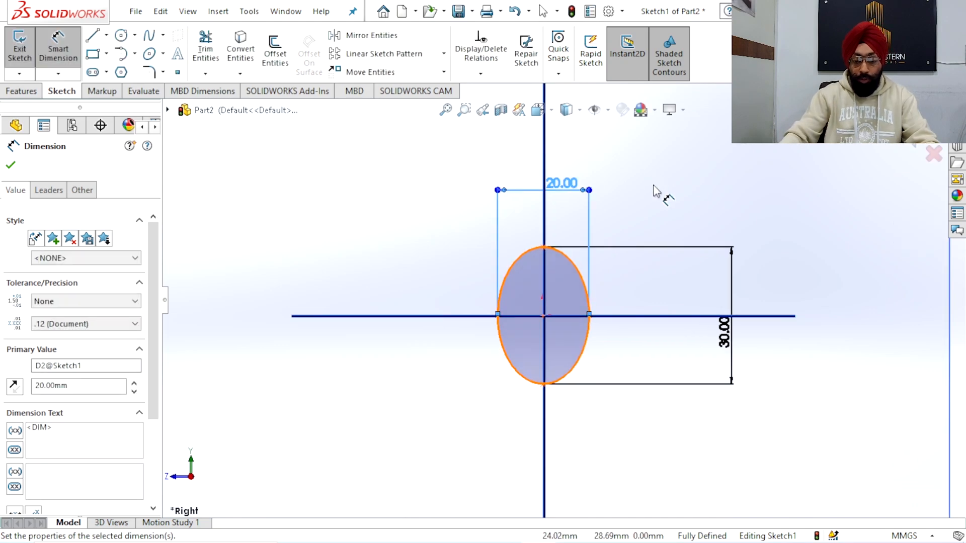
left_click(654, 180)
right_click(654, 179)
left_click(687, 215)
scroll(674, 222, "up", 2)
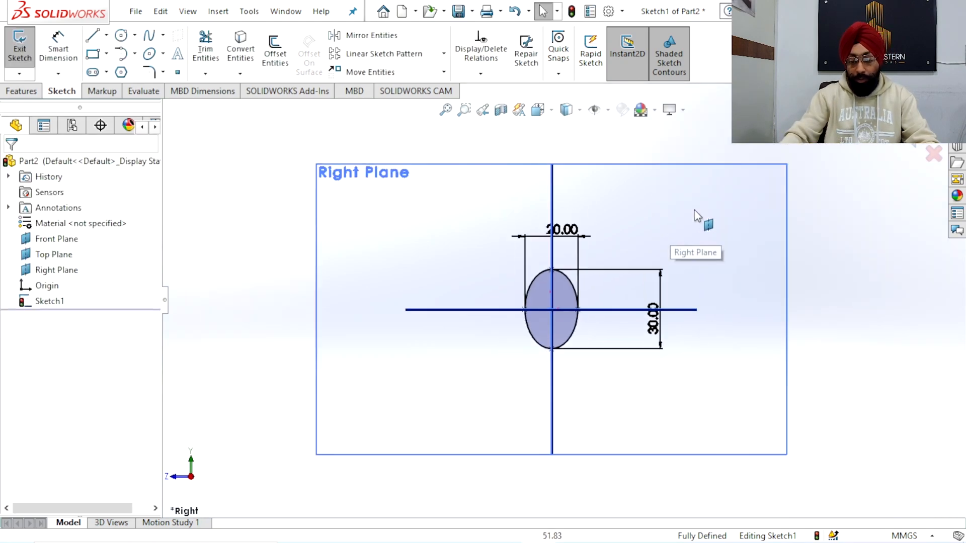
left_click(896, 129)
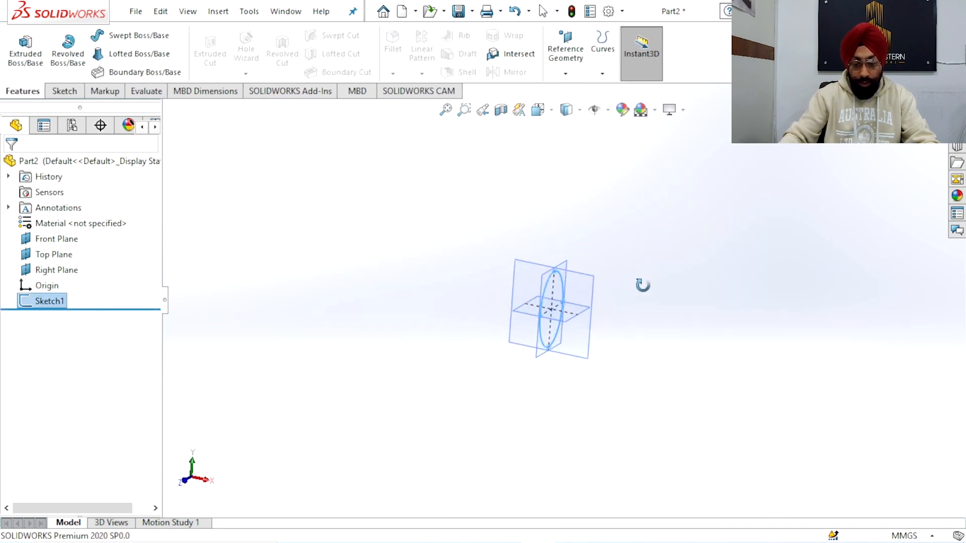
Set up seven reference planes offset from the Right Plane at 12 mm spacing
left_click(643, 285)
scroll(611, 321, "up", 2)
scroll(564, 274, "down", 6)
mouse_move(563, 273)
middle_mouse_down()
mouse_move(557, 252)
mouse_move(561, 274)
middle_mouse_up()
scroll(561, 274, "up", 1)
left_click(564, 74)
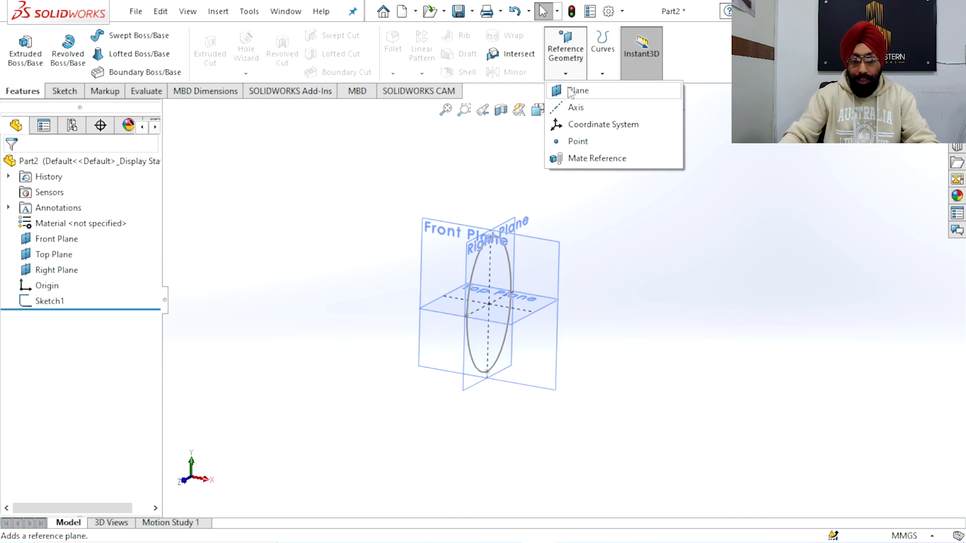
left_click(569, 91)
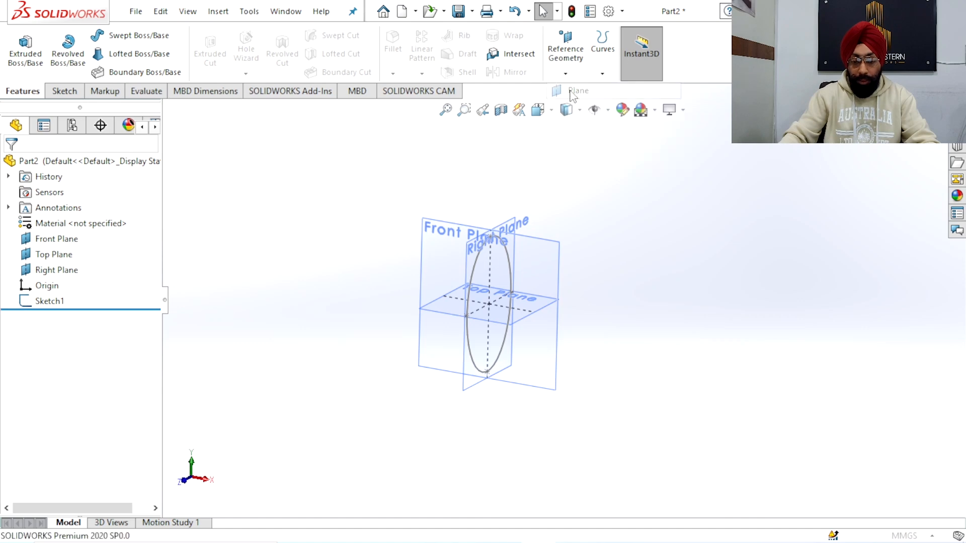
left_click(511, 224)
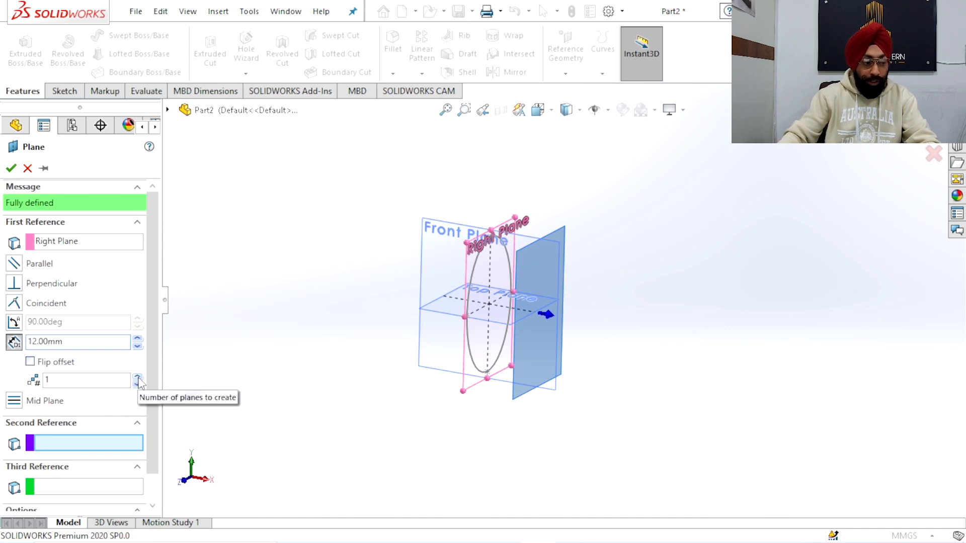
left_click(137, 378)
left_click(138, 379)
left_click(138, 378)
left_click(138, 378)
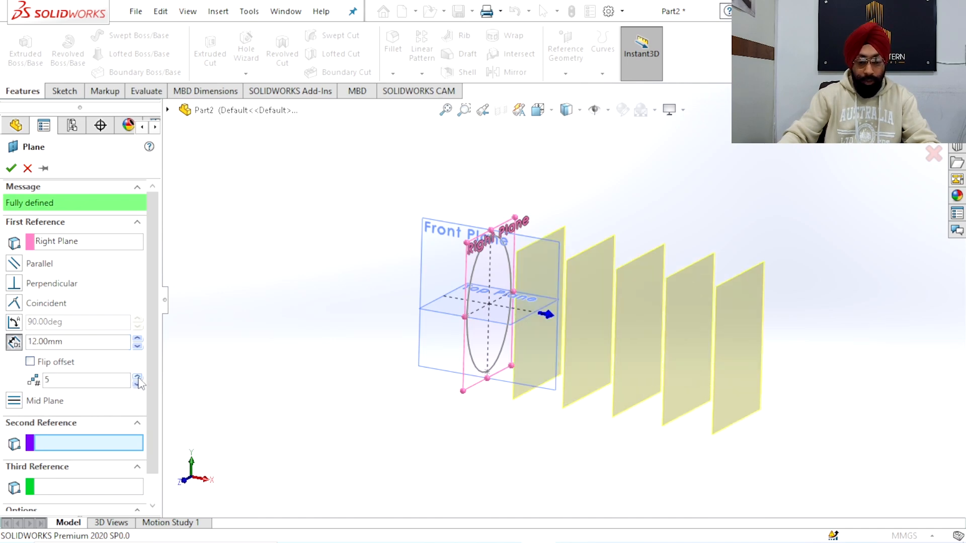
left_click(138, 378)
left_click(138, 379)
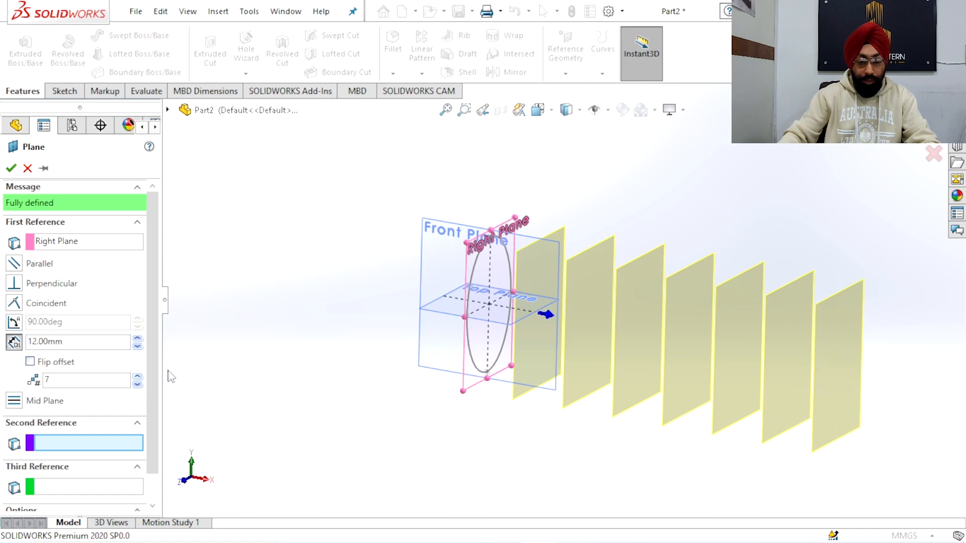
Increase the number of offset planes to eight and create them
middle_click_drag(385, 353, 452, 333)
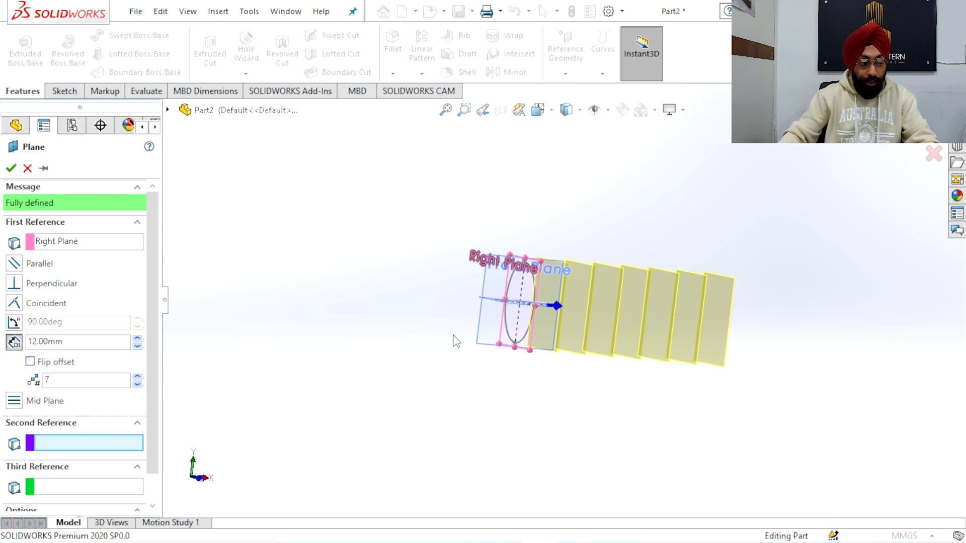
middle_click_drag(455, 341, 413, 343)
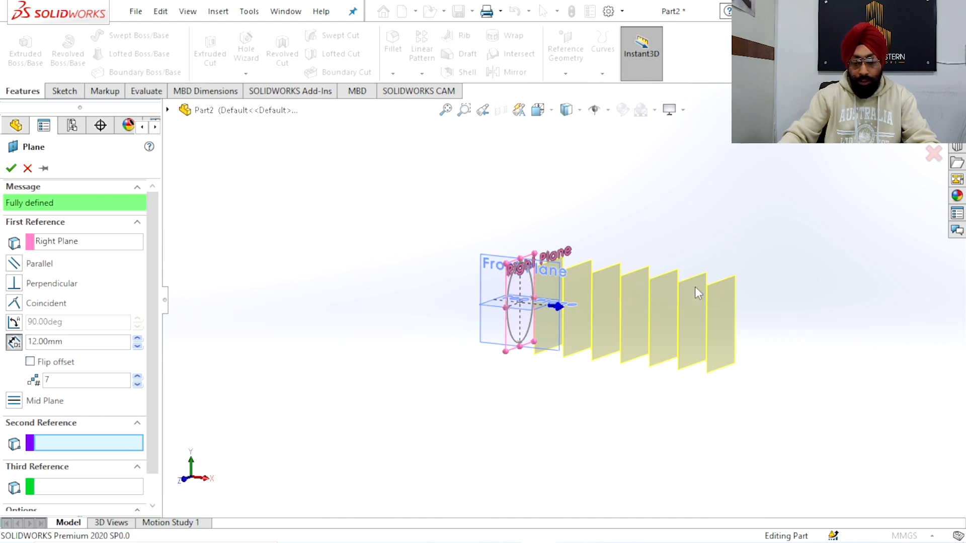
left_click(138, 377)
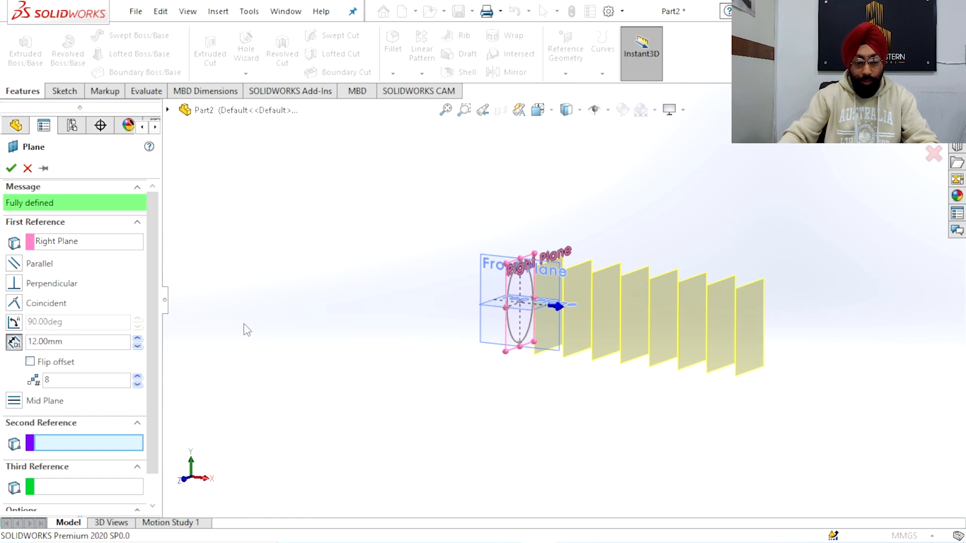
middle_click_drag(506, 338, 708, 229)
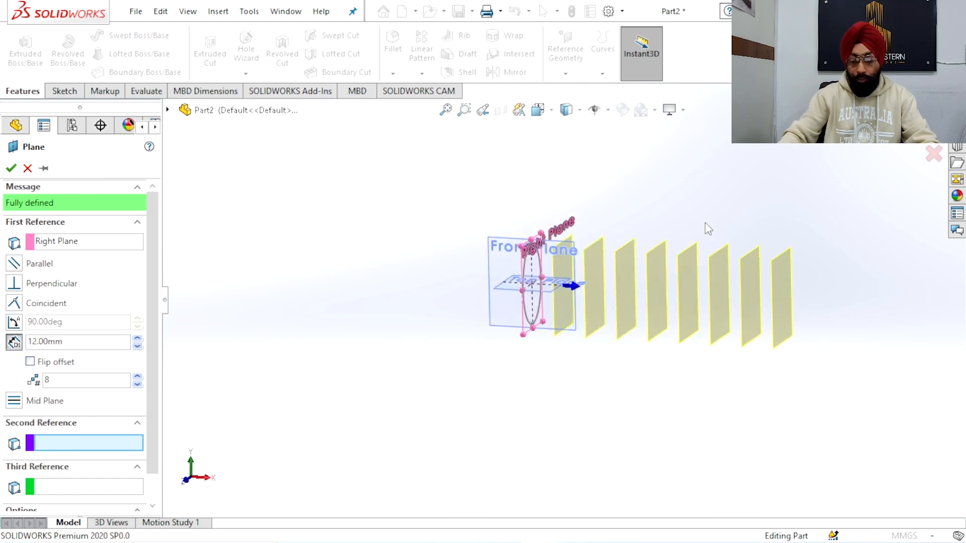
left_click(898, 141)
left_click(774, 169)
Sketch an ellipse on Plane1 centred on the origin, 20 mm wide to match the first ellipse's side vertex and about 24.6 mm high
scroll(714, 211, "up", 2)
scroll(658, 247, "down", 2)
middle_click_drag(602, 301, 528, 256)
left_click(555, 237)
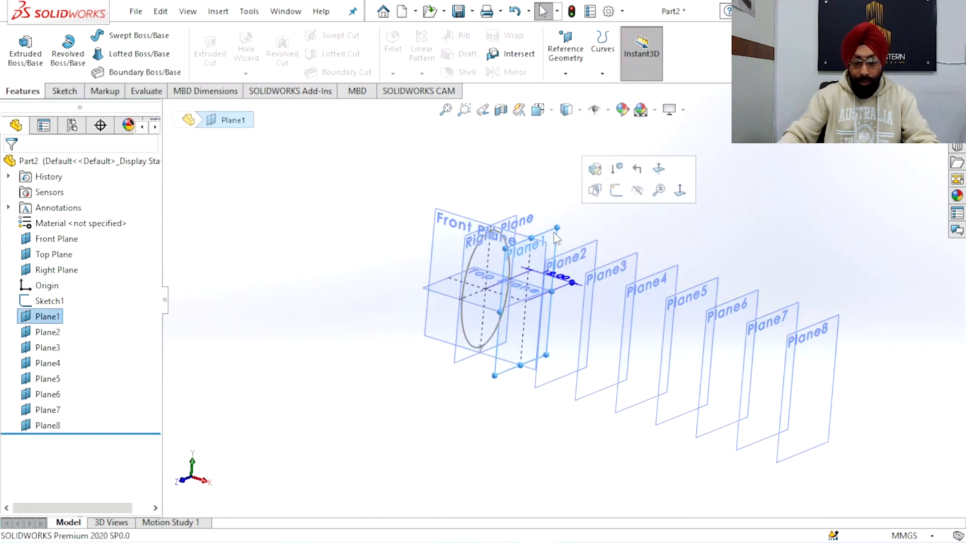
left_click(617, 191)
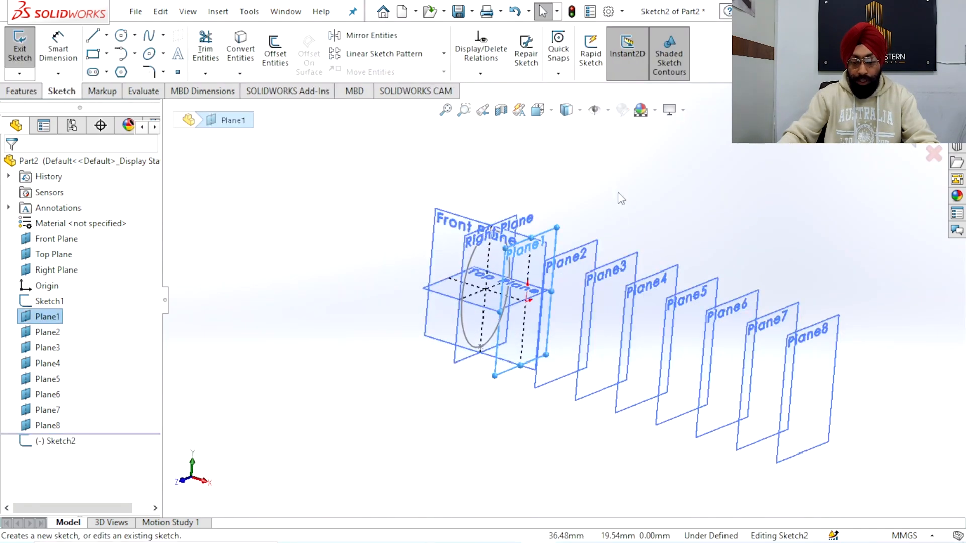
left_click(538, 110)
left_click(499, 385)
scroll(525, 355, "up", 3)
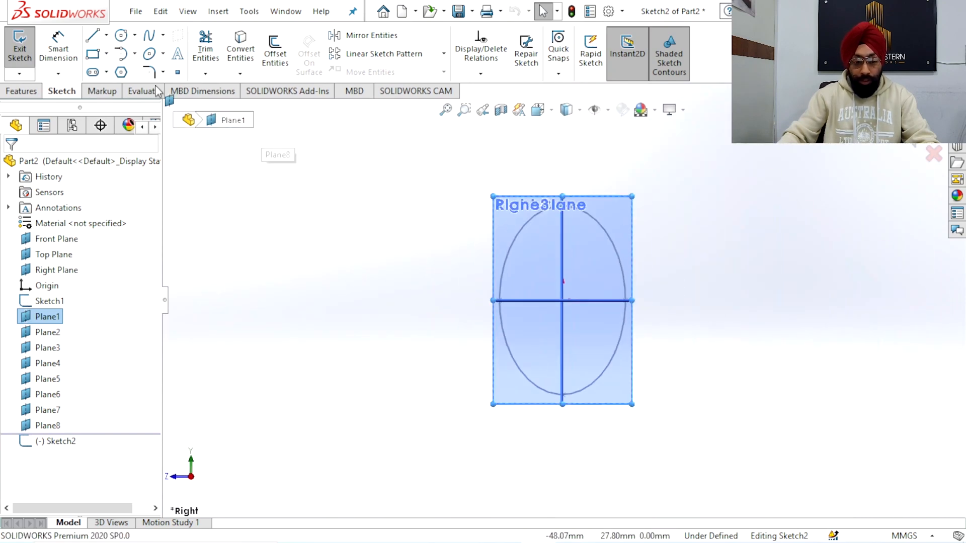
left_click(564, 300)
left_click(625, 300)
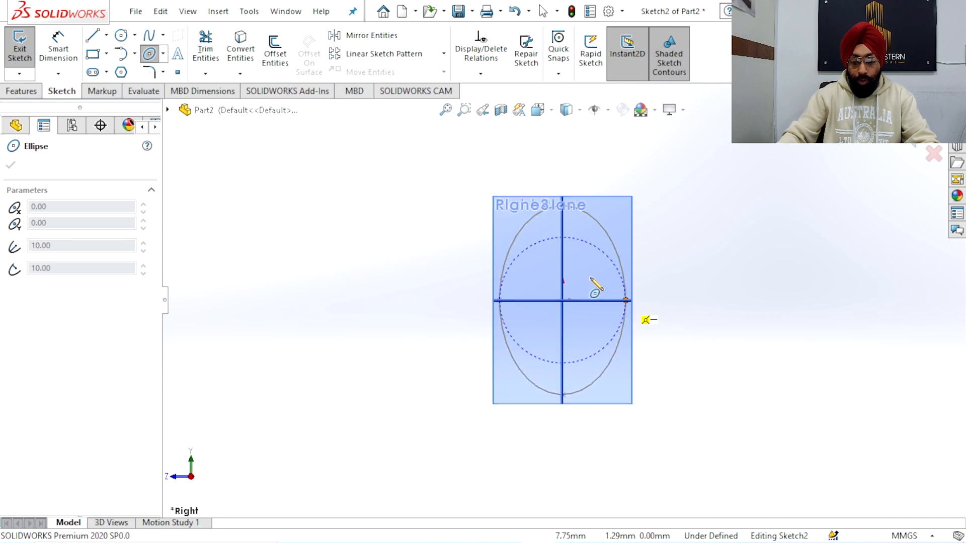
left_click(563, 223)
right_click(624, 141)
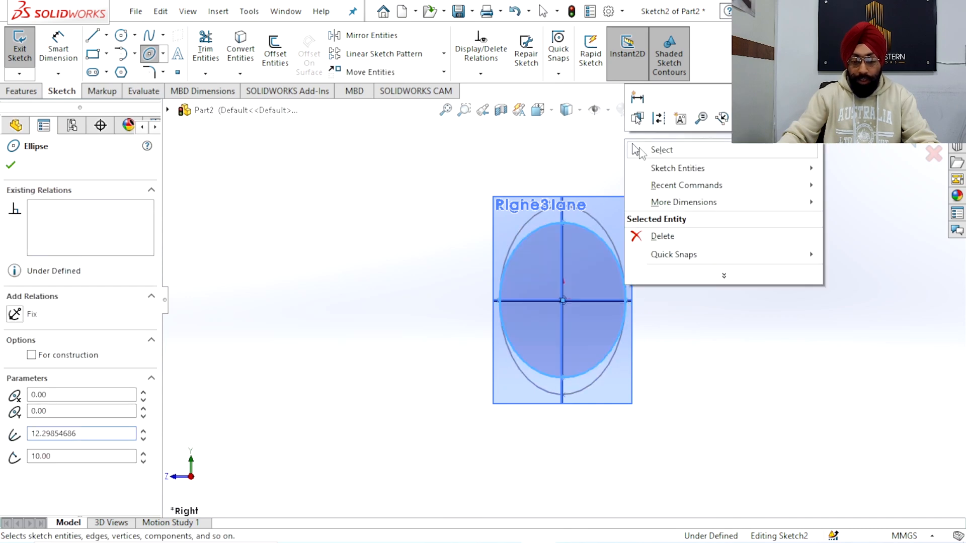
left_click(636, 149)
Dimension the Plane1 ellipse's height as 23 mm between its upper and lower vertices and finish the sketch
scroll(611, 310, "down", 3)
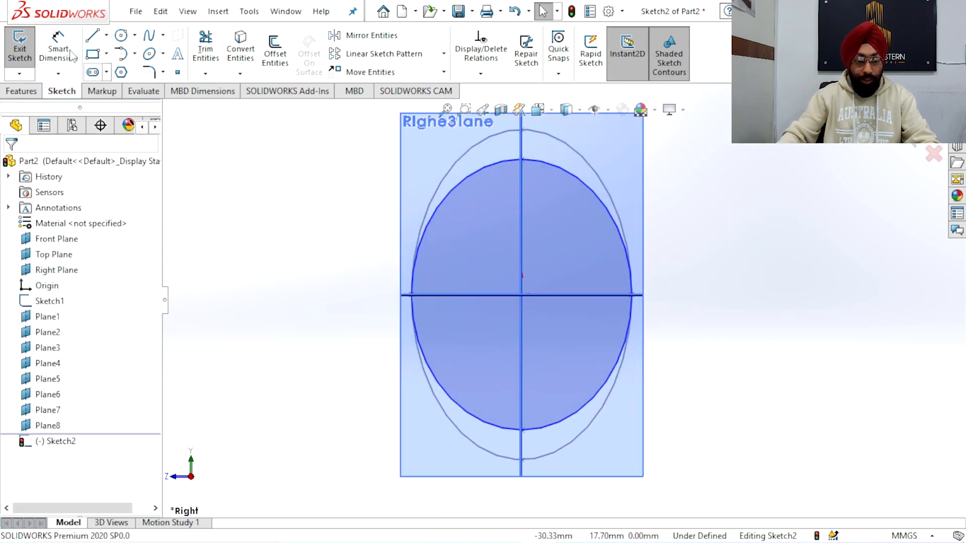
left_click(72, 57)
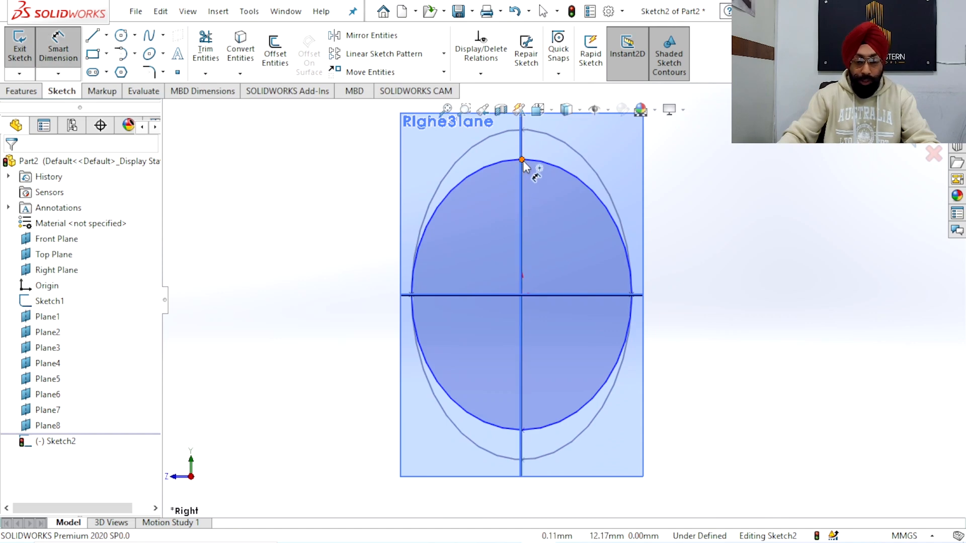
left_click(522, 160)
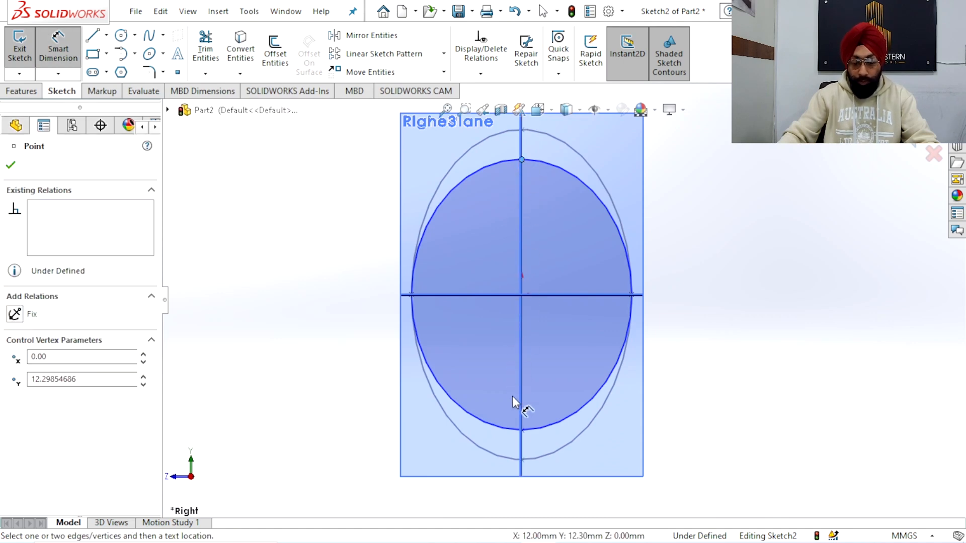
left_click(521, 430)
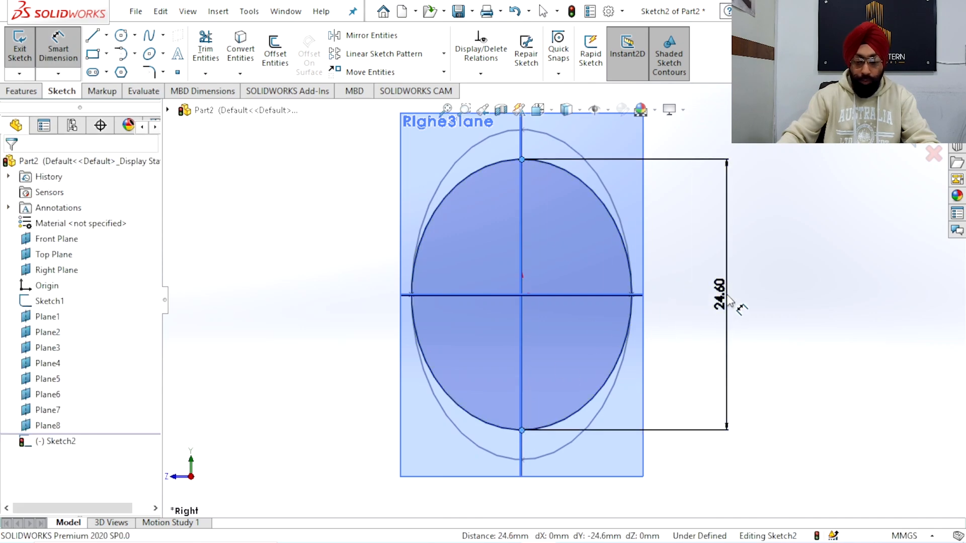
left_click(730, 302)
key("Return")
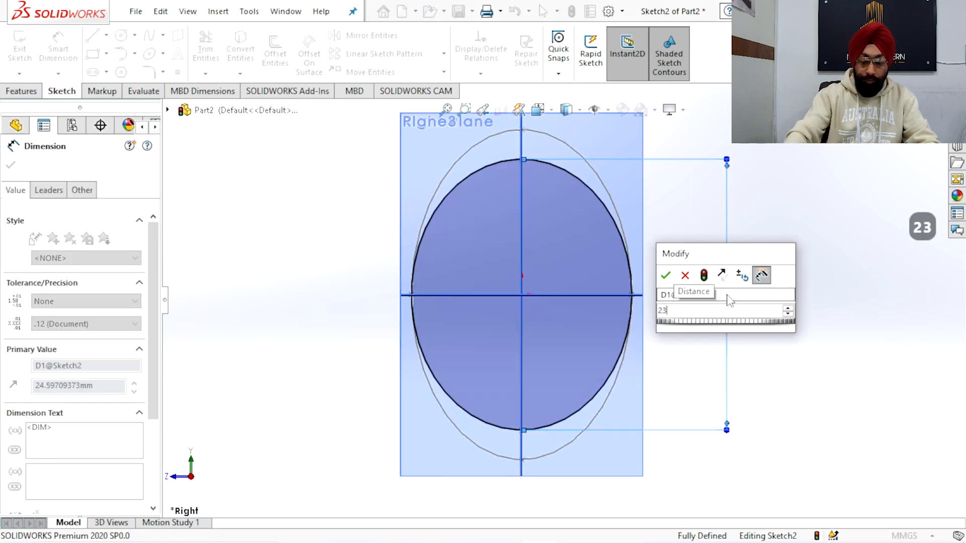
right_click(679, 204)
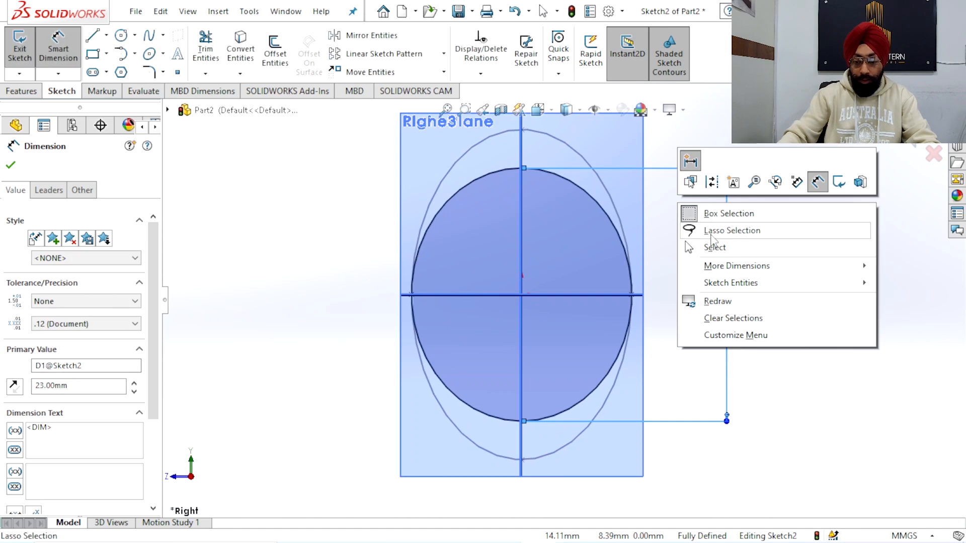
left_click(718, 251)
scroll(610, 254, "up", 1)
middle_click_drag(610, 255, 672, 305)
scroll(672, 305, "up", 7)
mouse_move(595, 308)
middle_mouse_down()
mouse_move(621, 336)
mouse_move(557, 283)
mouse_move(564, 279)
middle_mouse_up()
scroll(620, 337, "down", 1)
left_click(914, 144)
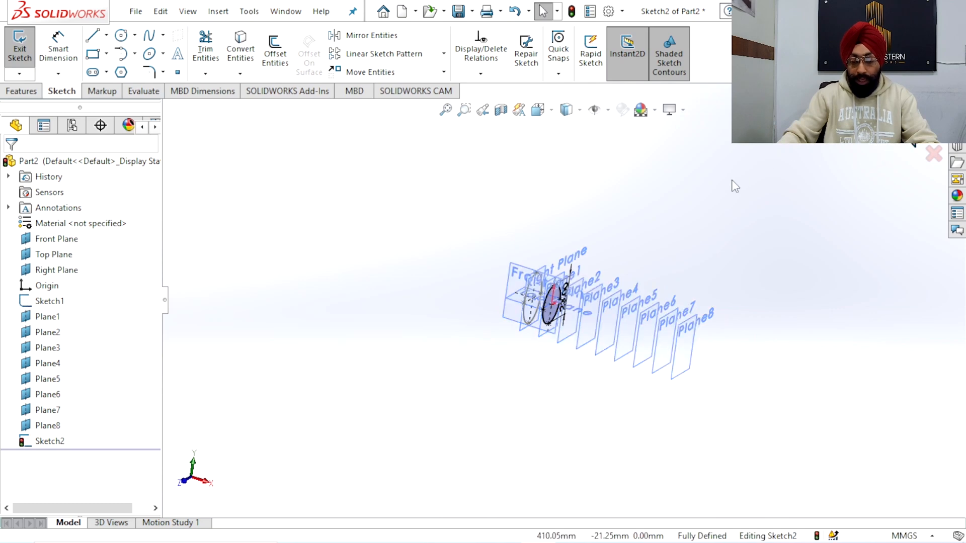
Create a sketch on Plane2 by converting the larger ellipse from the Right Plane, and finish the sketch
middle_click_drag(624, 358, 516, 245)
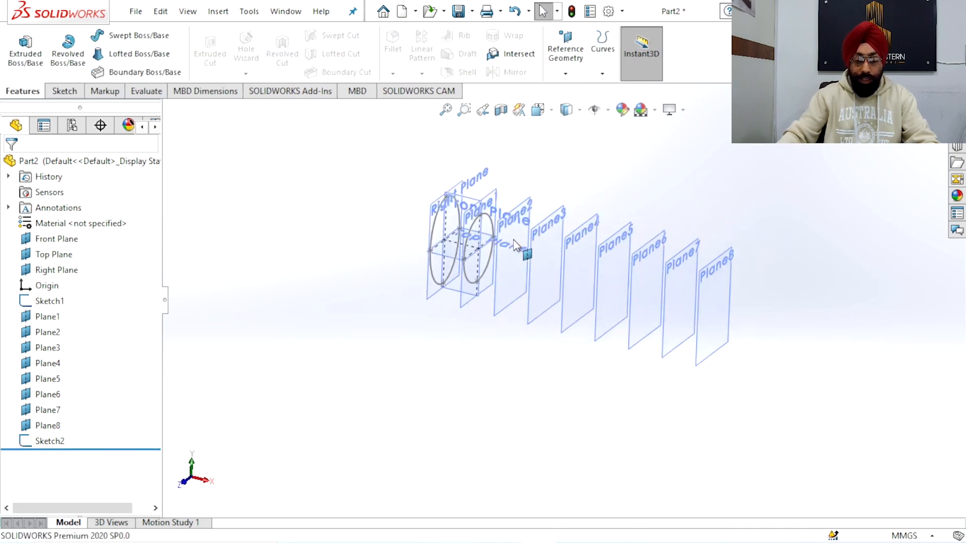
scroll(513, 240, "up", 2)
scroll(551, 269, "down", 5)
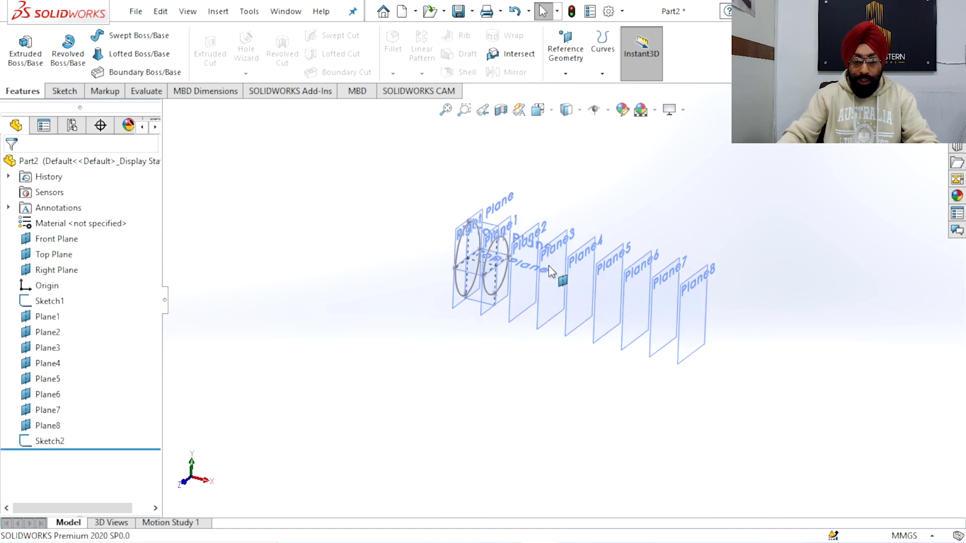
left_click(504, 208)
left_click(569, 155)
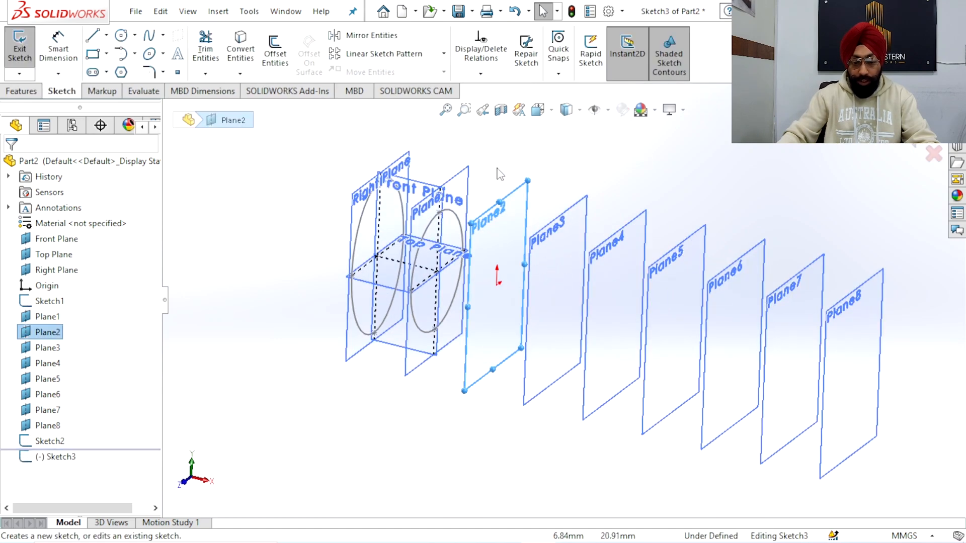
left_click(403, 211)
left_click(240, 50)
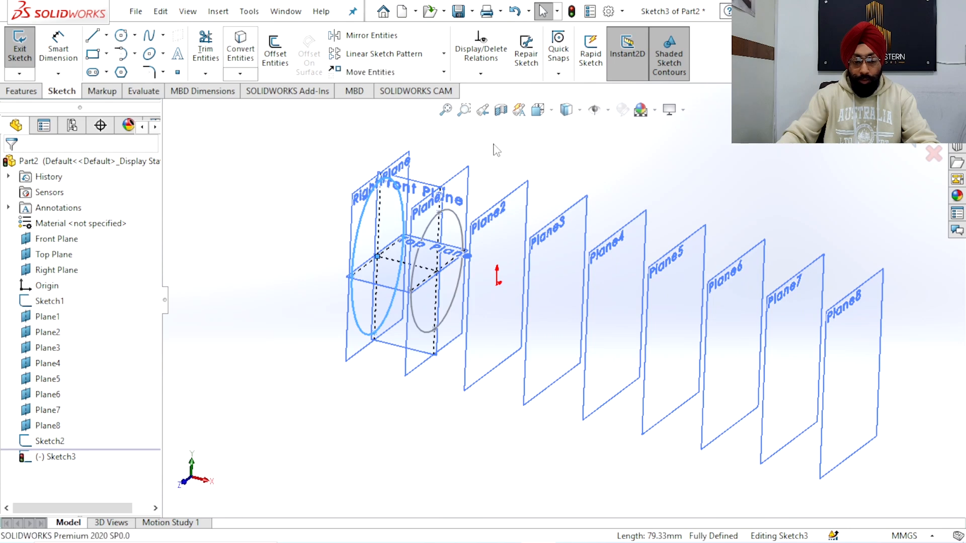
left_click(896, 138)
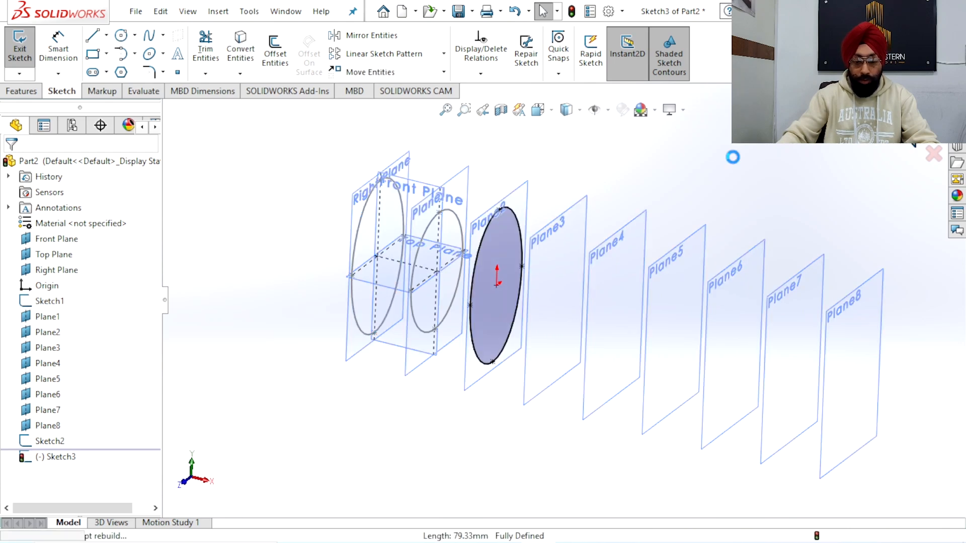
Create a sketch on Plane3 by converting the smaller ellipse from Plane1, and finish the sketch
left_click(559, 216)
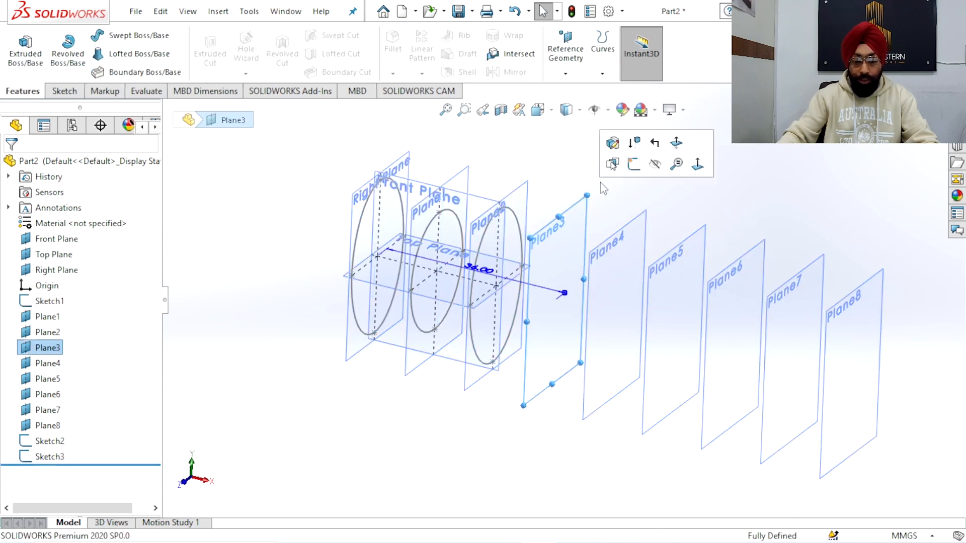
left_click(631, 165)
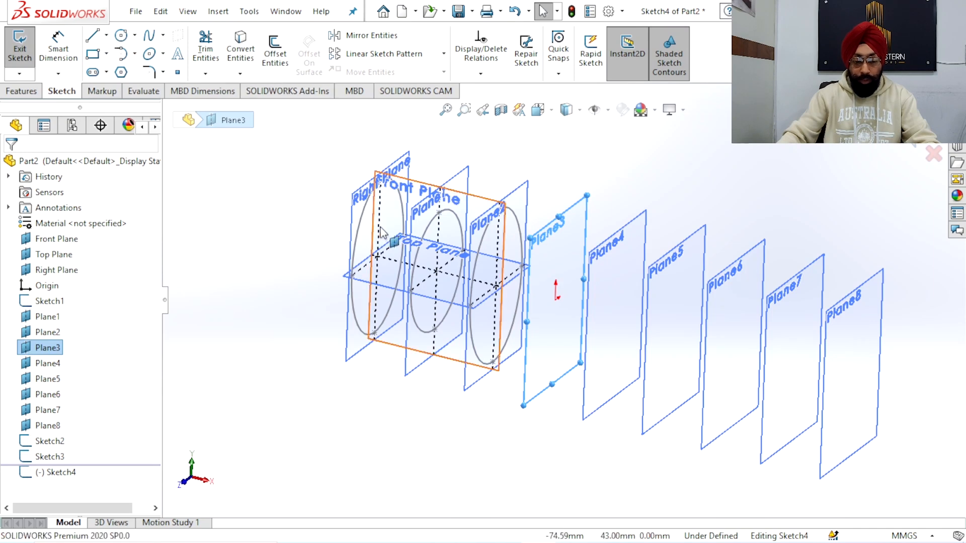
left_click(429, 229)
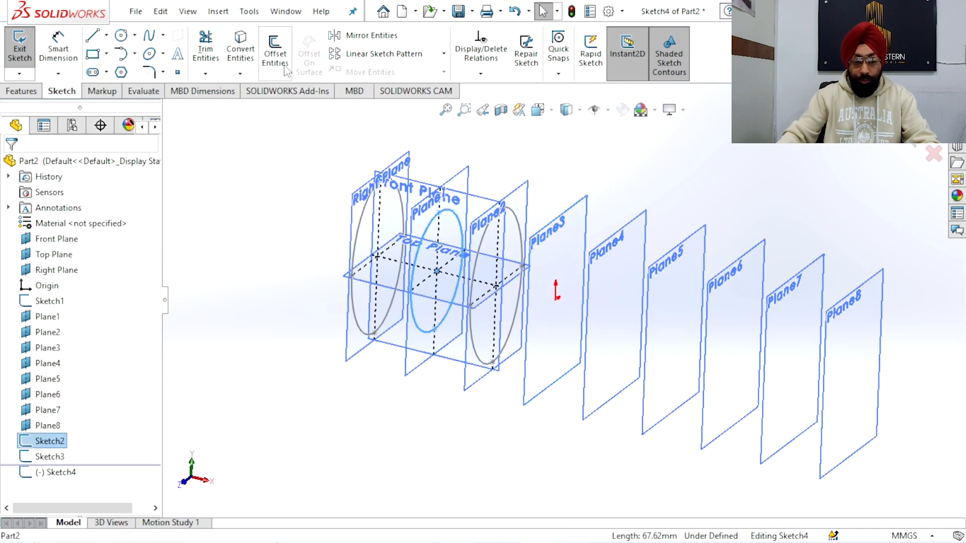
left_click(241, 50)
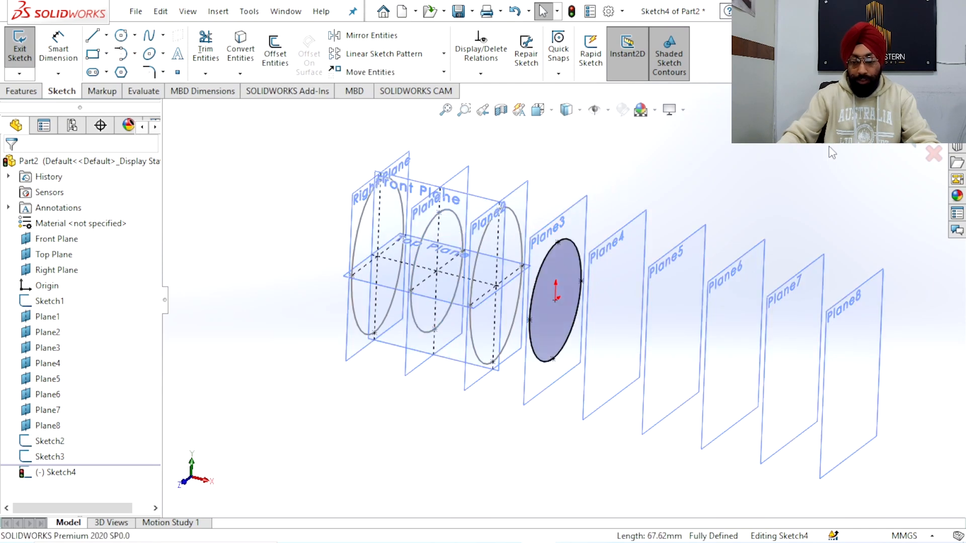
left_click(904, 135)
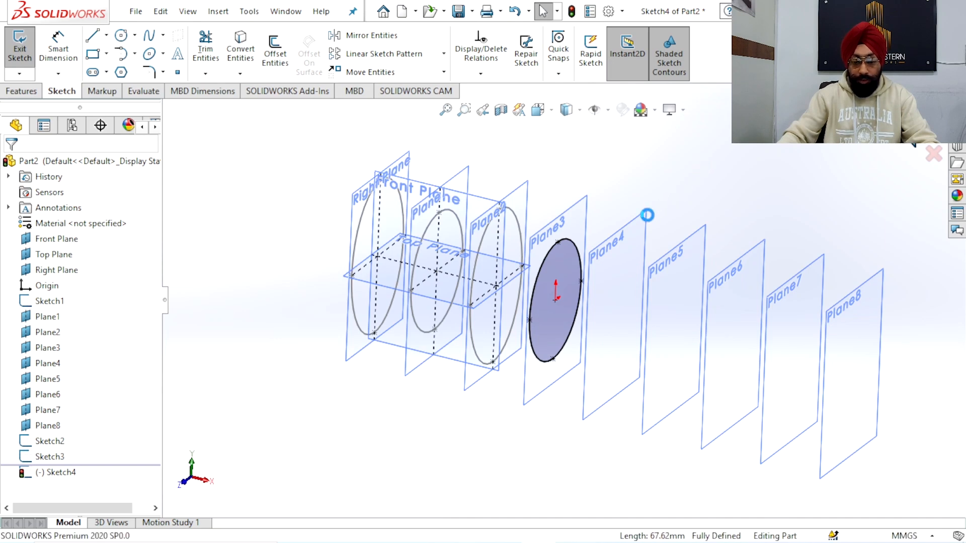
Create a sketch on Plane4 by converting the larger ellipse from Plane2, and finish the sketch
left_click(646, 221)
left_click(687, 153)
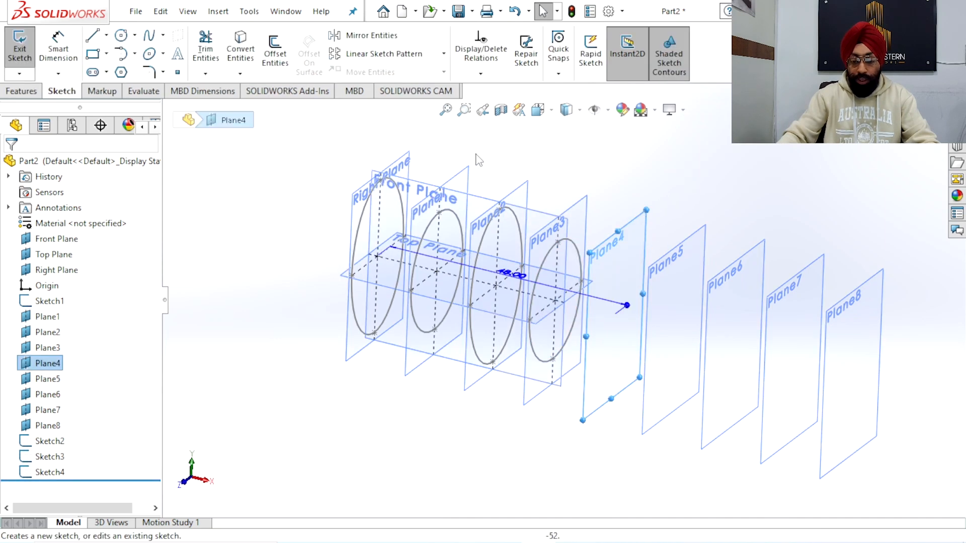
left_click(477, 244)
left_click(240, 50)
left_click(903, 136)
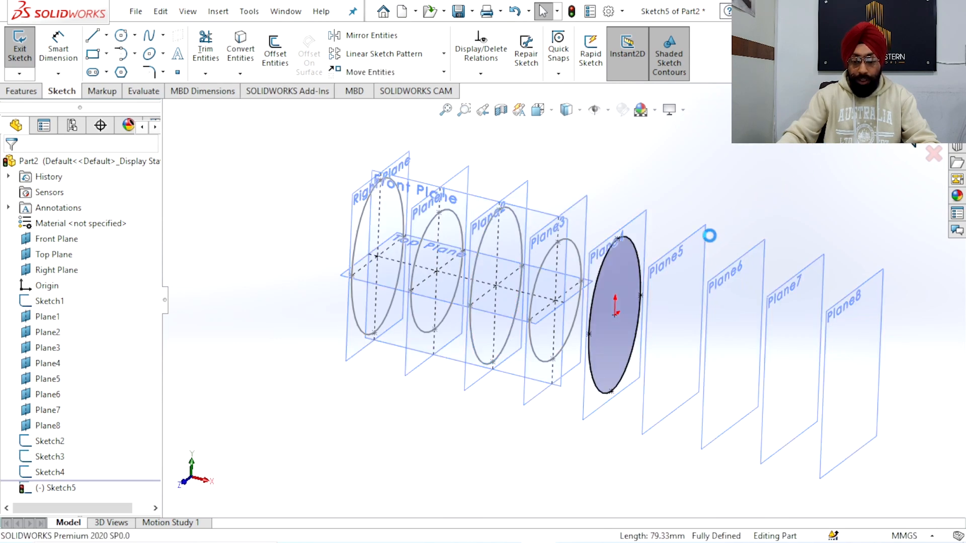
Create a sketch on Plane5 by converting the smaller ellipse from Plane3, and finish the sketch
left_click(704, 251)
left_click(771, 199)
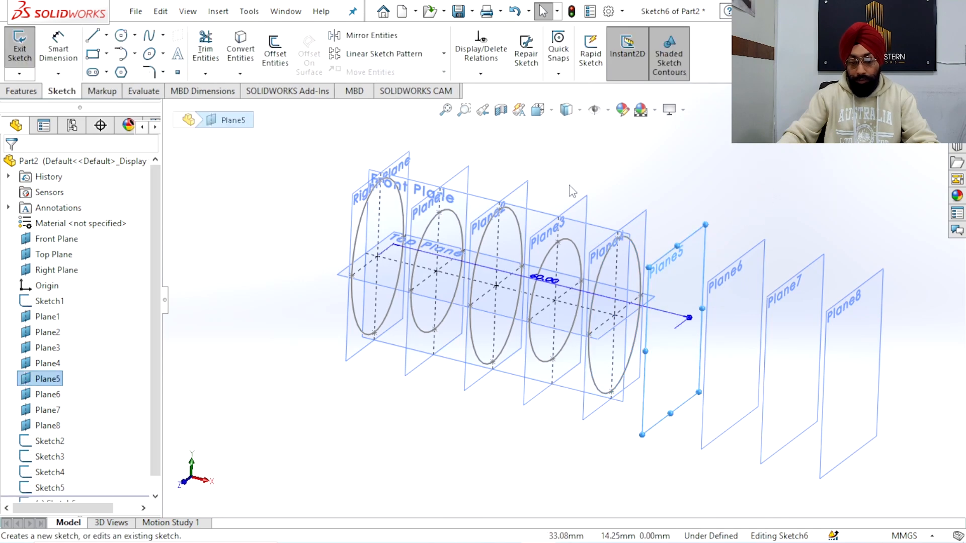
left_click(542, 261)
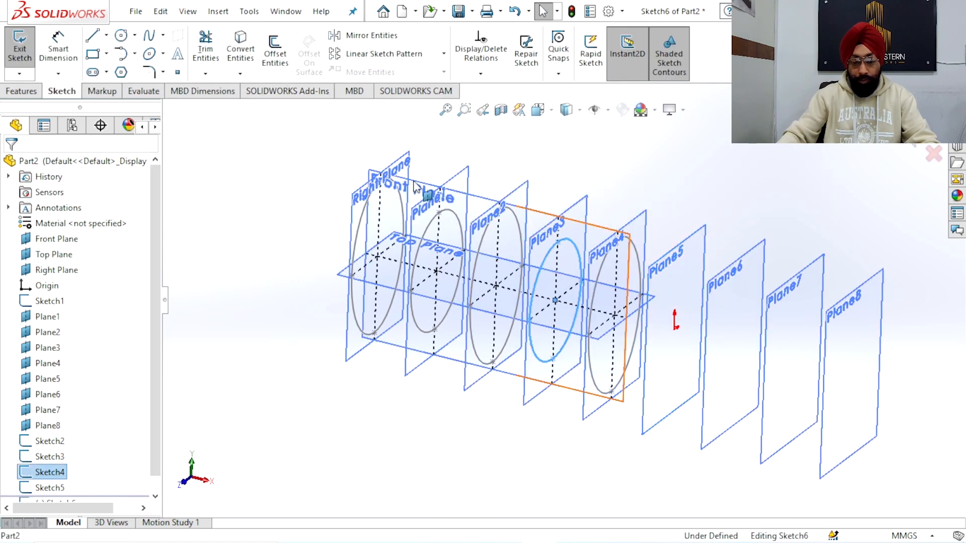
left_click(240, 49)
left_click(906, 134)
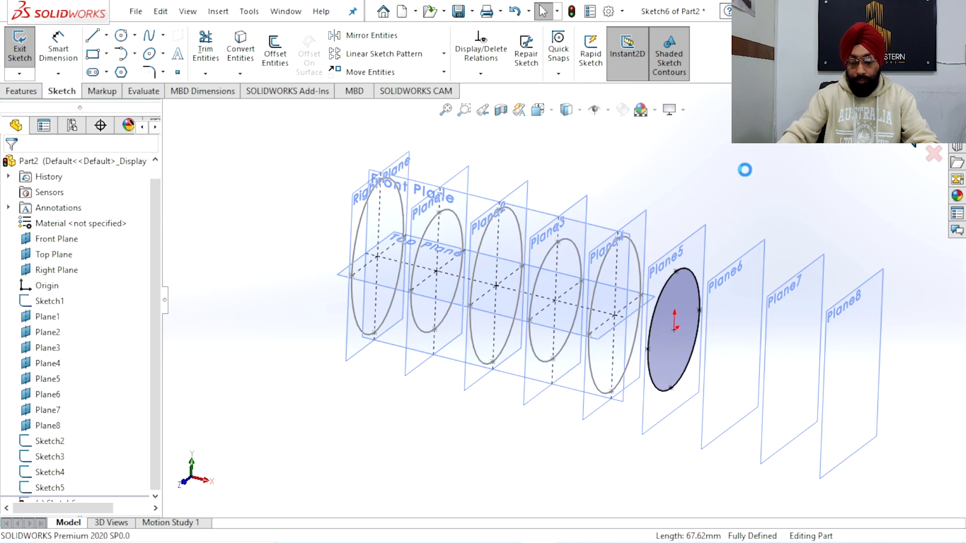
Create a sketch on Plane6 by converting the larger ellipse from Plane4, and finish the sketch
left_click(755, 248)
left_click(817, 207)
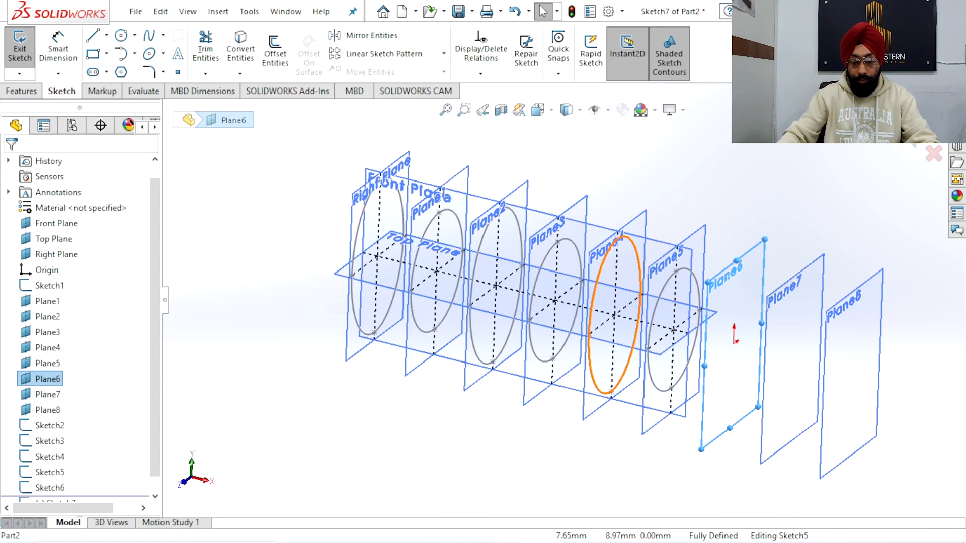
left_click(638, 260)
left_click(241, 50)
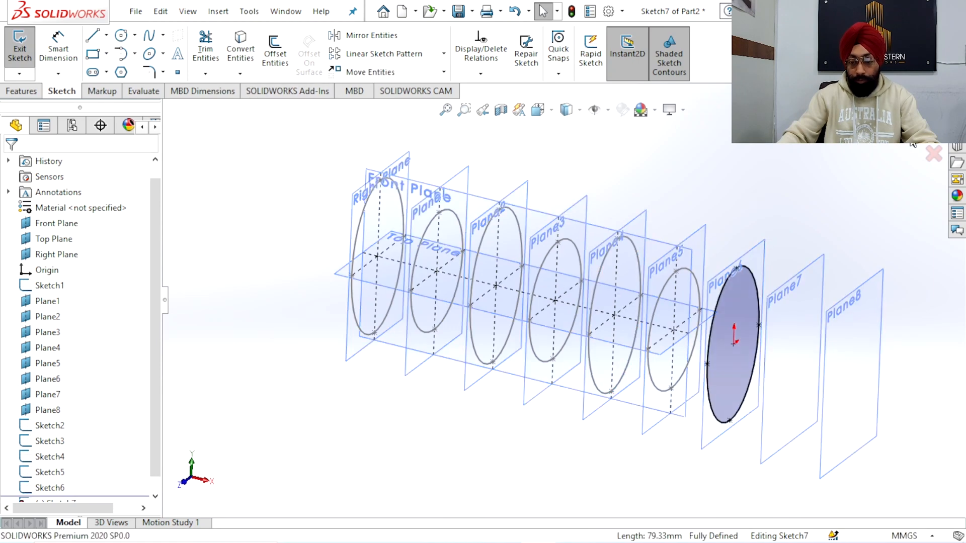
left_click(916, 134)
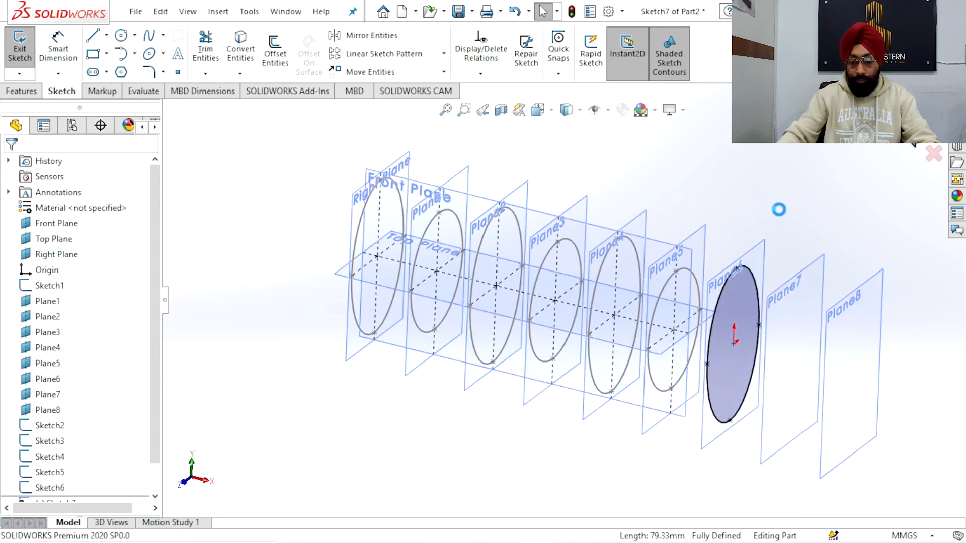
Create a sketch on Plane7 by converting the smaller ellipse from Plane5, and finish the sketch
scroll(699, 322, "down", 2)
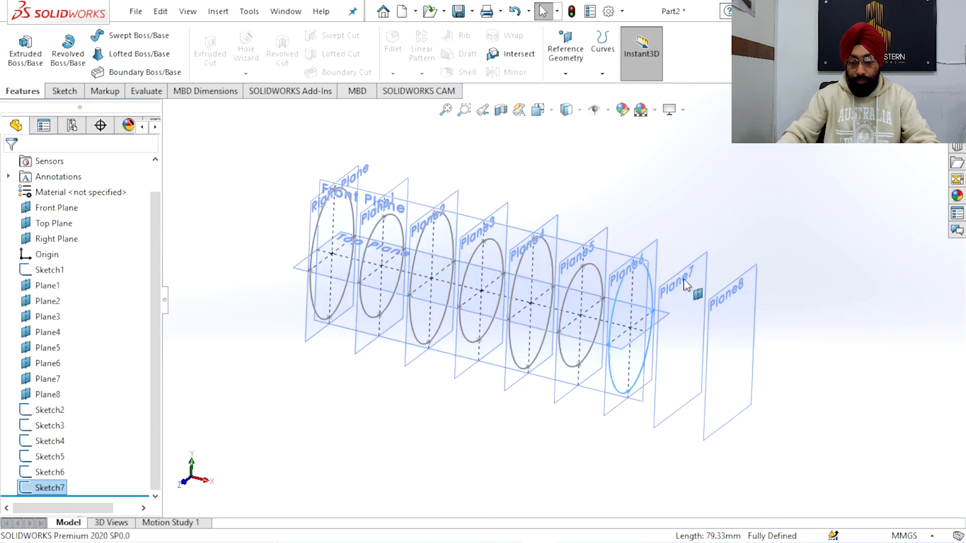
left_click(704, 322)
left_click(744, 231)
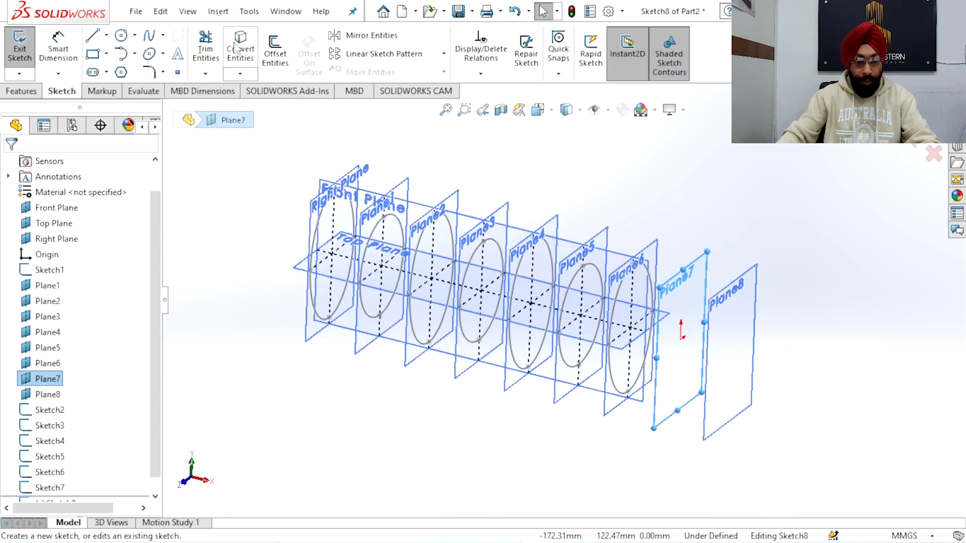
left_click(599, 281)
left_click(245, 45)
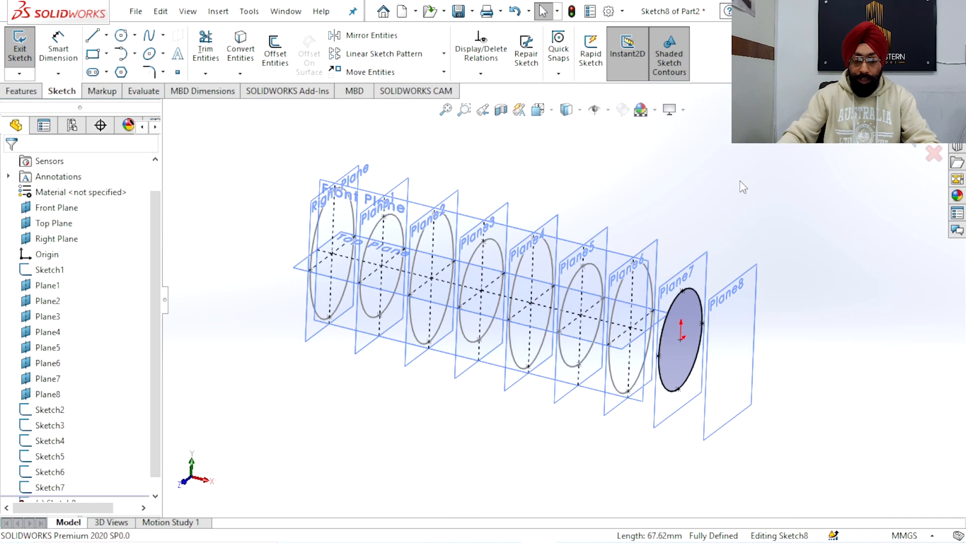
left_click(908, 136)
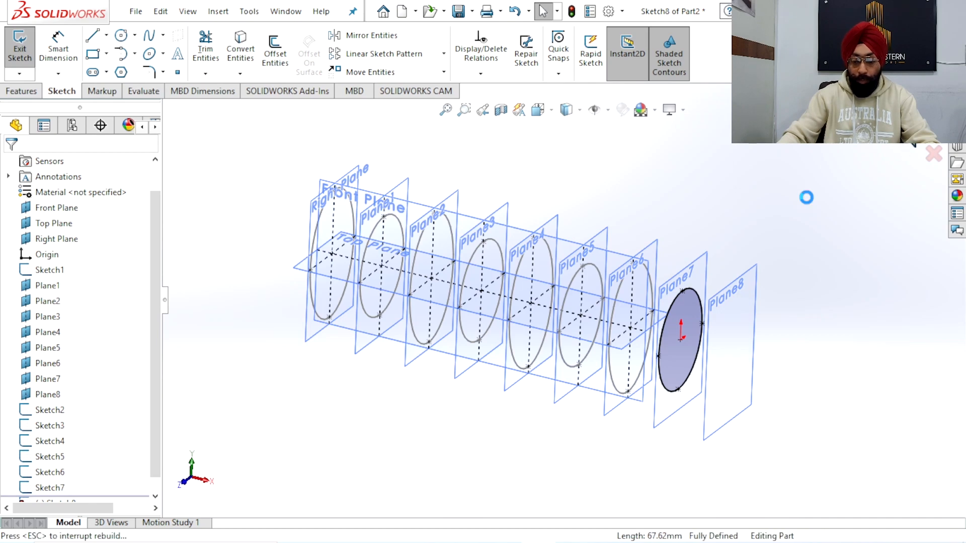
left_click(806, 199)
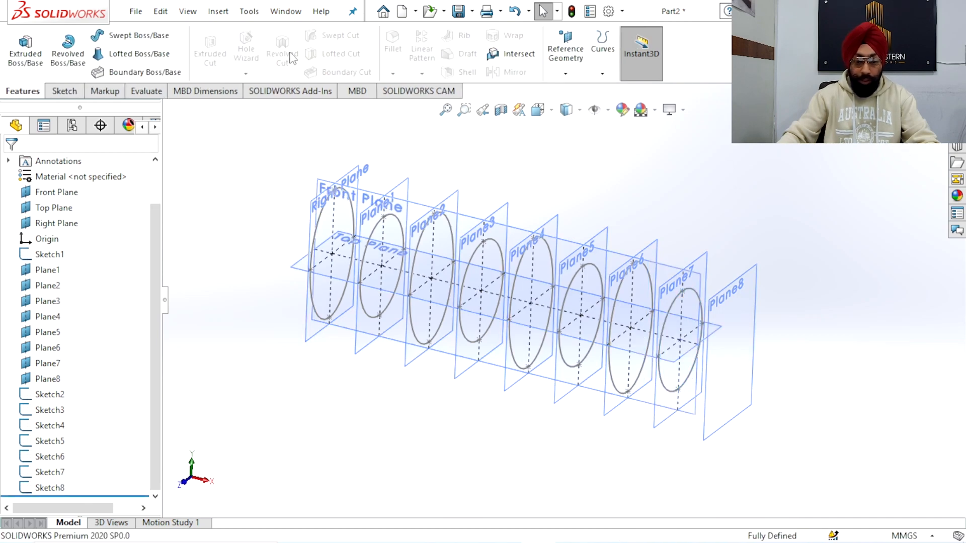
Create a sketch on Plane8 by converting the larger ellipse from Plane6, and finish the sketch
left_click(751, 302)
left_click(805, 251)
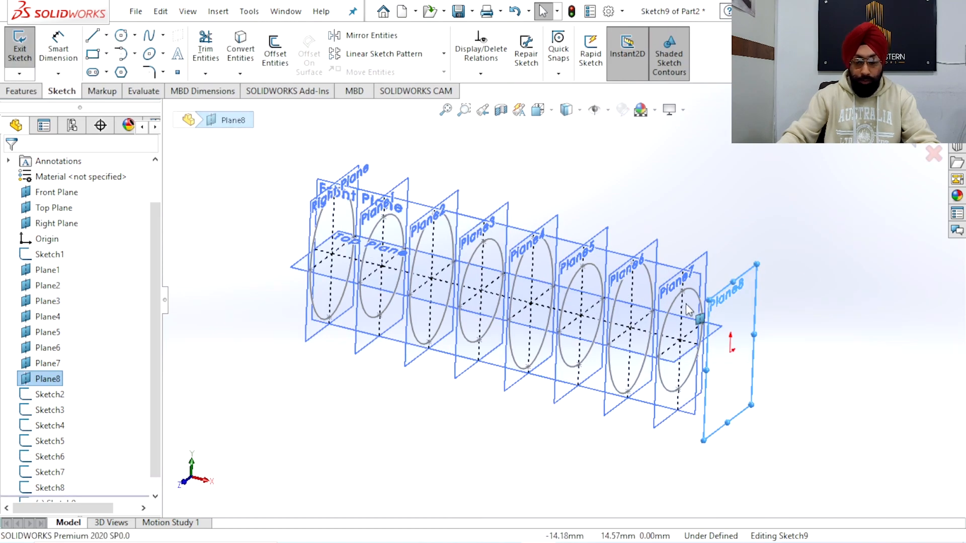
left_click(651, 282)
left_click(240, 50)
left_click(903, 139)
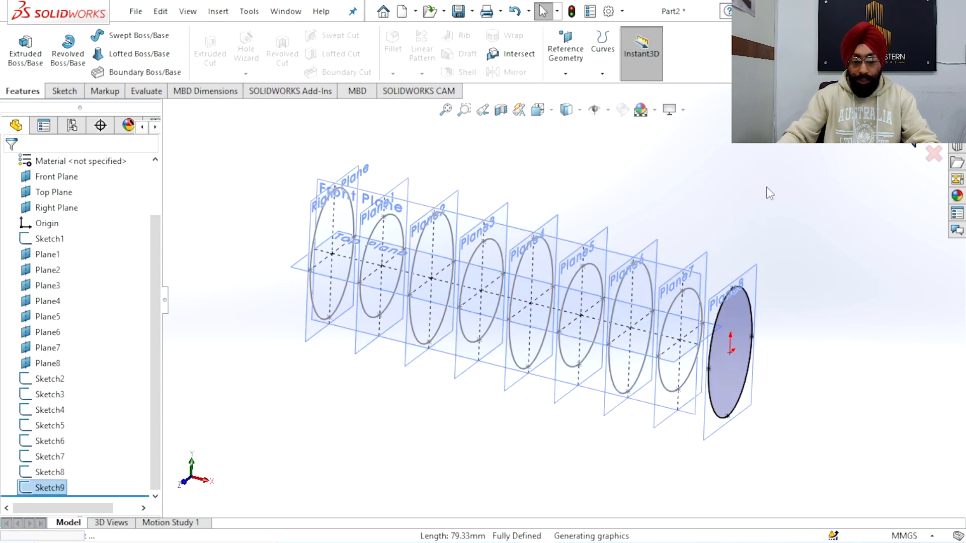
left_click(716, 237)
Hide all reference planes so that only the elliptical profile sketches are displayed
scroll(716, 236, "up", 3)
mouse_move(714, 235)
middle_mouse_down()
mouse_move(599, 216)
mouse_move(651, 267)
mouse_move(681, 257)
mouse_move(619, 305)
middle_mouse_up()
scroll(618, 306, "up", 4)
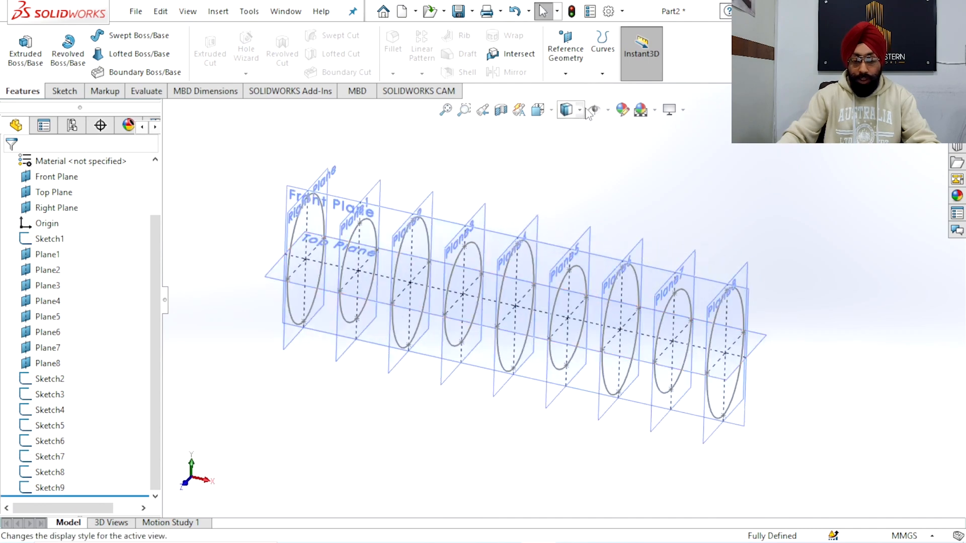
left_click(608, 110)
left_click(596, 130)
mouse_move(774, 207)
middle_mouse_down()
mouse_move(712, 237)
mouse_move(672, 222)
mouse_move(716, 192)
mouse_move(651, 222)
mouse_move(651, 237)
mouse_move(729, 261)
mouse_move(533, 297)
mouse_move(525, 260)
mouse_move(528, 287)
middle_mouse_up()
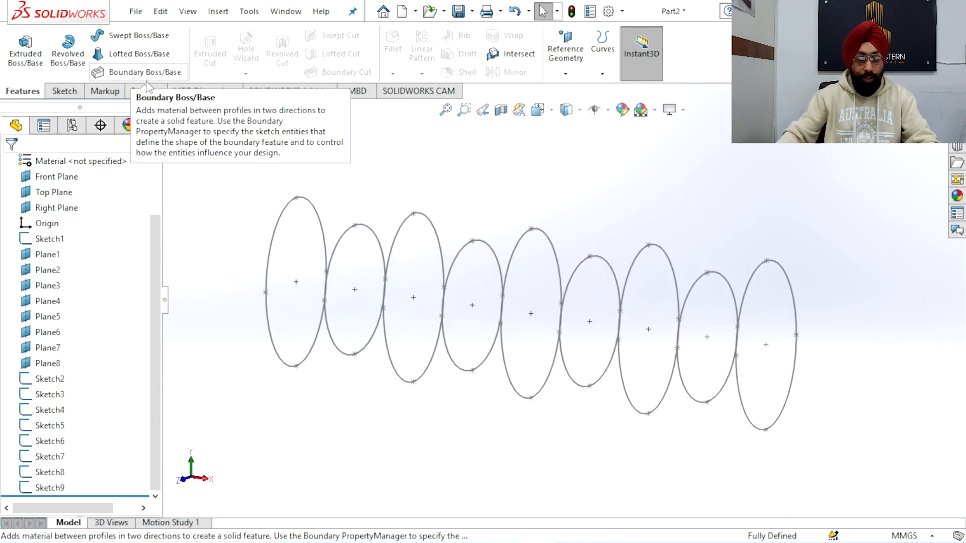
Start a Lofted Boss/Base and select the nine ellipses Sketch1 to Sketch9 as profiles in order along the handle
scroll(291, 208, "up", 2)
scroll(431, 313, "down", 2)
scroll(443, 312, "up", 2)
mouse_move(443, 318)
middle_mouse_down()
mouse_move(466, 283)
mouse_move(504, 318)
mouse_move(602, 308)
middle_mouse_up()
left_click(135, 58)
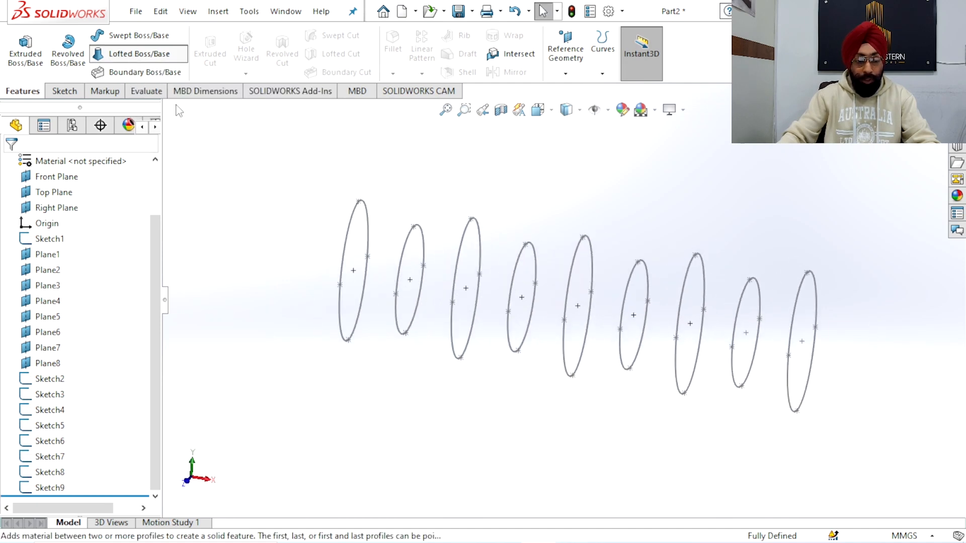
middle_click_drag(470, 248, 356, 233)
left_click(362, 215)
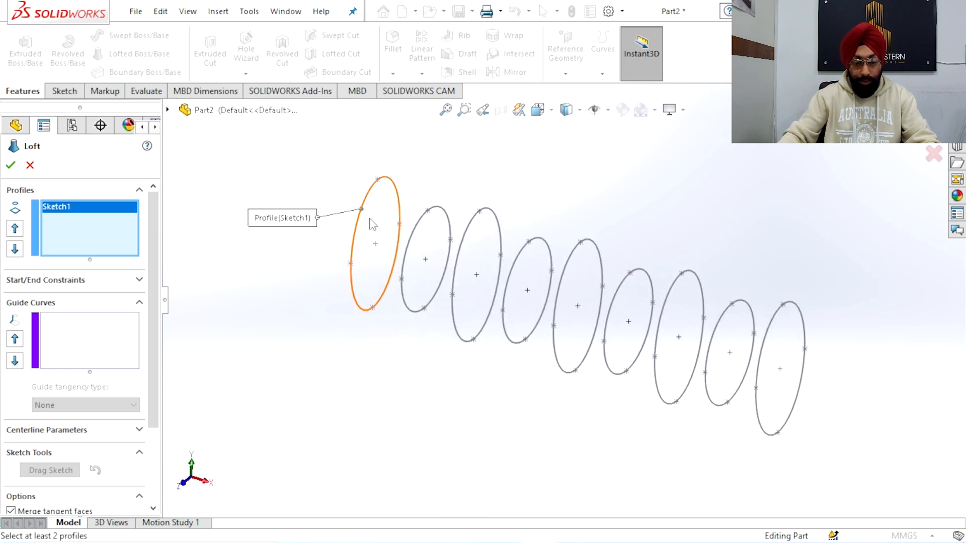
left_click(414, 232)
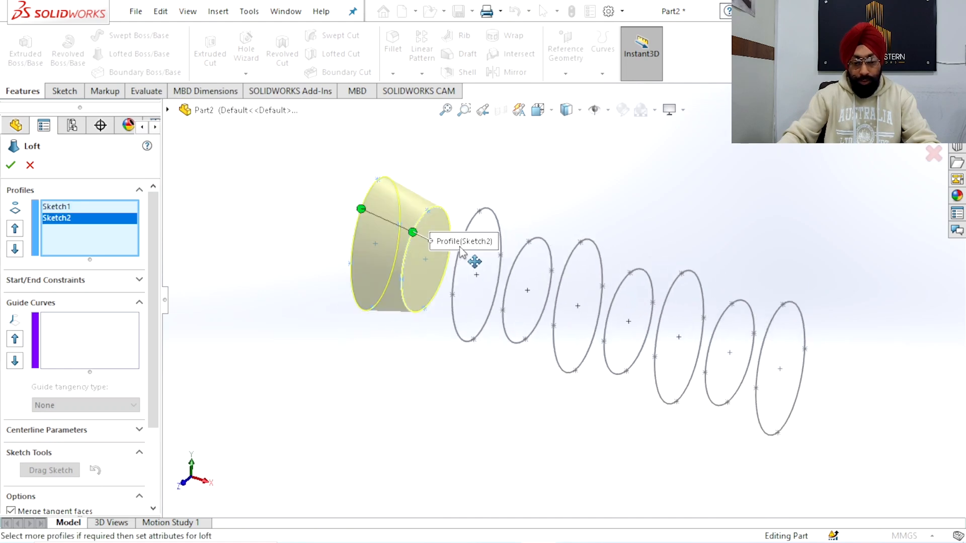
left_click(472, 232)
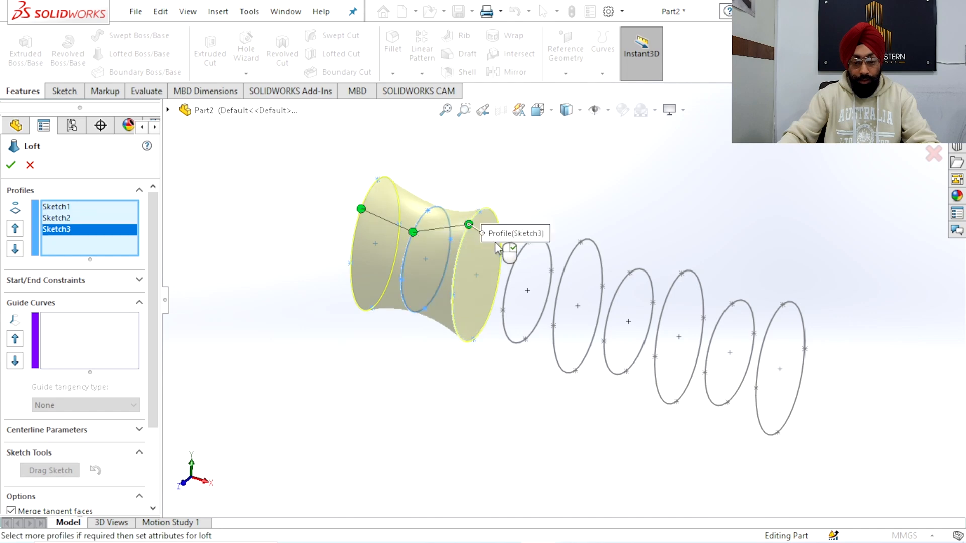
left_click(518, 259)
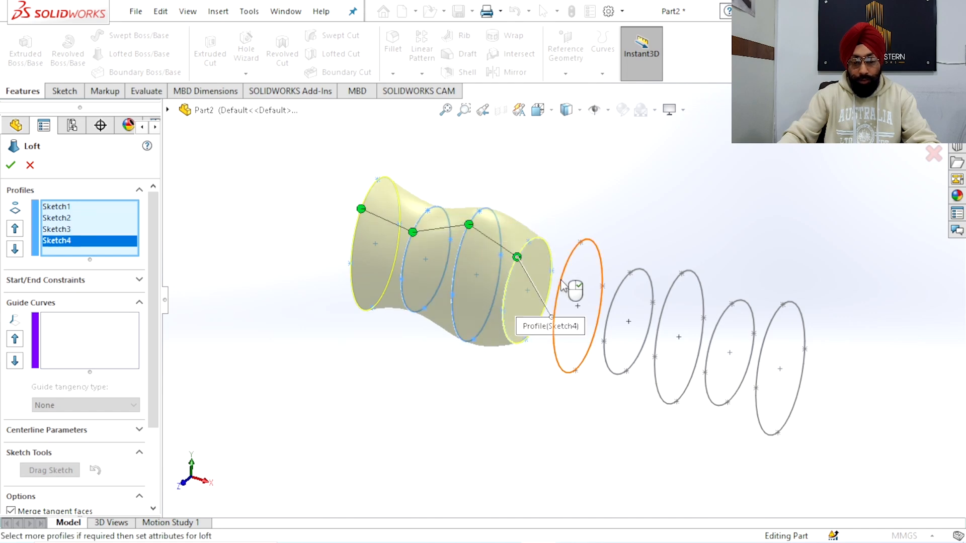
left_click(577, 280)
left_click(635, 306)
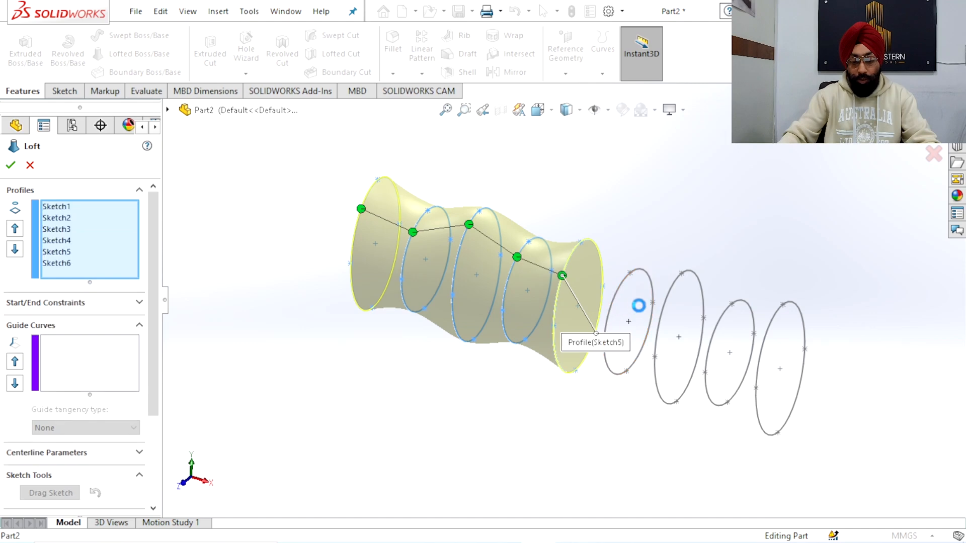
left_click(699, 324)
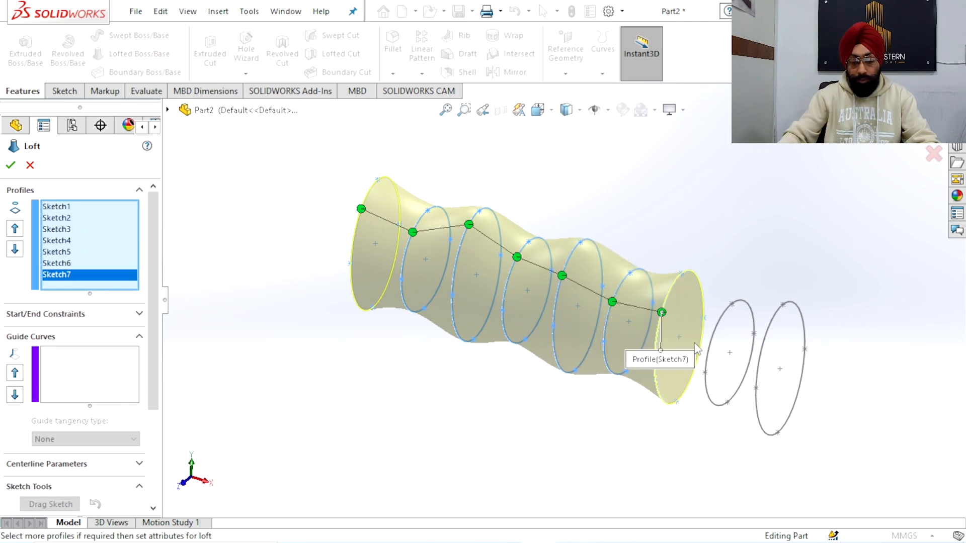
left_click(713, 338)
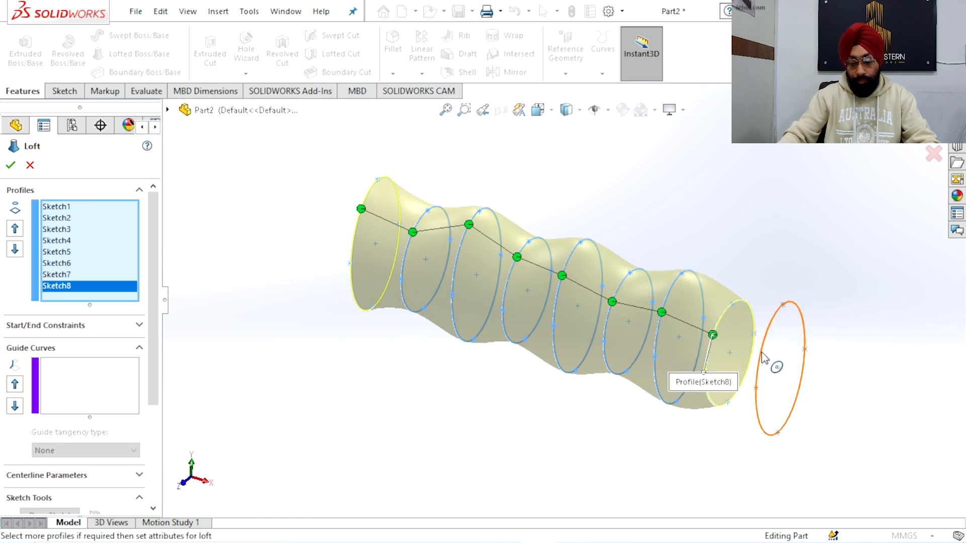
left_click(761, 353)
Align the loft connector points along one smooth line across the profiles and accept the loft
left_click_drag(468, 227, 464, 244)
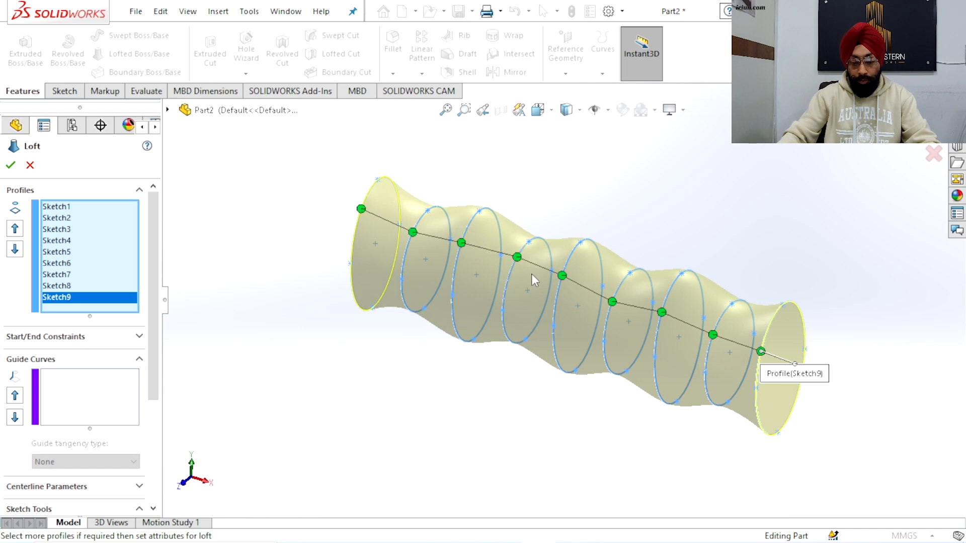
left_click_drag(517, 261, 561, 284)
left_click_drag(661, 313, 660, 321)
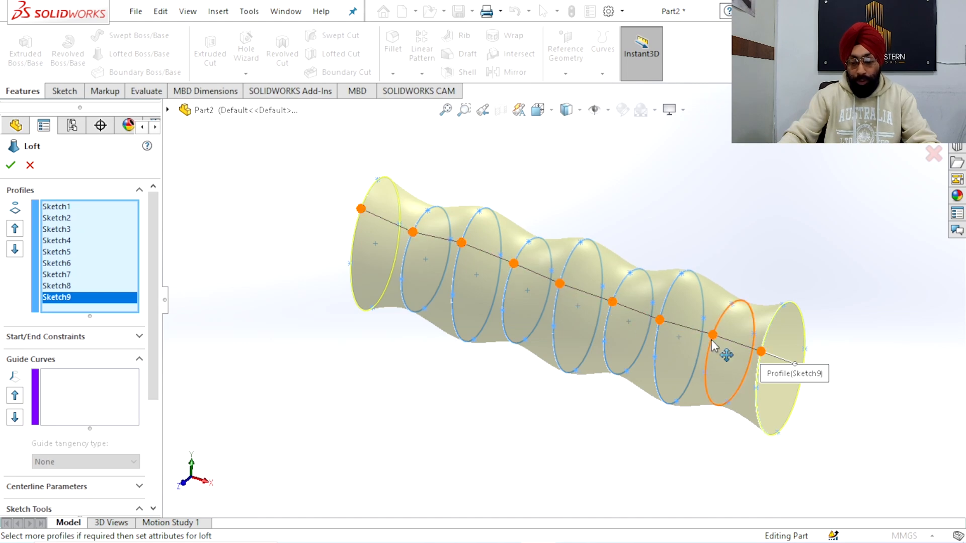
left_click_drag(710, 340, 759, 356)
left_click_drag(464, 244, 413, 228)
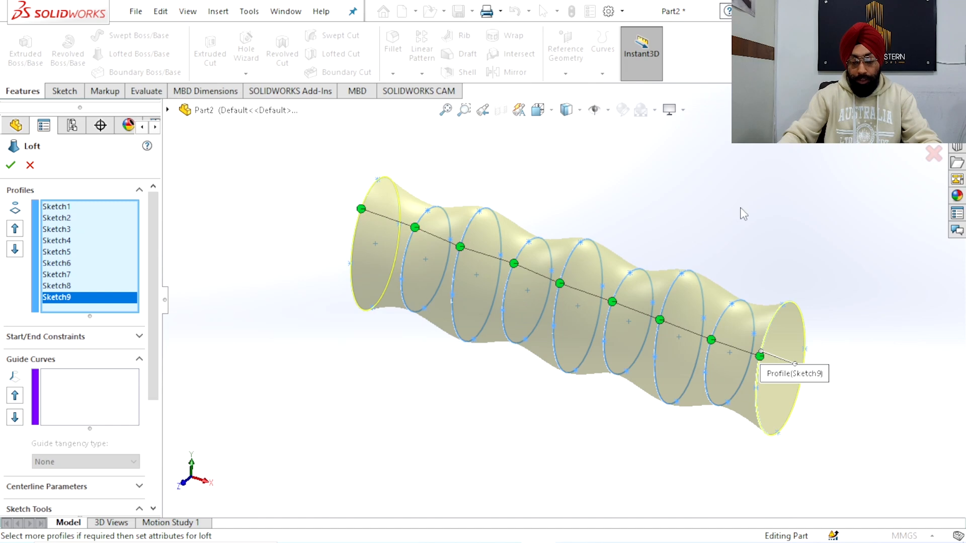
mouse_move(698, 226)
middle_mouse_down()
mouse_move(668, 206)
mouse_move(702, 207)
middle_mouse_up()
left_click(904, 134)
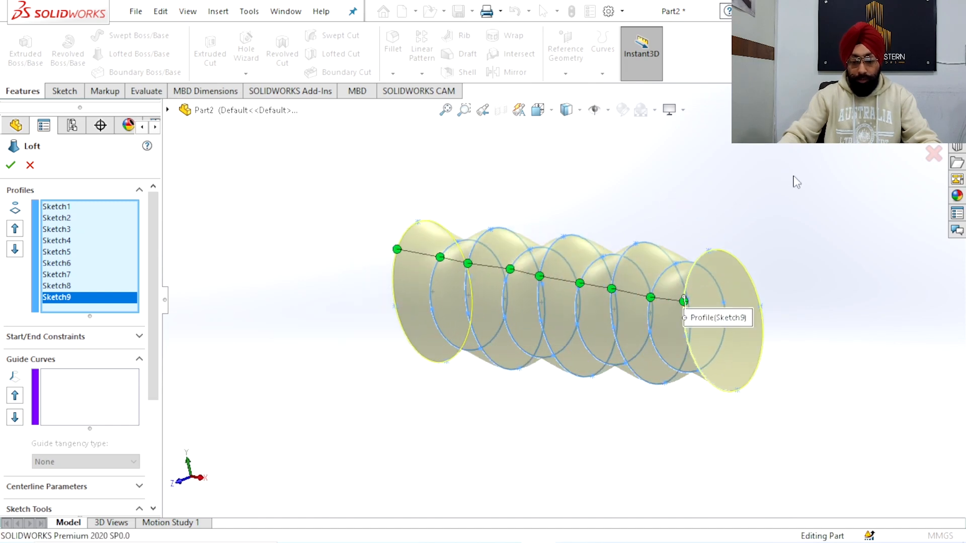
Start a sketch on the loft's flat end face at the Sketch1 profile and view it face-on
mouse_move(566, 227)
middle_mouse_down()
mouse_move(614, 210)
mouse_move(651, 224)
mouse_move(628, 245)
mouse_move(489, 225)
mouse_move(442, 252)
mouse_move(554, 248)
mouse_move(618, 192)
mouse_move(524, 269)
mouse_move(576, 315)
mouse_move(644, 308)
mouse_move(538, 299)
mouse_move(564, 255)
mouse_move(520, 288)
mouse_move(539, 315)
mouse_move(535, 287)
mouse_move(511, 257)
mouse_move(550, 288)
middle_mouse_up()
scroll(539, 315, "up", 5)
scroll(578, 307, "down", 3)
left_click(416, 290)
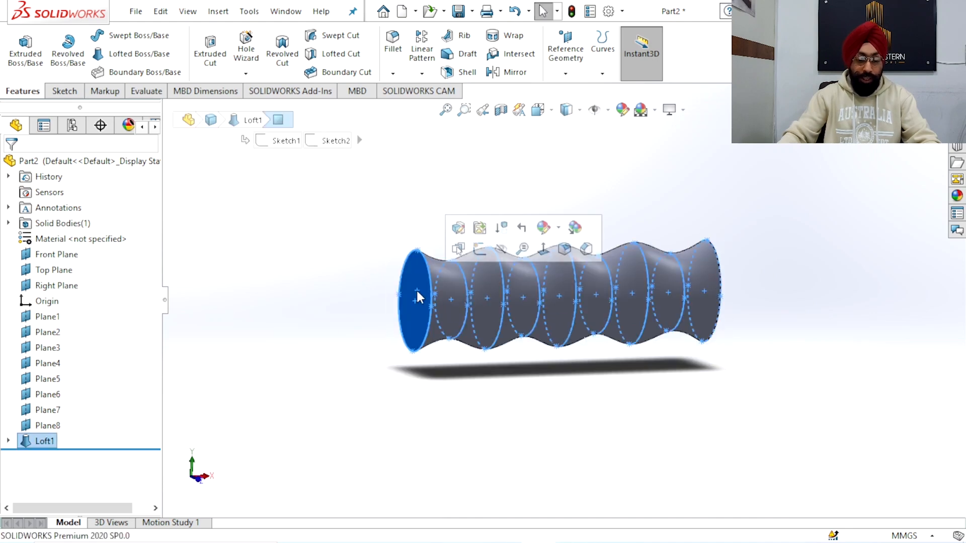
left_click(484, 258)
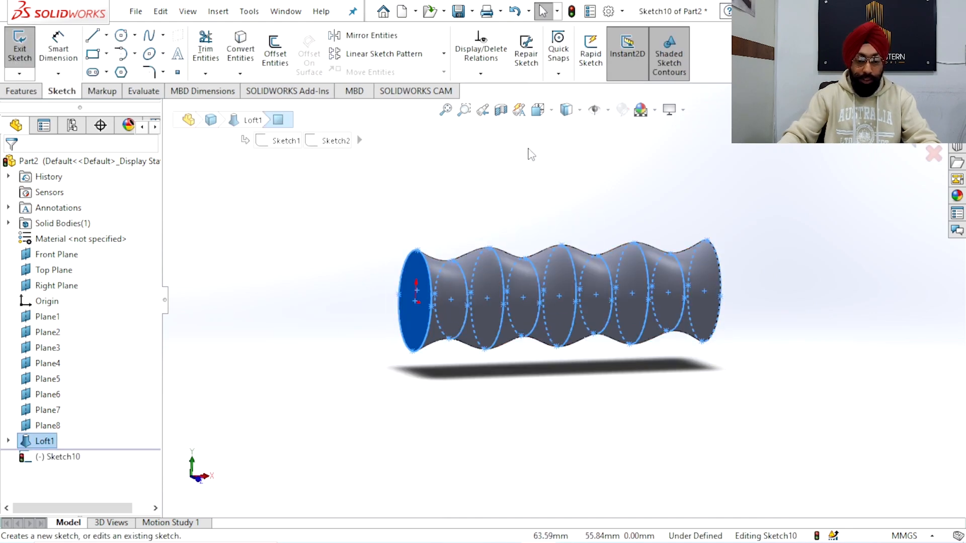
left_click(540, 110)
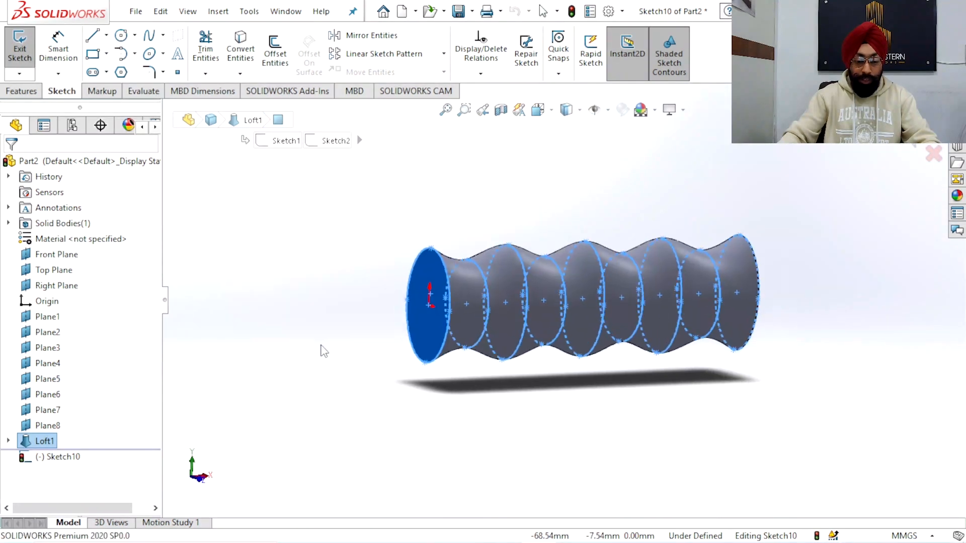
left_click(657, 280)
scroll(581, 268, "down", 3)
scroll(560, 278, "up", 2)
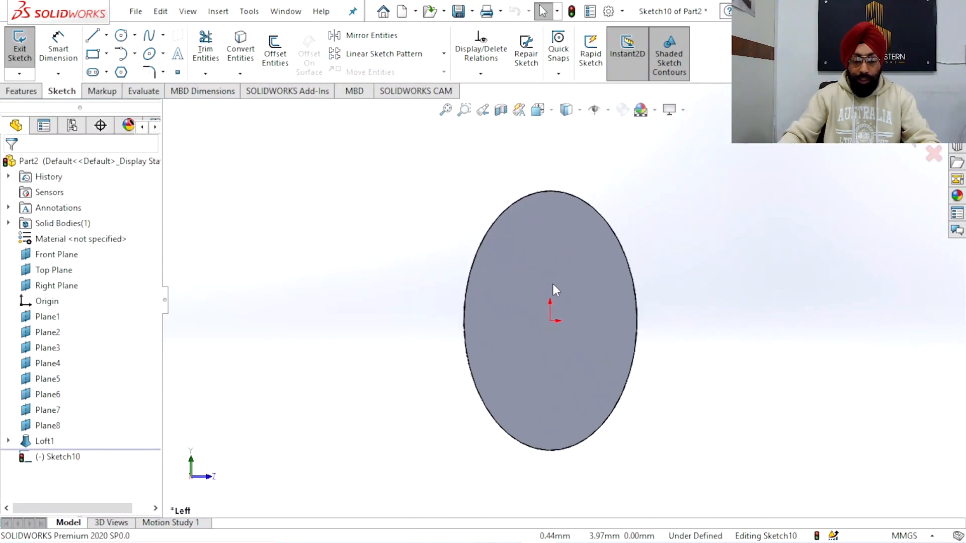
Draw an ellipse centred on the origin around the end face, with radii about 10.9 mm horizontally and 17.3 mm vertically
scroll(569, 328, "down", 2)
scroll(575, 339, "up", 2)
scroll(574, 339, "down", 2)
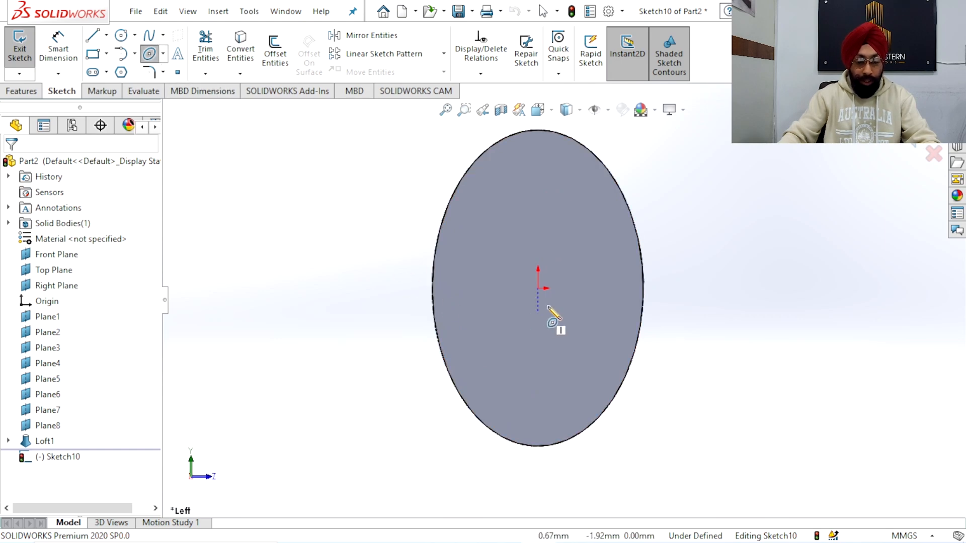
left_click(538, 288)
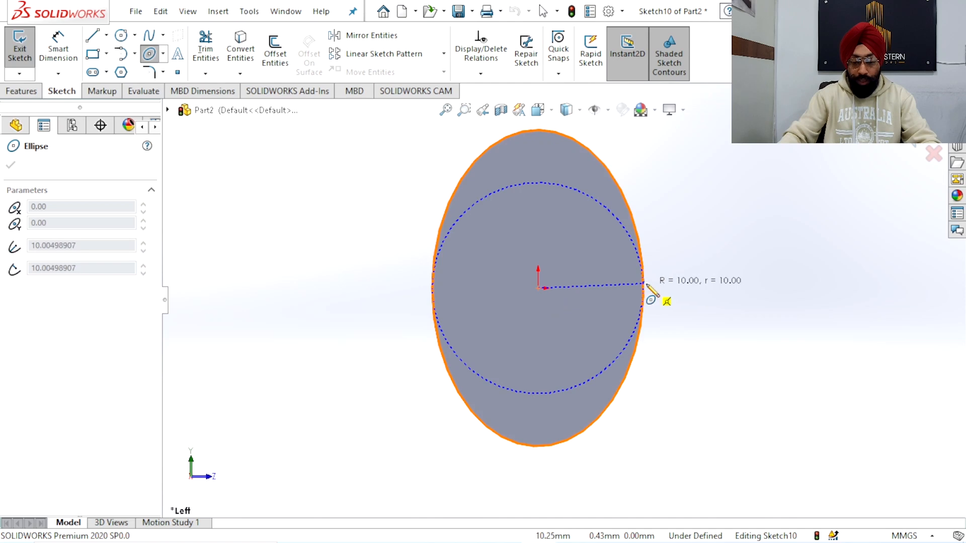
left_click(652, 288)
scroll(563, 191, "up", 3)
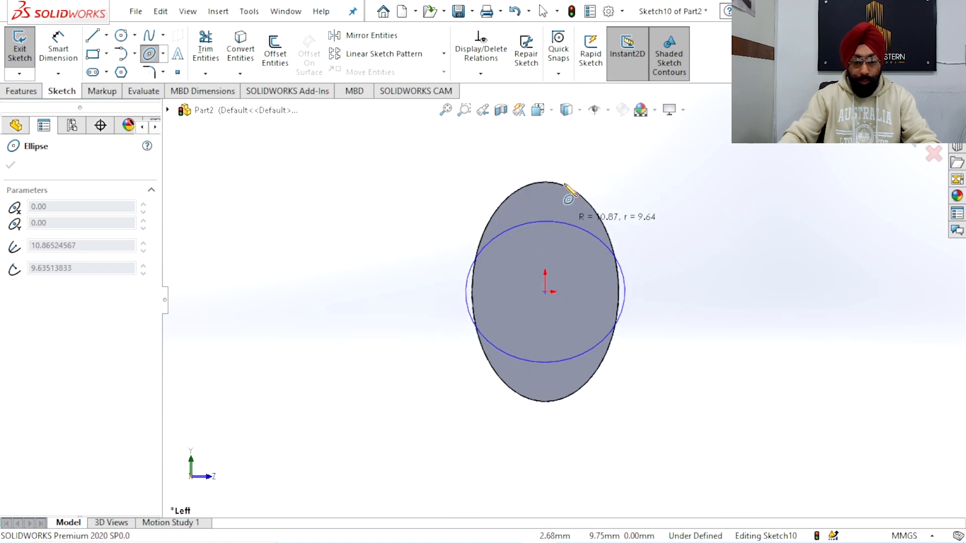
left_click(541, 166)
Dimension the new ellipse's horizontal radius from the centre to its side point as 11.25 mm
left_click(59, 50)
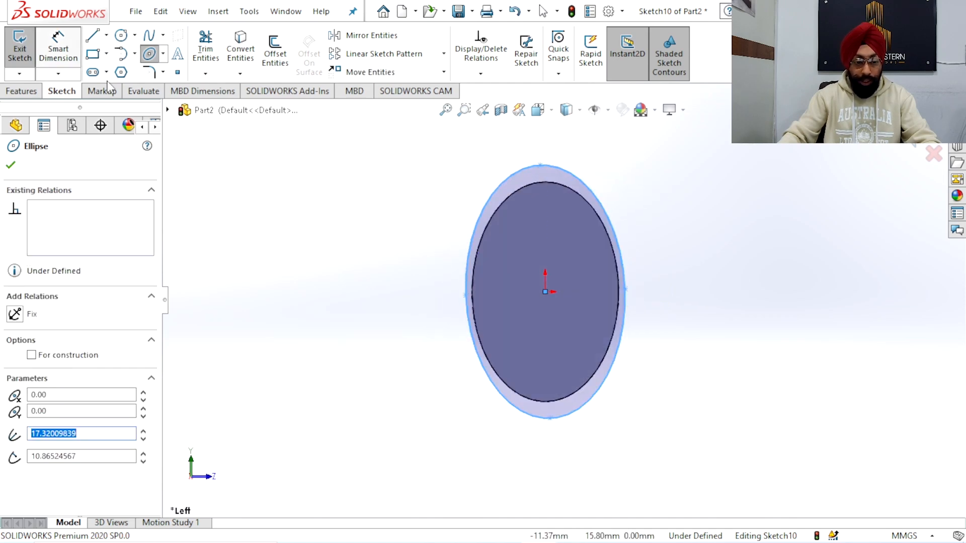
scroll(525, 331, "down", 2)
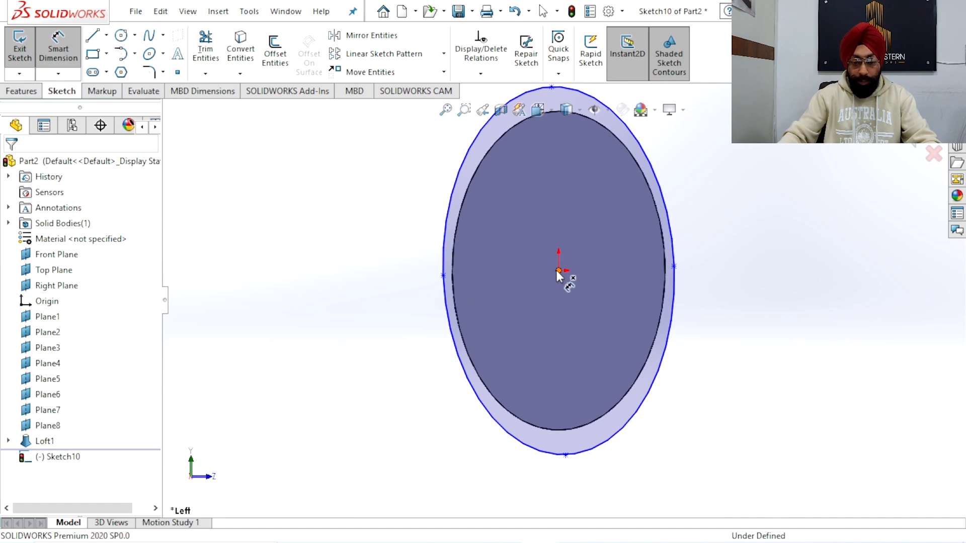
left_click(558, 270)
left_click(673, 266)
scroll(637, 304, "up", 3)
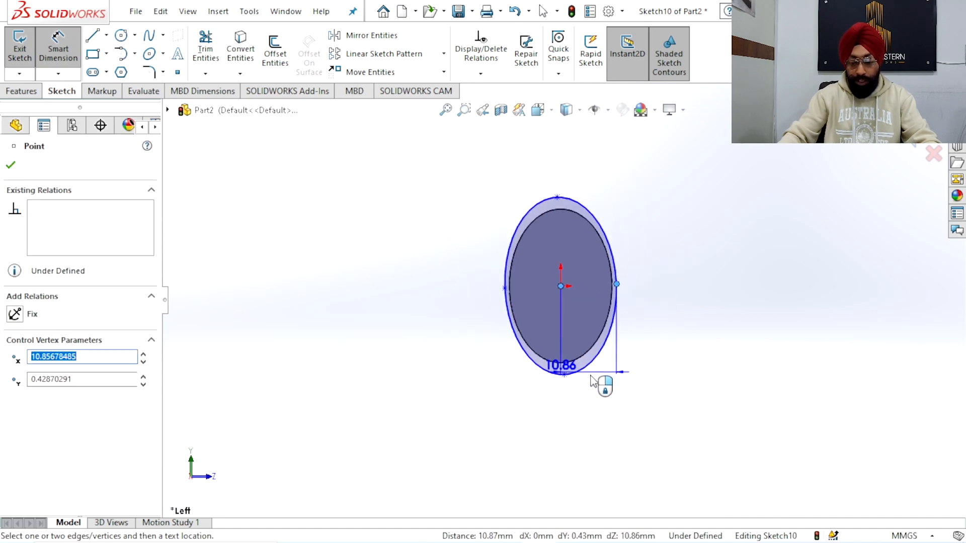
left_click(614, 425)
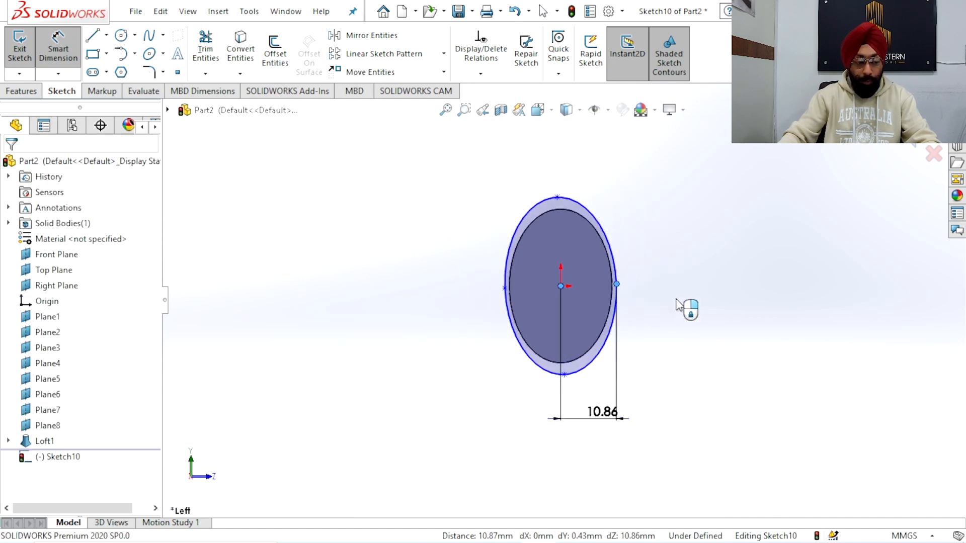
type("11.25")
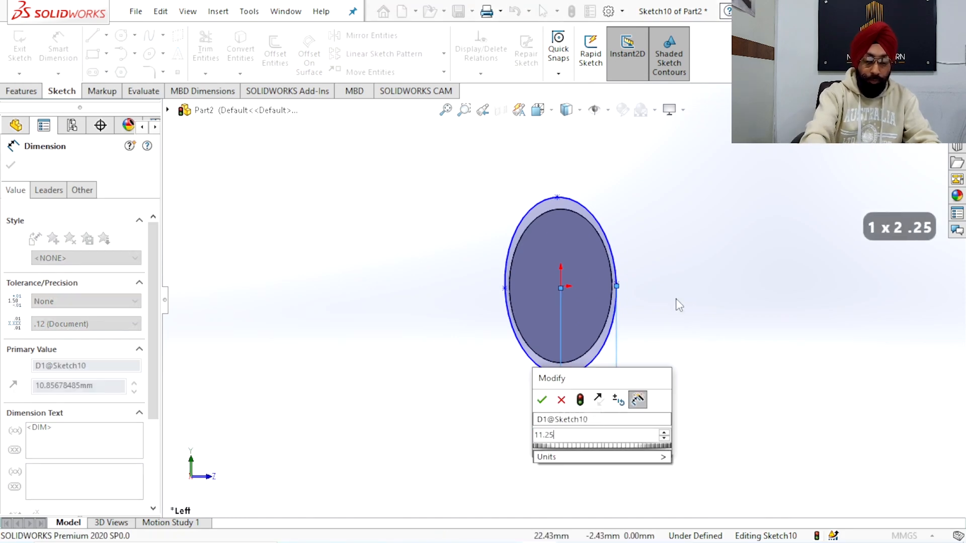
key("Return")
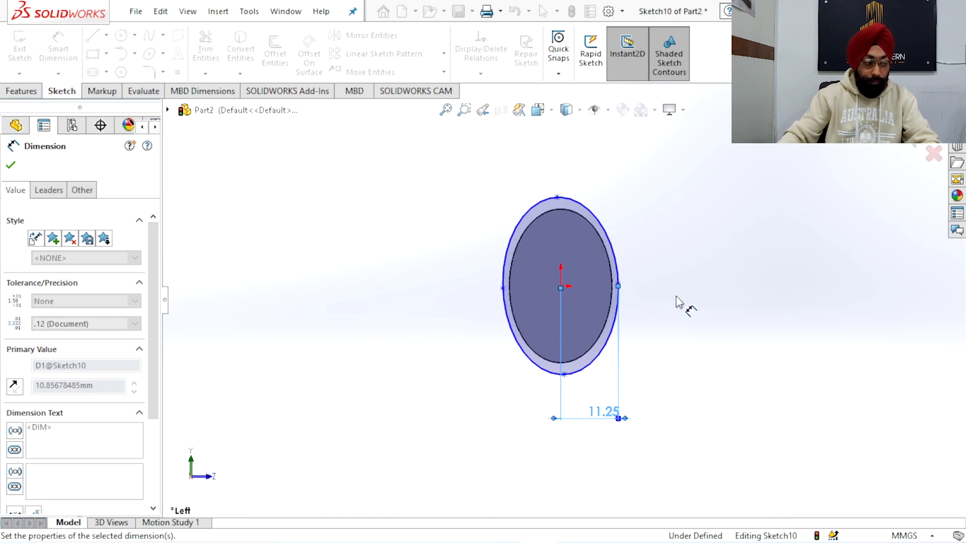
Dimension the new ellipse's vertical radius from the centre to its lowest point as 19 mm
left_click(675, 298)
scroll(596, 316, "up", 2)
scroll(576, 308, "down", 4)
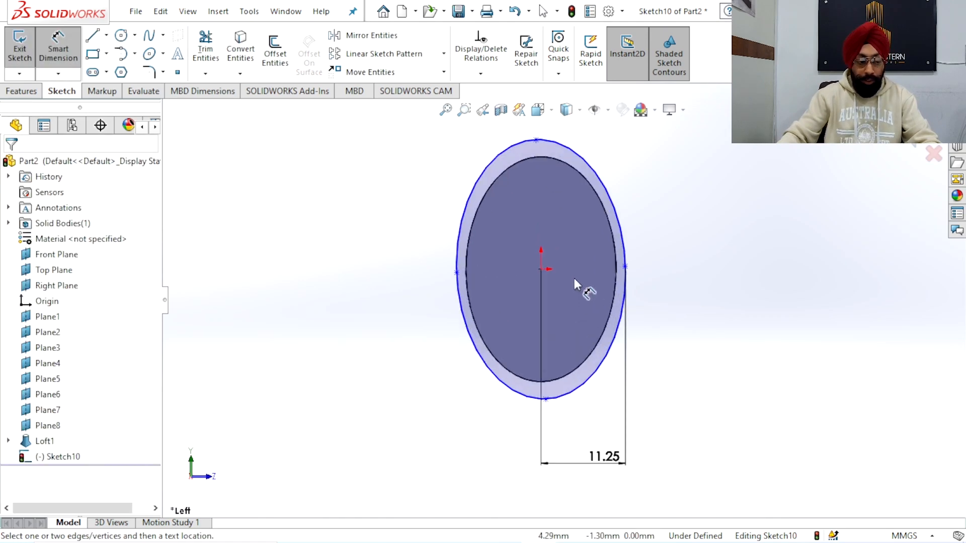
scroll(574, 267, "down", 1)
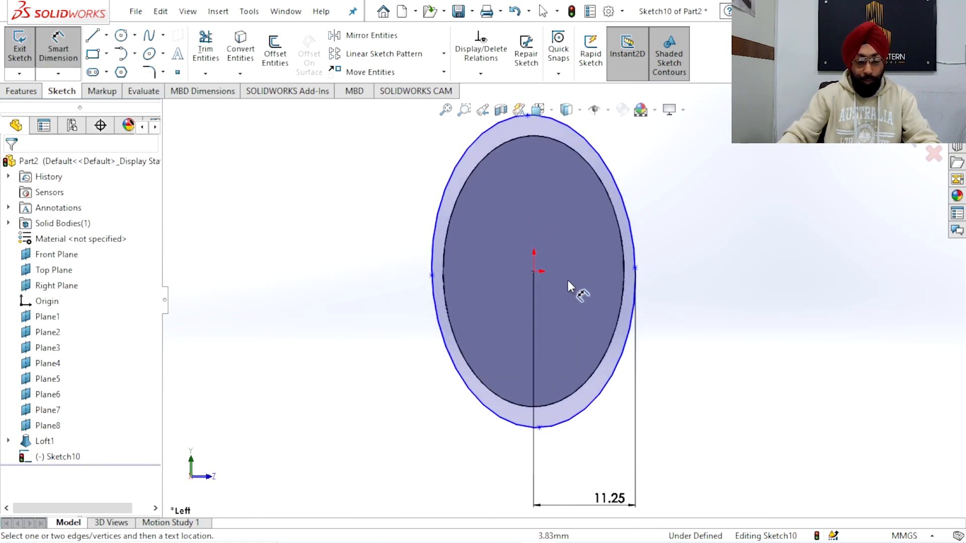
left_click(539, 427)
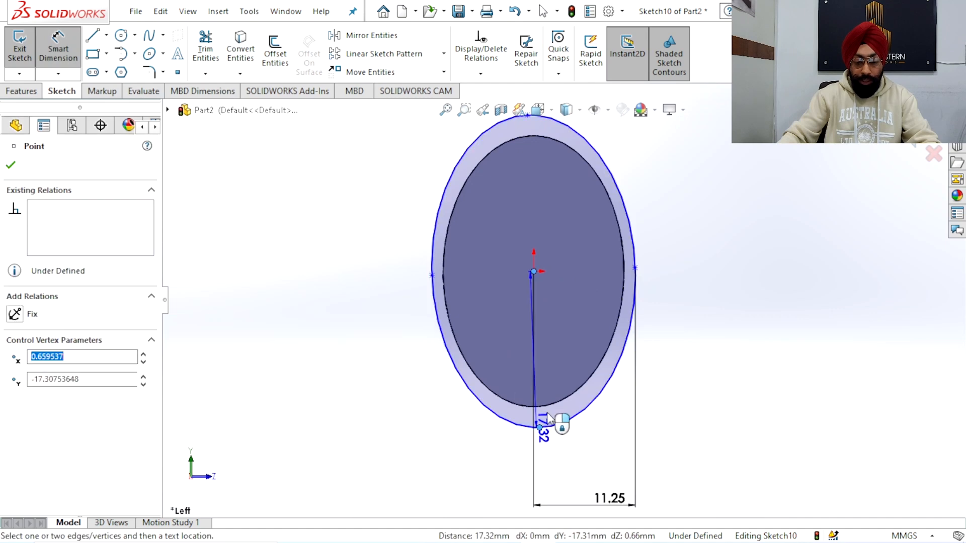
left_click(701, 350)
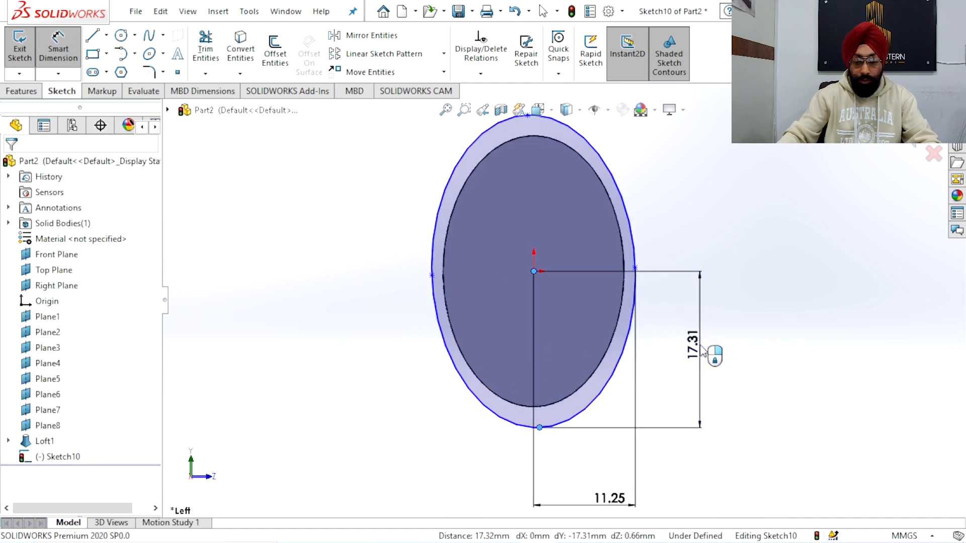
type("1")
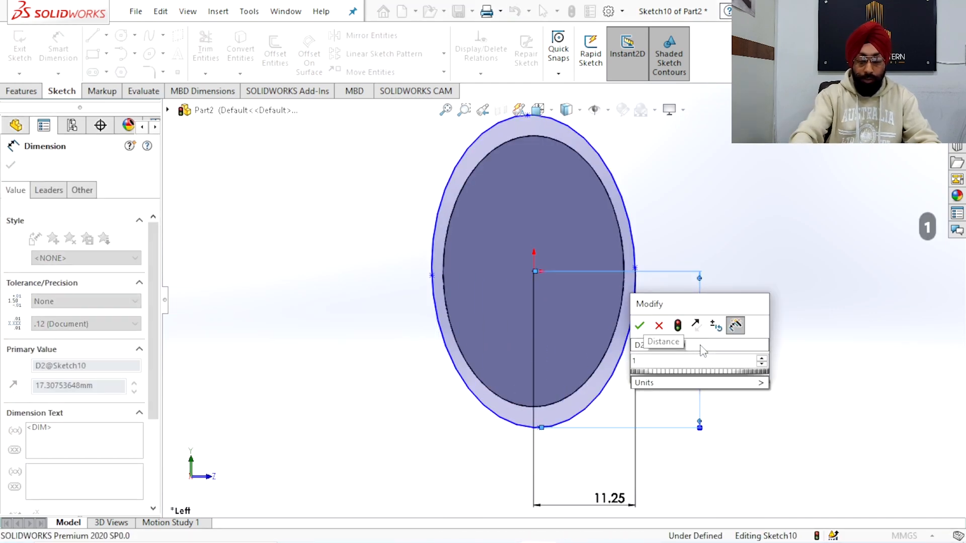
type("9")
key("Return")
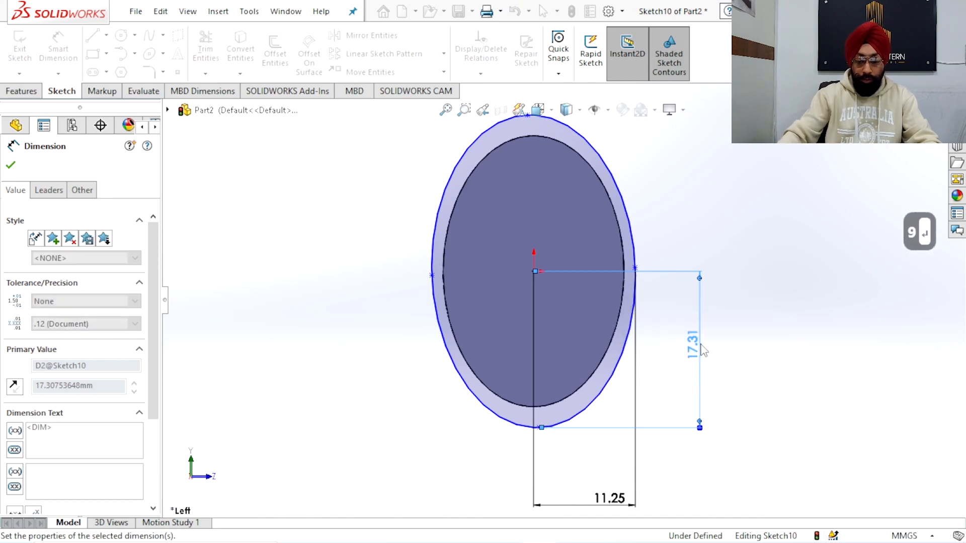
Draw a circle of about 5 mm radius outside the ellipse, its centre level with the origin and about 21.8 mm to its left
left_click(715, 222)
scroll(710, 234, "up", 3)
scroll(654, 268, "down", 3)
scroll(614, 276, "up", 2)
scroll(431, 287, "down", 1)
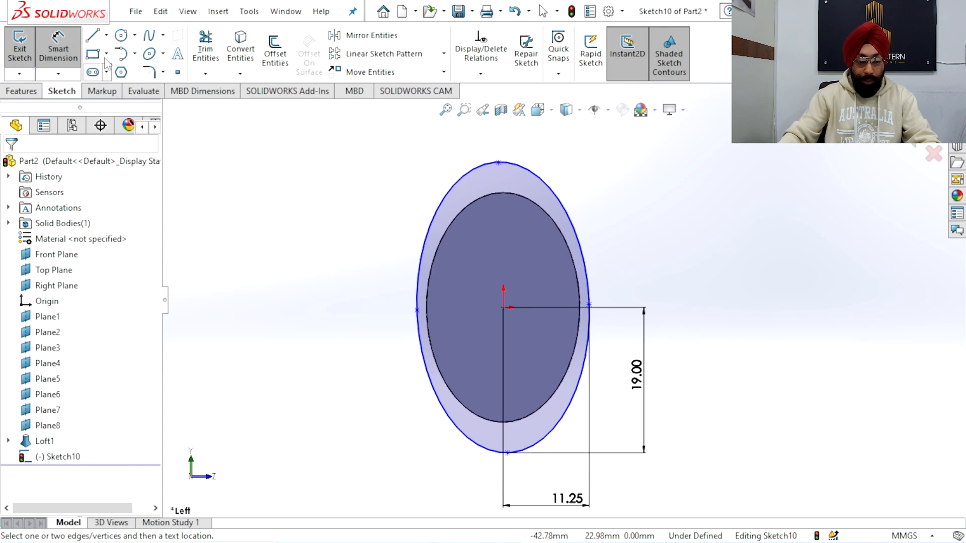
left_click(120, 36)
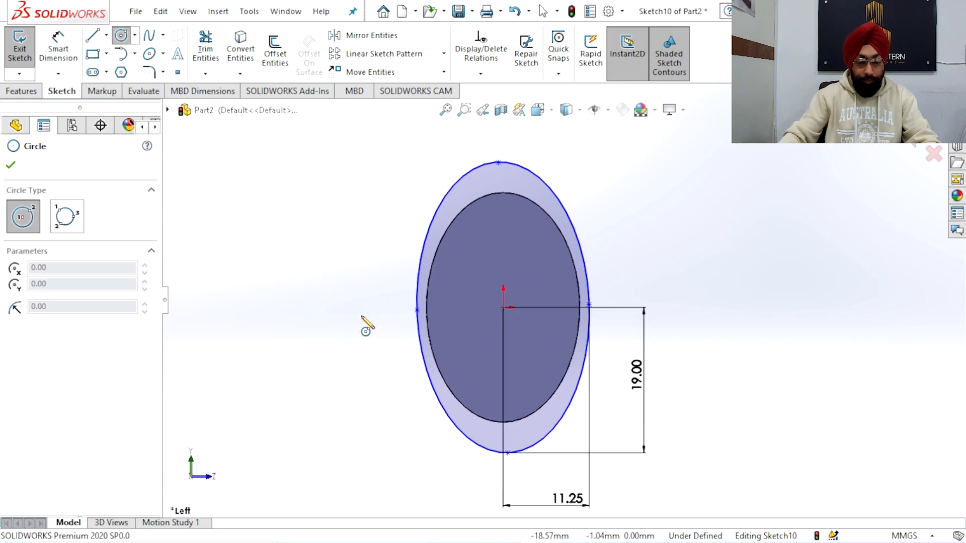
left_click_drag(336, 307, 361, 336)
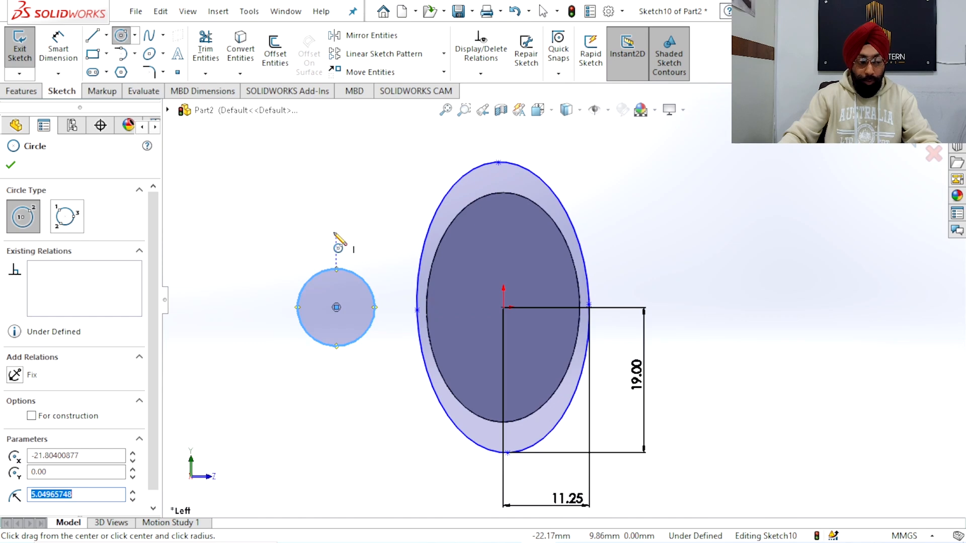
Dimension the circle's diameter as 18 mm
left_click(59, 49)
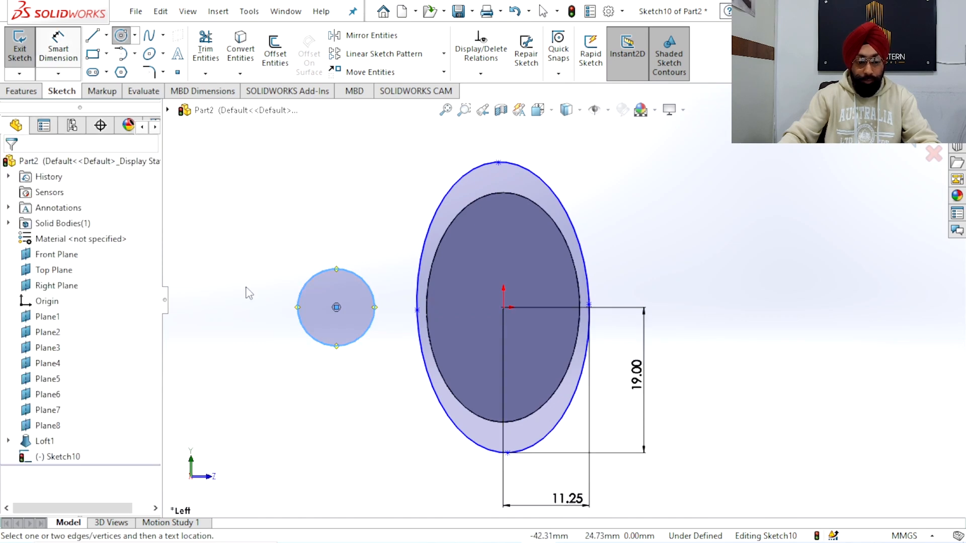
left_click(308, 335)
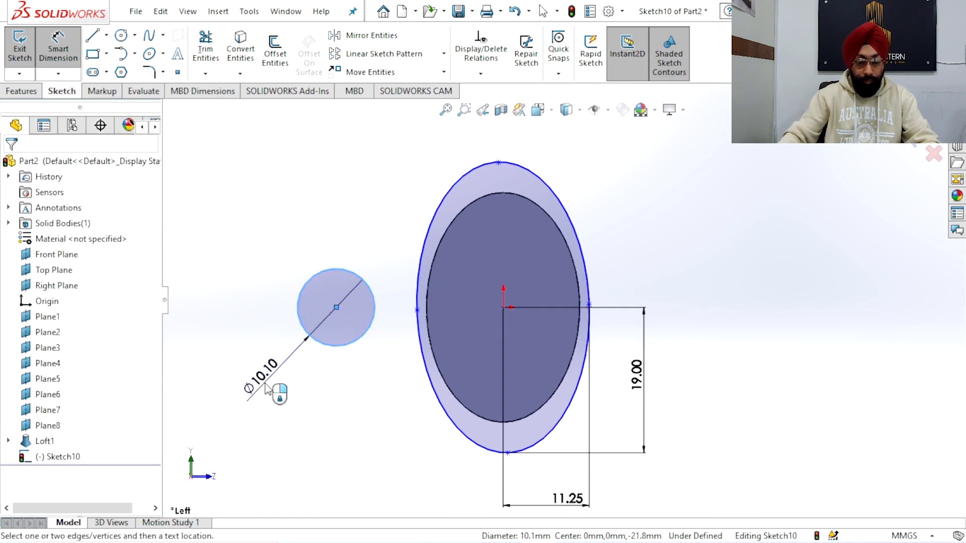
left_click(267, 387)
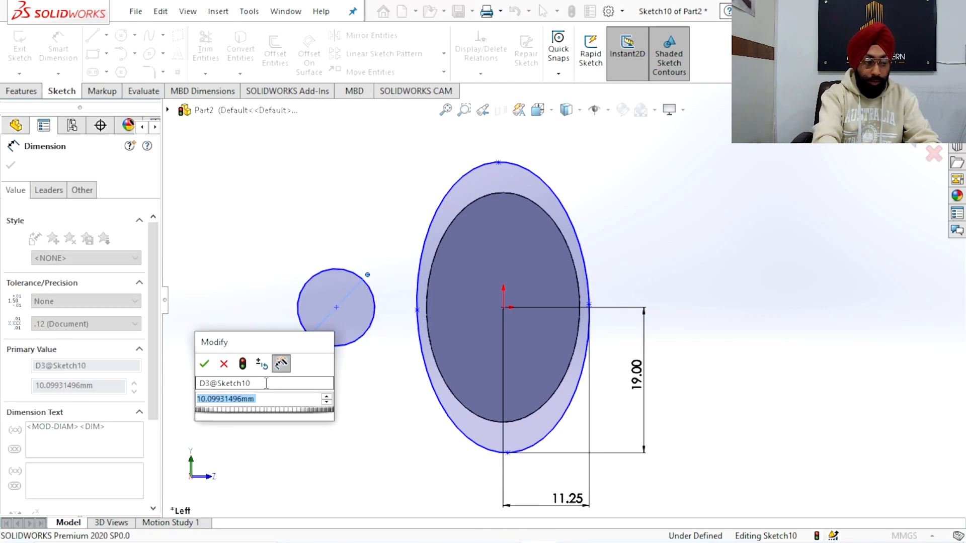
type("18")
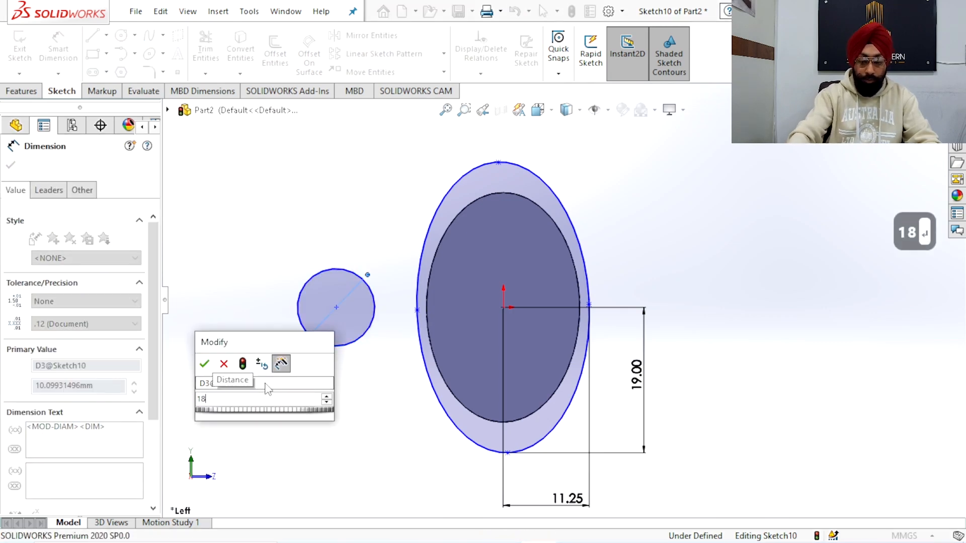
key("Return")
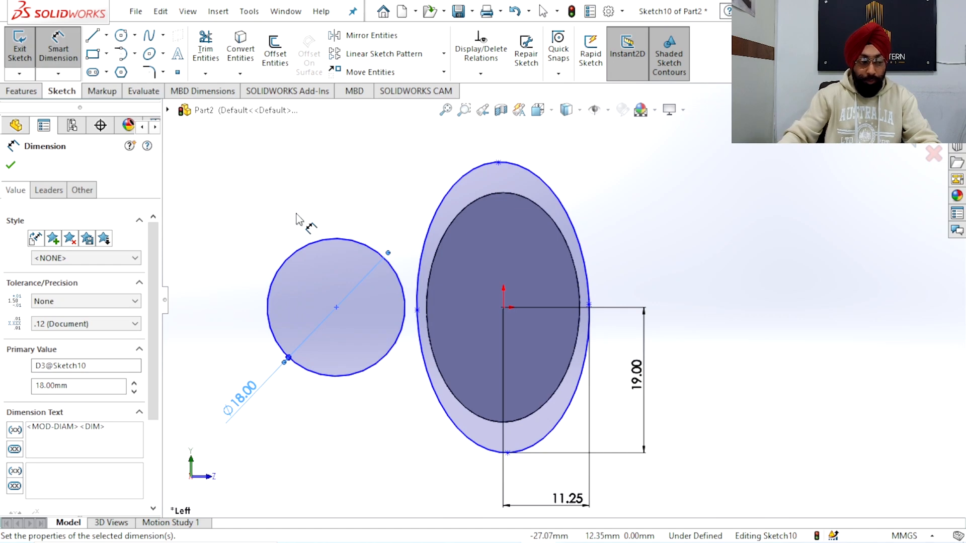
right_click(234, 224)
left_click(259, 257)
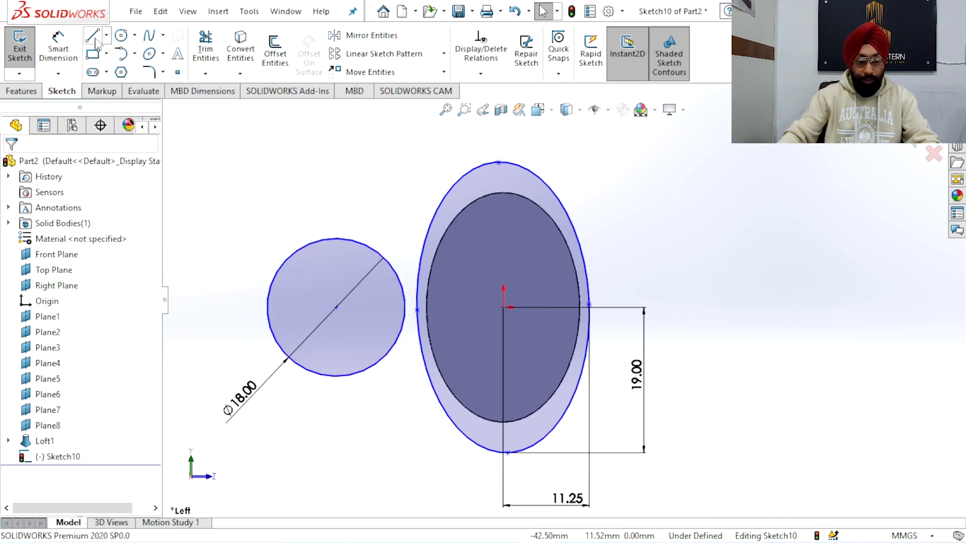
key("l")
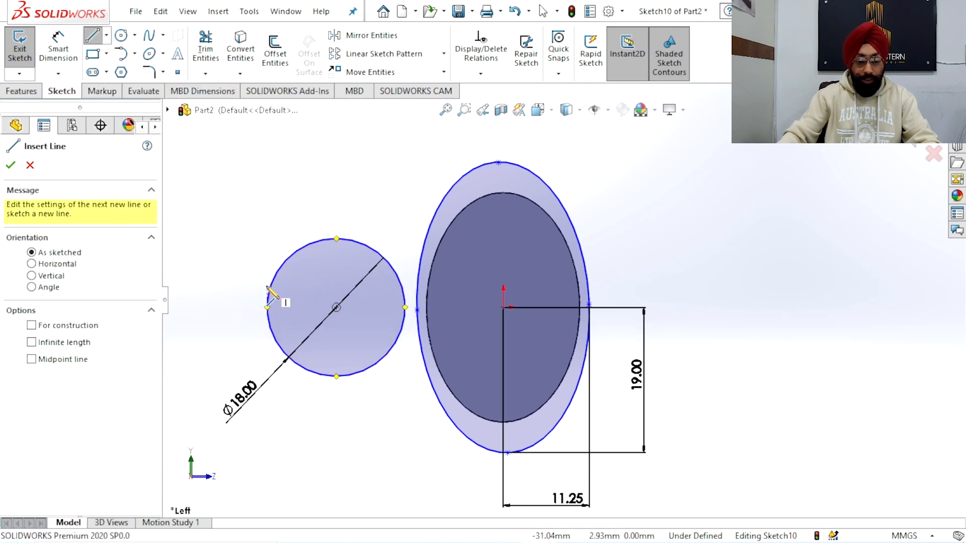
right_click(252, 205)
left_click(270, 207)
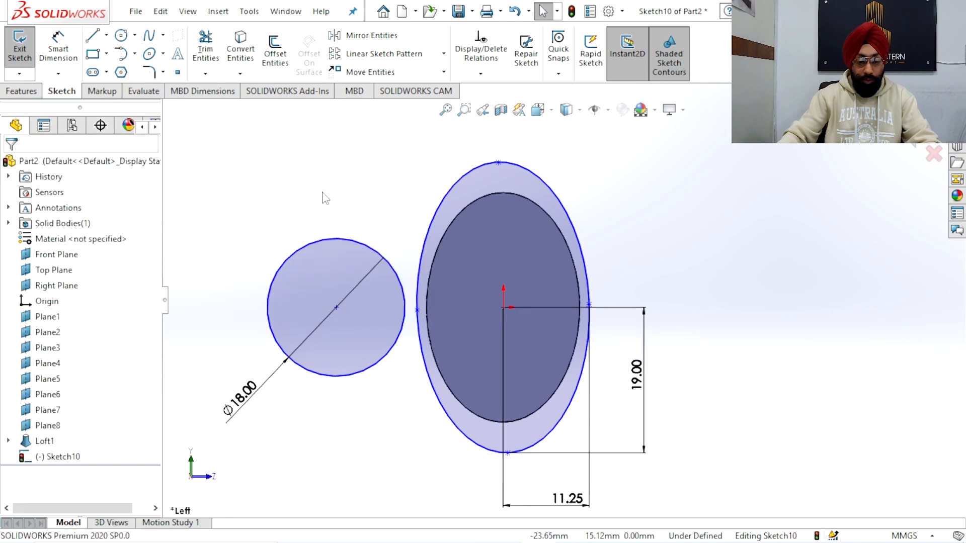
Dimension the horizontal distance between the circle's centre and the origin, placing the dimension below both shapes
left_click(73, 58)
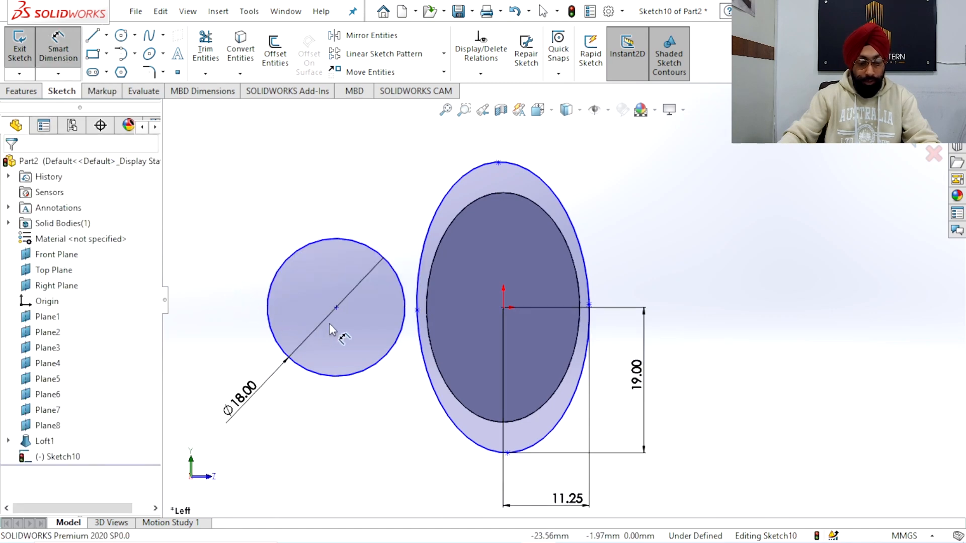
left_click(337, 307)
left_click(502, 308)
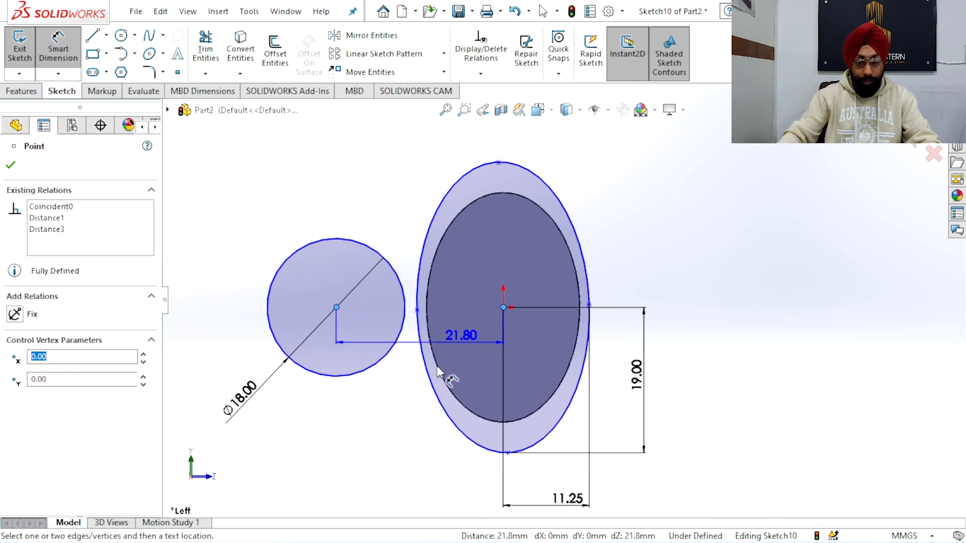
scroll(397, 430, "up", 3)
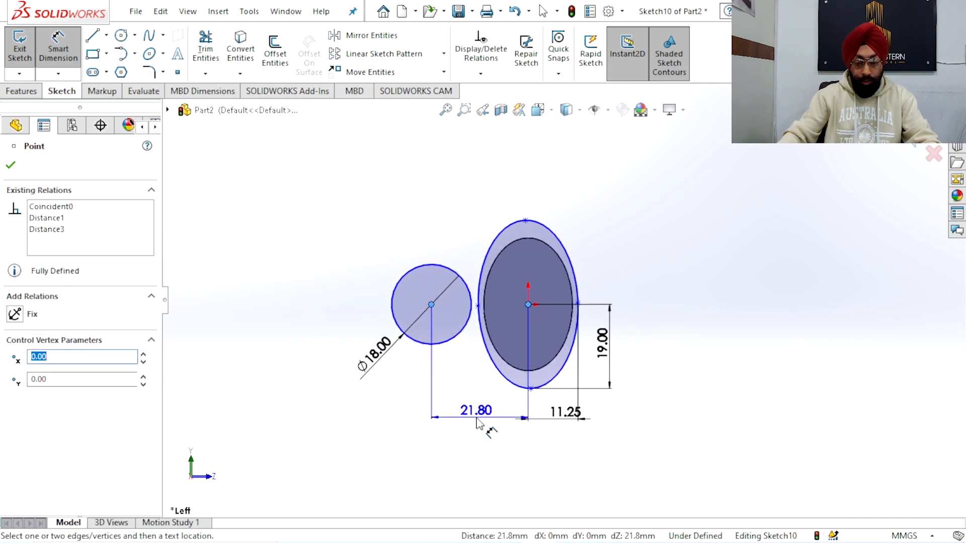
left_click(477, 424)
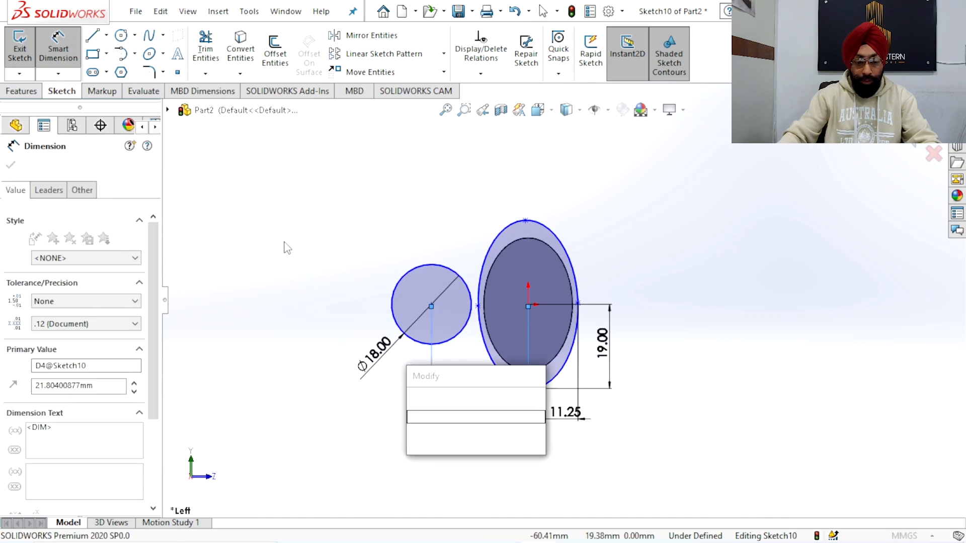
right_click(260, 218)
left_click(361, 159)
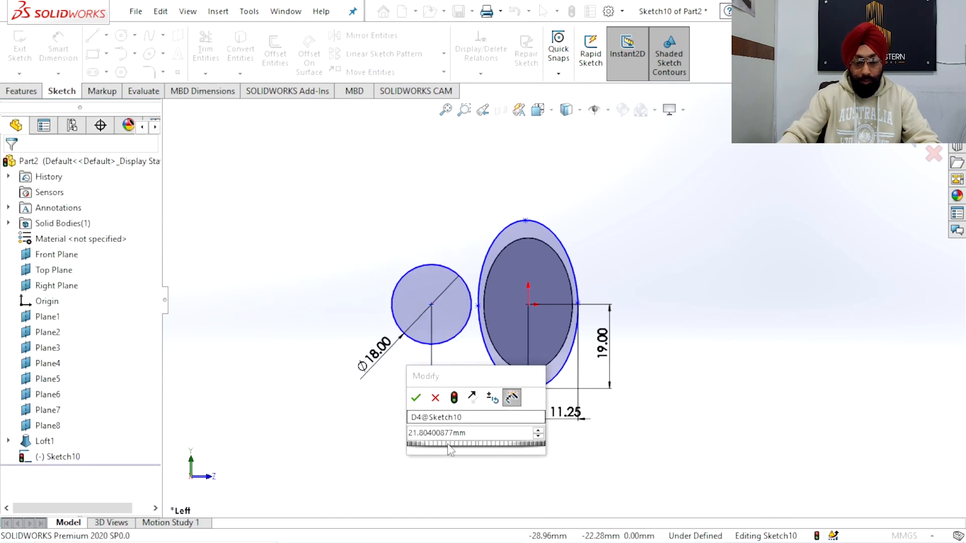
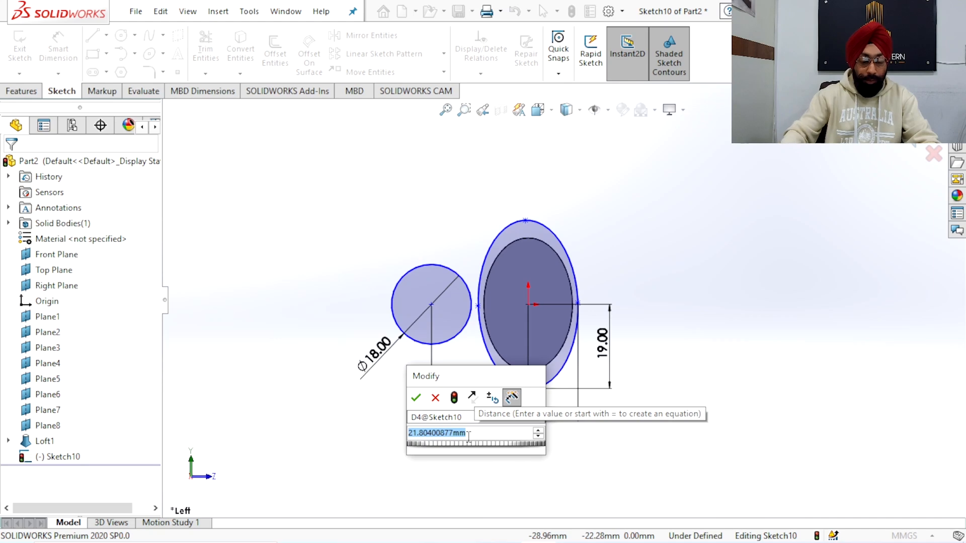
Set the horizontal distance between the circle's centre and the origin to 16 mm
type("16")
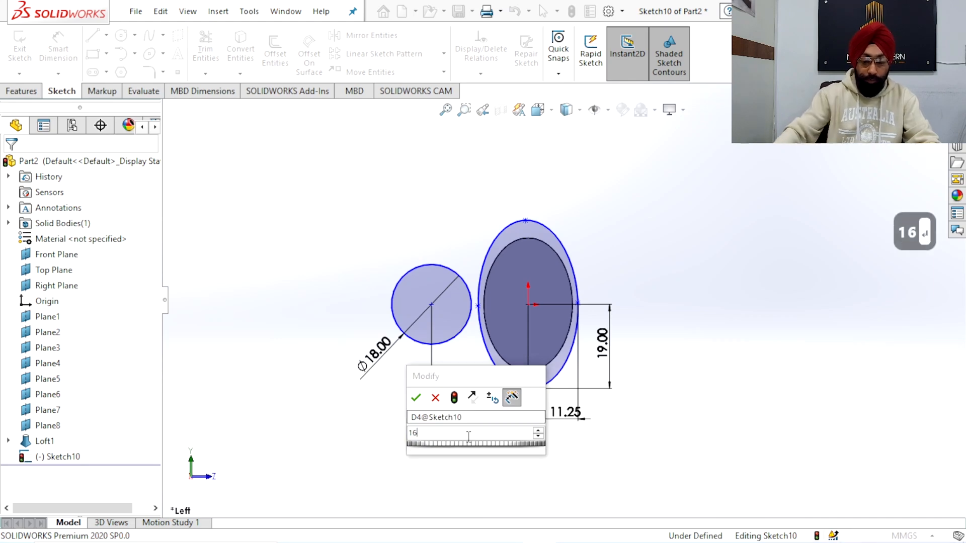
key("Escape")
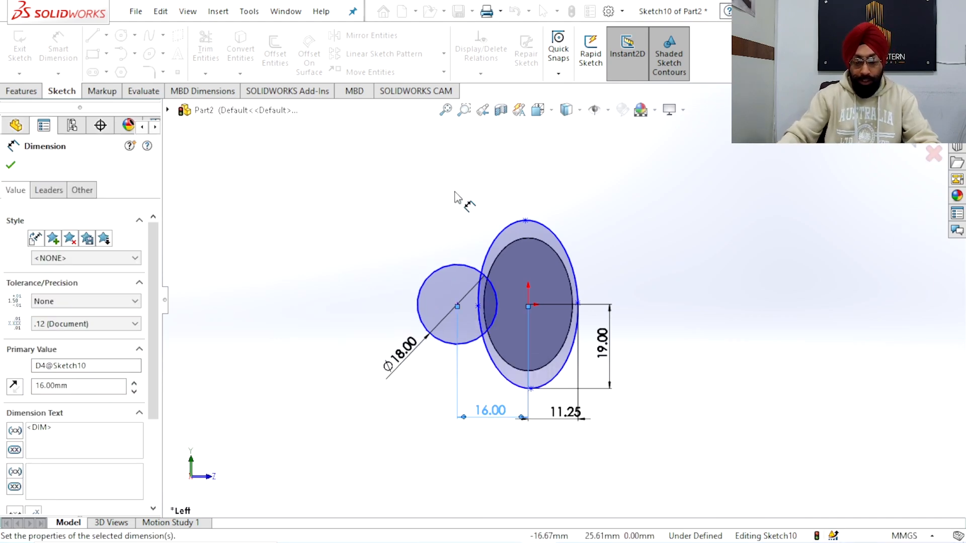
scroll(455, 192, "down", 3)
scroll(472, 221, "up", 2)
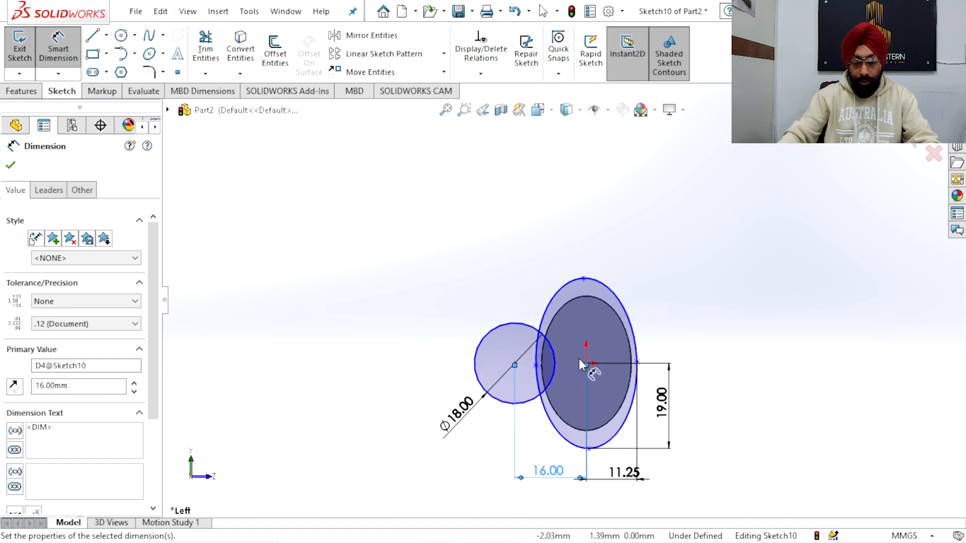
scroll(607, 384, "down", 2)
right_click(394, 210)
left_click(426, 252)
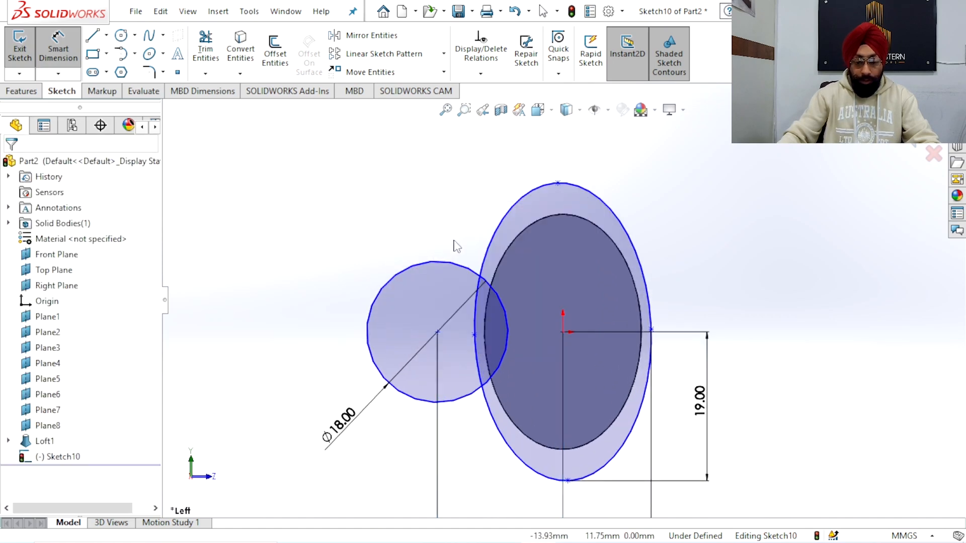
Trim away the overlapping arcs where the 18 mm circle and the larger ellipse intersect, leaving one continuous outer outline
scroll(472, 312, "up", 3)
scroll(493, 328, "down", 2)
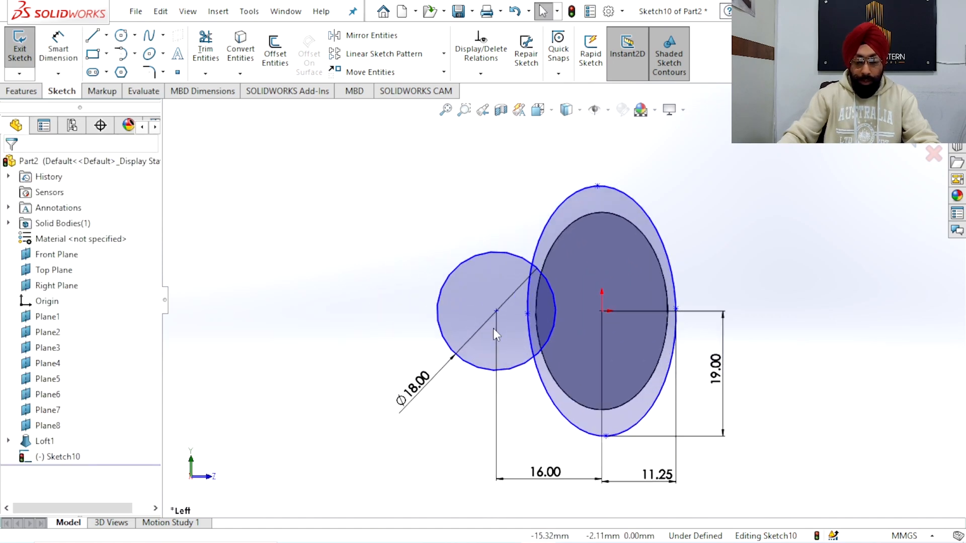
left_click(213, 57)
scroll(534, 247, "down", 2)
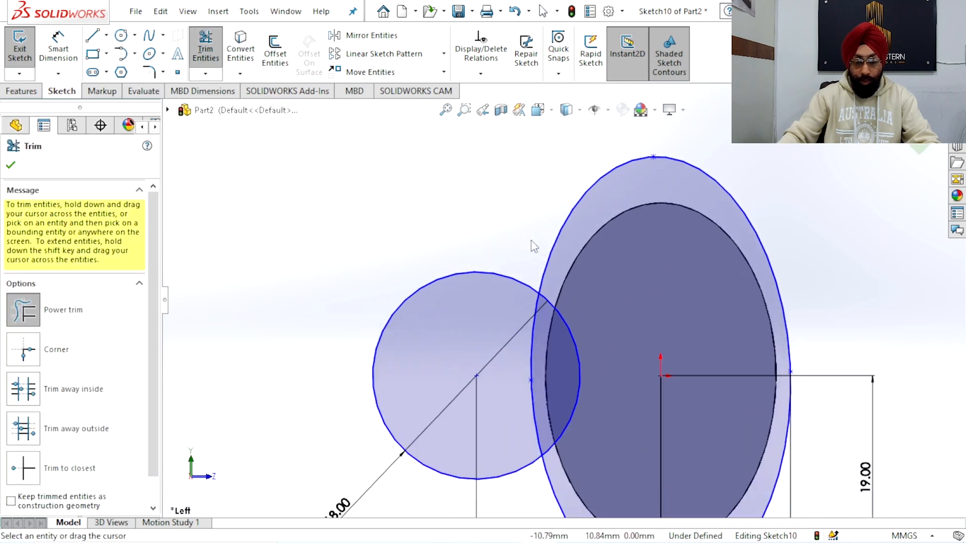
left_click(544, 301)
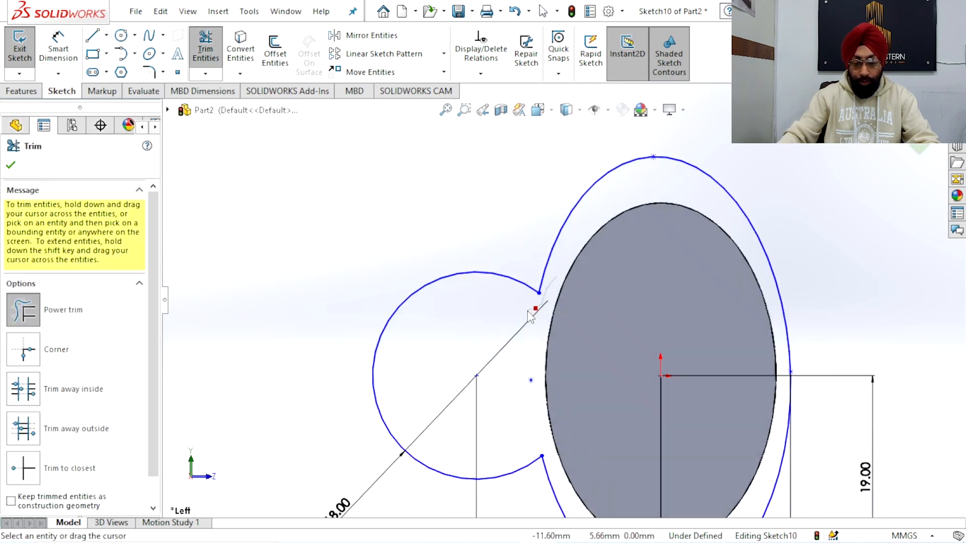
Add a 20.32 mm radius sketch fillet at the lower junction between the circle and the larger ellipse
scroll(520, 334, "up", 5)
scroll(551, 380, "down", 3)
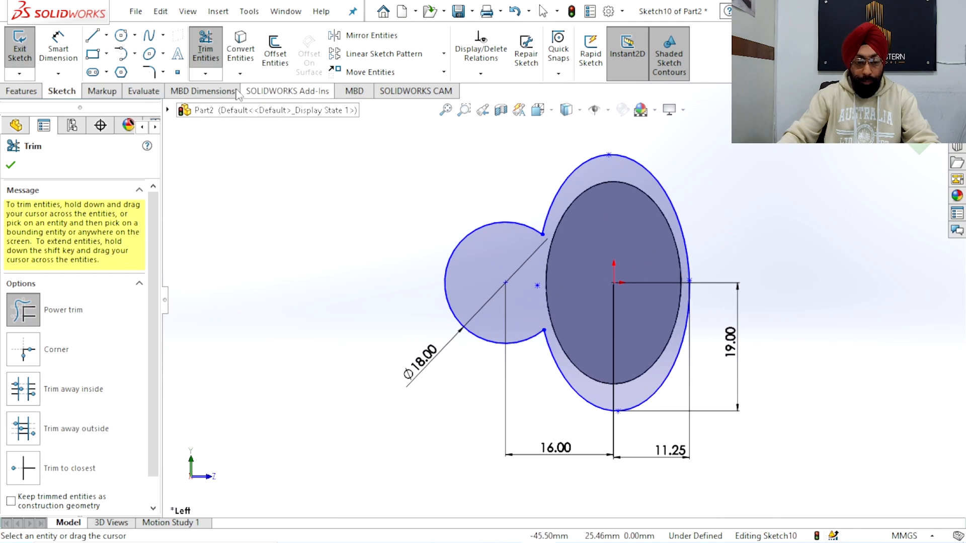
left_click(150, 72)
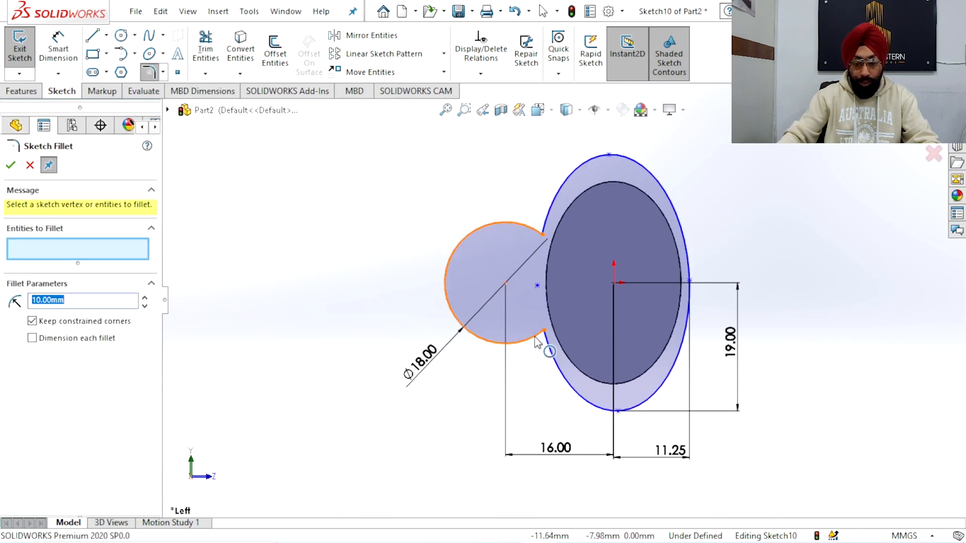
left_click(550, 354)
left_click(551, 354)
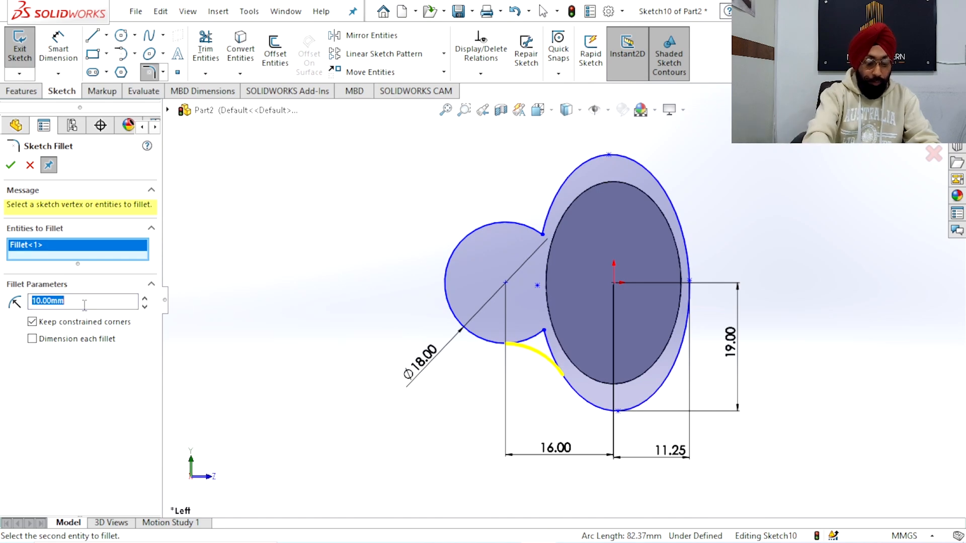
type("20.32")
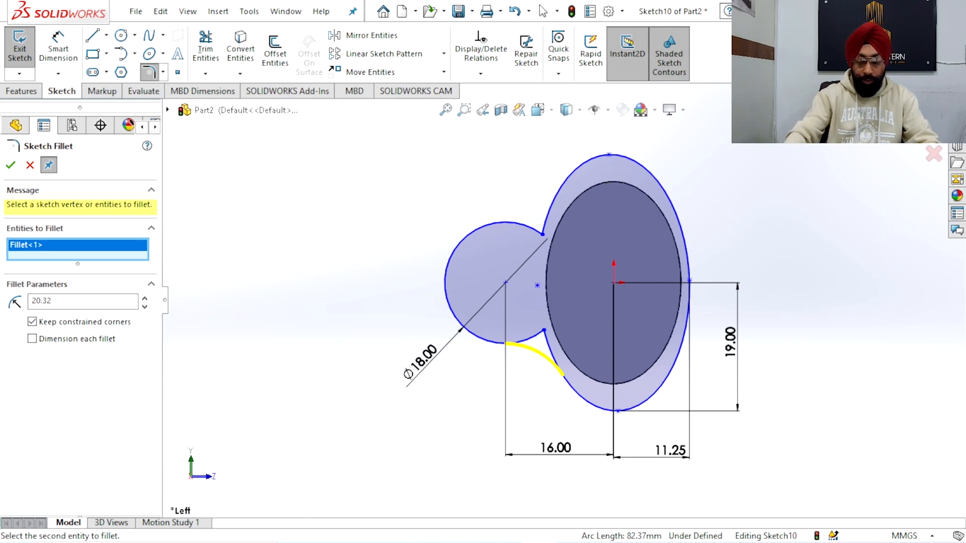
left_click(9, 167)
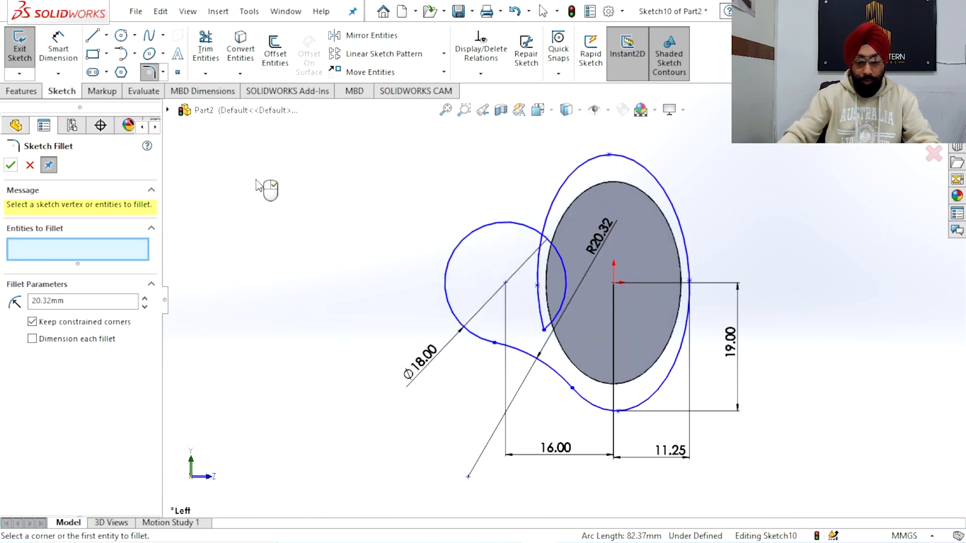
Power trim the restored circle and ellipse segments that overlap inside the outline
scroll(576, 255, "up", 2)
scroll(576, 256, "down", 2)
scroll(576, 255, "down", 2)
scroll(587, 261, "up", 2)
scroll(587, 261, "down", 2)
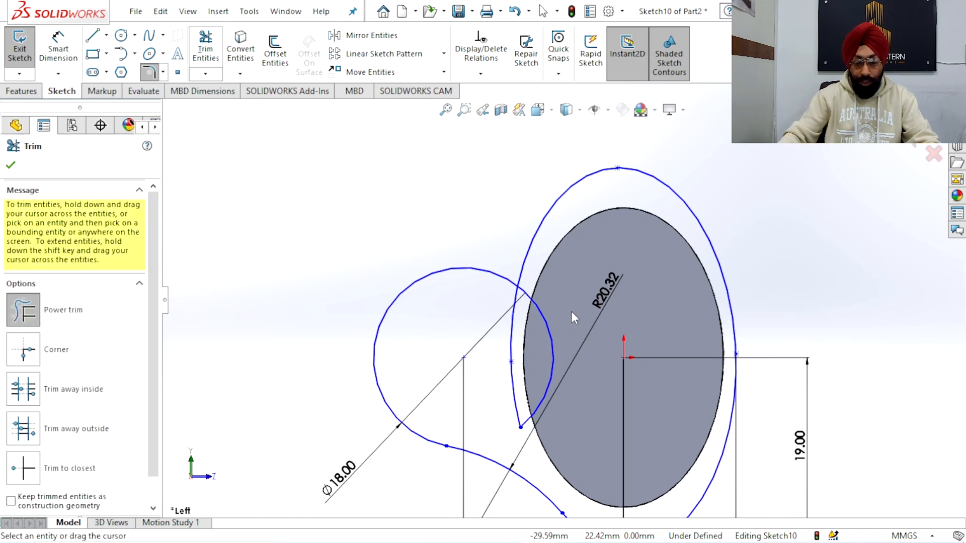
left_click_drag(553, 324, 508, 327)
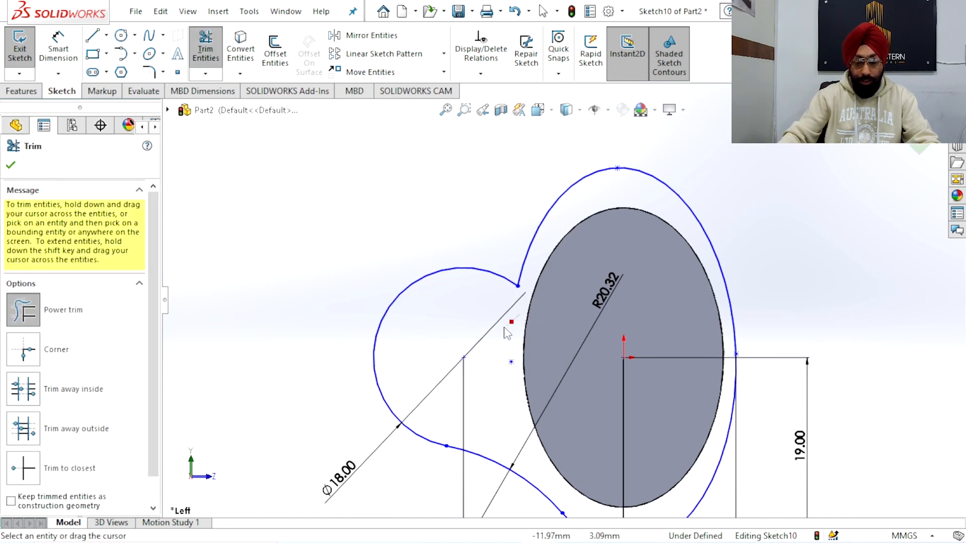
Try to round the upper junction between the circle and the ellipse with a 15 mm radius sketch fillet
left_click(149, 72)
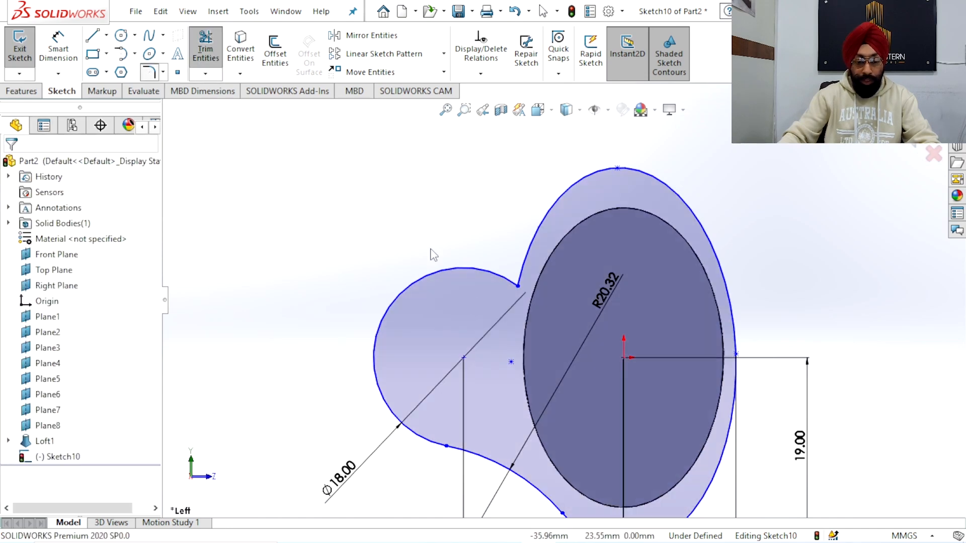
left_click(518, 285)
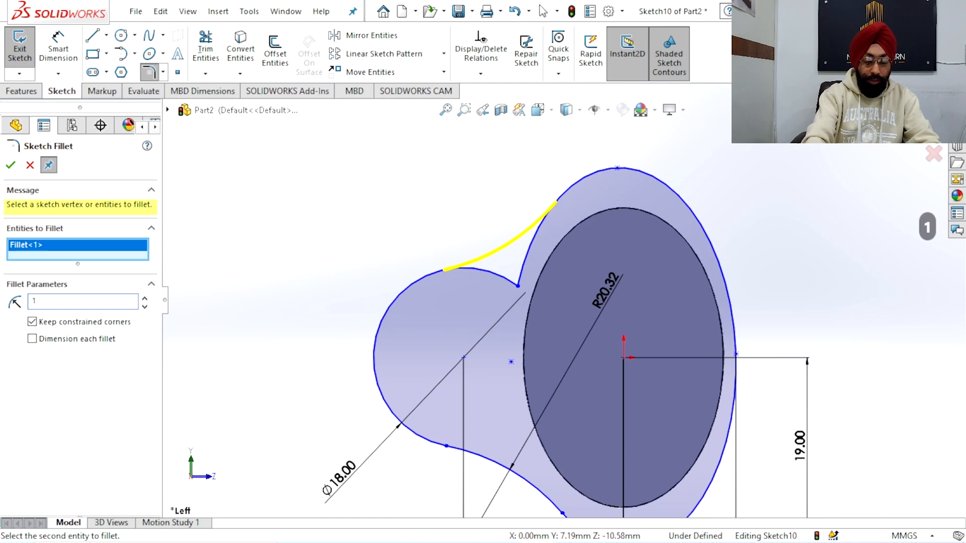
key("Return")
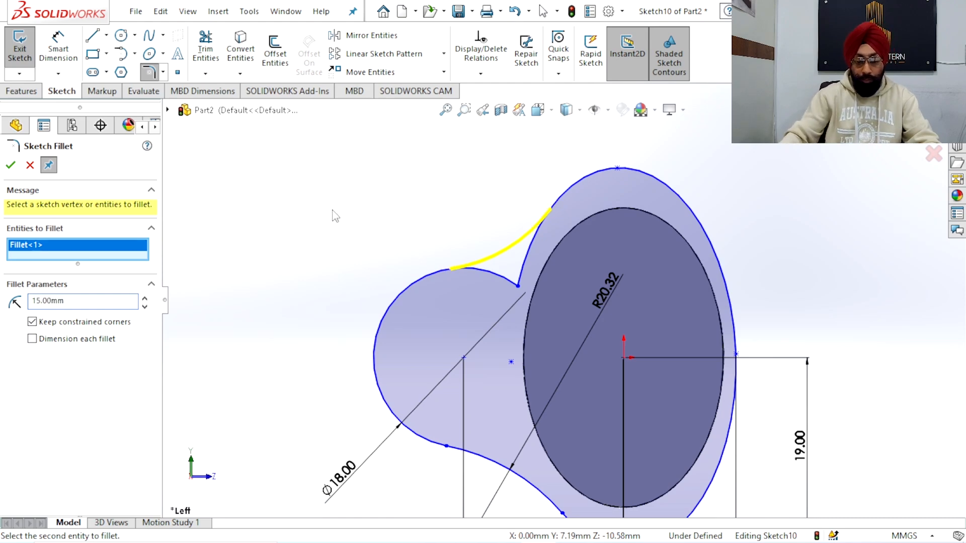
left_click(11, 165)
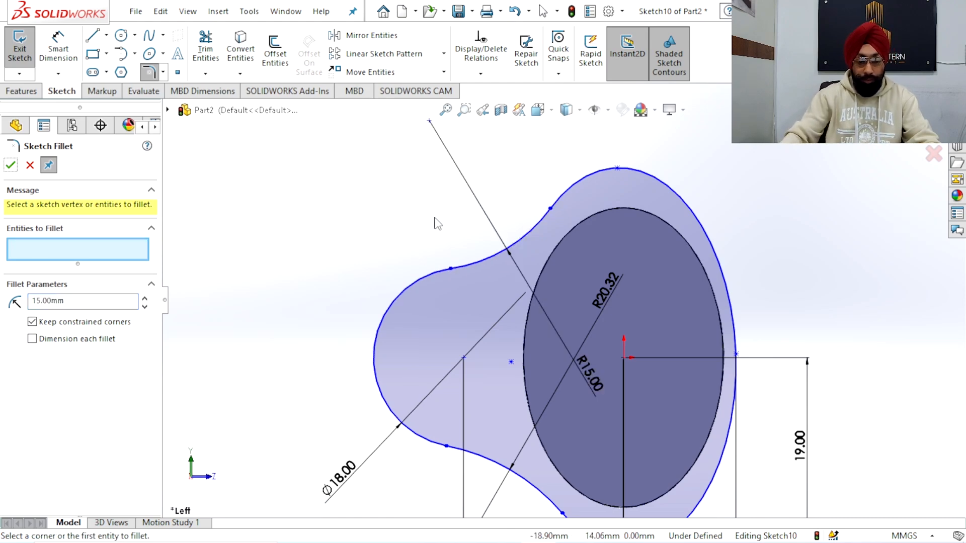
key("f")
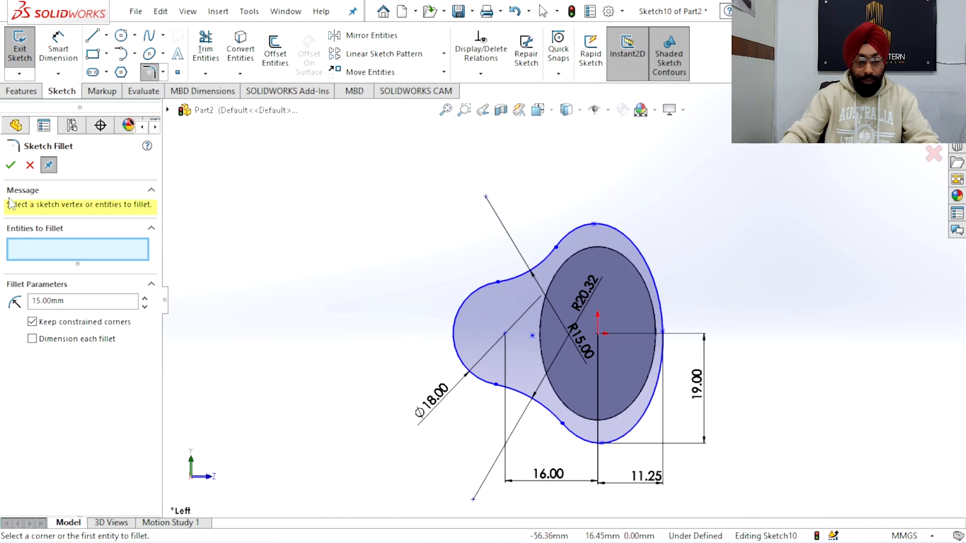
left_click(29, 165)
Undo the 15 mm sketch fillet at the upper junction
scroll(571, 297, "up", 2)
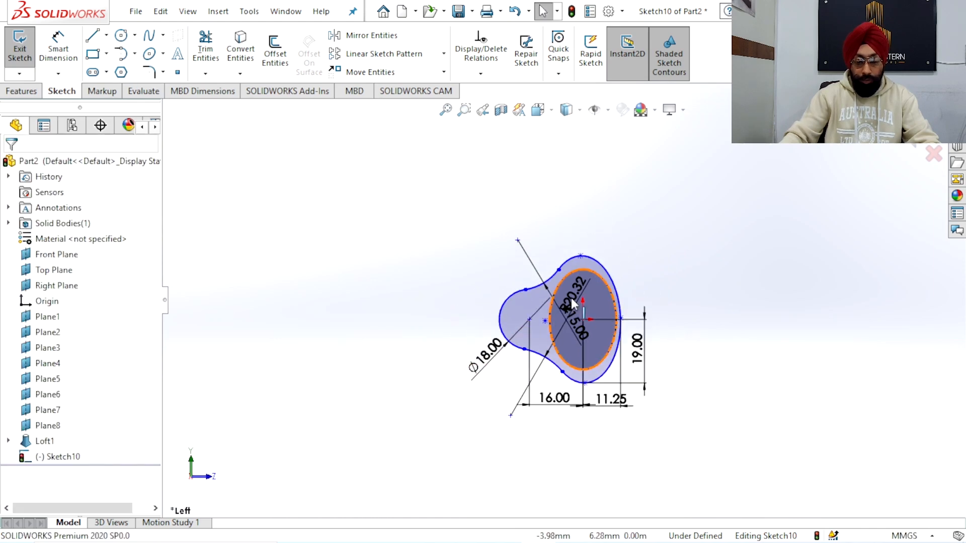
scroll(571, 298, "down", 2)
scroll(551, 227, "down", 2)
scroll(564, 231, "up", 2)
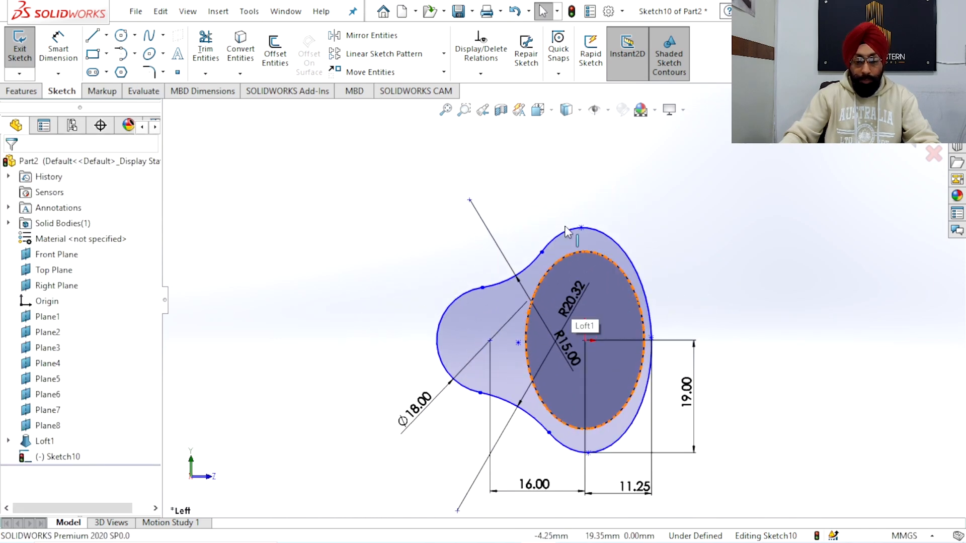
key("ctrl+z")
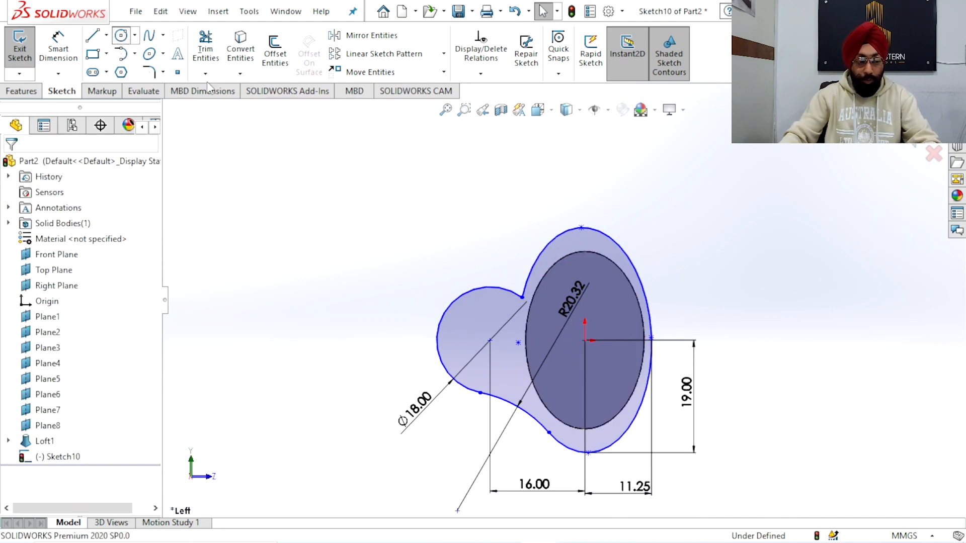
Draw a circle centred directly above the ellipse's highest point and set its radius to 7.60 mm
left_click(121, 35)
scroll(622, 299, "down", 3)
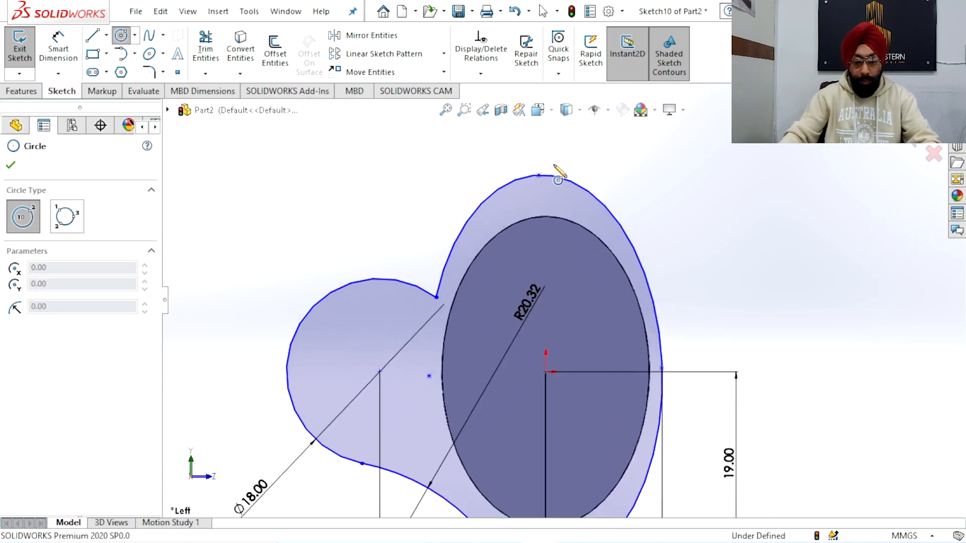
left_click(539, 134)
left_click(577, 164)
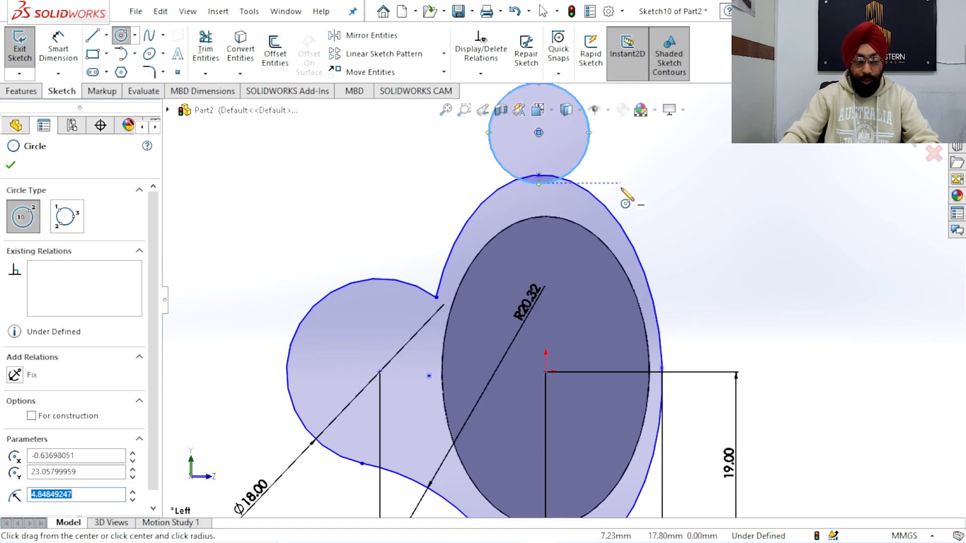
scroll(625, 199, "up", 3)
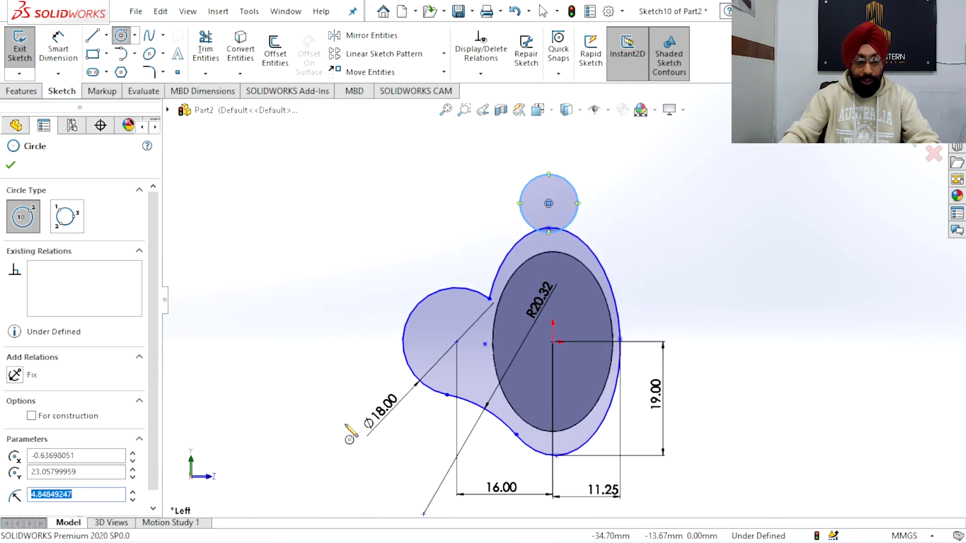
type("7.60")
key("Return")
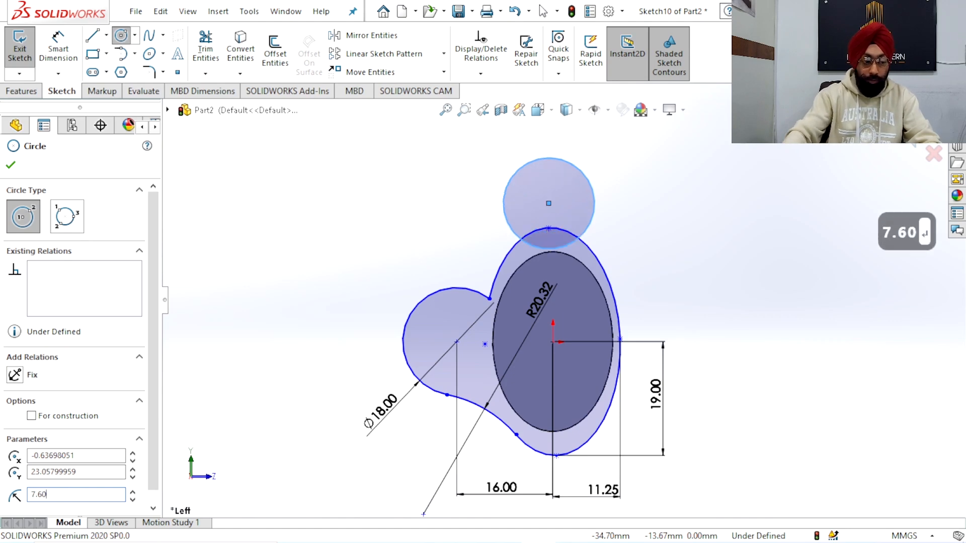
Add a diameter dimension to the circle above the ellipse, accepting its current size
left_click(59, 54)
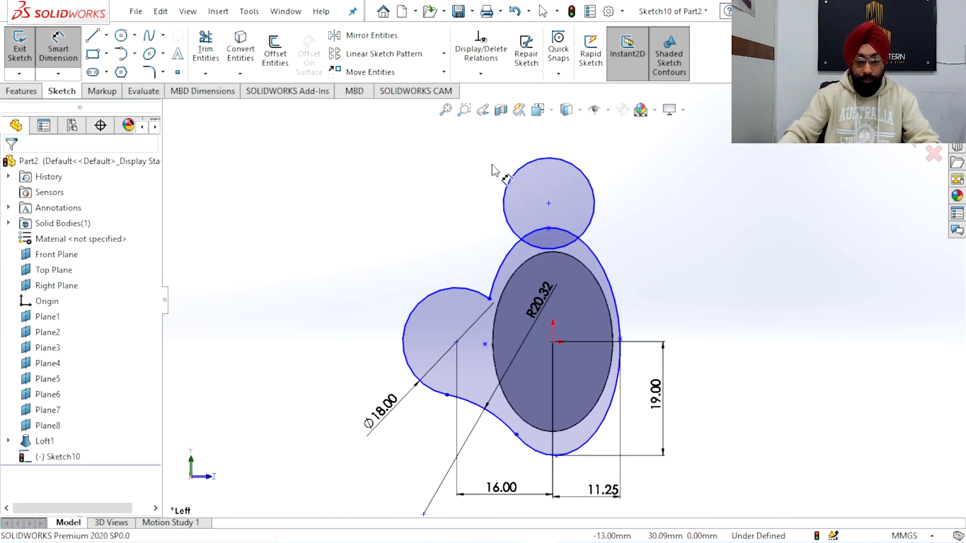
left_click(578, 172)
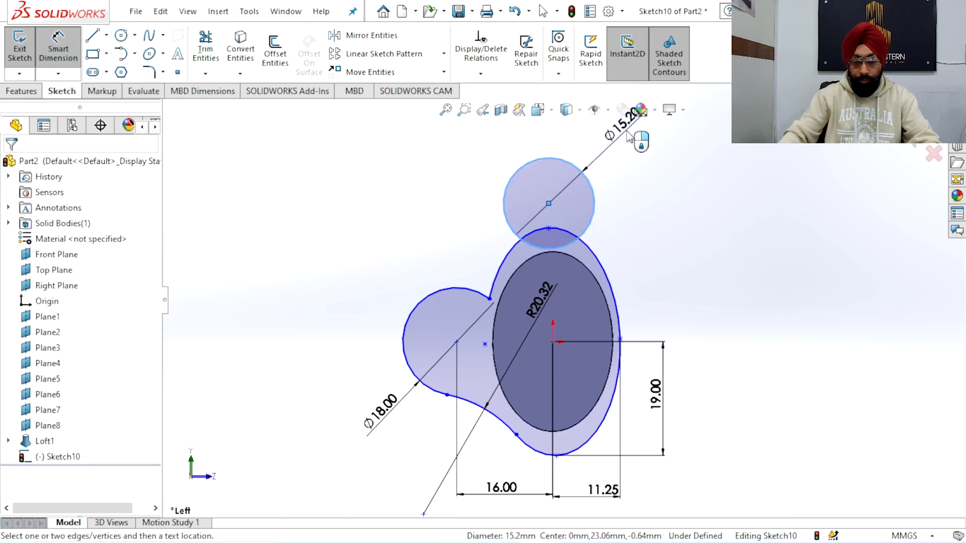
left_click(628, 135)
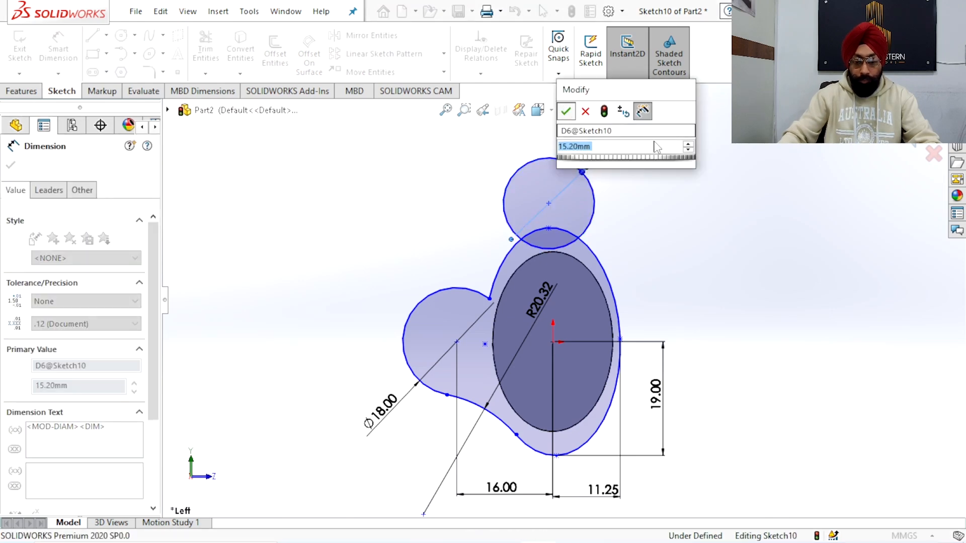
key("Return")
right_click(751, 198)
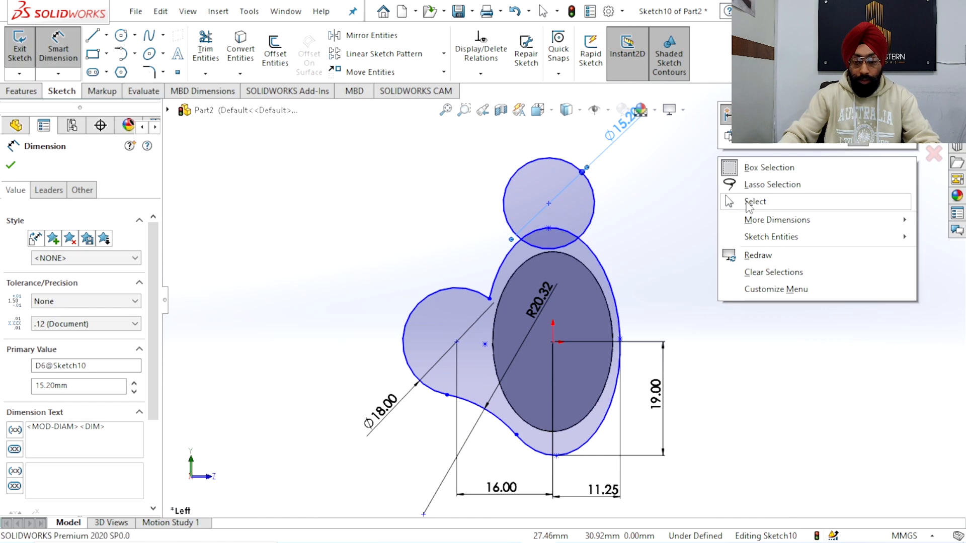
left_click(751, 200)
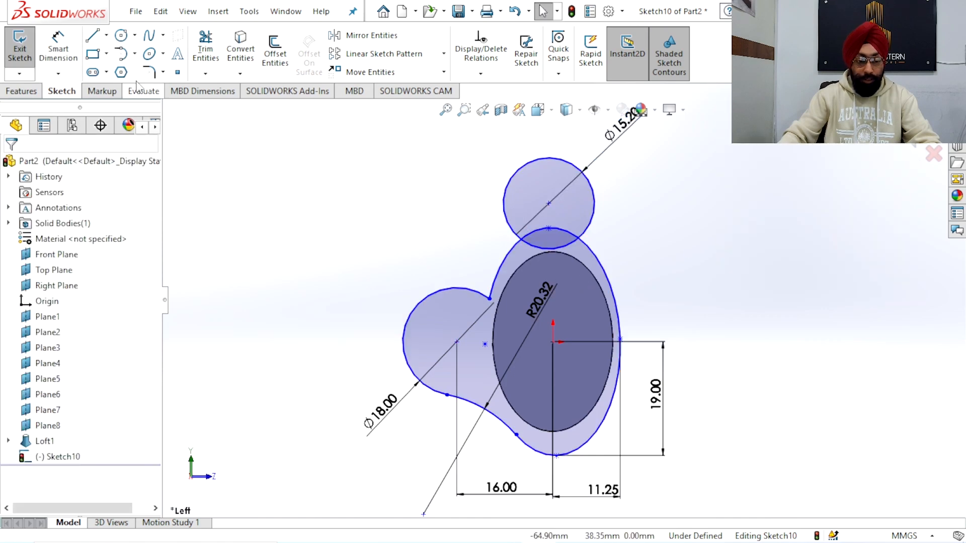
Draw a 3-point arc of about 14 mm radius from the left circle to the upper circle, bulging toward the ellipse
left_click(134, 54)
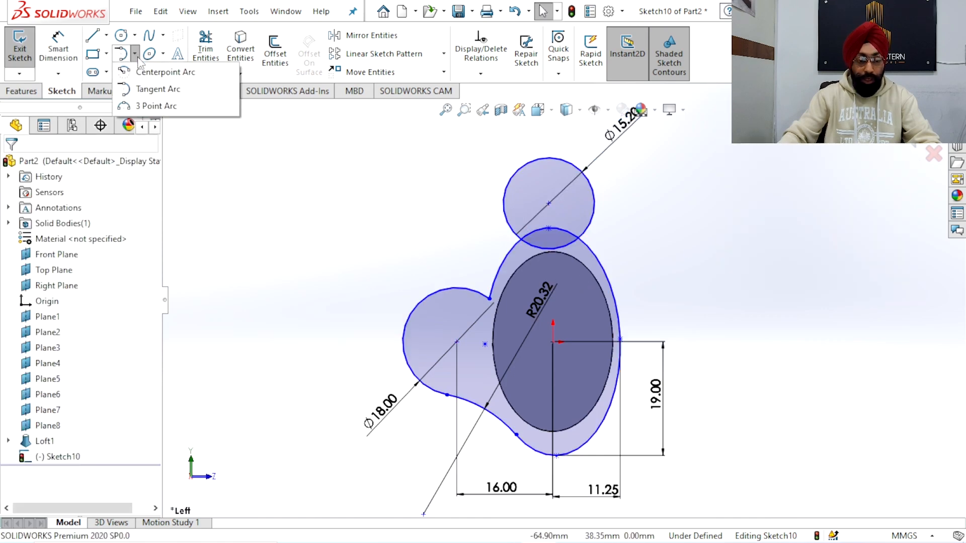
left_click(137, 104)
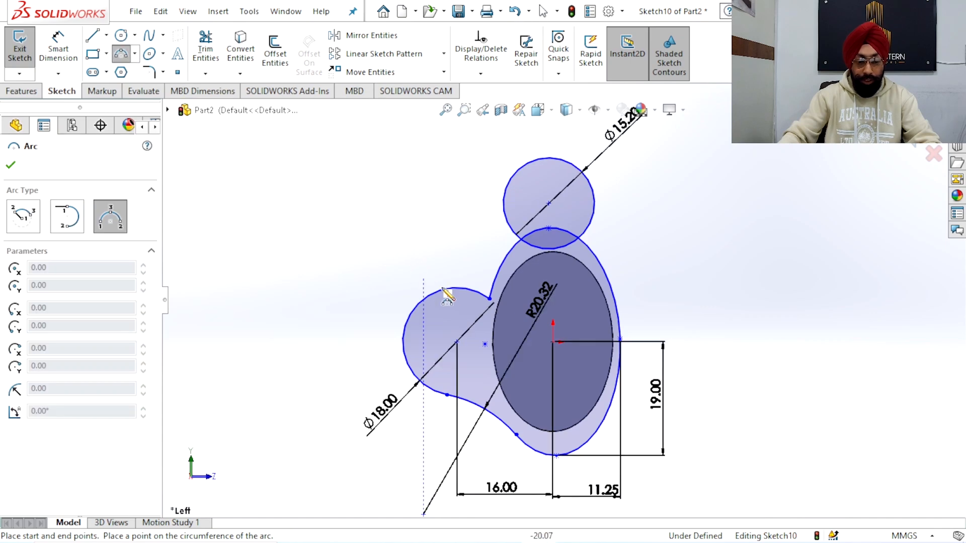
left_click(406, 320)
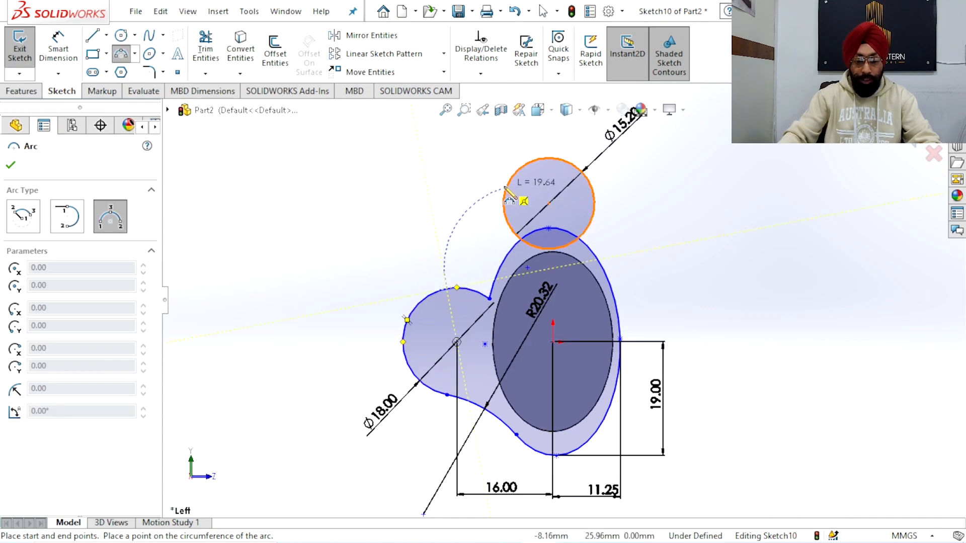
left_click(504, 213)
left_click(495, 256)
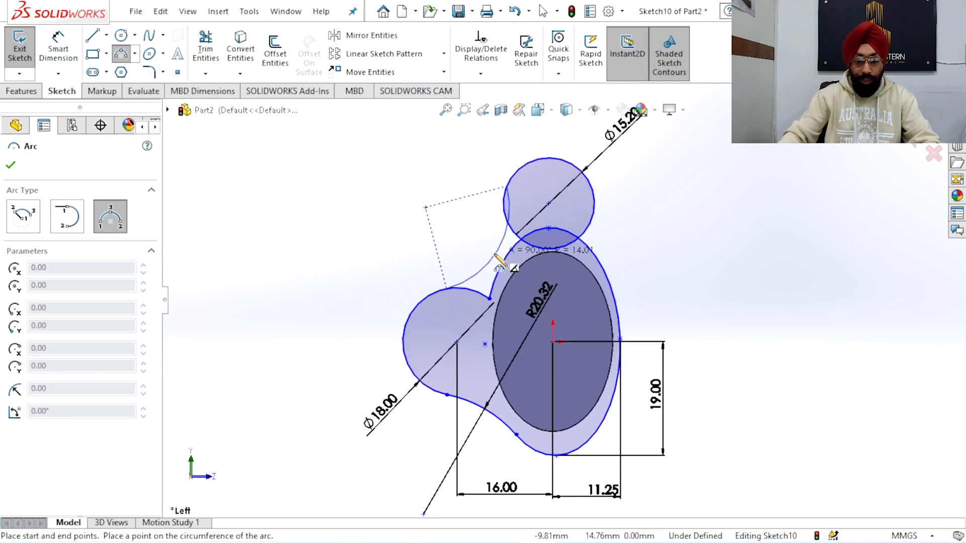
Dimension the arc joining the left circle and the upper circle with a radius of 15 mm
right_click(339, 189)
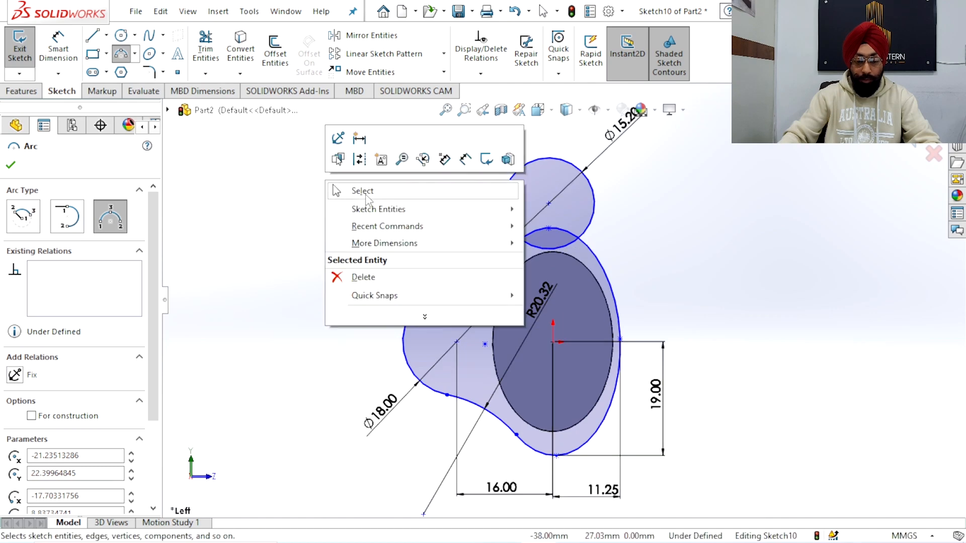
left_click(362, 191)
left_click(65, 51)
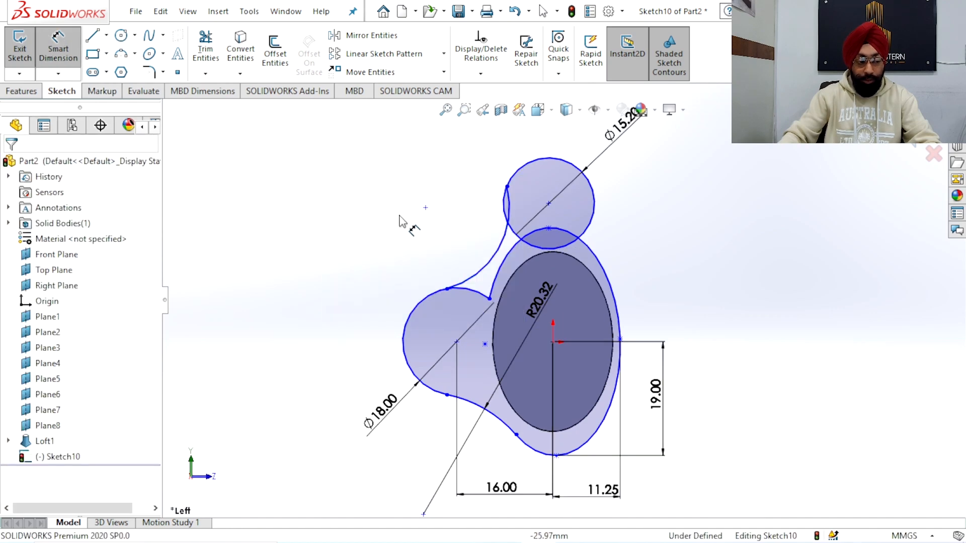
left_click(451, 243)
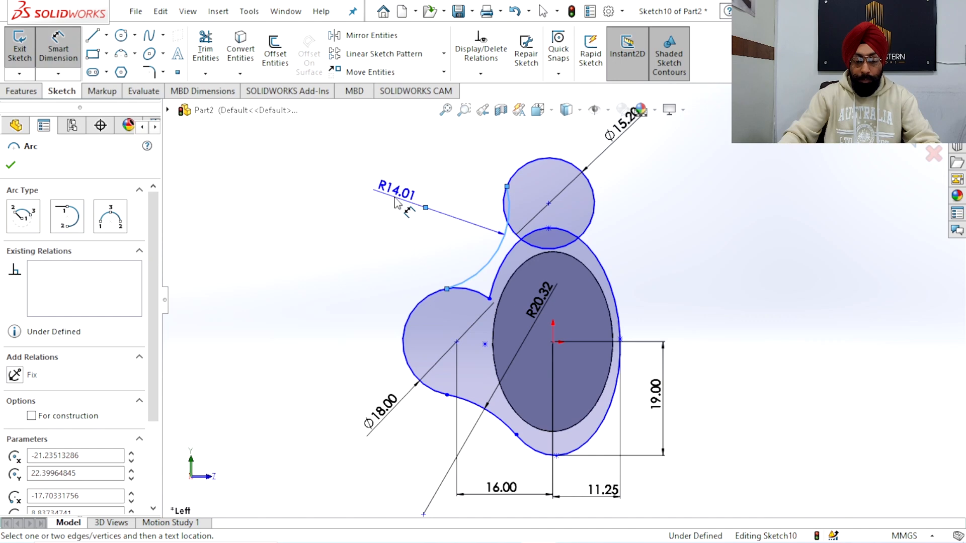
left_click(395, 182)
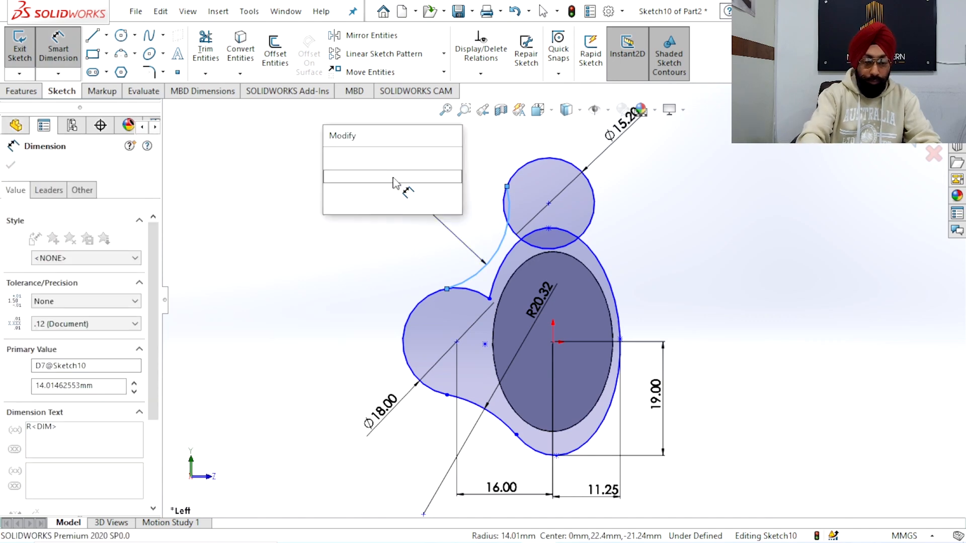
type("15")
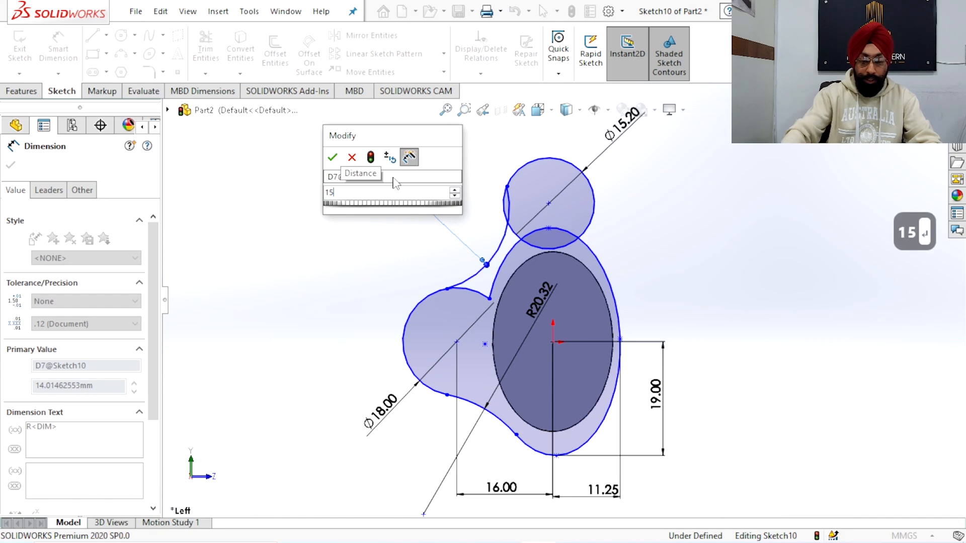
key("Return")
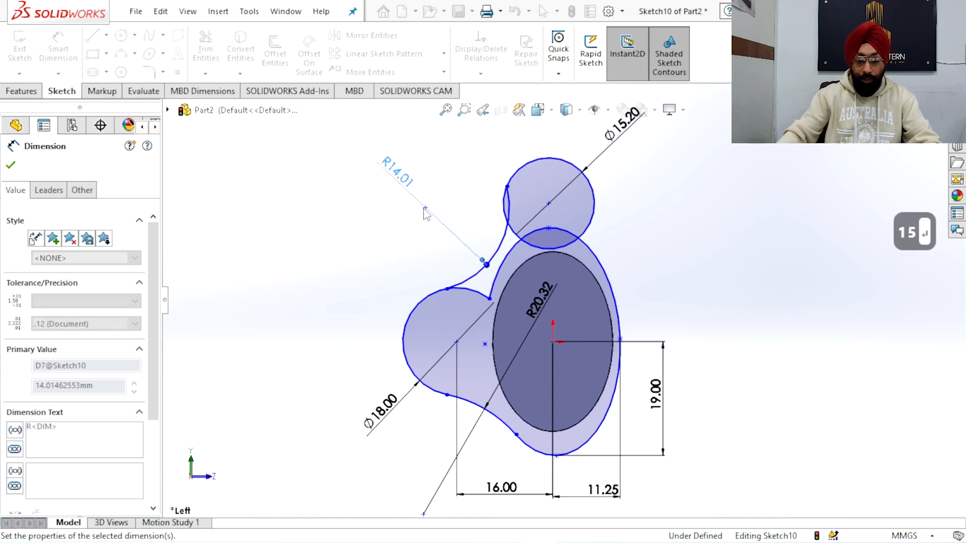
right_click(332, 220)
left_click(342, 252)
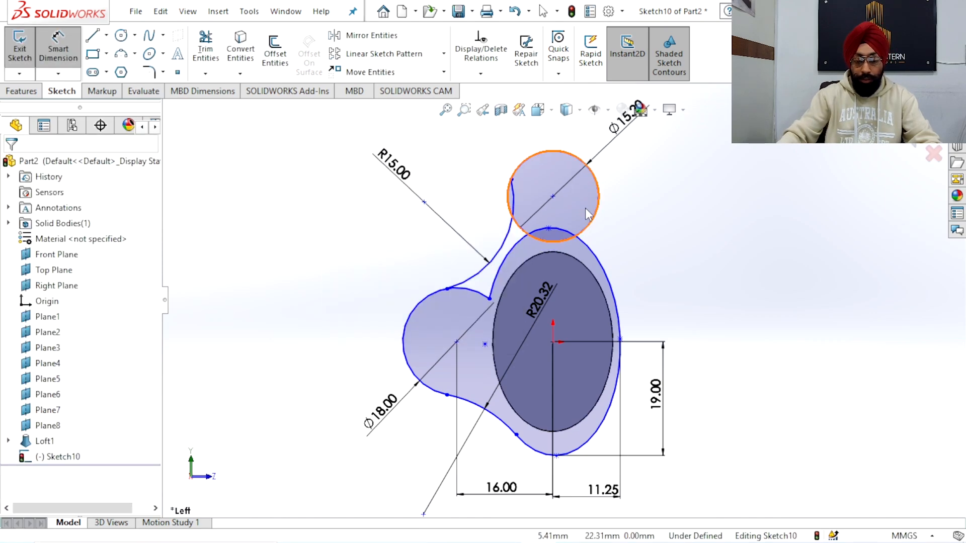
Make the 15 mm connecting arc tangent to the upper circle
left_click(511, 207)
left_click(509, 208, "ctrl")
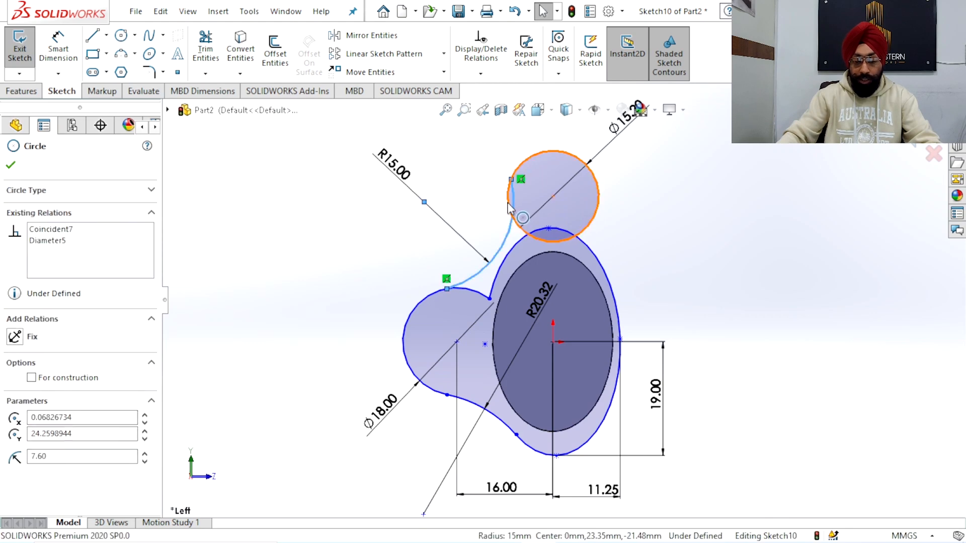
left_click(16, 413)
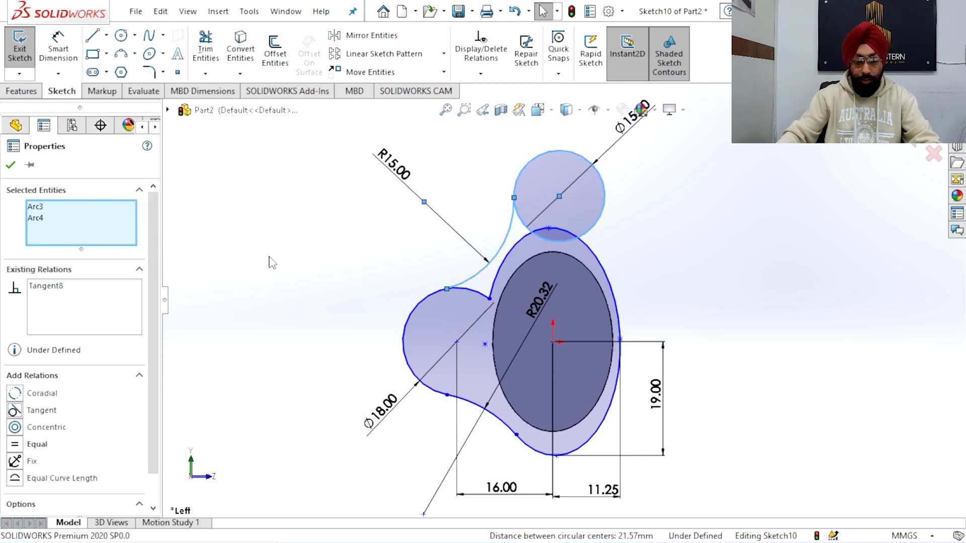
left_click(269, 261)
Align the upper circle's centre vertically with the origin
scroll(532, 242, "up", 2)
scroll(588, 231, "down", 3)
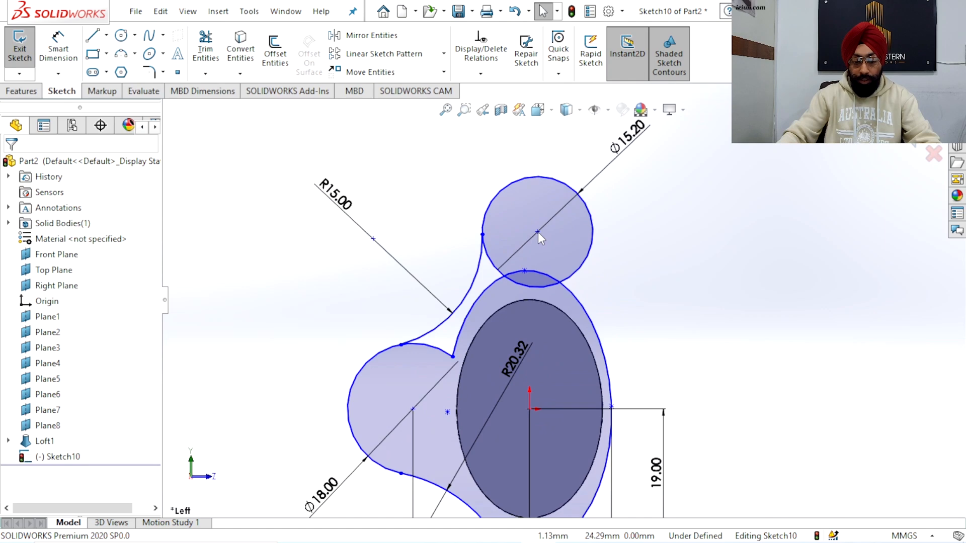
left_click(538, 232)
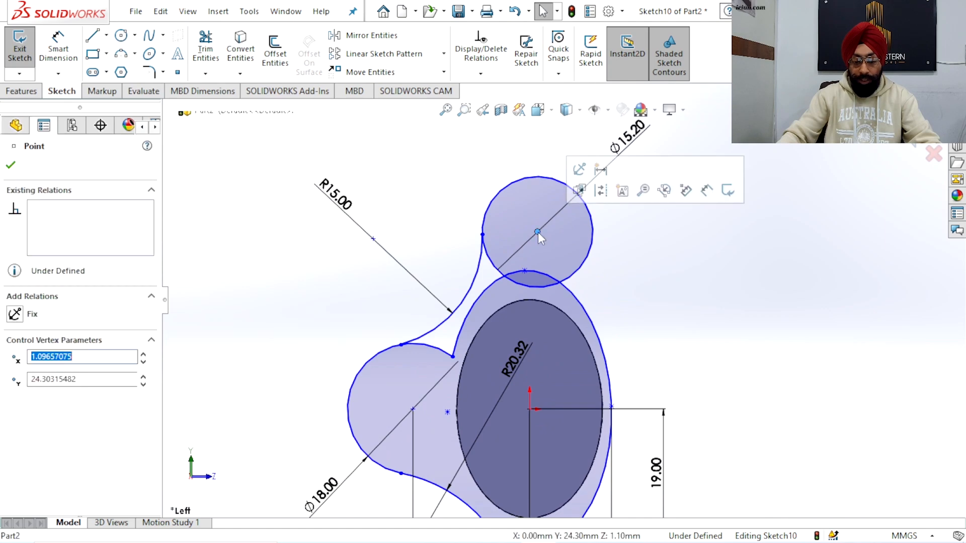
left_click(530, 409, "ctrl")
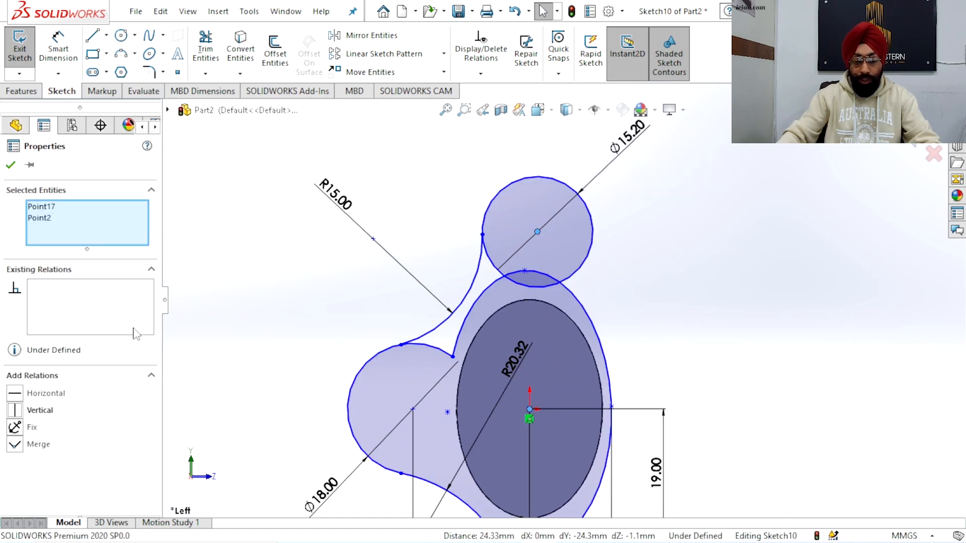
left_click(36, 410)
left_click(231, 255)
Align the left circle's centre horizontally with the origin
scroll(457, 334, "up", 3)
scroll(490, 428, "down", 3)
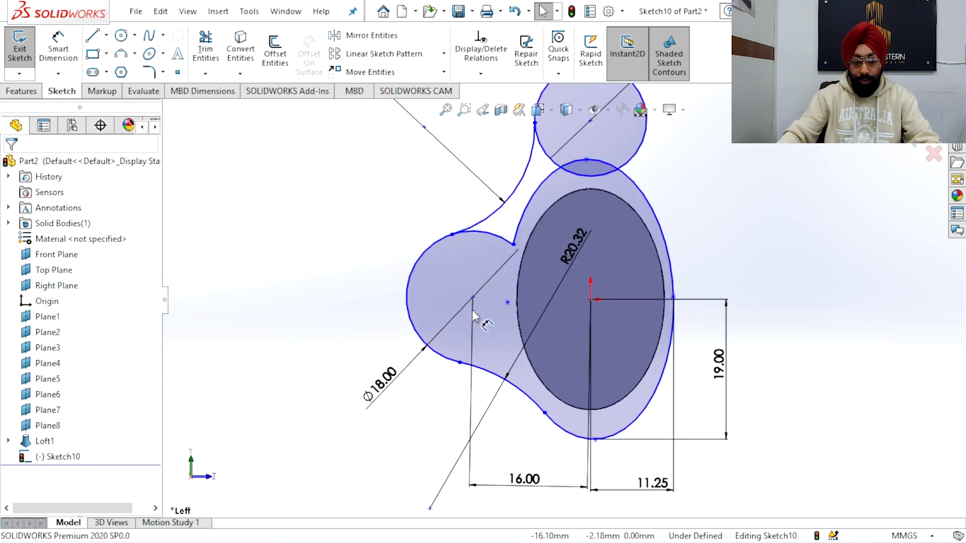
left_click(473, 297)
left_click(592, 300, "ctrl")
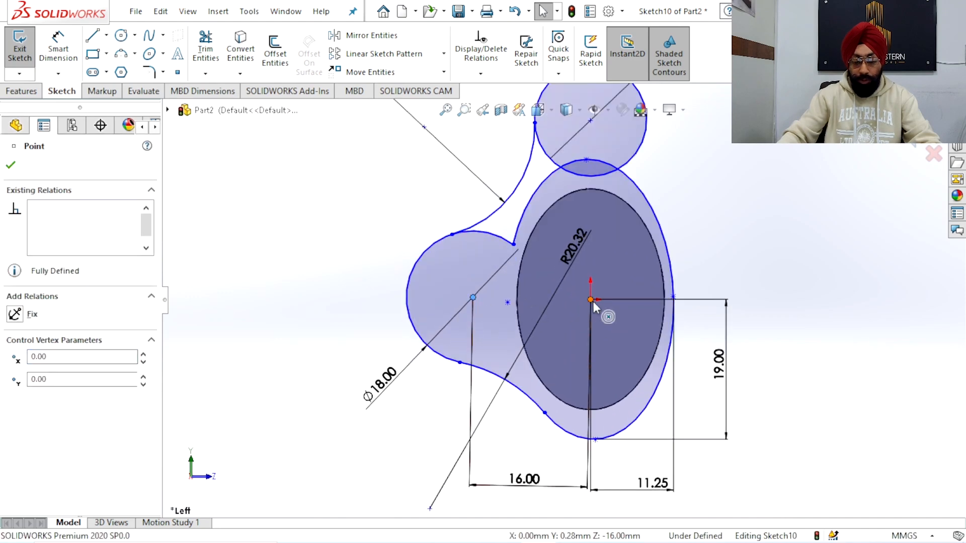
left_click(18, 395)
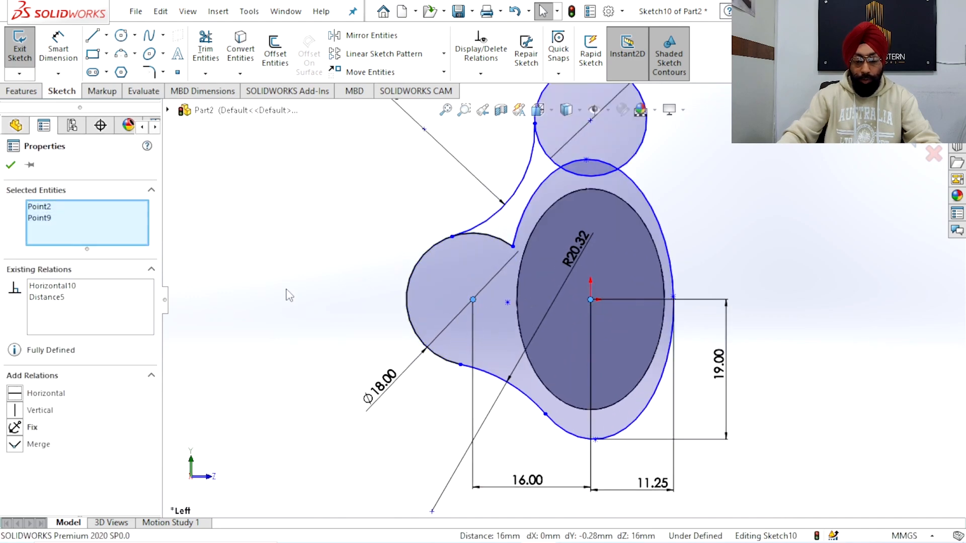
left_click(285, 289)
Draw a straight line from the right side of the upper circle down to the right side of the outer ellipse
scroll(563, 301, "up", 2)
scroll(642, 299, "down", 2)
scroll(644, 246, "up", 2)
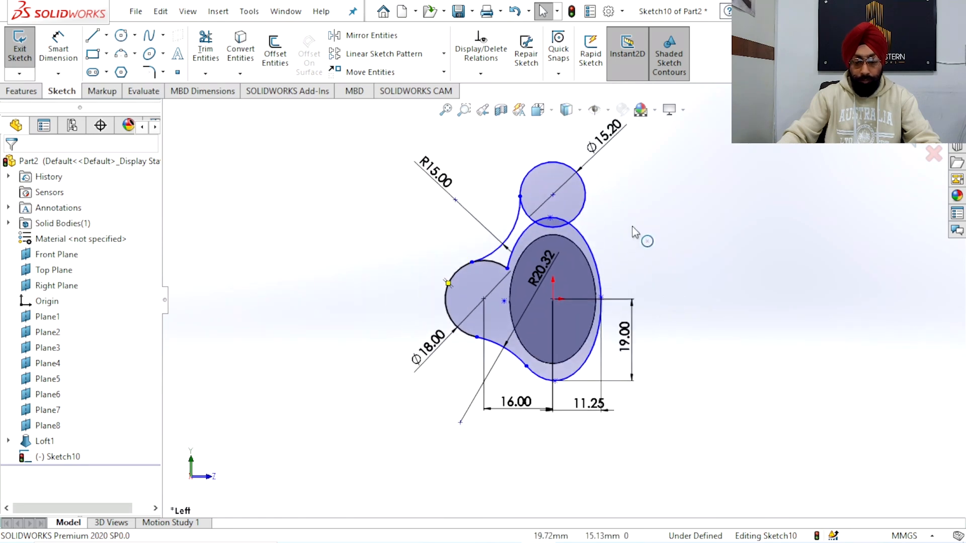
scroll(455, 211, "down", 2)
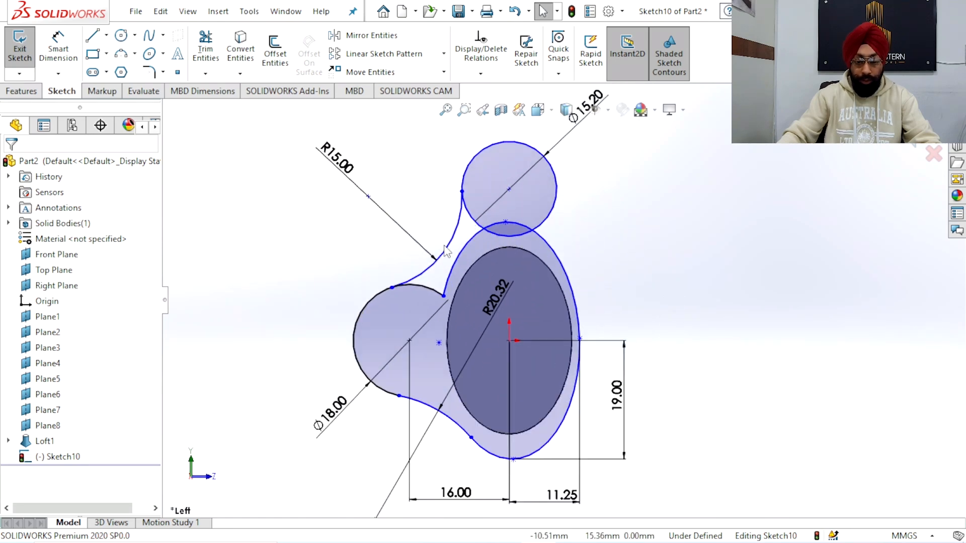
left_click(92, 35)
left_click(557, 189)
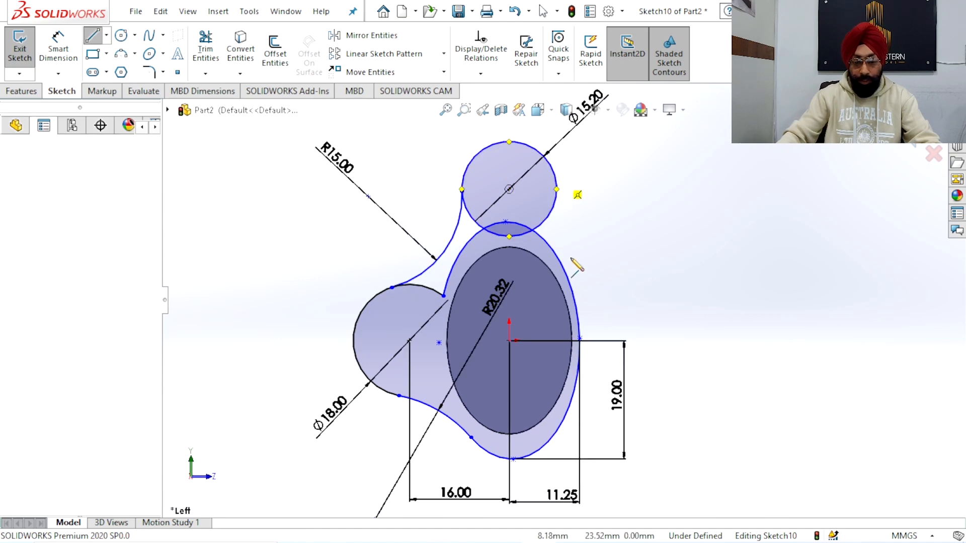
left_click(577, 314)
right_click(639, 184)
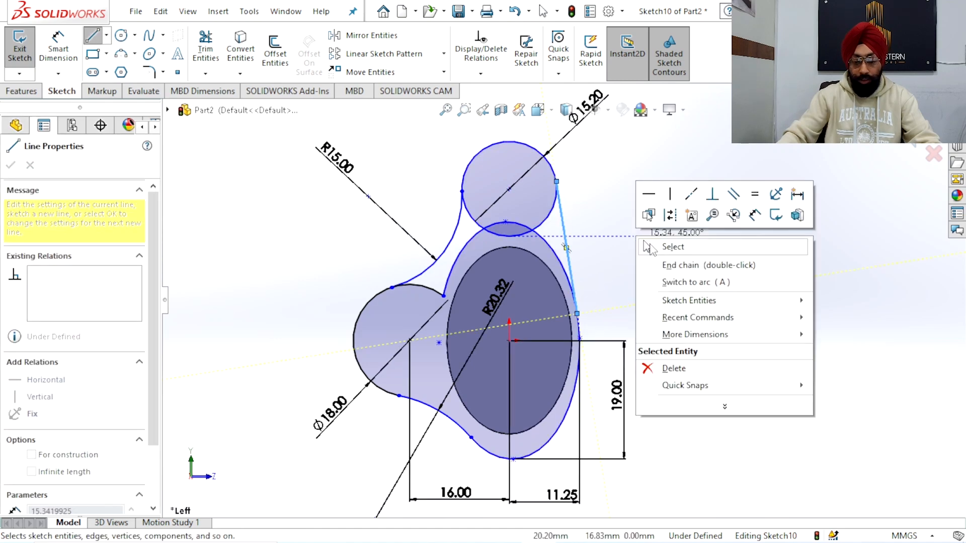
left_click(669, 248)
Trim the inner portions of the upper circle, left circle and outer ellipse to leave a single closed outline
left_click_drag(481, 198, 461, 261)
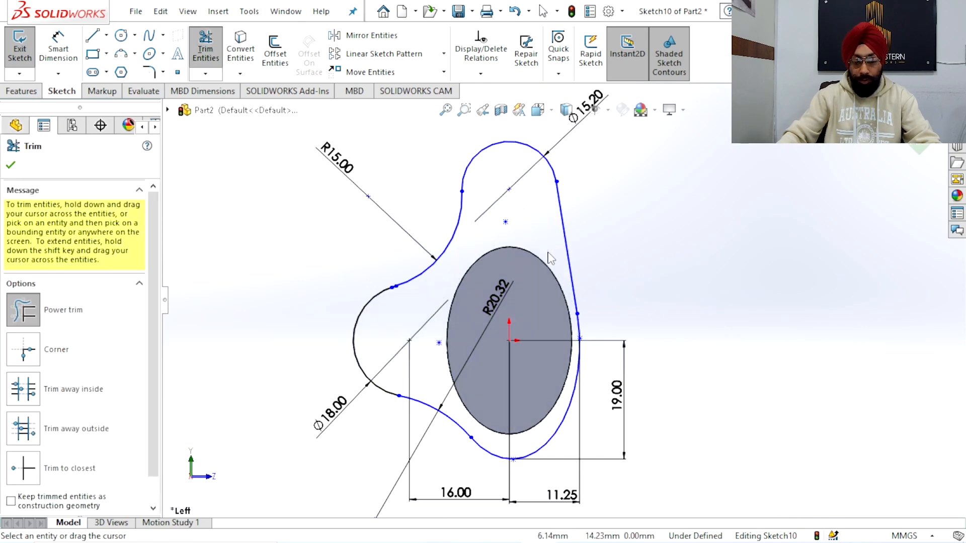
scroll(549, 257, "up", 4)
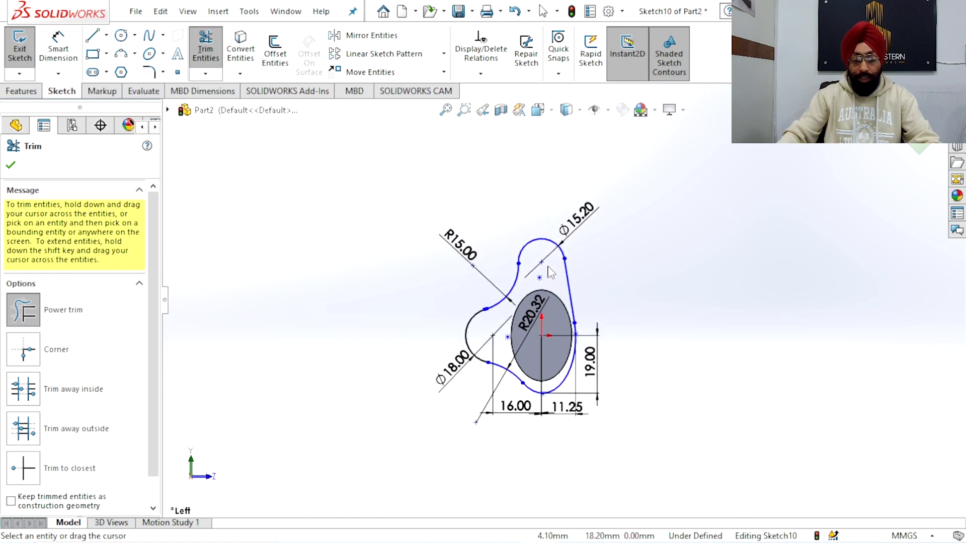
scroll(494, 341, "down", 10)
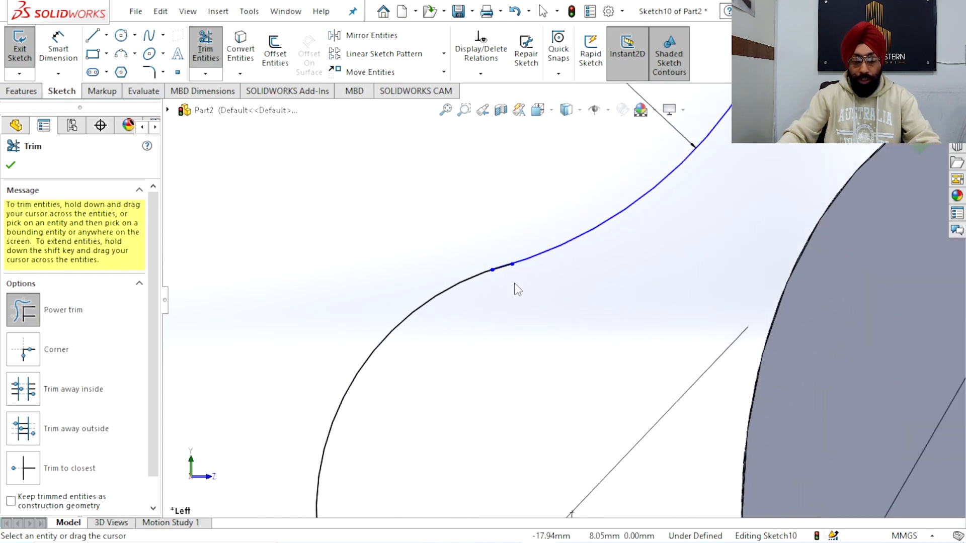
scroll(524, 257, "down", 4)
scroll(521, 285, "down", 2)
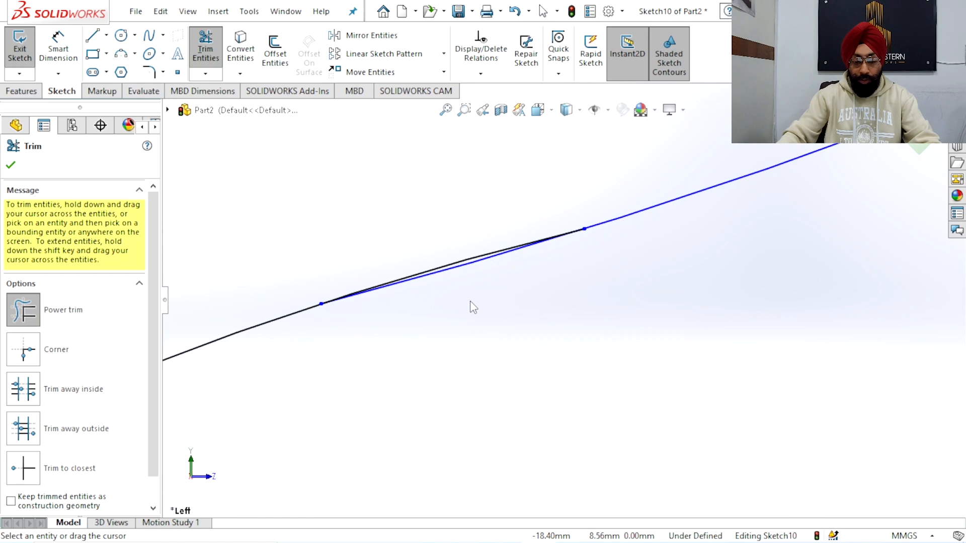
right_click(401, 195)
left_click(437, 237)
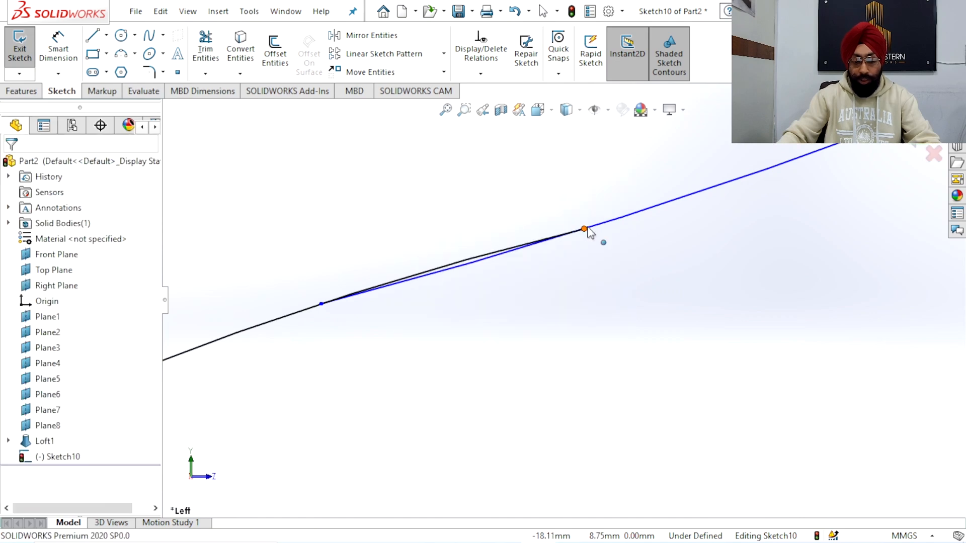
Make the 15 mm connecting arc tangent to the left circle's arc
left_click(606, 222)
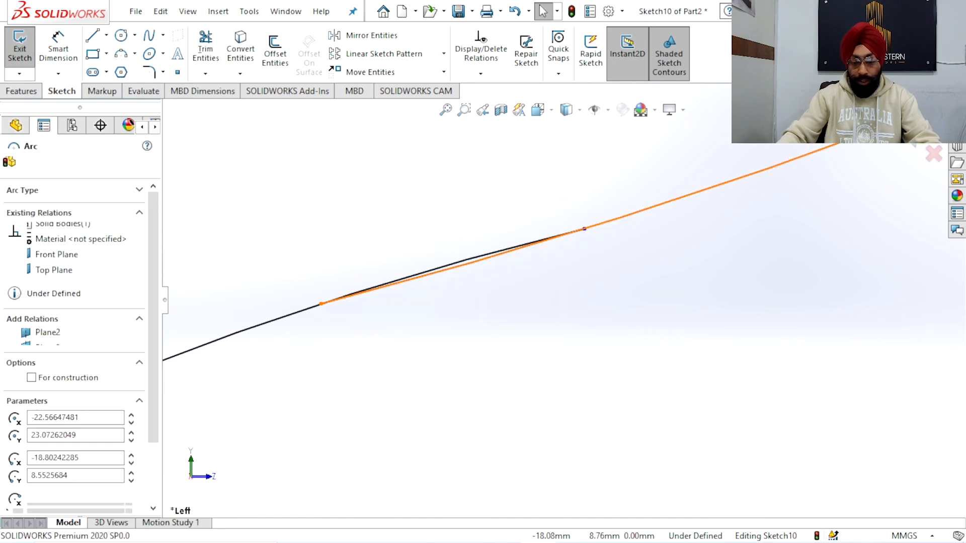
left_click(289, 315, "ctrl")
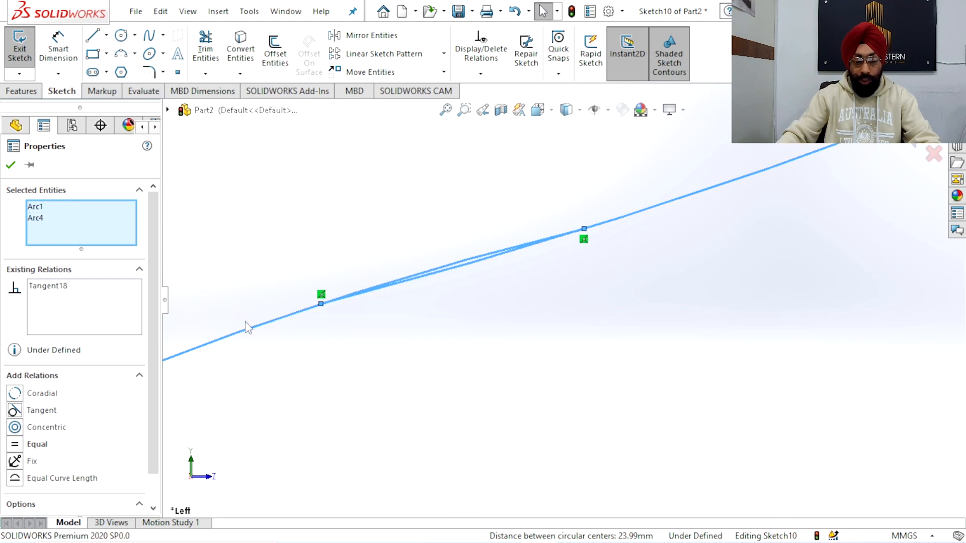
left_click(345, 248)
Exit the sketch and extrude the end-face profile as a 2 mm blind boss merged with the handle
scroll(390, 274, "up", 8)
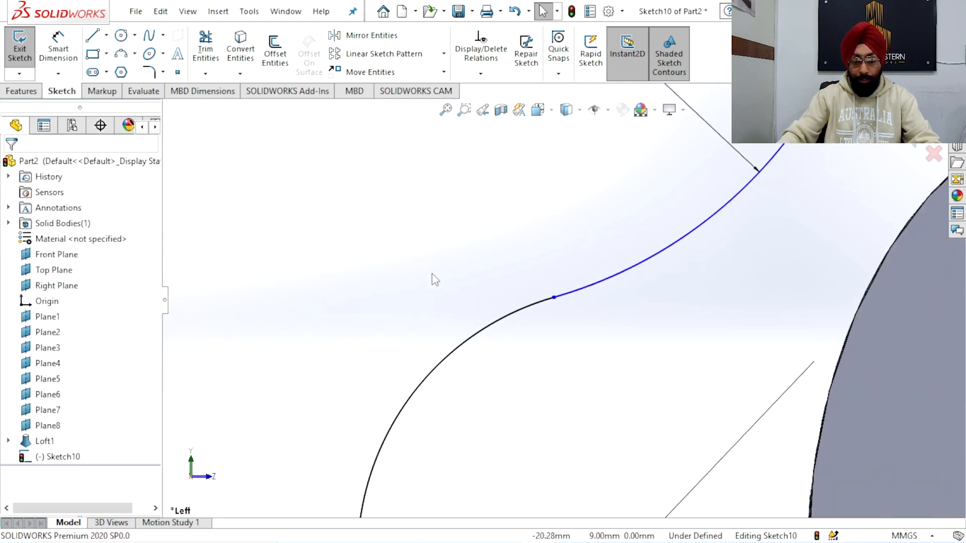
scroll(434, 279, "up", 5)
scroll(654, 422, "up", 2)
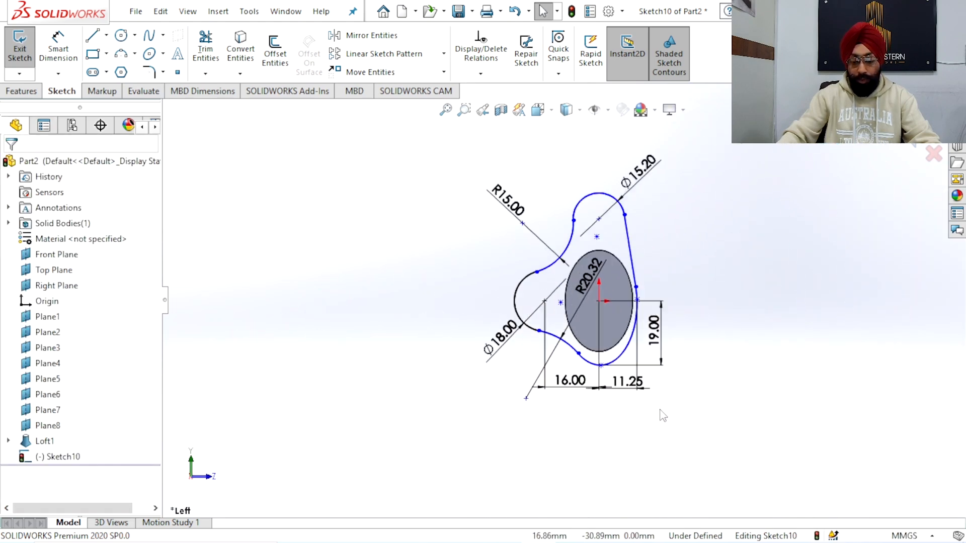
scroll(661, 415, "down", 2)
scroll(591, 293, "up", 2)
scroll(598, 249, "down", 1)
scroll(609, 246, "down", 1)
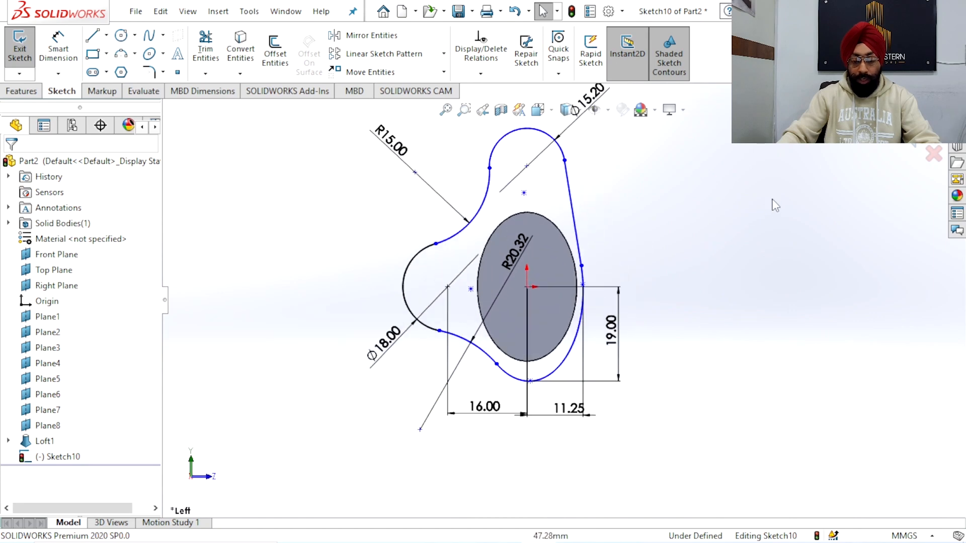
double_click(756, 194)
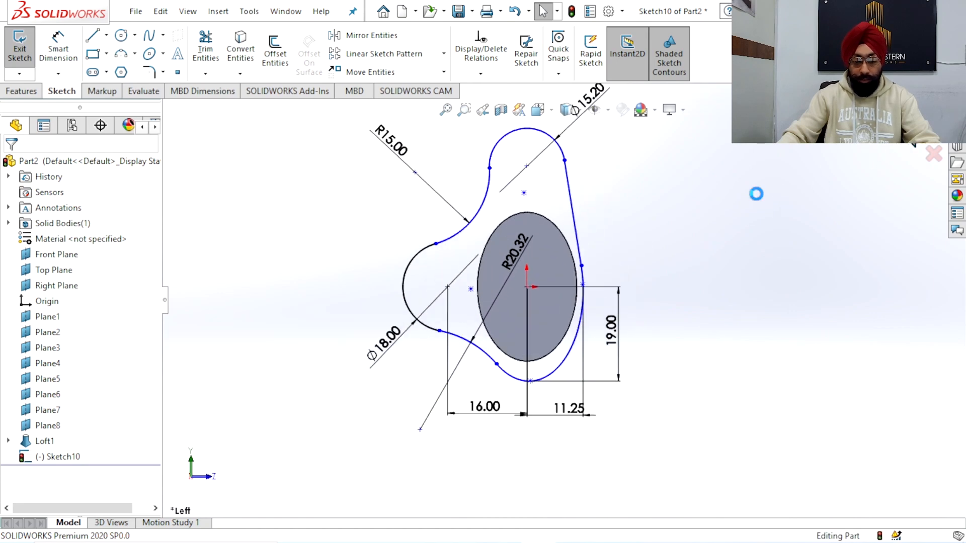
scroll(635, 268, "up", 3)
middle_click_drag(636, 269, 493, 301)
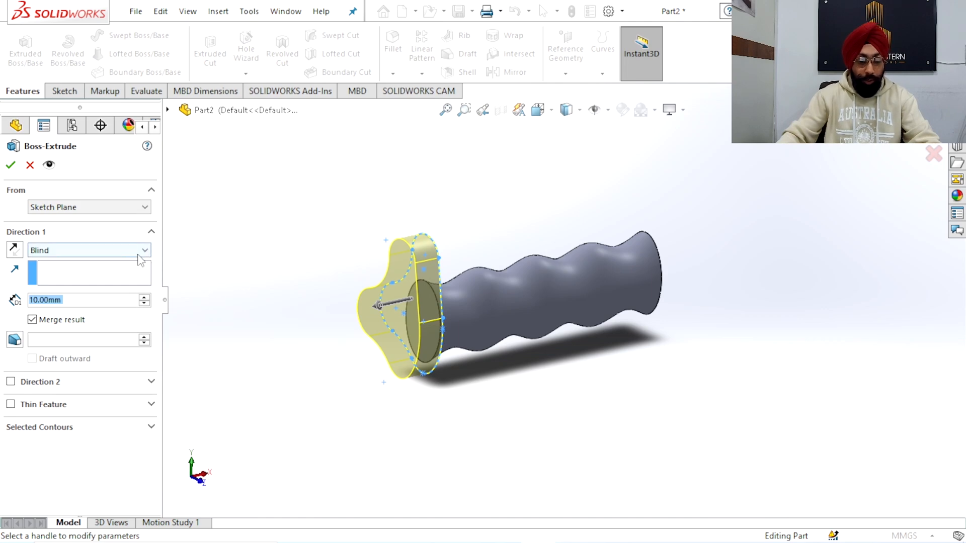
type("2")
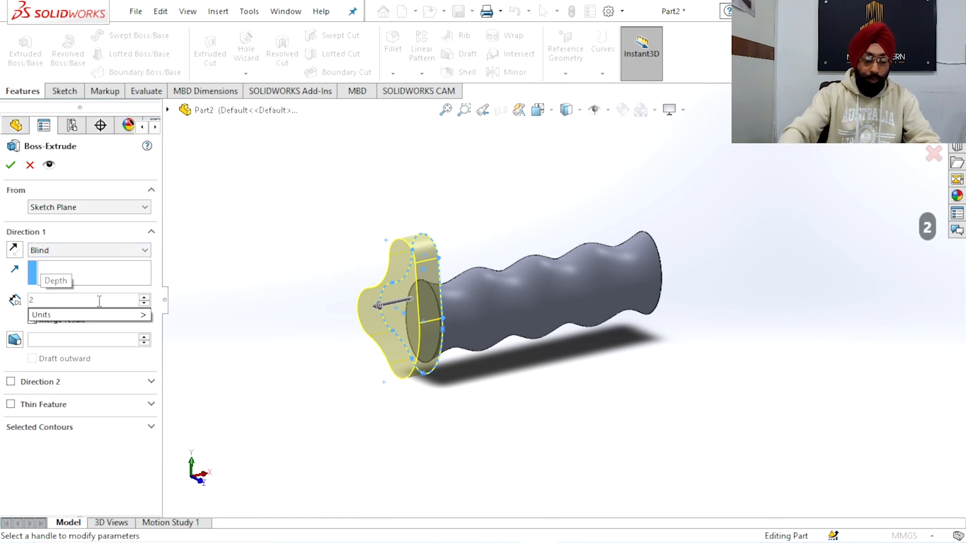
key("Return")
left_click(11, 165)
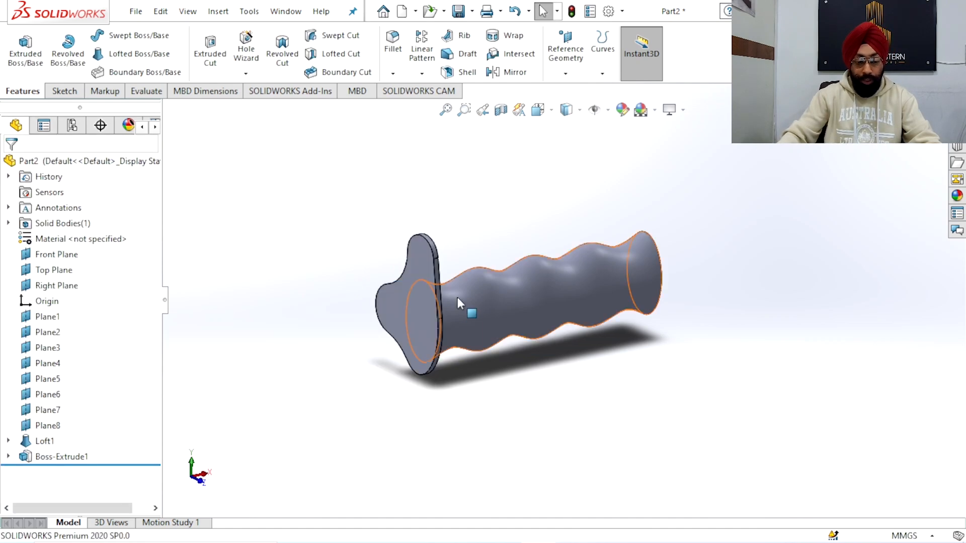
scroll(441, 277, "down", 3)
middle_click_drag(441, 277, 414, 268)
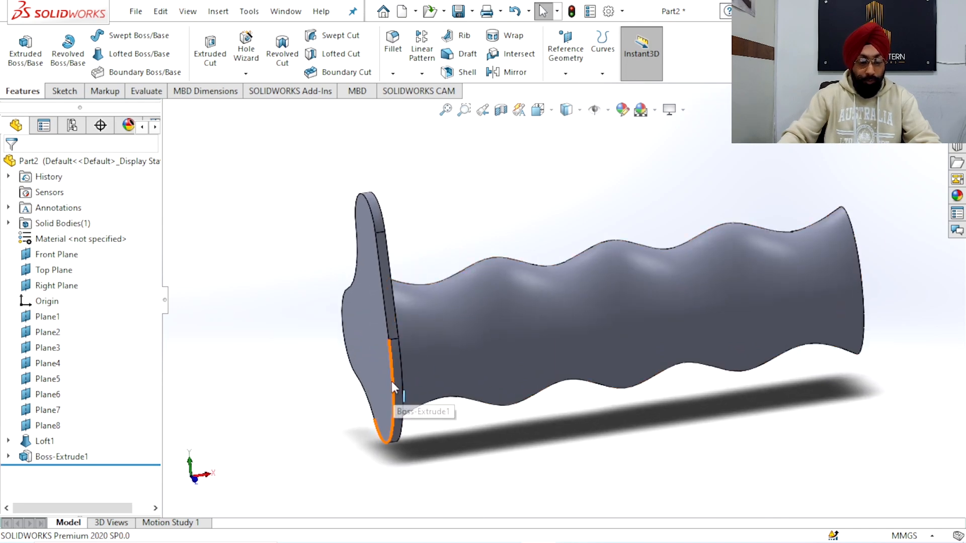
middle_click_drag(389, 403, 384, 393)
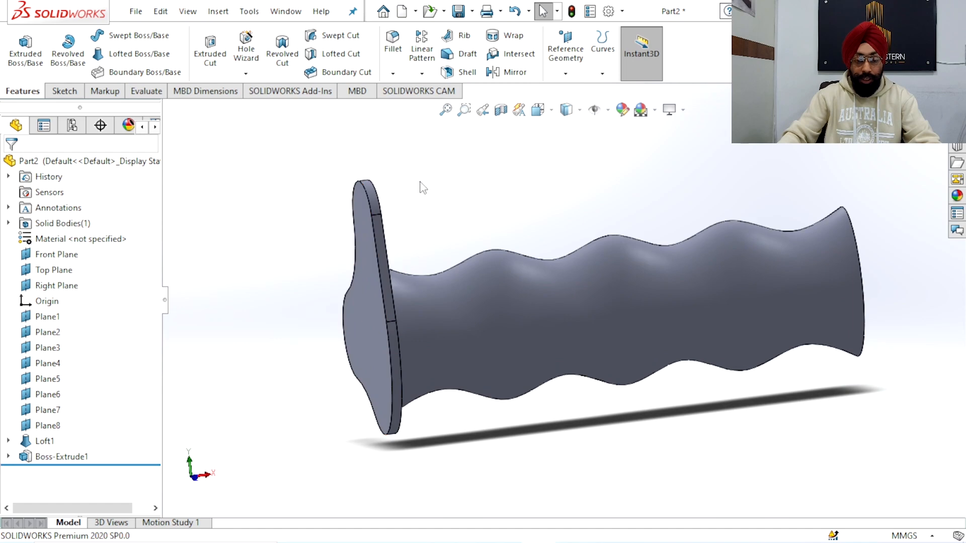
Fillet the front and back outline edges of the end plate with a symmetric 1 mm radius
left_click(397, 66)
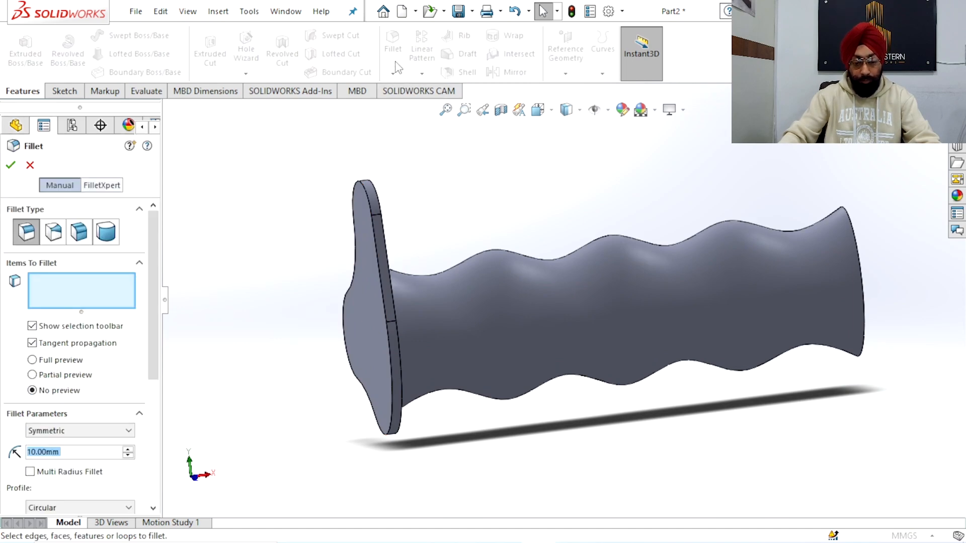
scroll(433, 316, "up", 3)
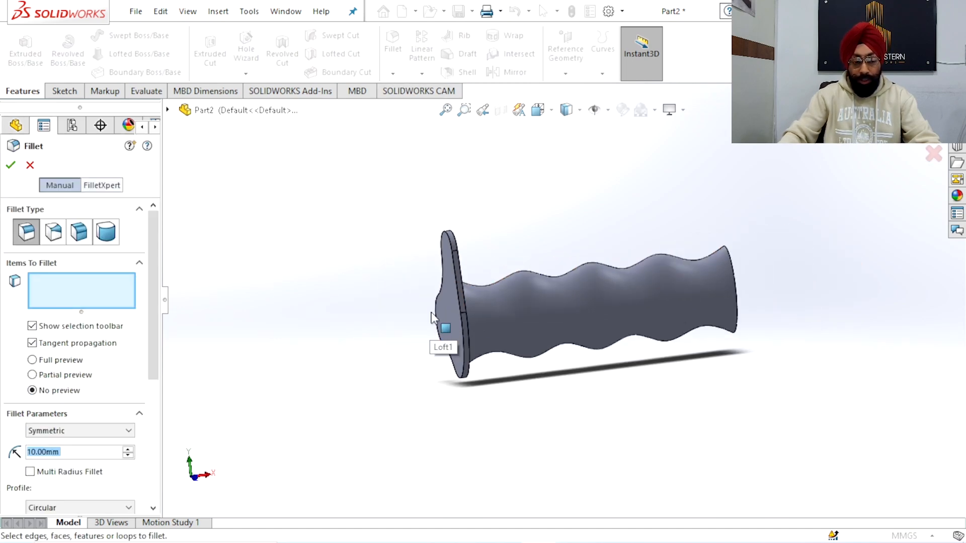
scroll(431, 315, "down", 3)
left_click(484, 195)
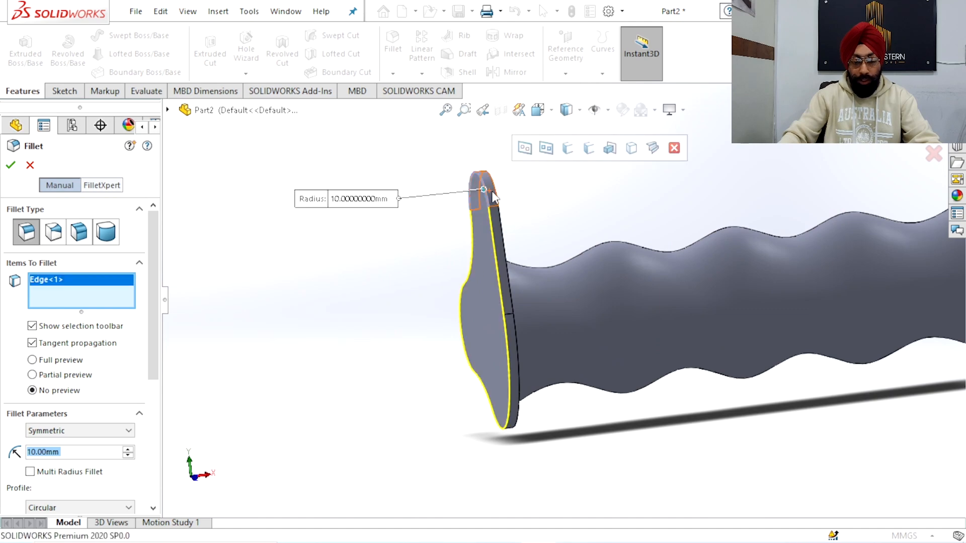
left_click(496, 201)
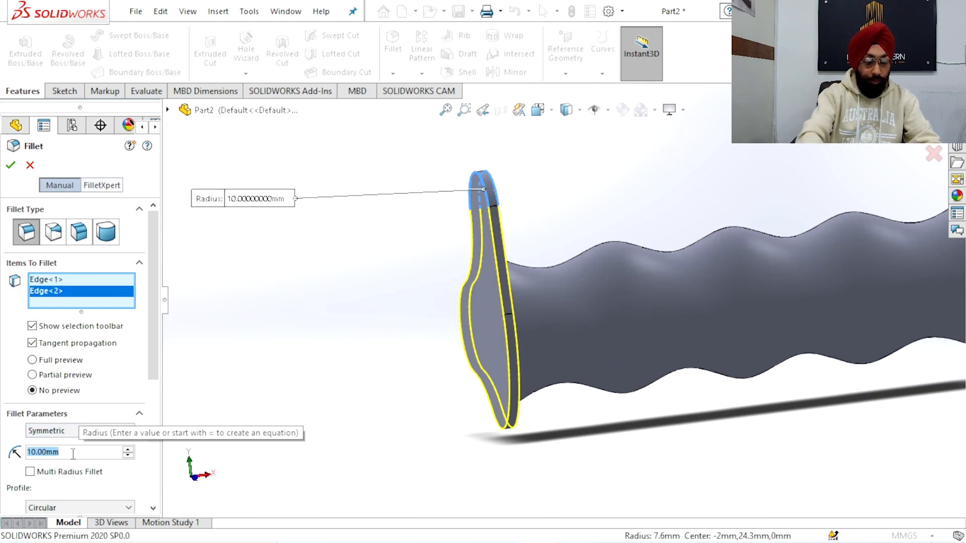
type("1")
key("Return")
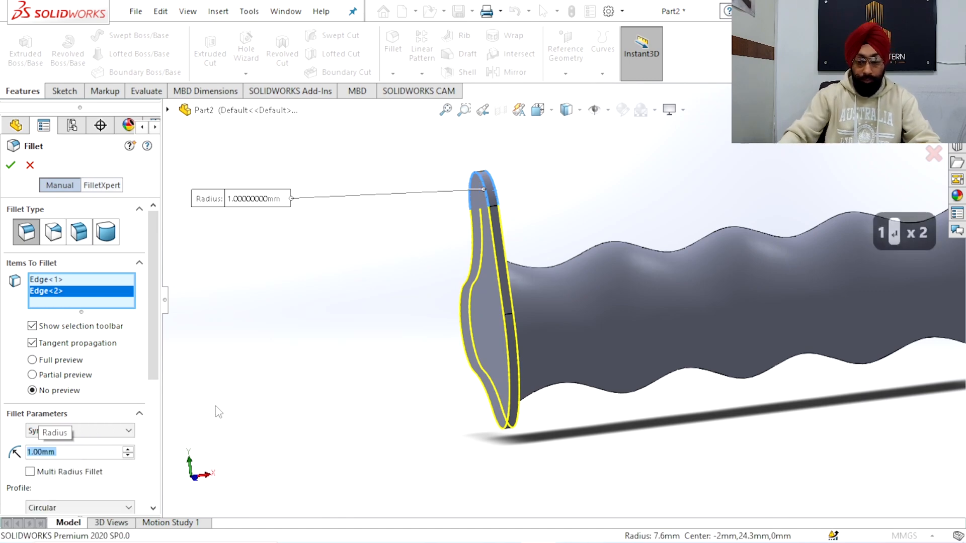
Examine the filleted rim of the end plate up close and from the handle side
scroll(349, 283, "up", 4)
scroll(426, 339, "up", 1)
middle_click_drag(523, 336, 546, 356)
scroll(574, 345, "up", 2)
scroll(593, 336, "down", 3)
middle_click_drag(610, 297, 453, 172)
scroll(500, 230, "down", 5)
scroll(501, 229, "down", 3)
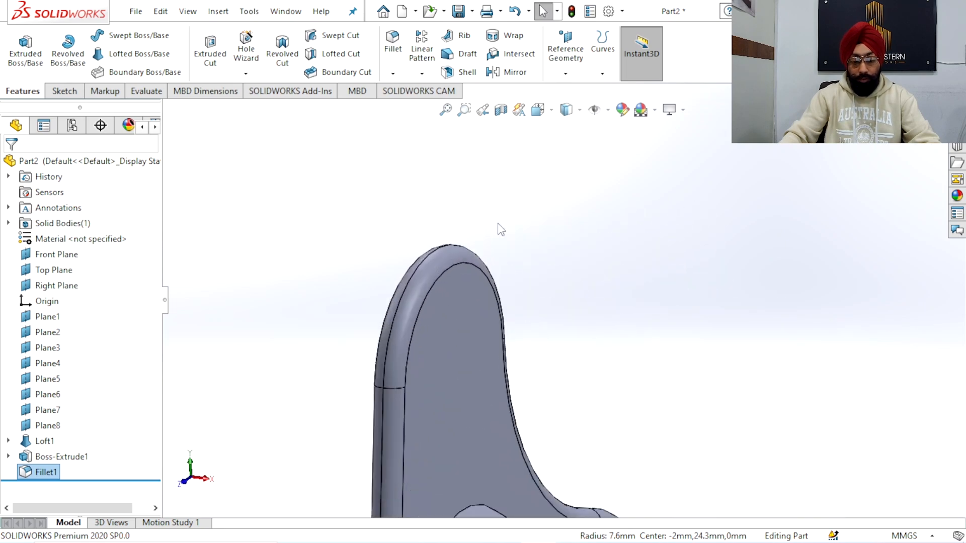
scroll(512, 282, "up", 2)
scroll(554, 338, "up", 5)
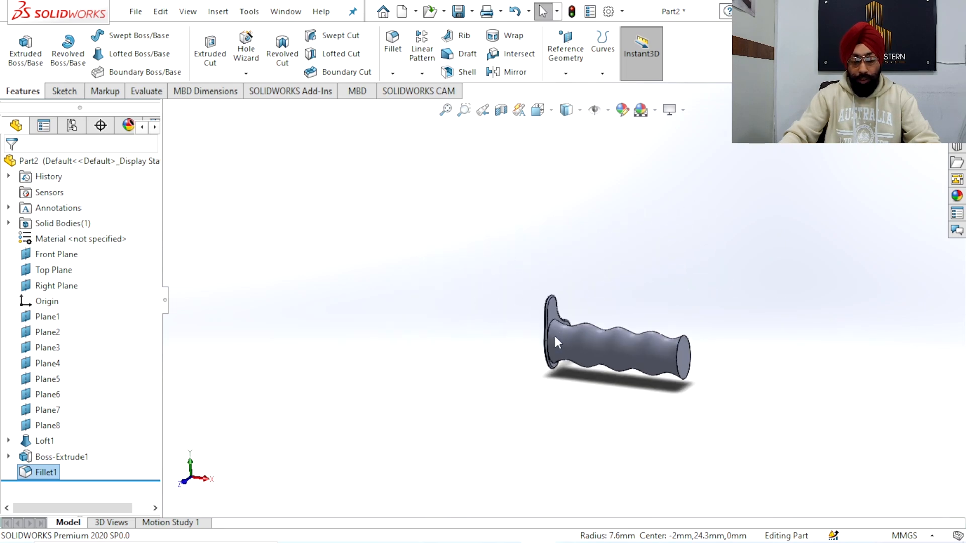
Add a 7 mm dome to the flat elliptical face at the handle's free end
middle_click_drag(554, 336, 623, 300)
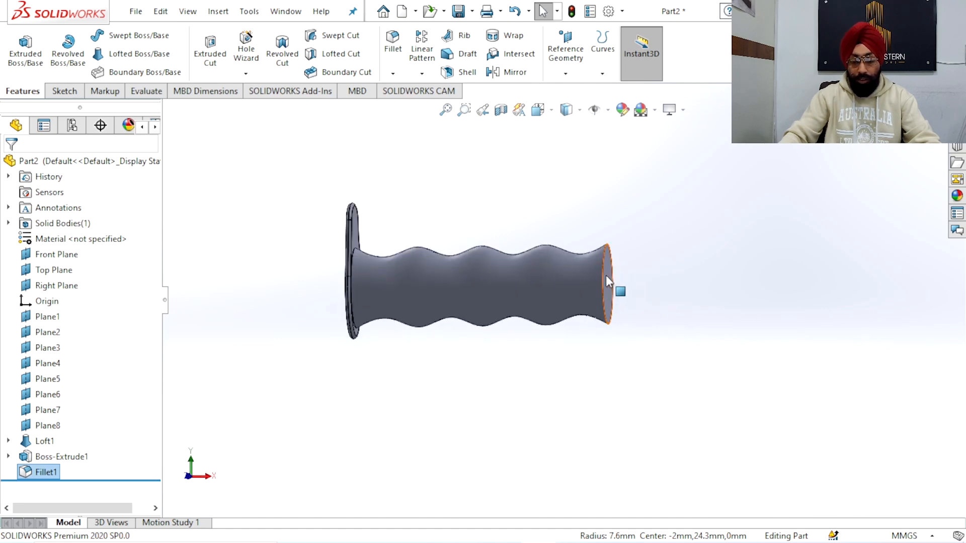
scroll(605, 275, "down", 3)
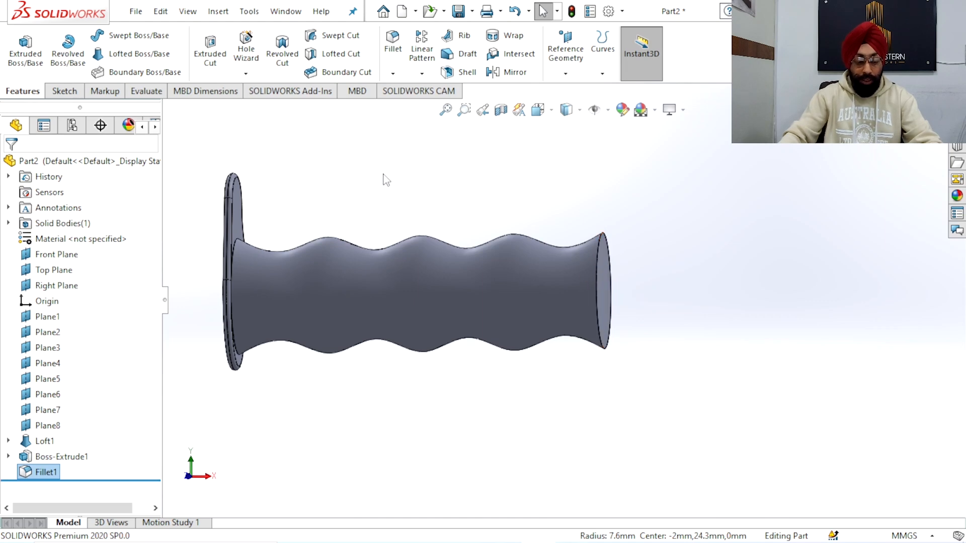
left_click(218, 13)
mouse_move(254, 80)
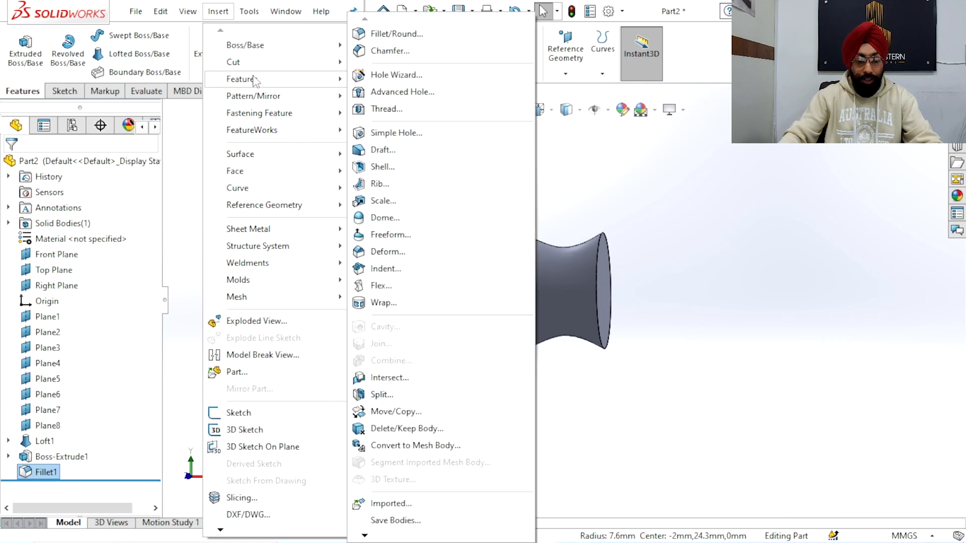
left_click(393, 218)
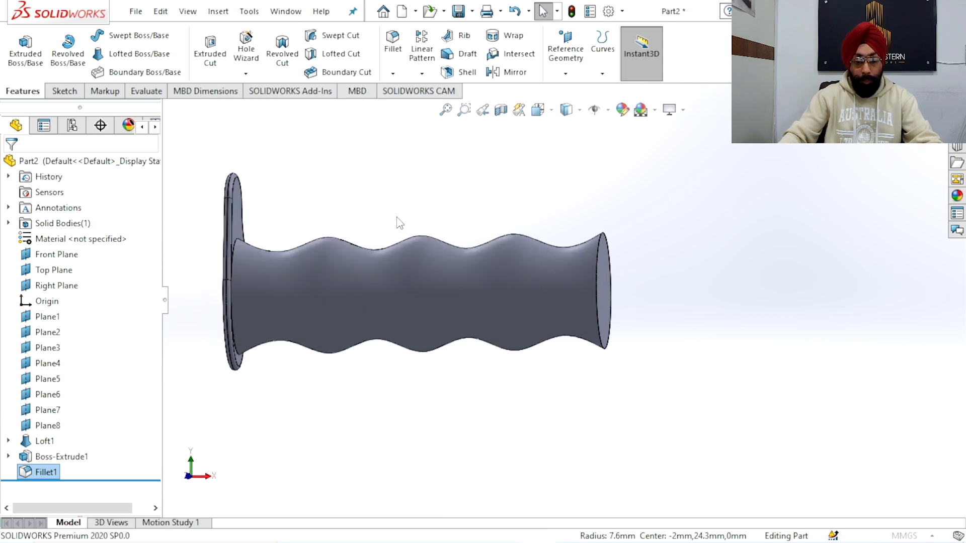
left_click(600, 284)
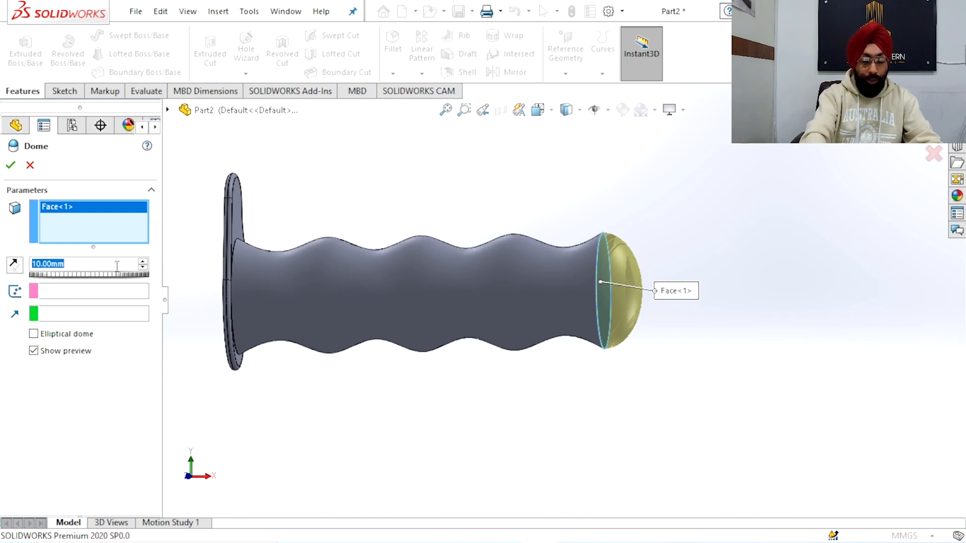
type("7")
key("Return")
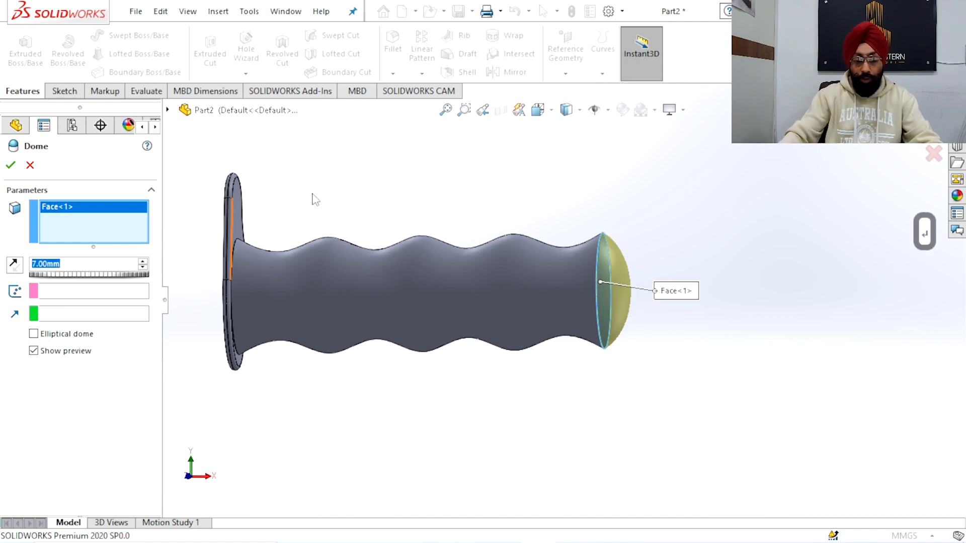
key("Return")
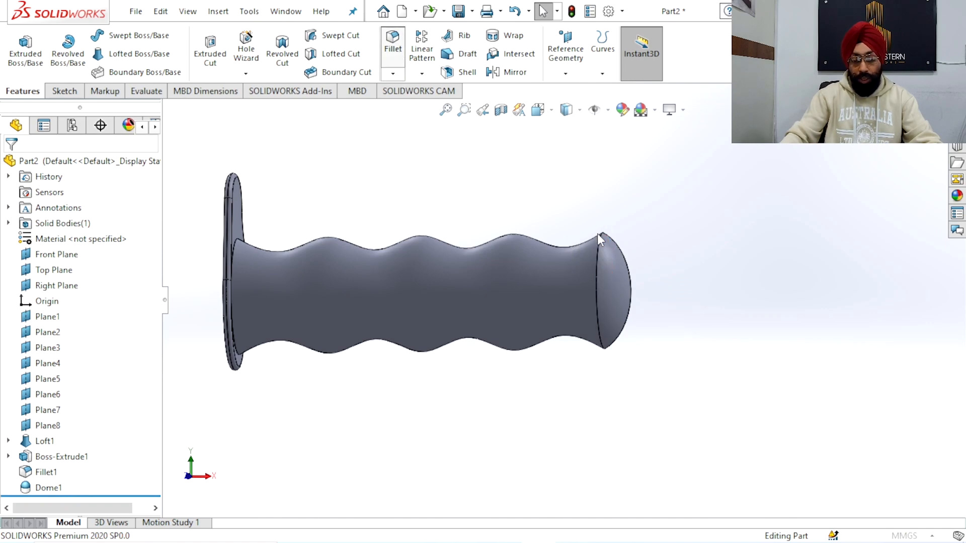
Fillet the edge between the dome and the handle body with a 3 mm radius
left_click(596, 243)
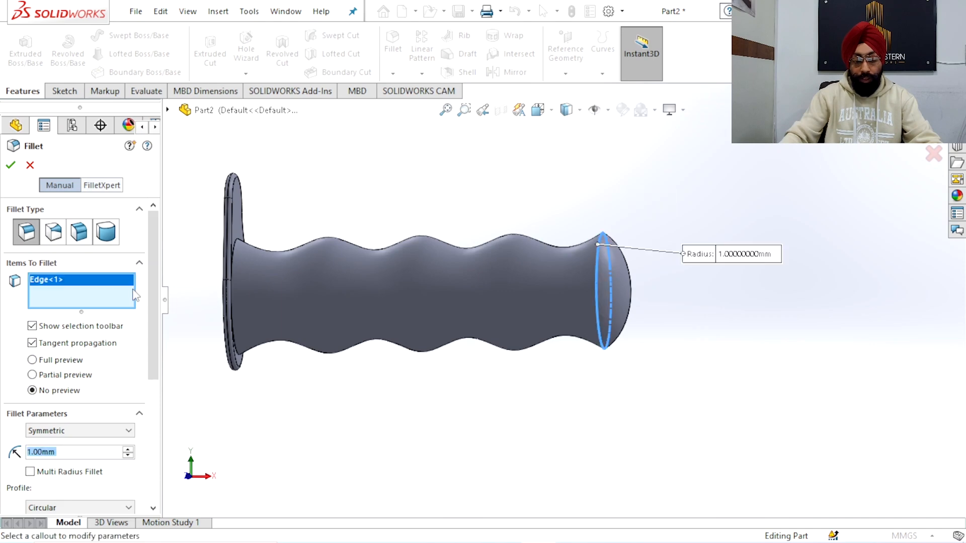
type("3")
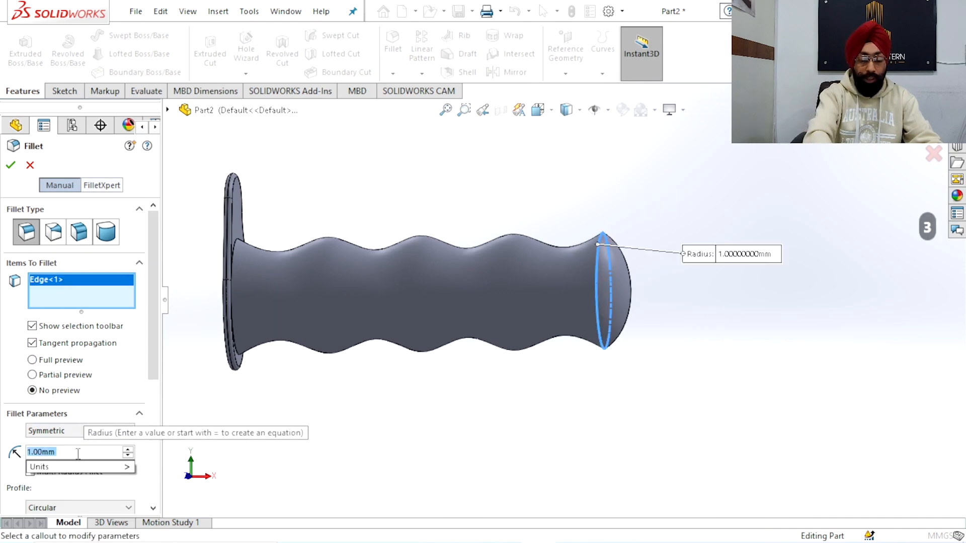
key("Return")
key("Return")
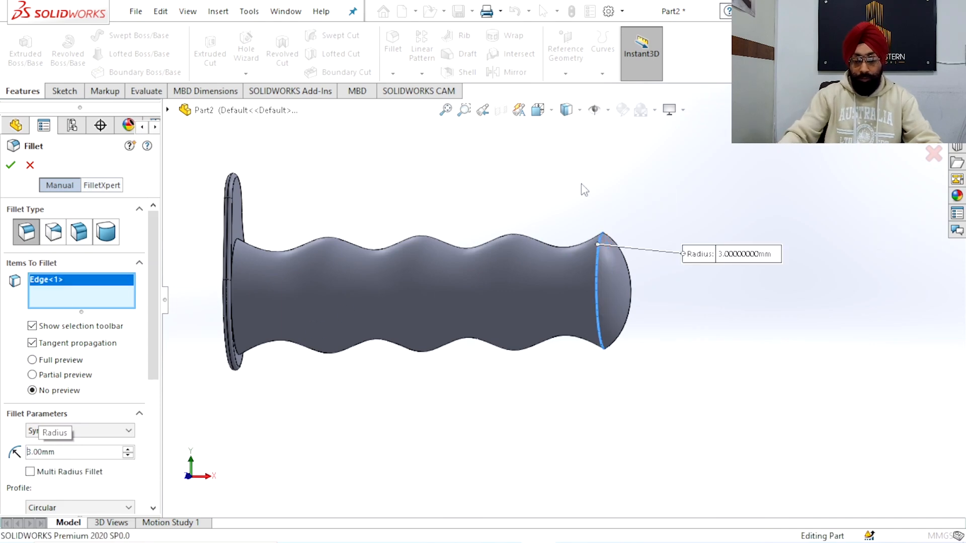
Switch the display style to shaded without edges and inspect the handle from the end-plate side
scroll(528, 225, "up", 3)
middle_click_drag(528, 226, 512, 250)
left_click(567, 110)
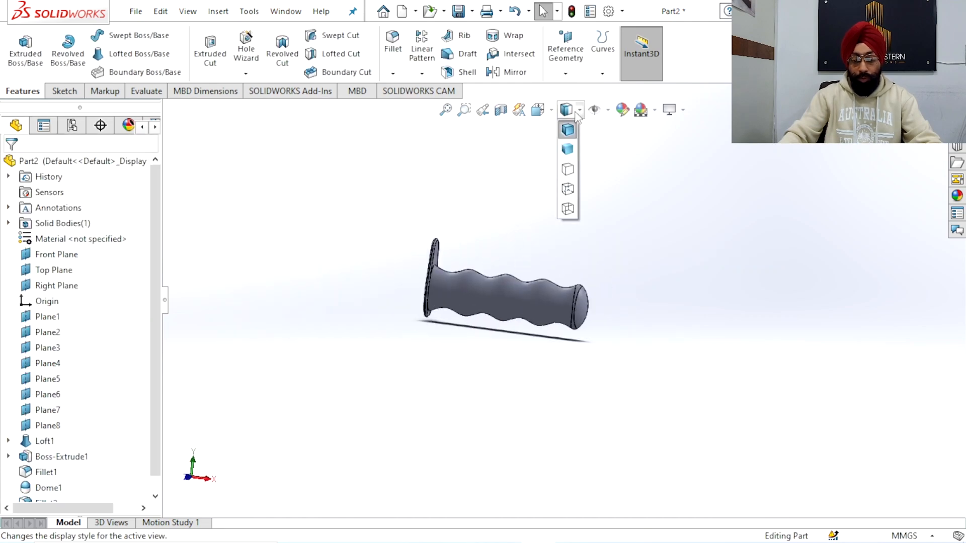
left_click(567, 147)
middle_click_drag(666, 204, 700, 319)
scroll(468, 318, "down", 3)
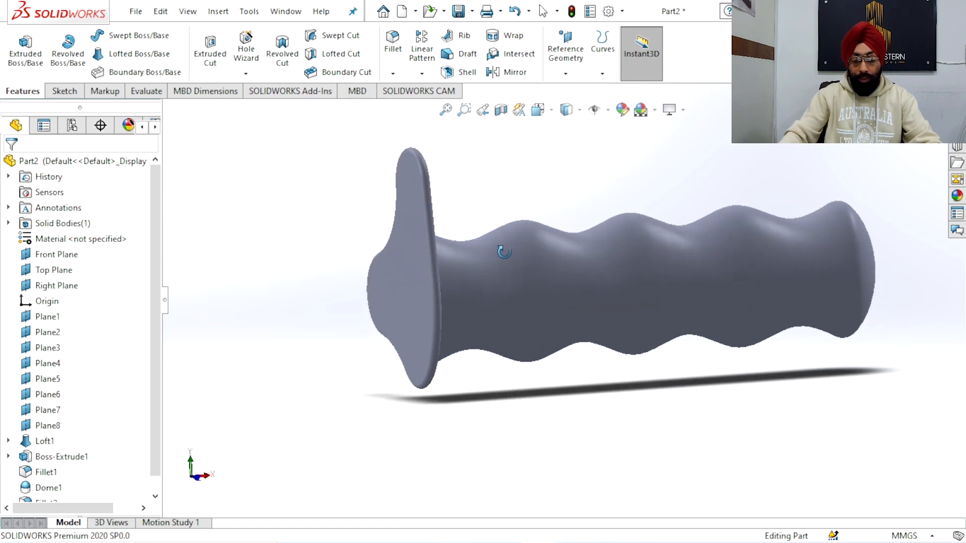
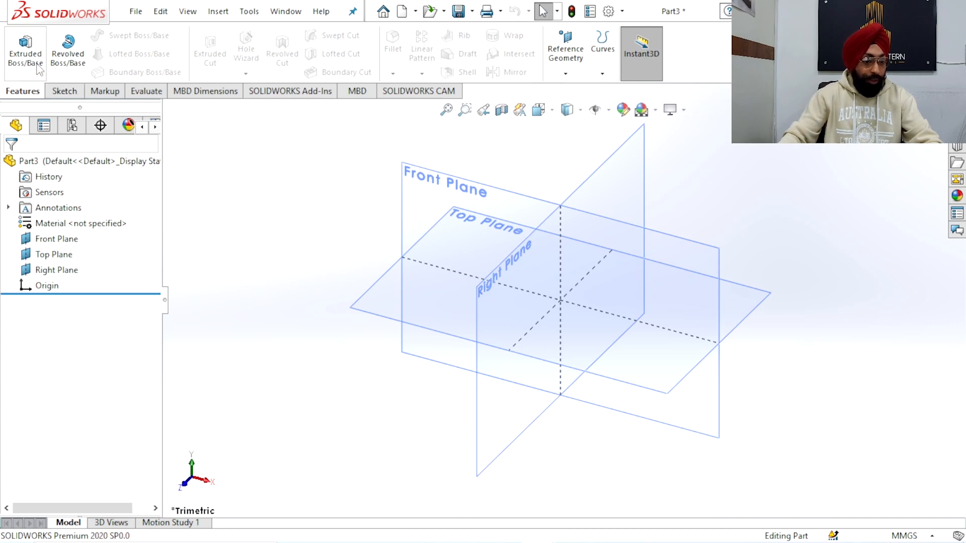
Start a sketch on the Top Plane and view it face-on
left_click(378, 308)
left_click(439, 261)
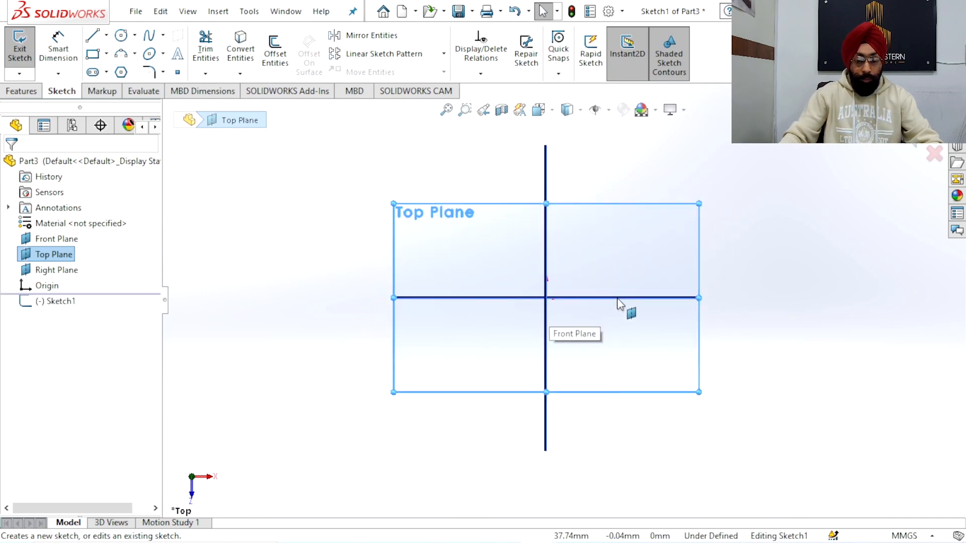
mouse_move(485, 345)
middle_mouse_down()
mouse_move(466, 217)
mouse_move(459, 209)
mouse_move(459, 272)
mouse_move(430, 207)
mouse_move(452, 346)
mouse_move(447, 327)
mouse_move(431, 356)
middle_mouse_up()
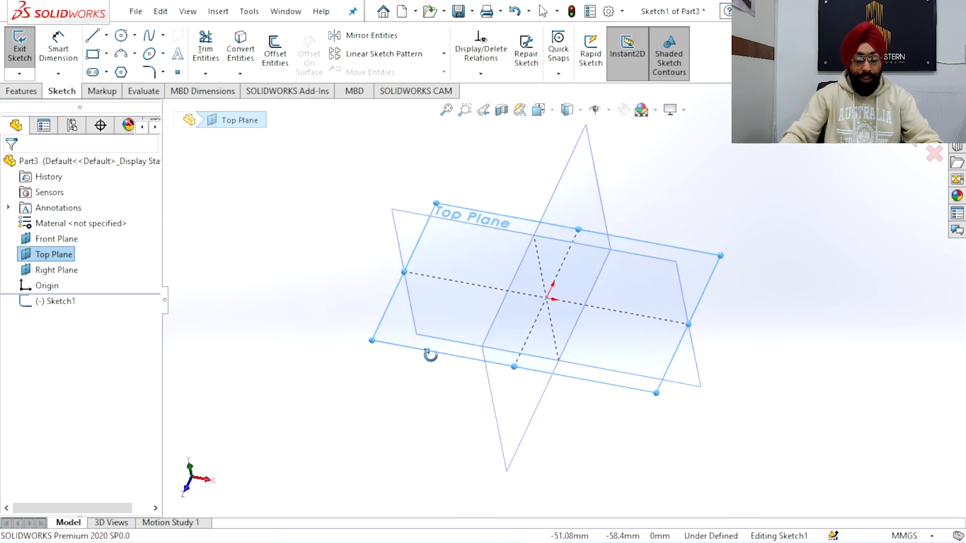
left_click(404, 222)
mouse_move(437, 371)
middle_mouse_down()
mouse_move(438, 289)
mouse_move(455, 257)
mouse_move(500, 285)
mouse_move(503, 304)
middle_mouse_up()
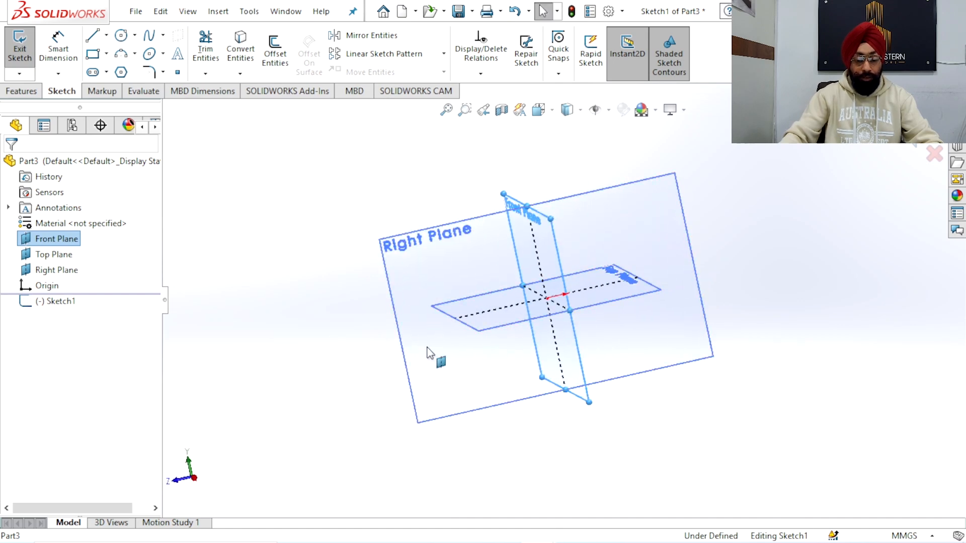
mouse_move(475, 338)
middle_mouse_down()
mouse_move(472, 310)
mouse_move(543, 295)
mouse_move(500, 306)
mouse_move(466, 331)
mouse_move(478, 304)
middle_mouse_up()
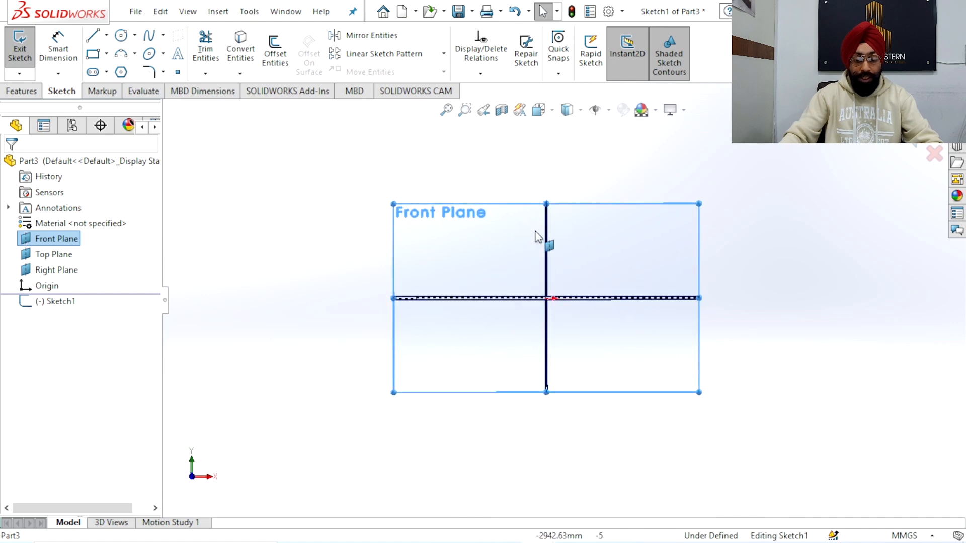
middle_click_drag(554, 218, 530, 286)
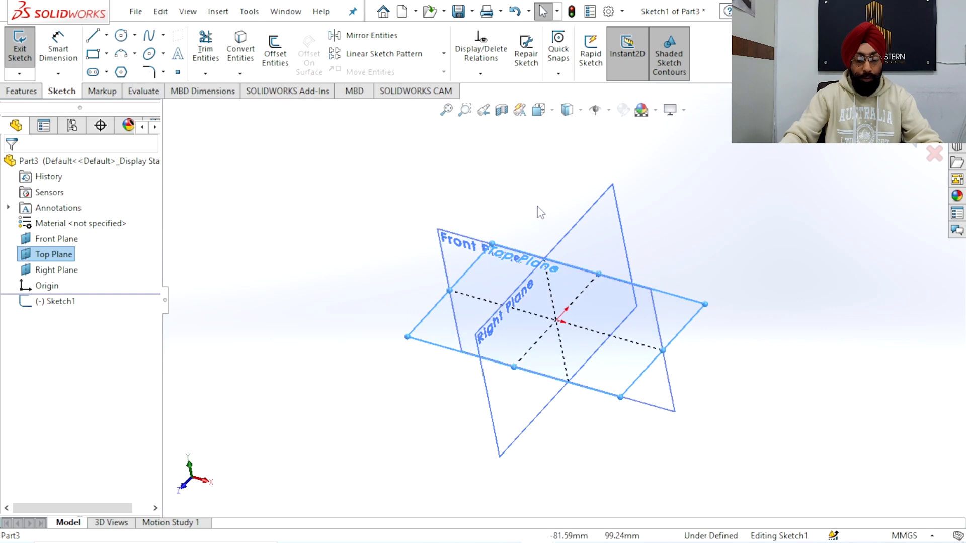
left_click(538, 109)
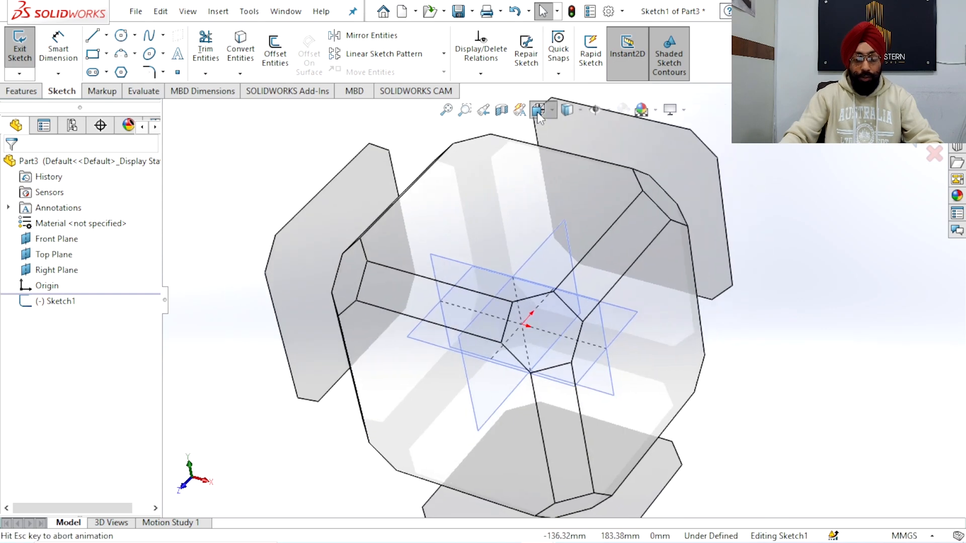
left_click(424, 292)
scroll(568, 318, "up", 2)
scroll(573, 312, "down", 4)
scroll(586, 272, "up", 3)
scroll(588, 277, "down", 1)
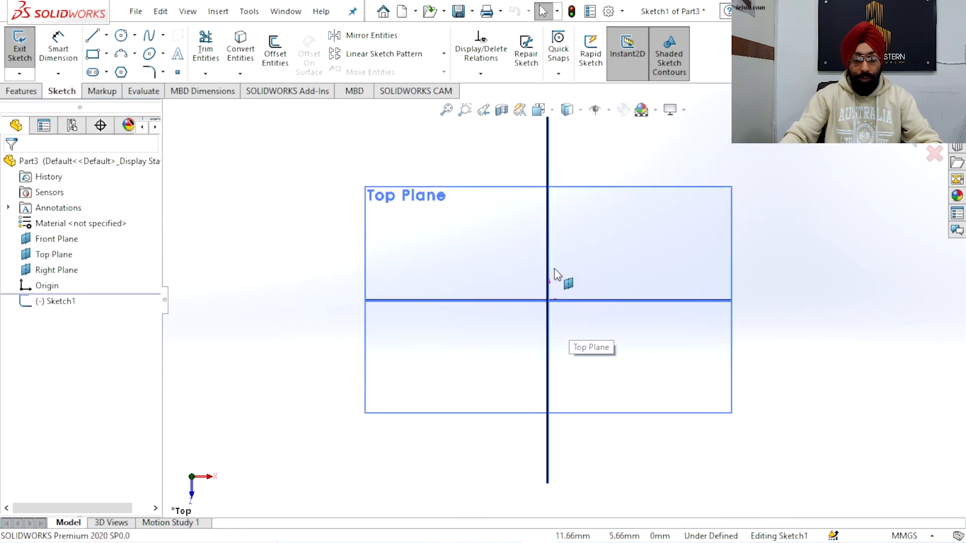
Sketch a circle centred on the origin with a radius of about 32 mm
left_click(120, 35)
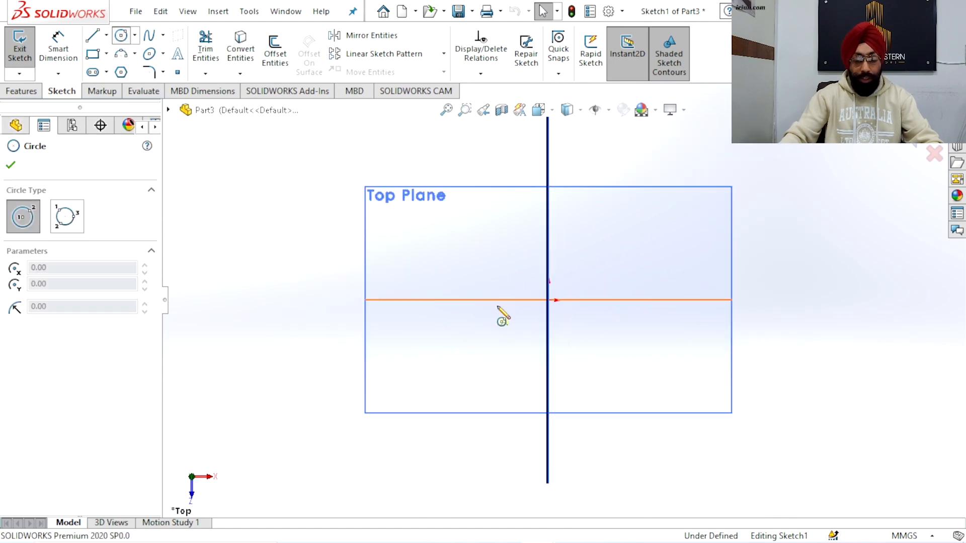
left_click(548, 300)
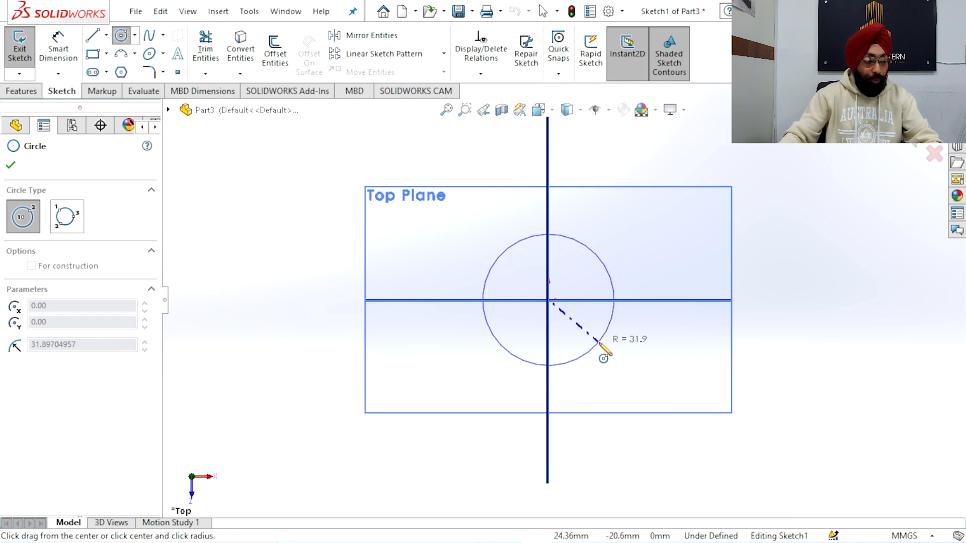
left_click(598, 341)
Dimension the circle's diameter to 41 mm and exit the sketch
left_click(58, 50)
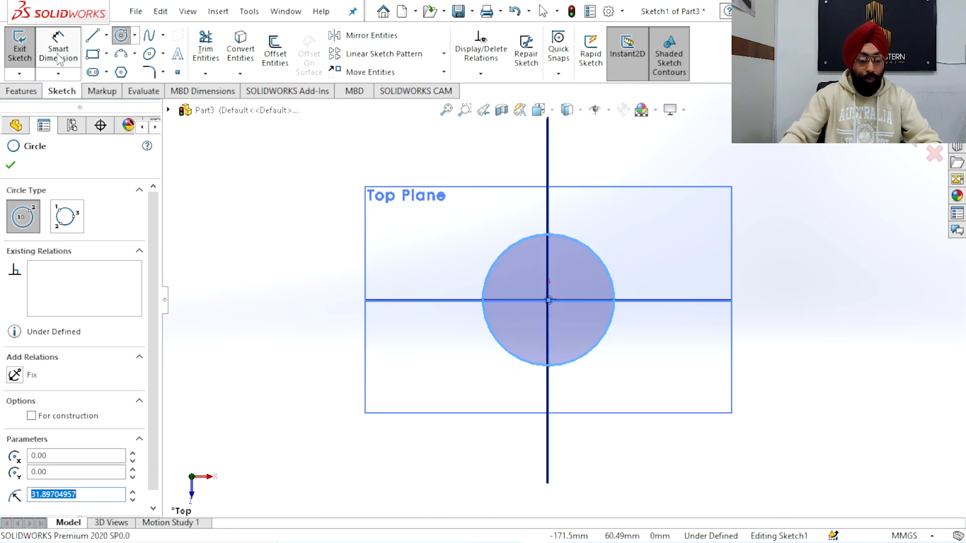
left_click(609, 345)
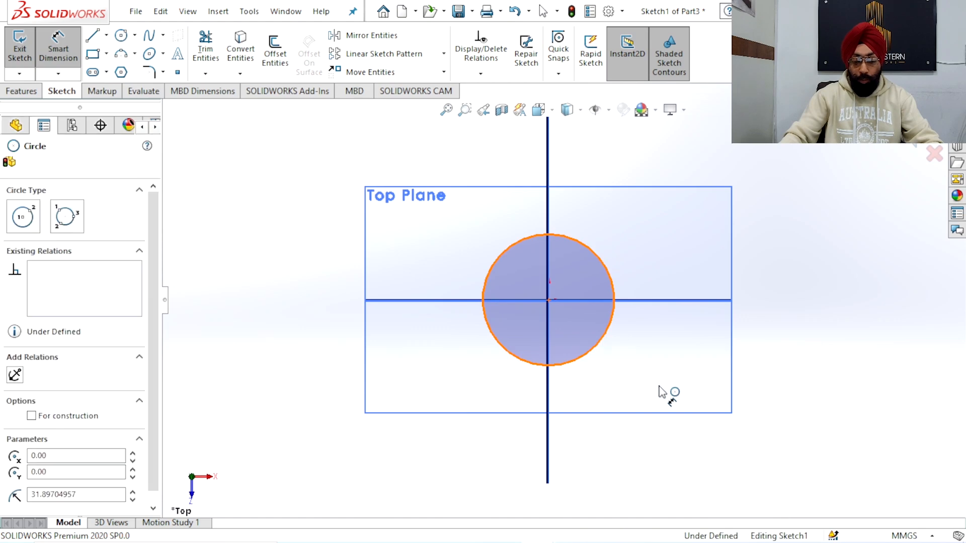
left_click(659, 391)
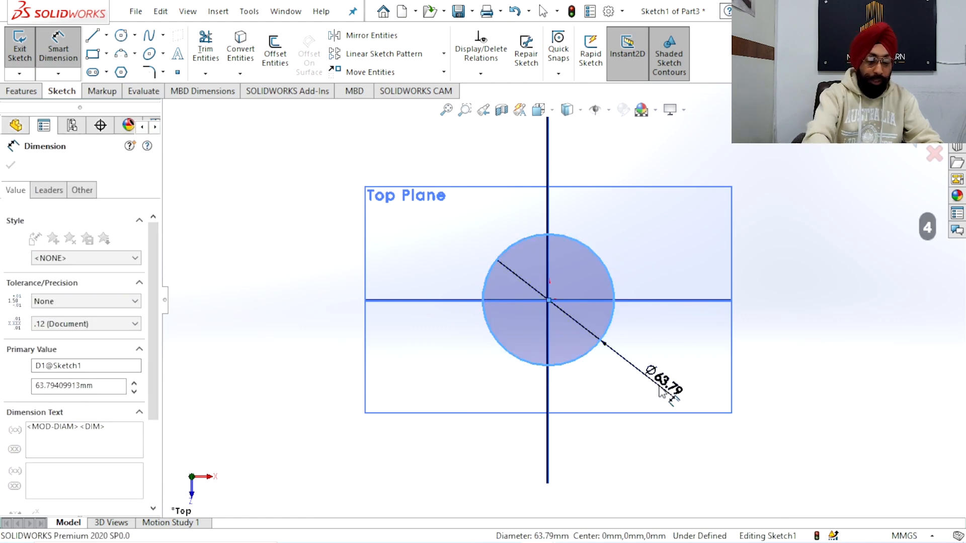
type("41")
key("Return")
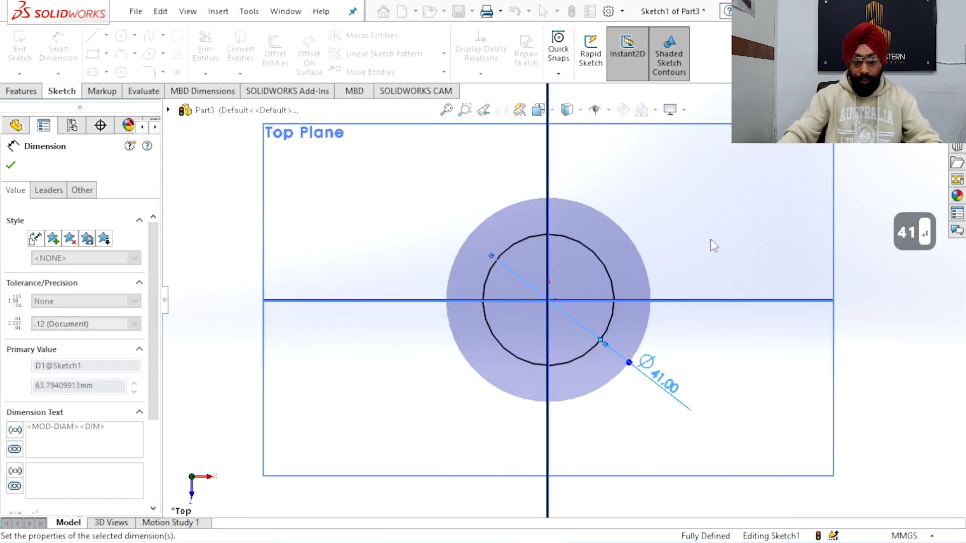
right_click(693, 216)
left_click(730, 261)
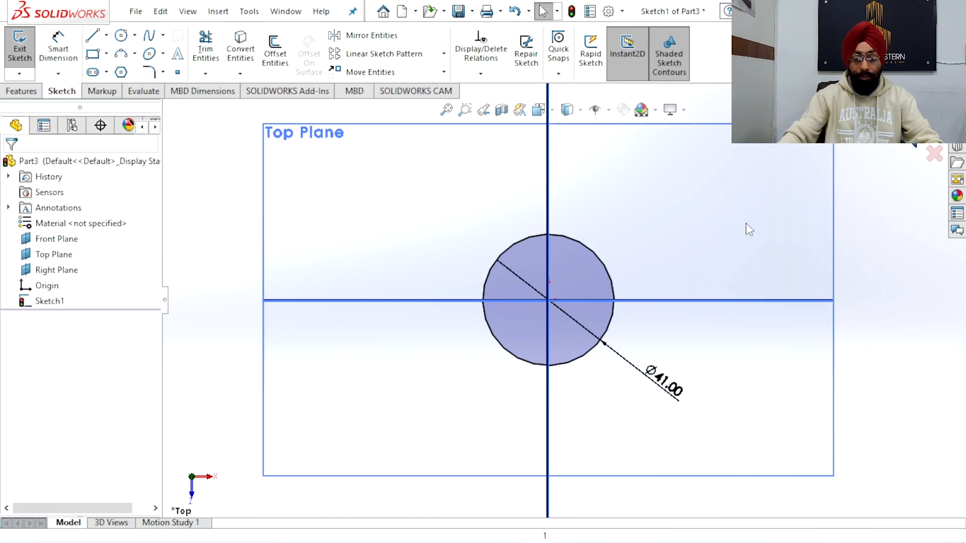
scroll(667, 299, "up", 3)
left_click(654, 322)
Create a reference plane offset 20 mm above the Top Plane
mouse_move(654, 322)
middle_mouse_down()
mouse_move(626, 274)
mouse_move(649, 263)
mouse_move(665, 235)
mouse_move(612, 309)
mouse_move(609, 262)
middle_mouse_up()
left_click(567, 74)
left_click(578, 90)
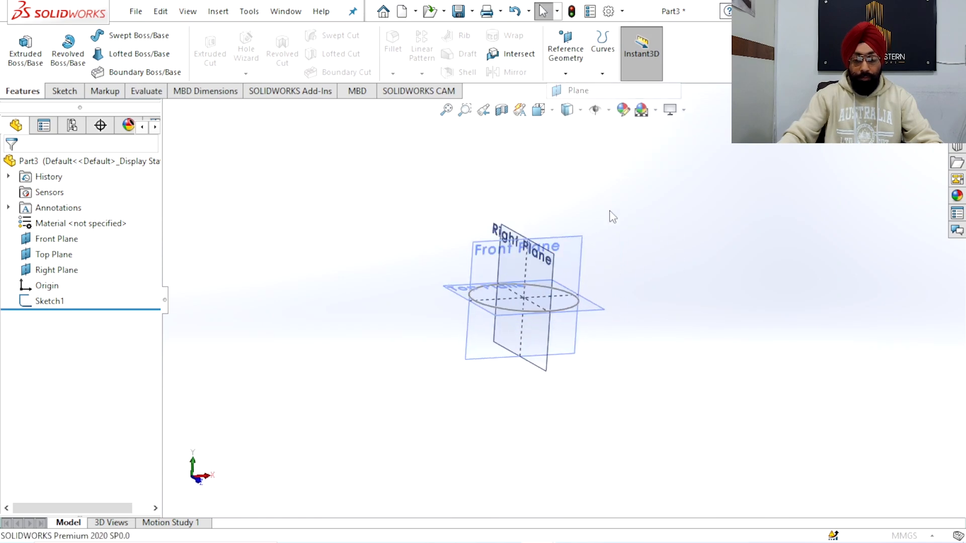
left_click(603, 311)
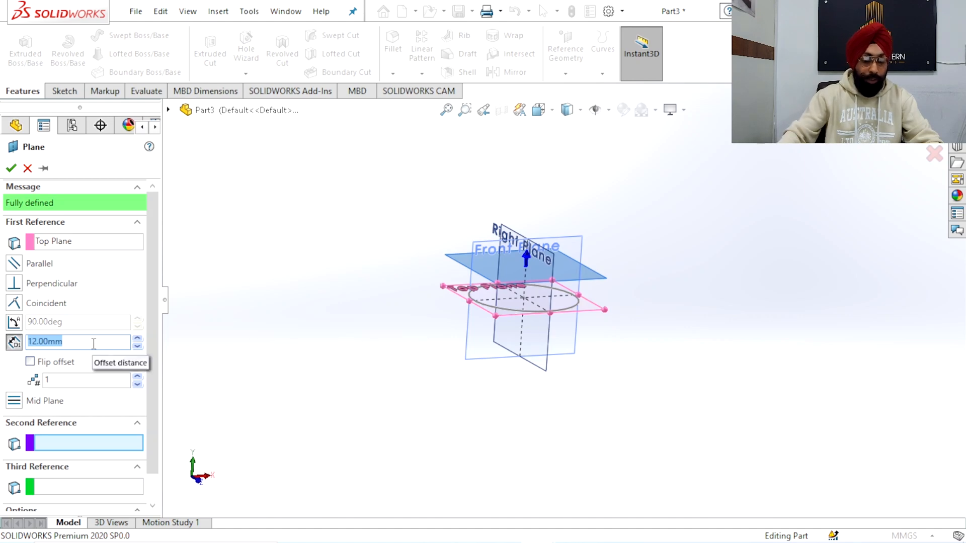
type("20")
key("Return")
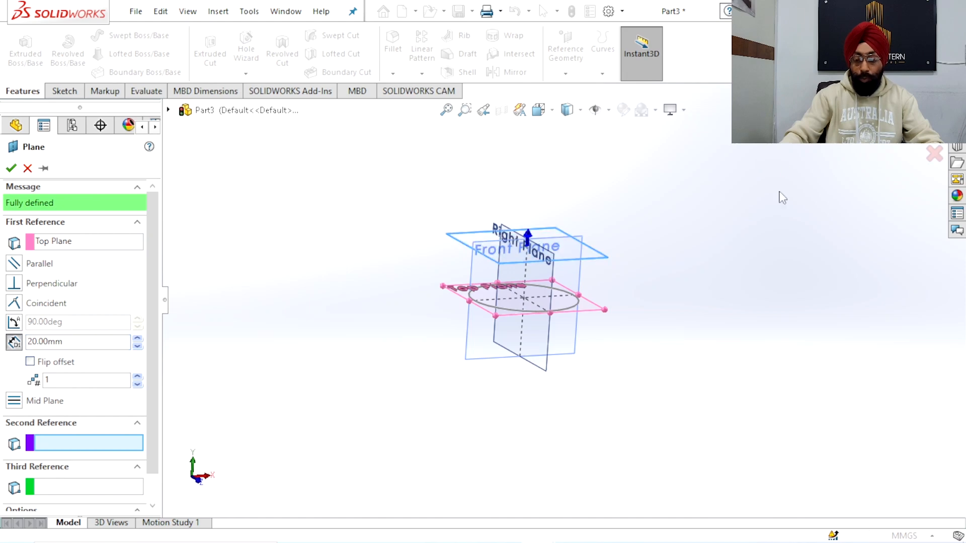
key("Return")
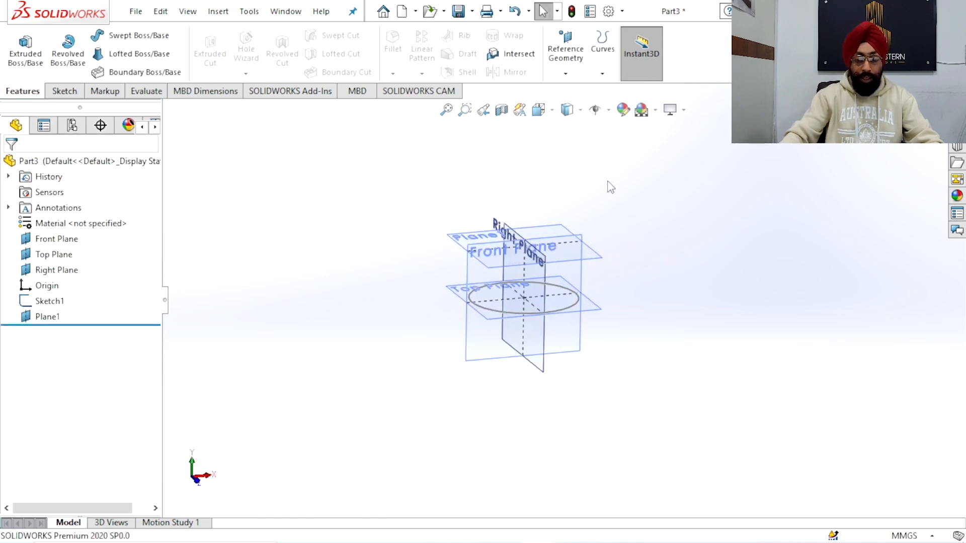
left_click(569, 72)
left_click(557, 90)
left_click(540, 262)
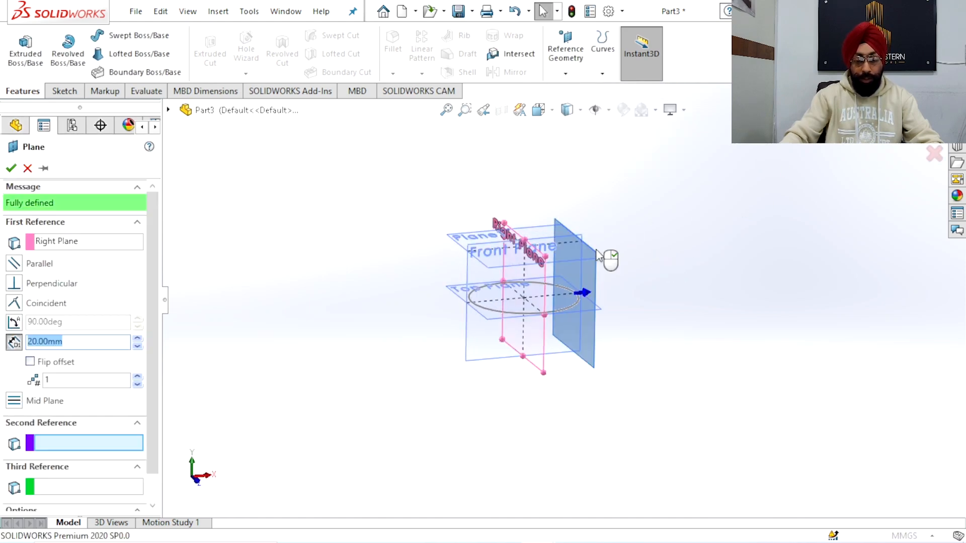
left_click(28, 168)
Create a second reference plane offset 12 mm above Plane1, replacing the wrongly picked Right Plane reference
left_click(565, 73)
left_click(576, 91)
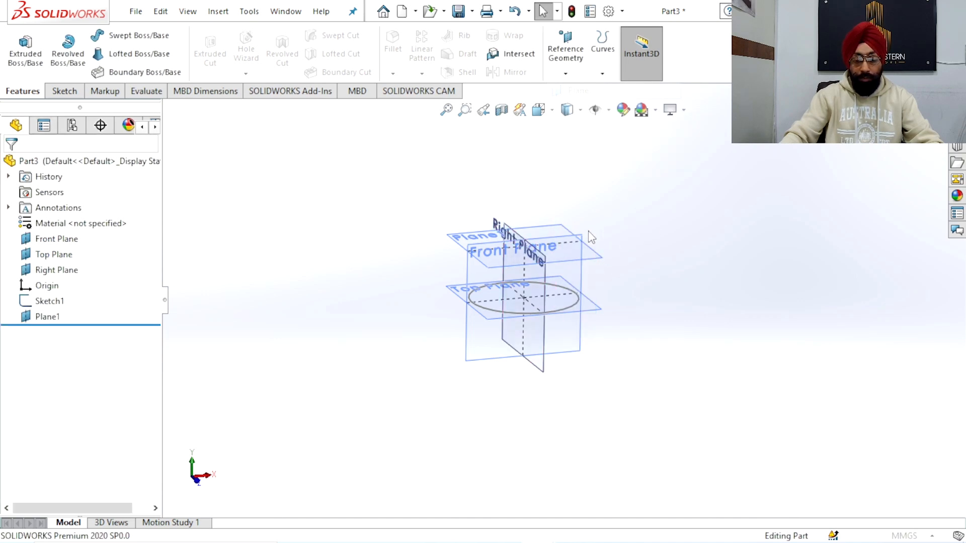
left_click(593, 259)
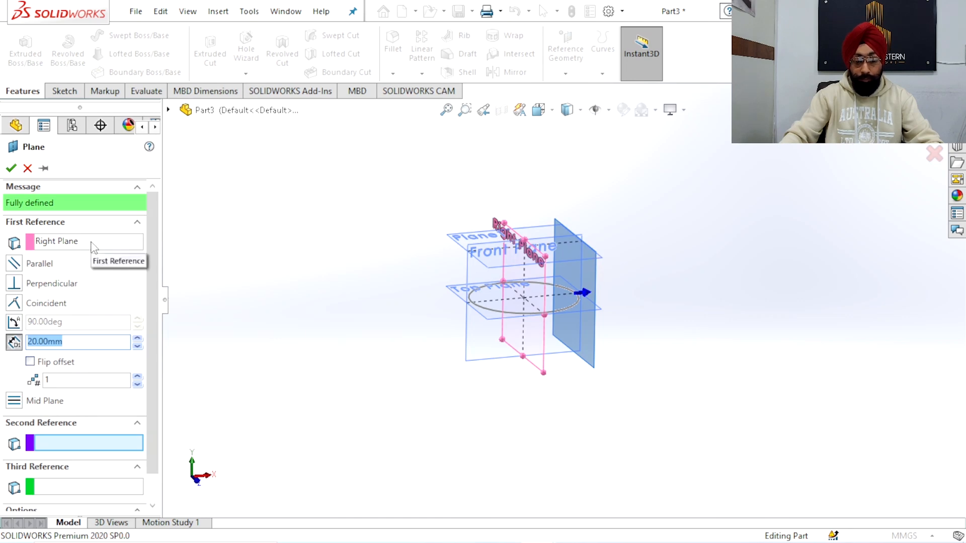
left_click(69, 243)
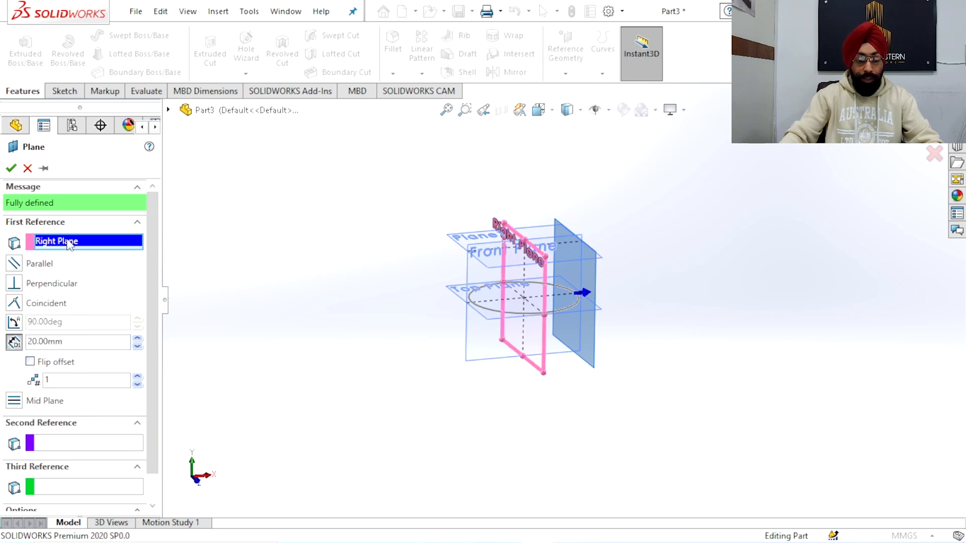
left_click(458, 237)
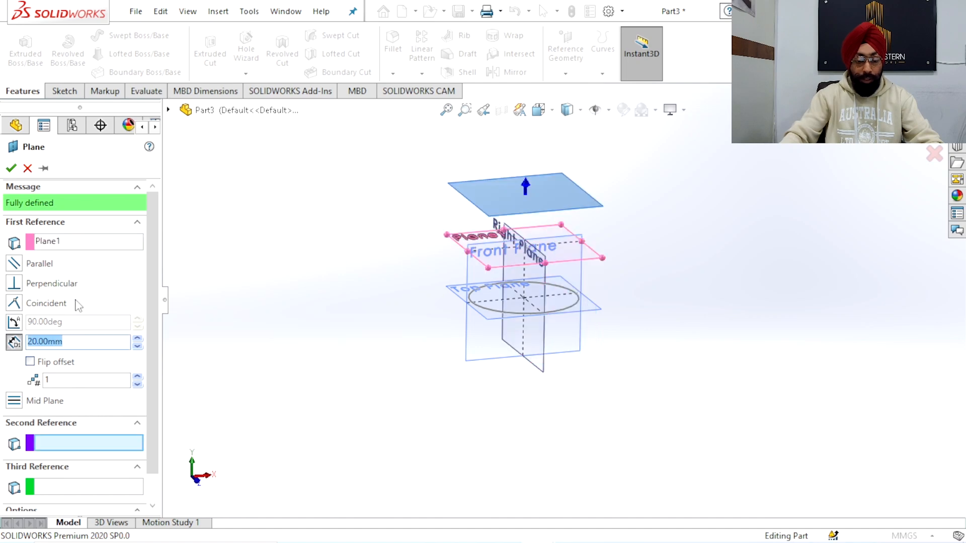
type("1")
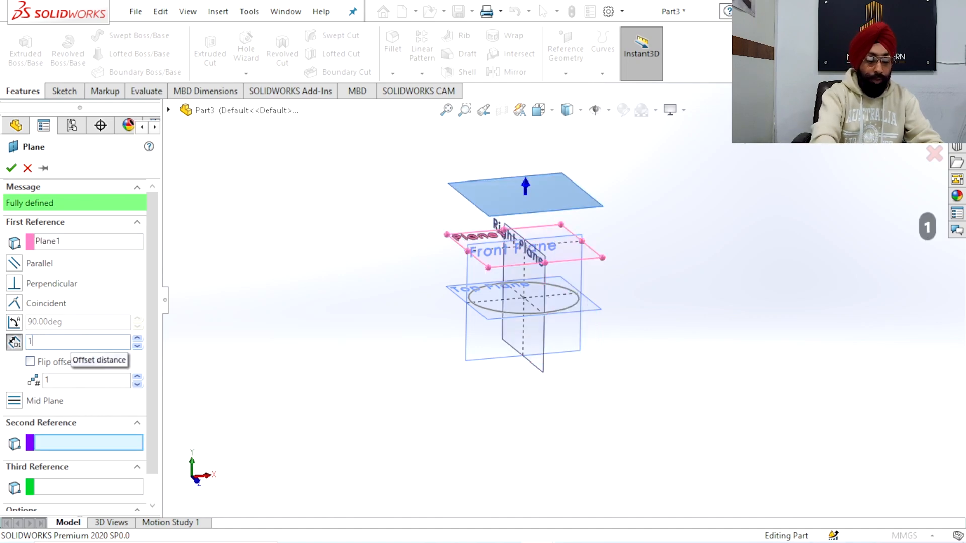
key("Return")
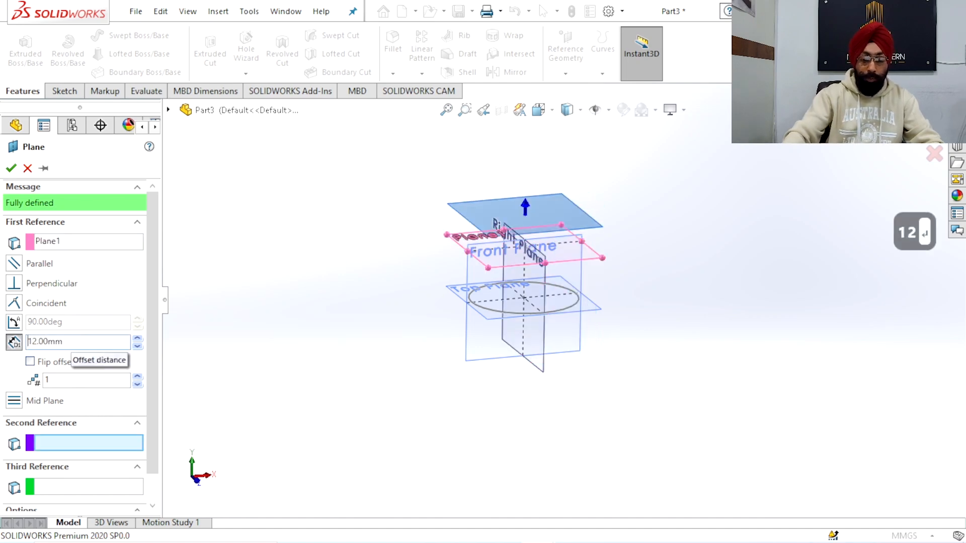
left_click(11, 168)
Create a third reference plane offset 13 mm above Plane2
left_click(565, 53)
left_click(577, 91)
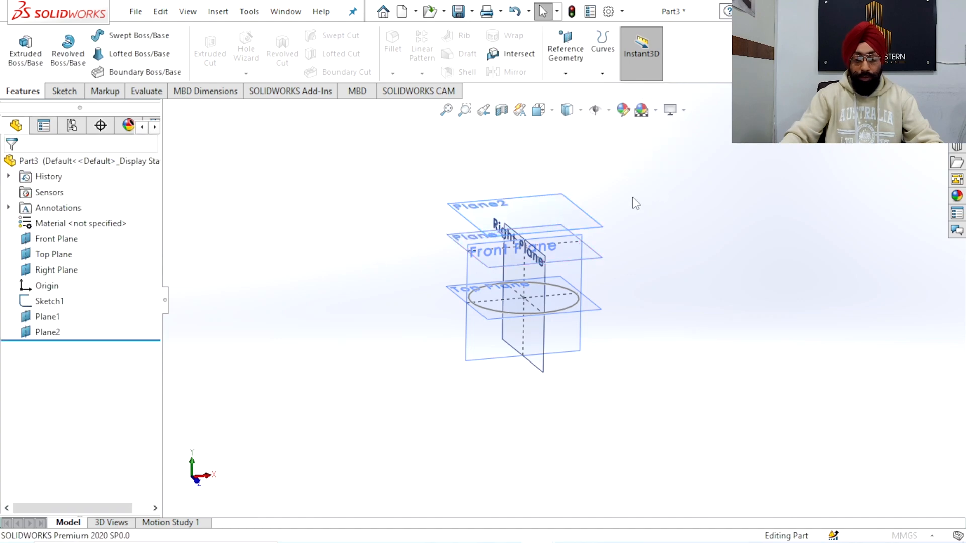
left_click(562, 194)
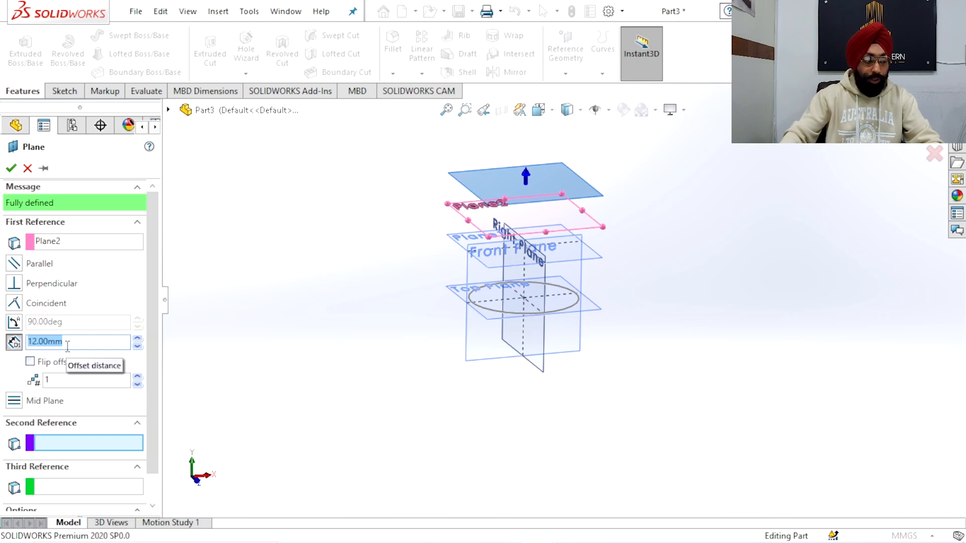
type("12")
key("BackSpace")
type("3")
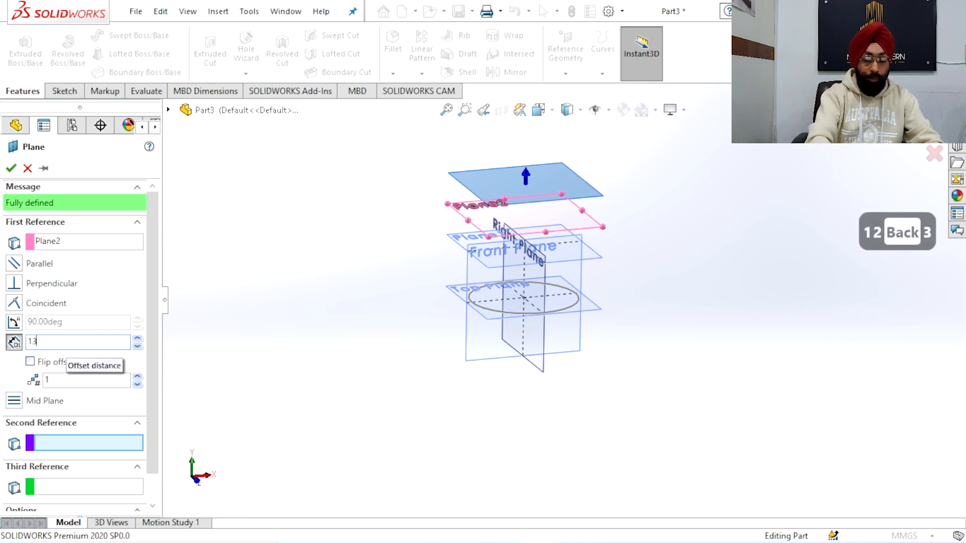
key("Return")
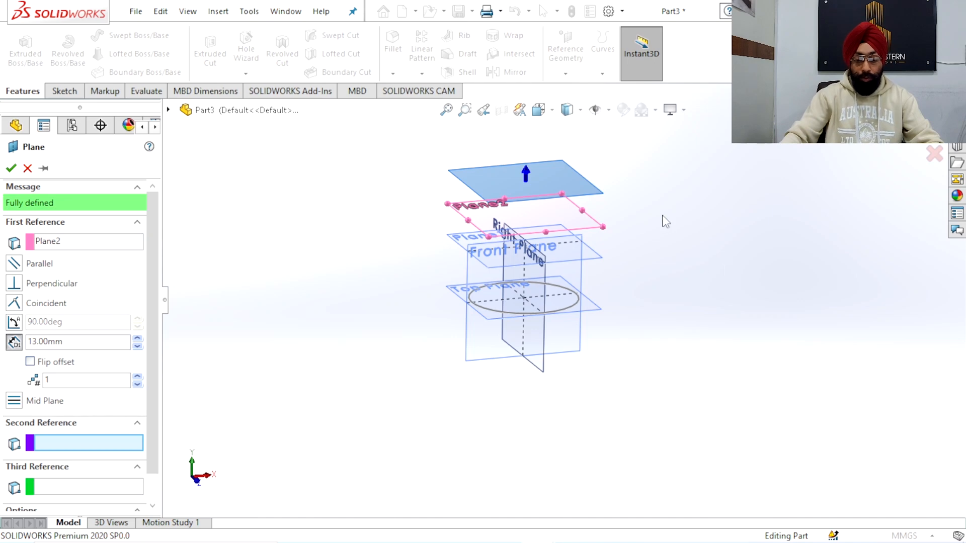
left_click(934, 125)
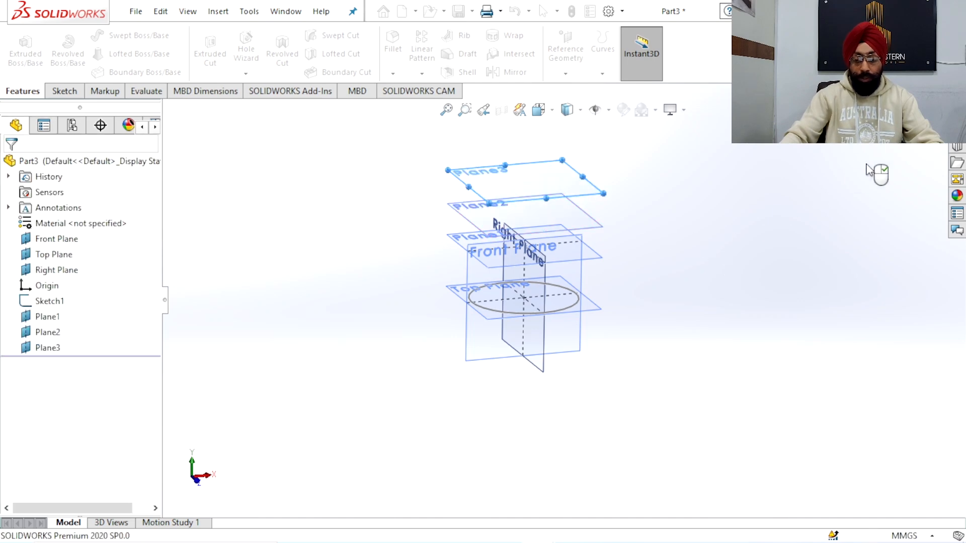
left_click(702, 230)
Start a sketch on Plane1 and draw a circle about 36 mm in diameter centred on the origin
scroll(676, 230, "down", 2)
scroll(550, 270, "up", 3)
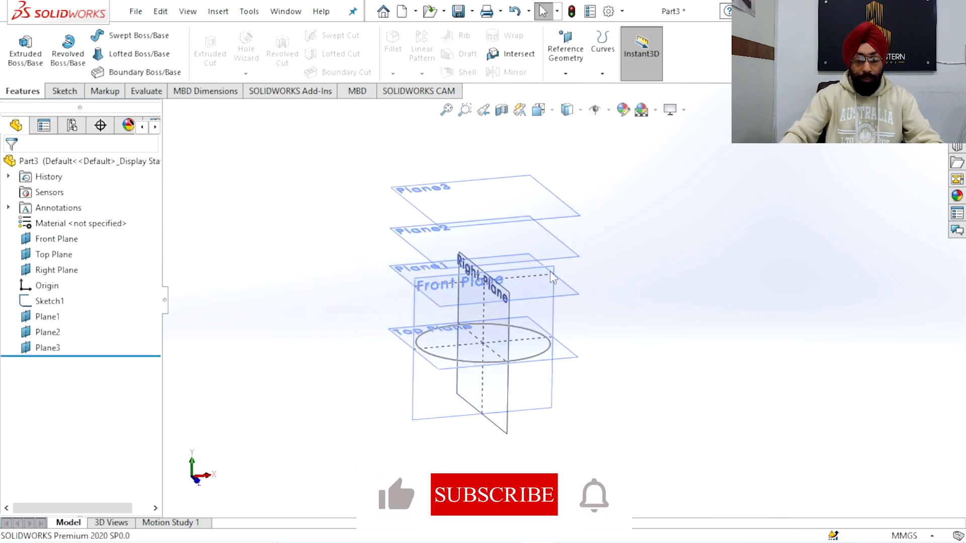
left_click(576, 293)
left_click(638, 252)
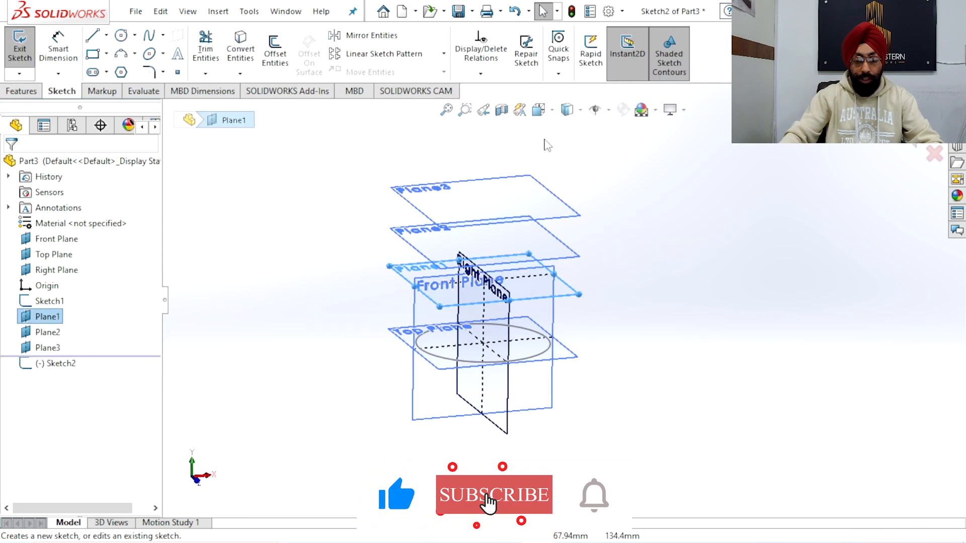
left_click(538, 114)
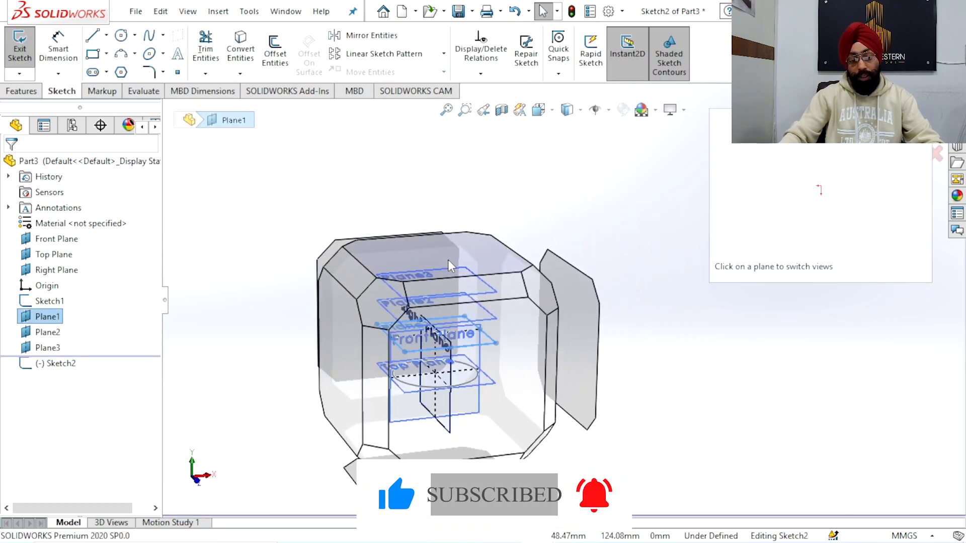
left_click(450, 264)
scroll(541, 299, "up", 3)
scroll(540, 300, "down", 3)
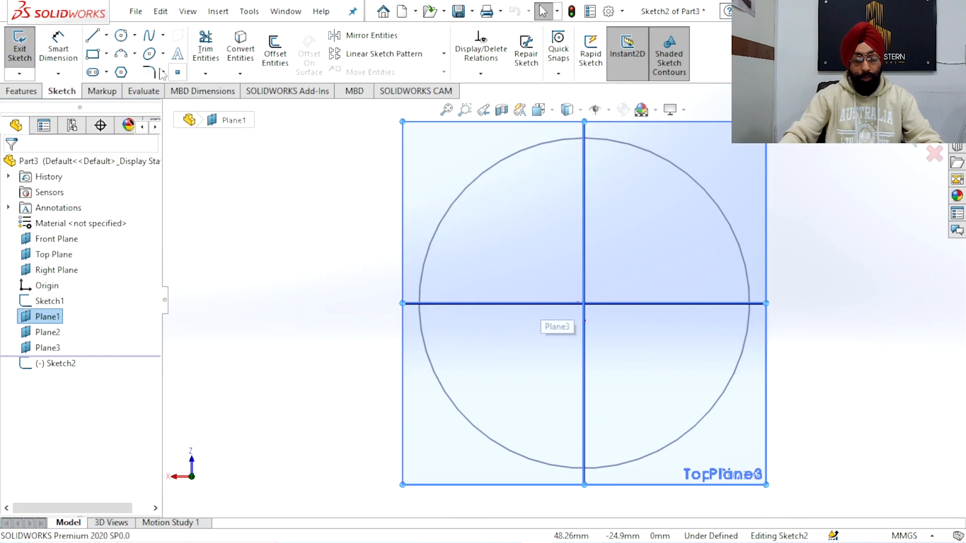
left_click(121, 36)
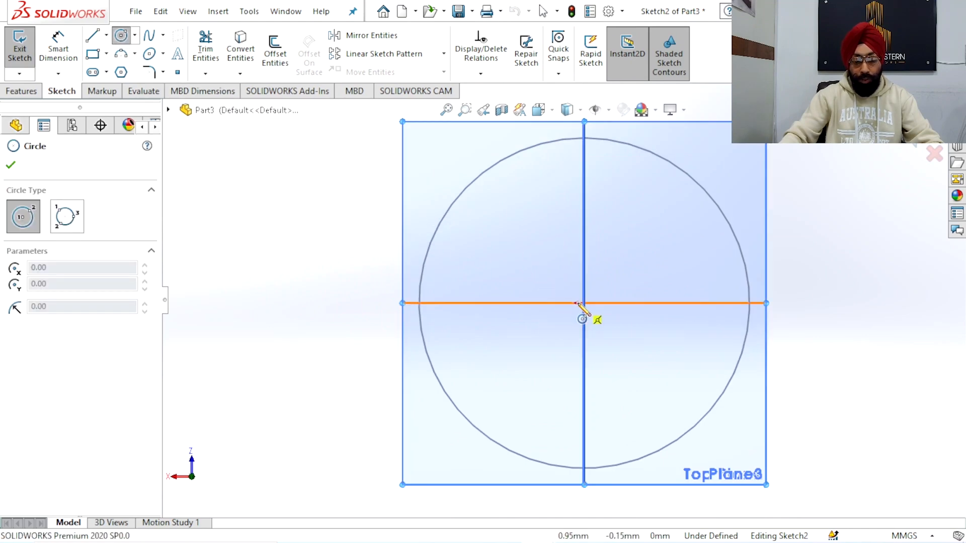
left_click(584, 304)
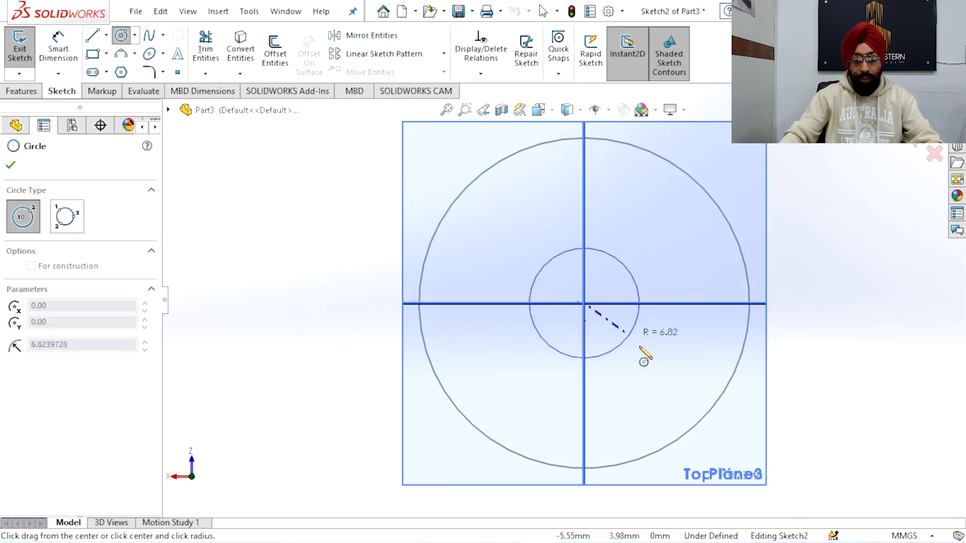
left_click(693, 398)
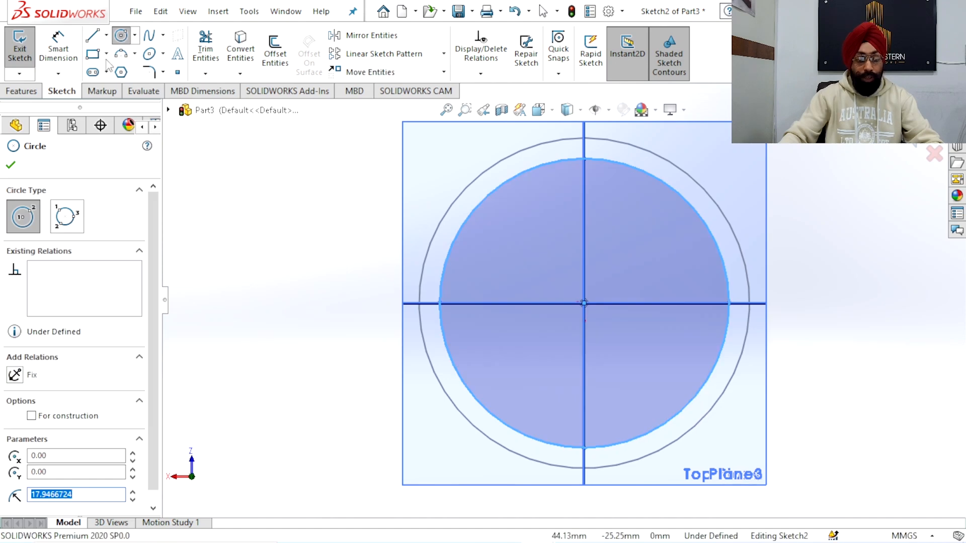
Dimension the Plane1 circle's diameter to 42 mm and exit the sketch
left_click(69, 45)
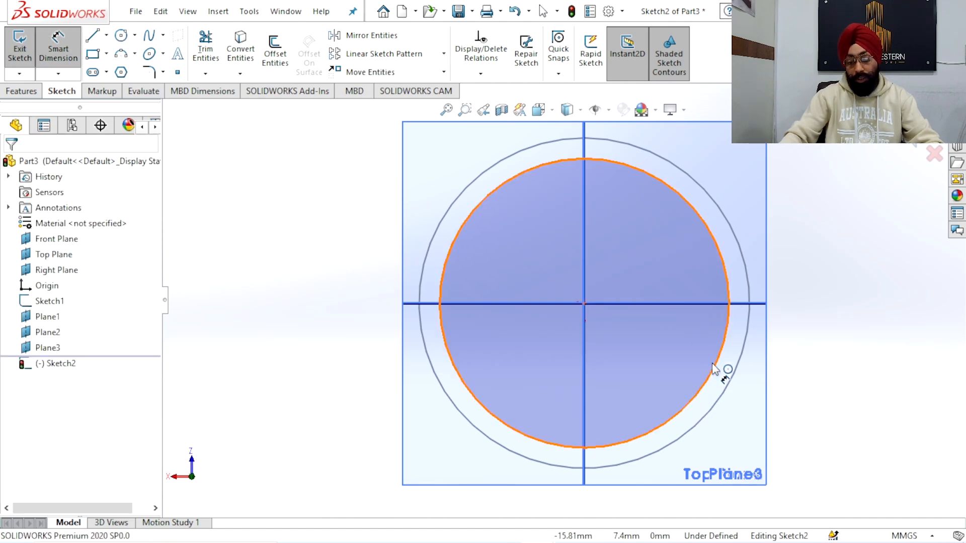
left_click(800, 414)
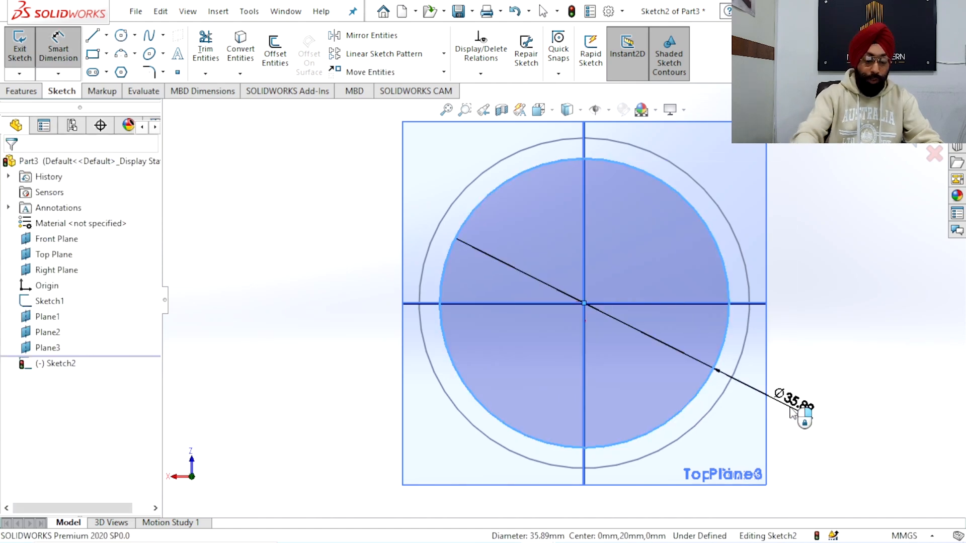
type("42")
key("Return")
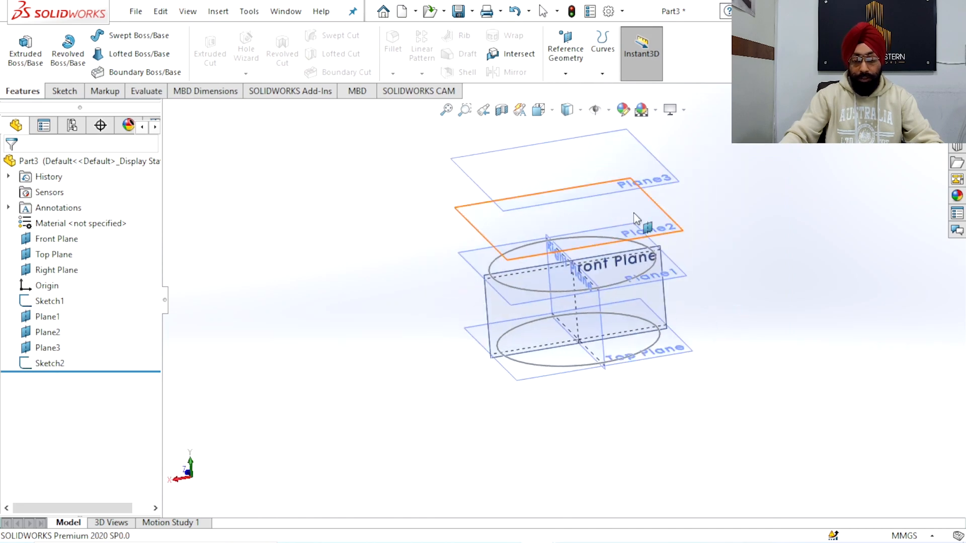
Start a sketch on Plane2 and draw a circle about 27 mm in diameter centred on the origin
left_click(656, 212)
left_click(709, 174)
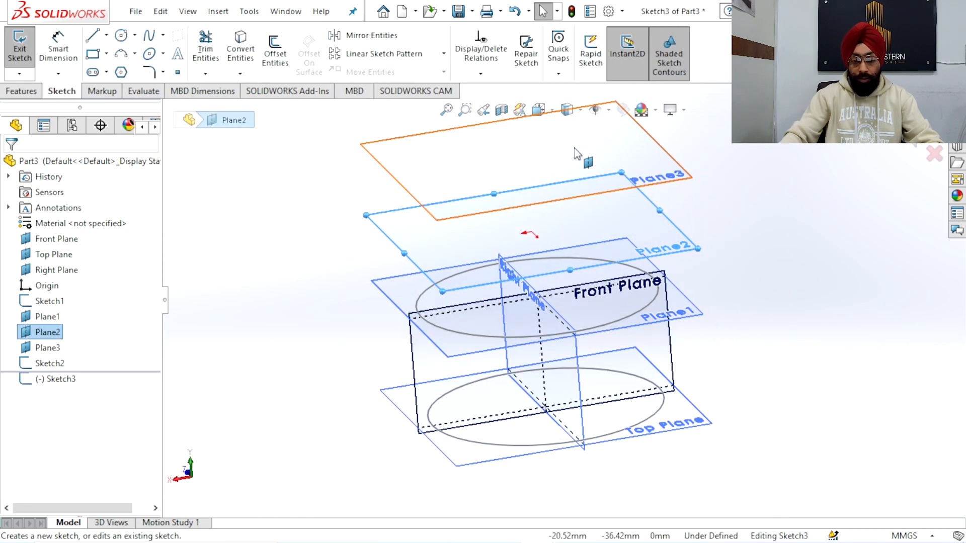
left_click(538, 110)
left_click(461, 247)
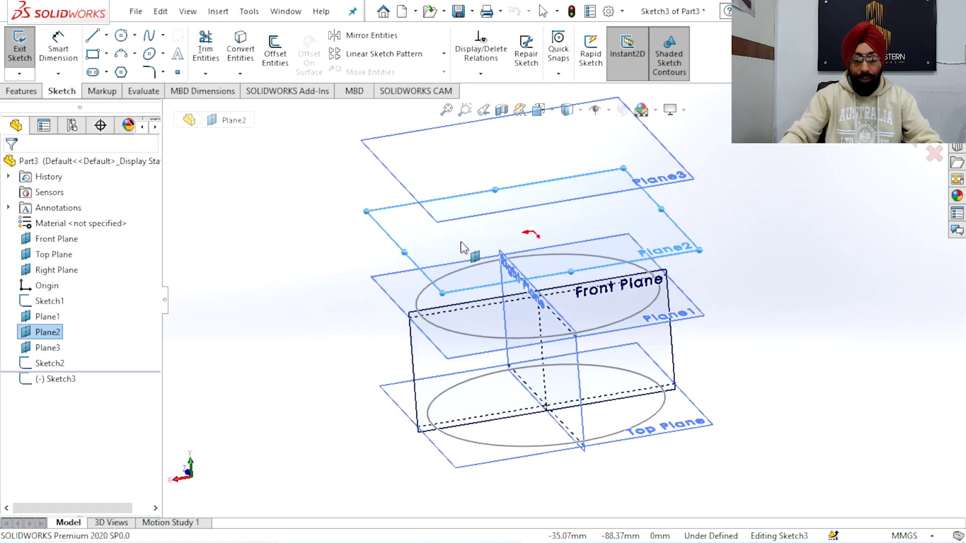
scroll(556, 282, "up", 3)
scroll(557, 282, "down", 2)
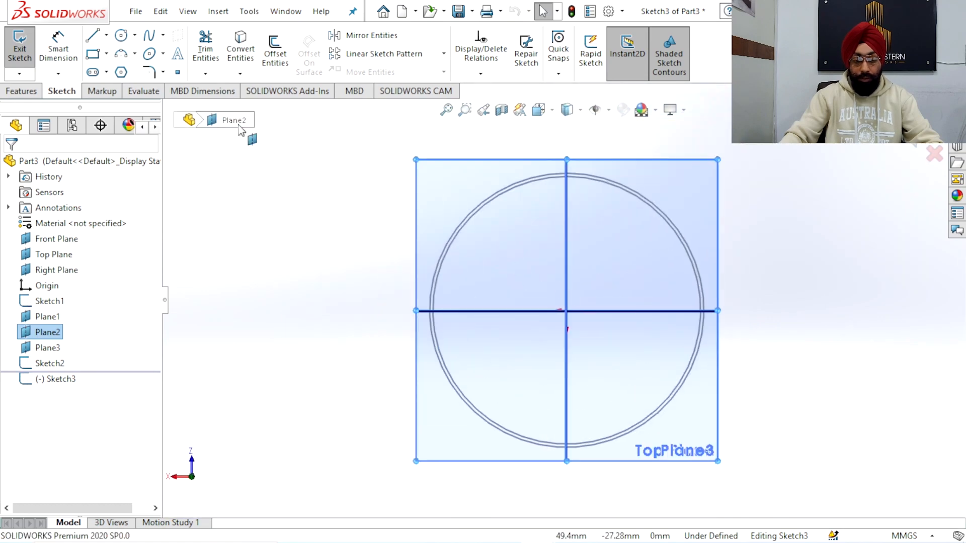
left_click(122, 35)
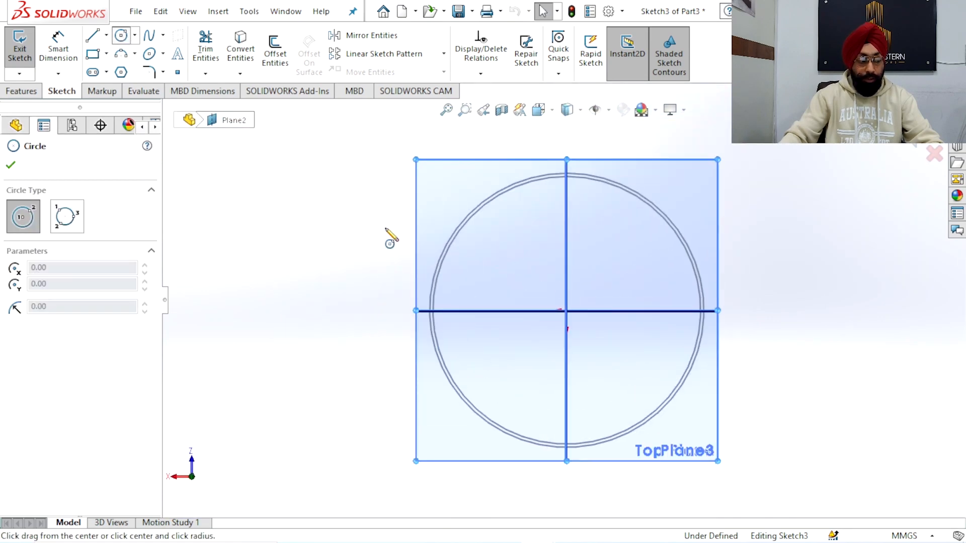
left_click(565, 311)
left_click(647, 370)
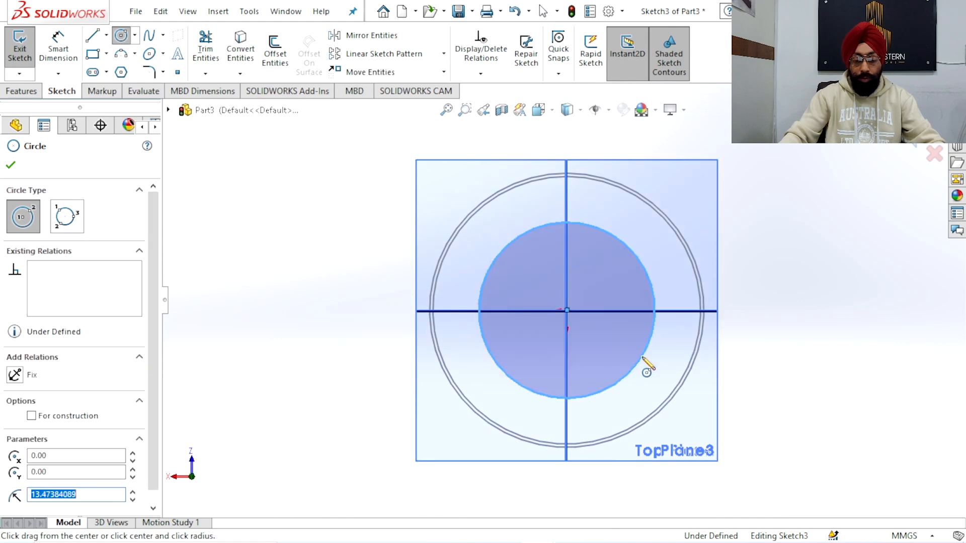
Dimension the Plane2 circle's diameter to 26 mm and exit the sketch
left_click(58, 48)
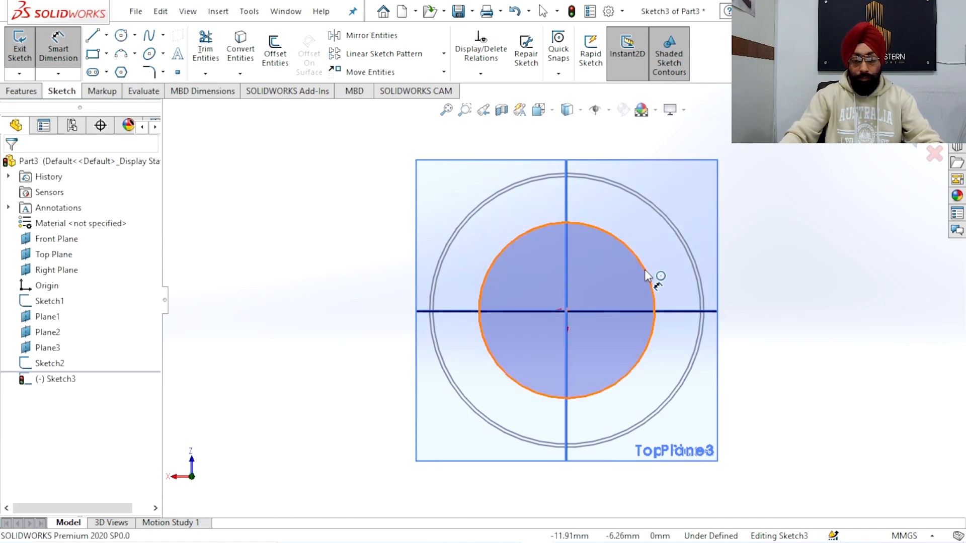
left_click(753, 211)
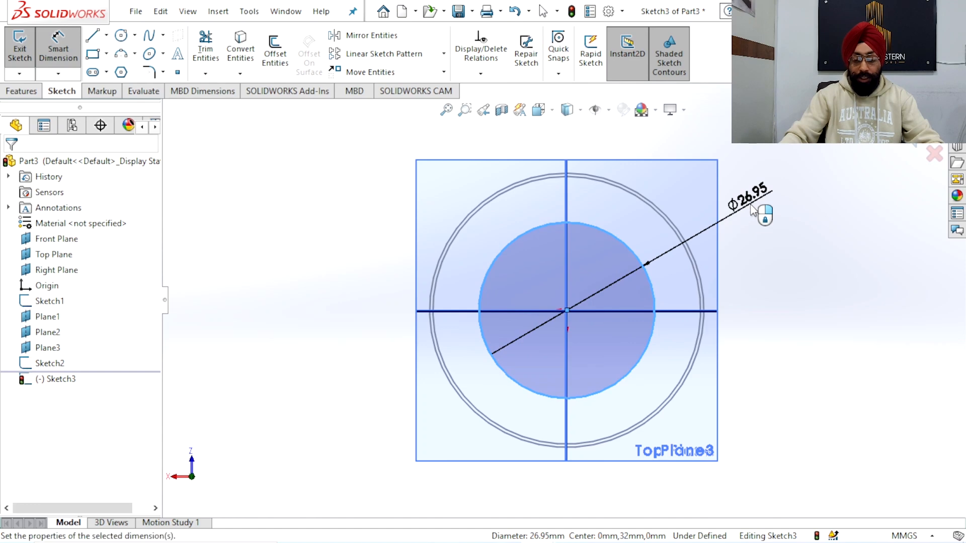
left_click(753, 210)
type("26")
key("Return")
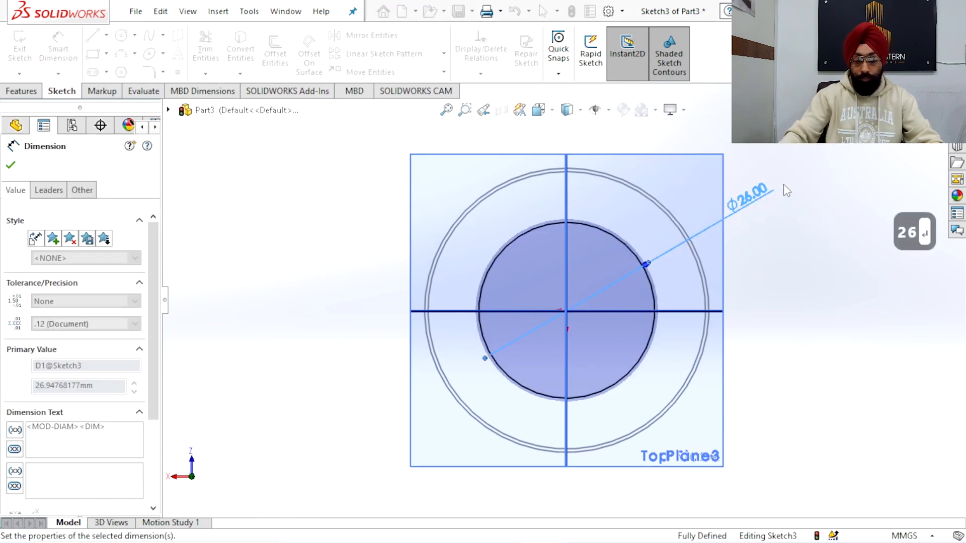
right_click(782, 187)
left_click(803, 204)
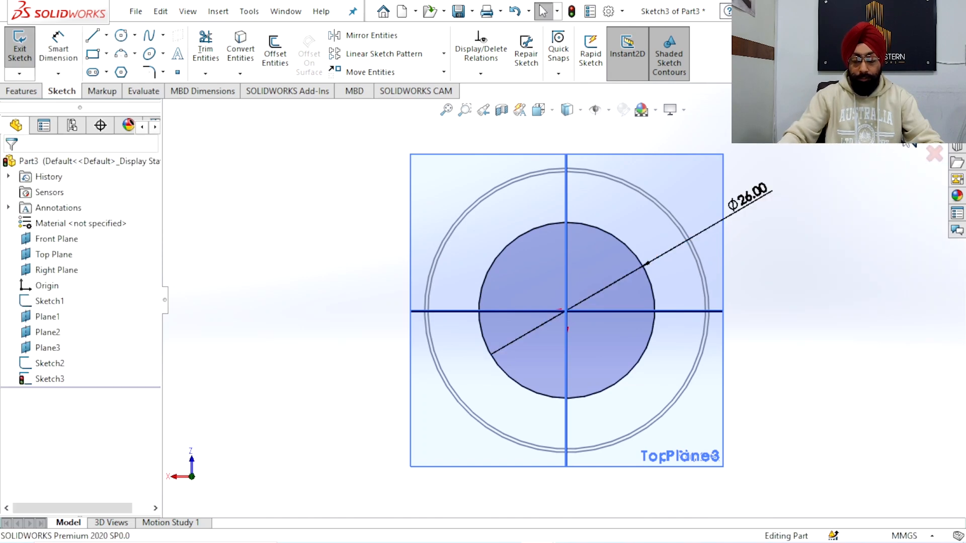
left_click(904, 142)
Start a sketch on Plane3 and draw a center rectangle about 25 by 26 mm from the origin
scroll(663, 310, "up", 3)
mouse_move(663, 310)
middle_mouse_down()
mouse_move(651, 188)
mouse_move(698, 201)
middle_mouse_up()
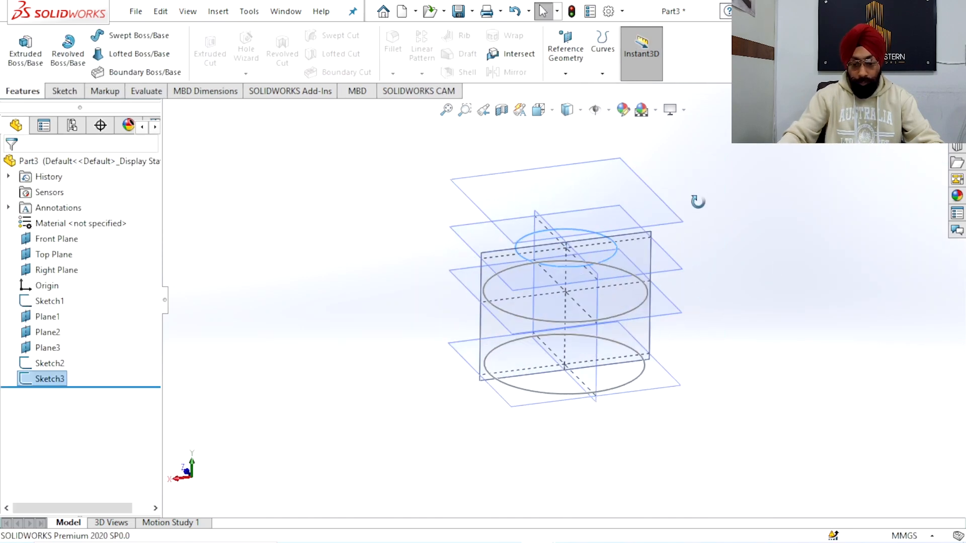
scroll(698, 201, "down", 2)
left_click(588, 174)
left_click(652, 141)
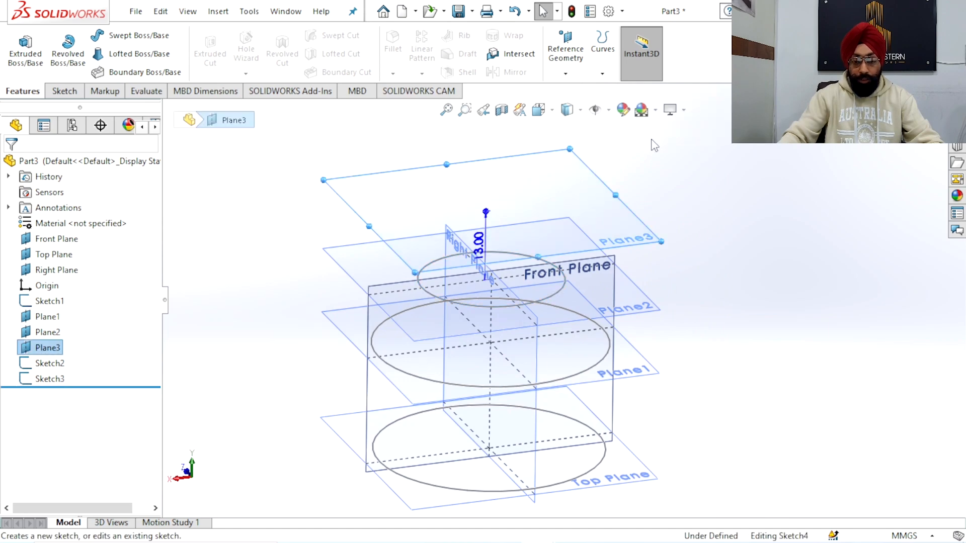
scroll(405, 227, "up", 2)
scroll(412, 231, "down", 1)
middle_click_drag(478, 259, 500, 267, "ctrl")
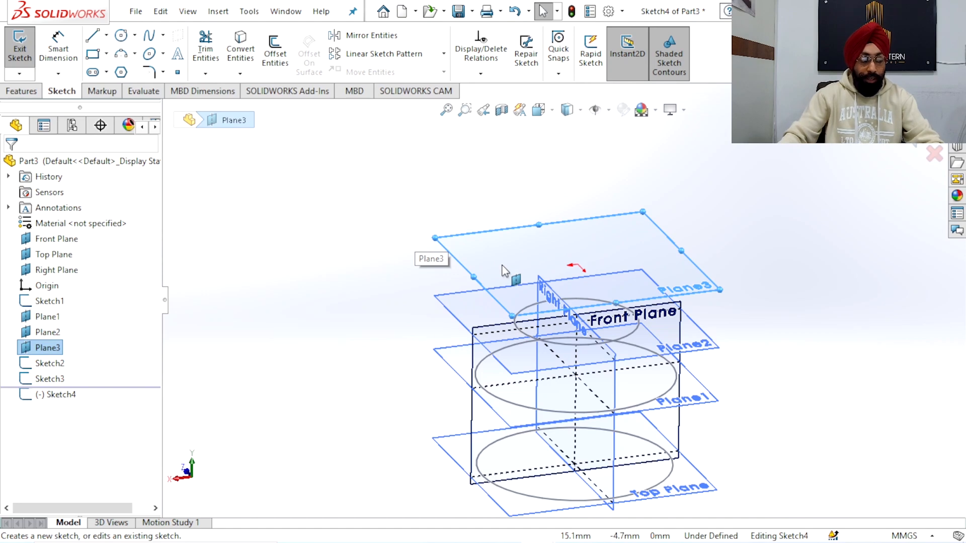
middle_click_drag(539, 280, 579, 301)
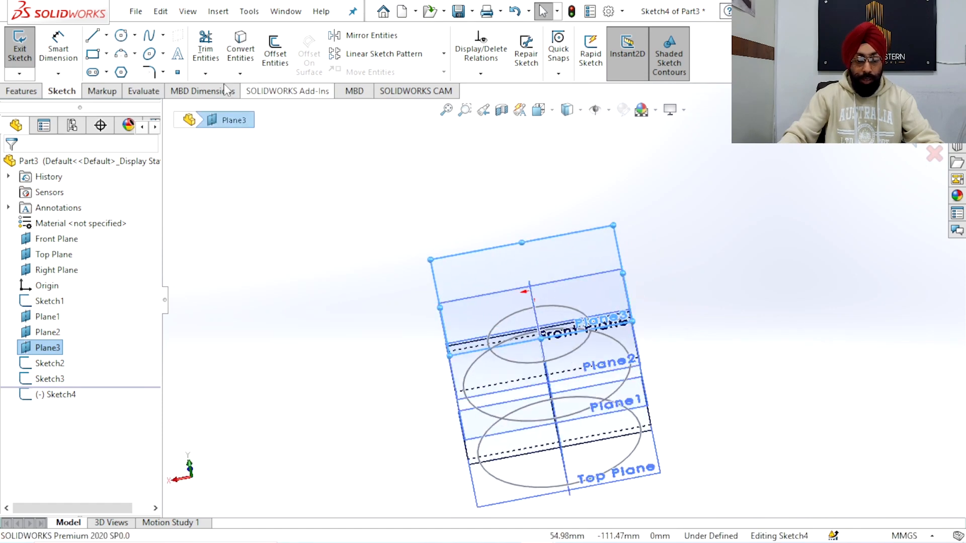
key("space")
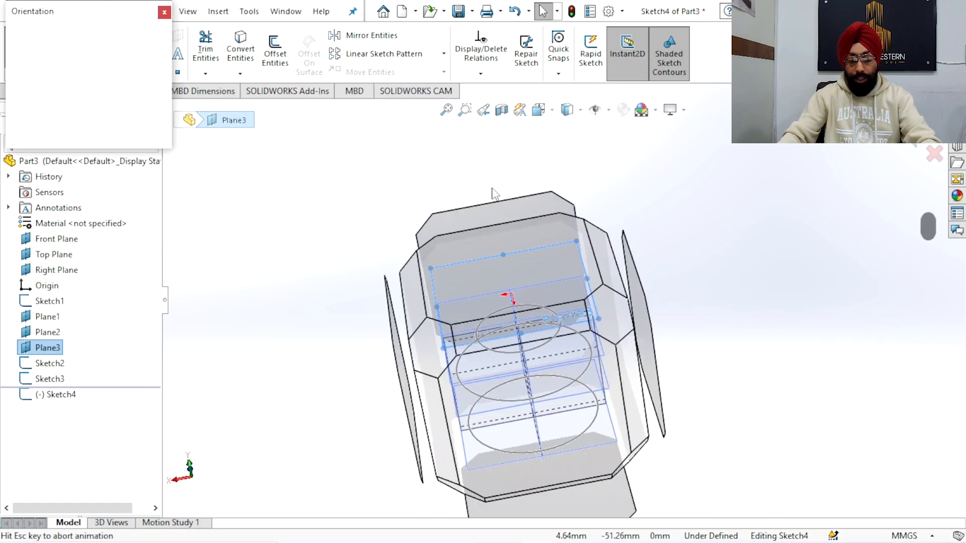
left_click(430, 256)
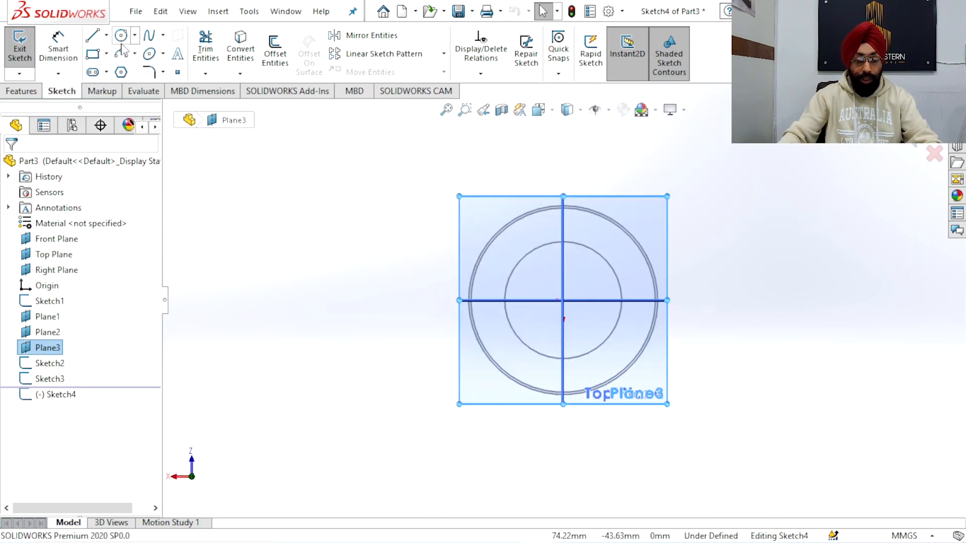
left_click(65, 219)
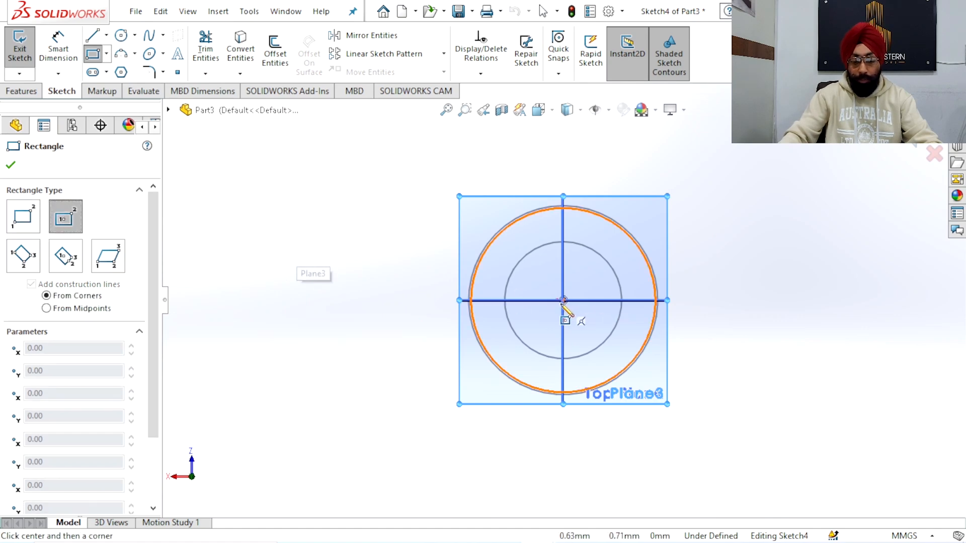
left_click(563, 300)
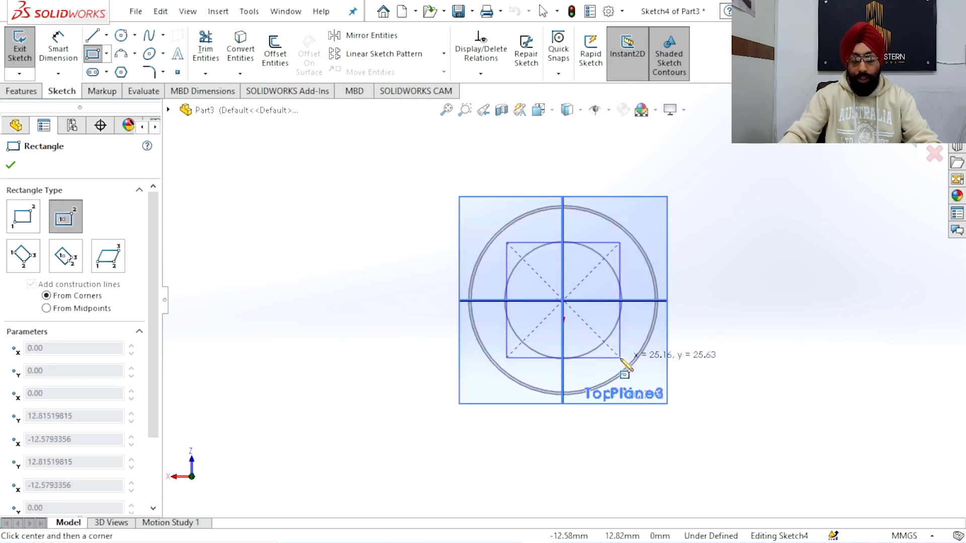
left_click(619, 357)
Dimension the rectangle's upper edge to 30 mm and exit the sketch
left_click(58, 48)
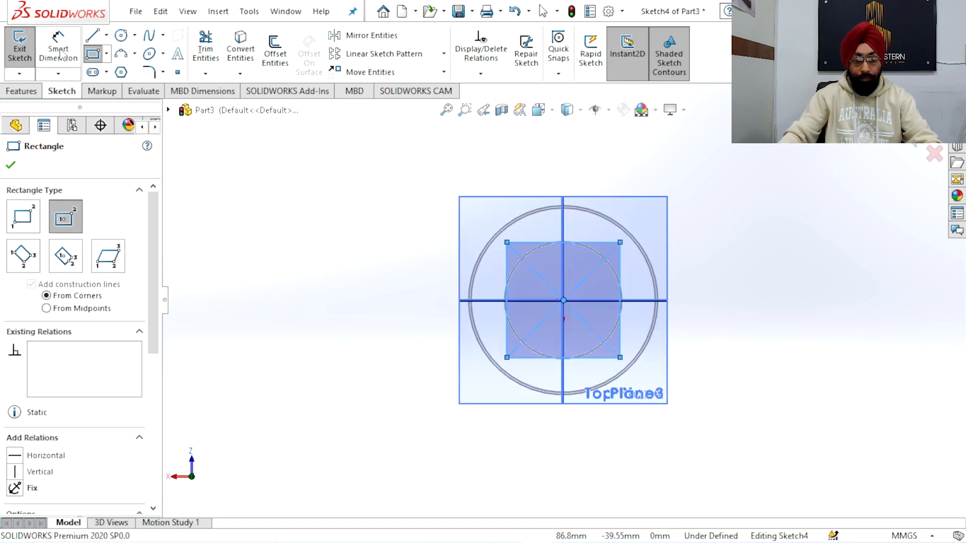
left_click(590, 243)
left_click(580, 164)
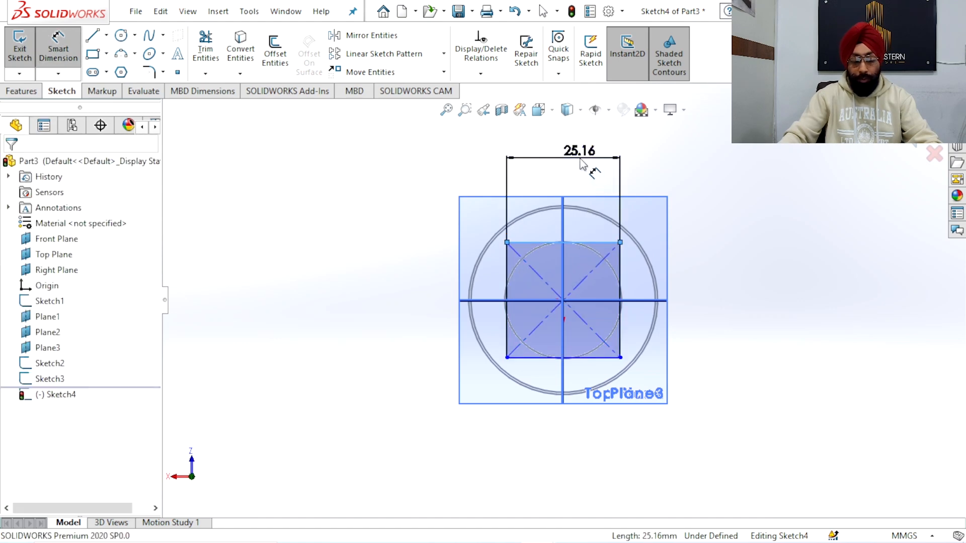
type("30")
key("Return")
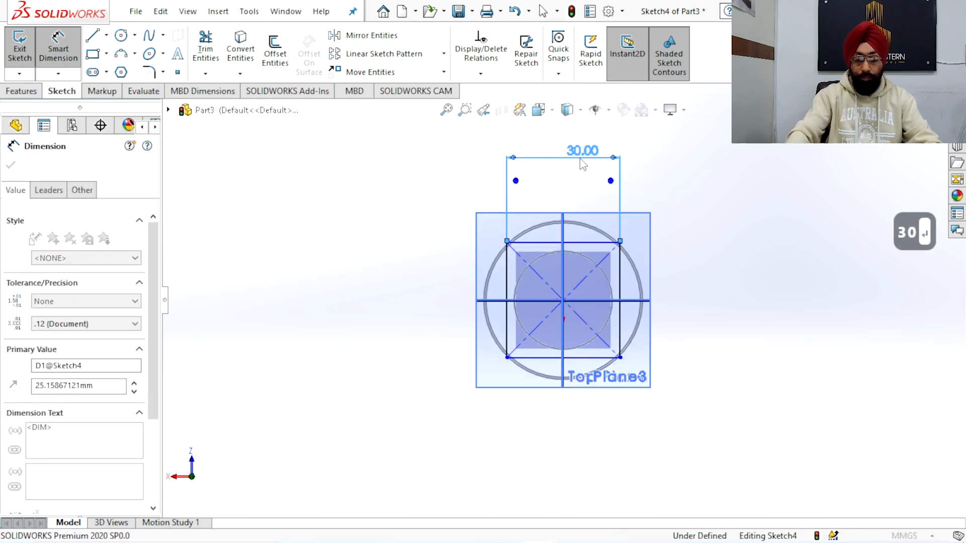
right_click(692, 170)
left_click(729, 214)
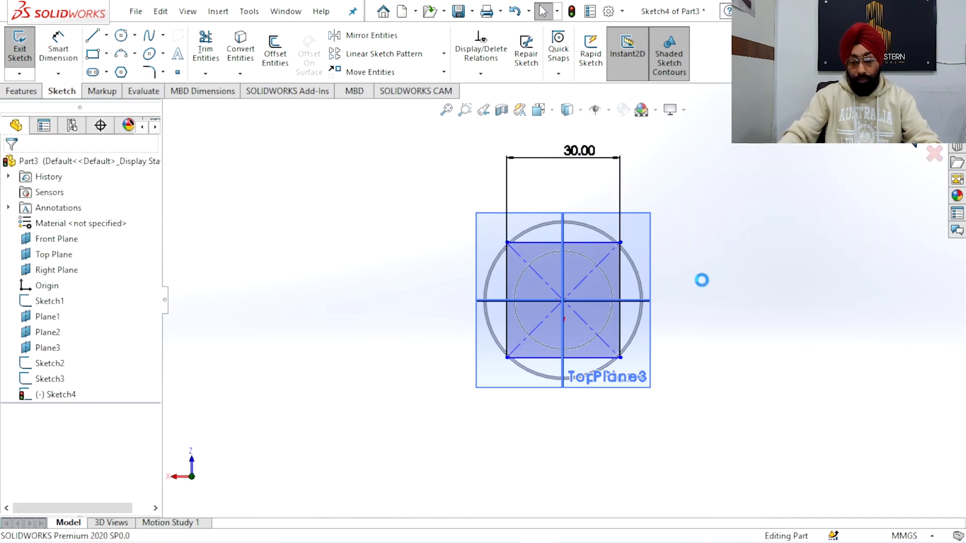
left_click(681, 347)
Hide all the planes so only the sketch profiles are displayed
mouse_move(684, 352)
middle_mouse_down()
mouse_move(694, 156)
mouse_move(689, 186)
mouse_move(723, 216)
mouse_move(701, 252)
middle_mouse_up()
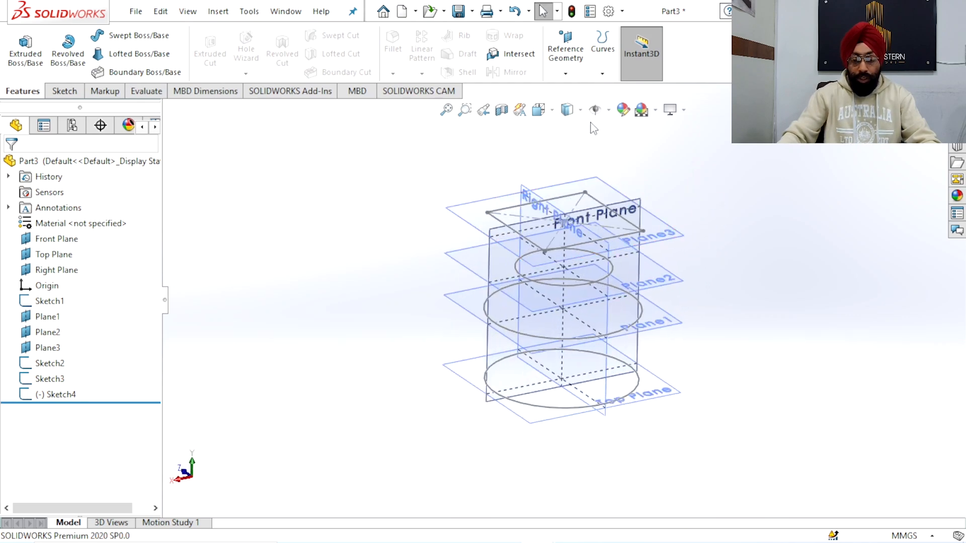
left_click(609, 110)
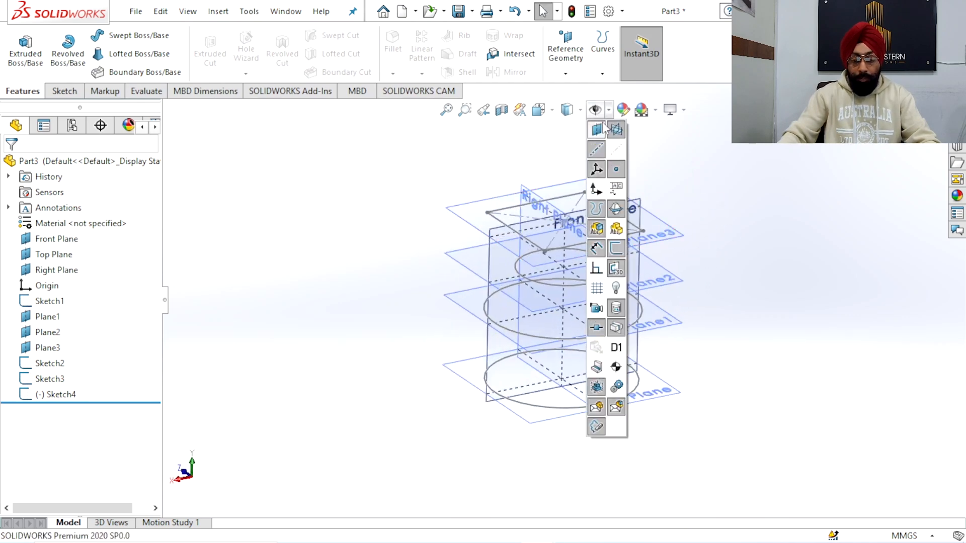
left_click(604, 126)
Start a Boundary Boss/Base through the three circles and the rectangle, selecting the profiles in order from the lowest upward
mouse_move(783, 209)
middle_mouse_down()
mouse_move(709, 248)
mouse_move(699, 206)
mouse_move(710, 260)
middle_mouse_up()
middle_click_drag(647, 278, 589, 284)
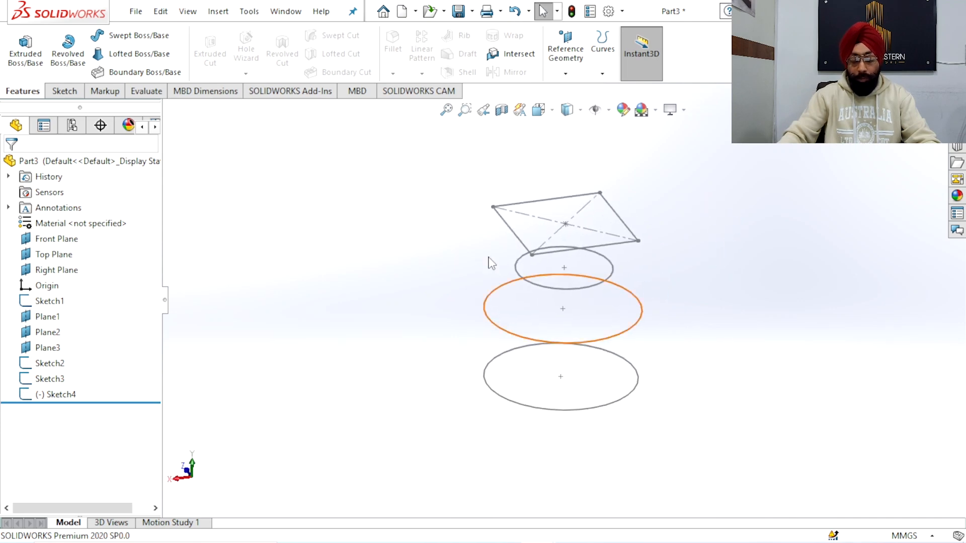
left_click(136, 72)
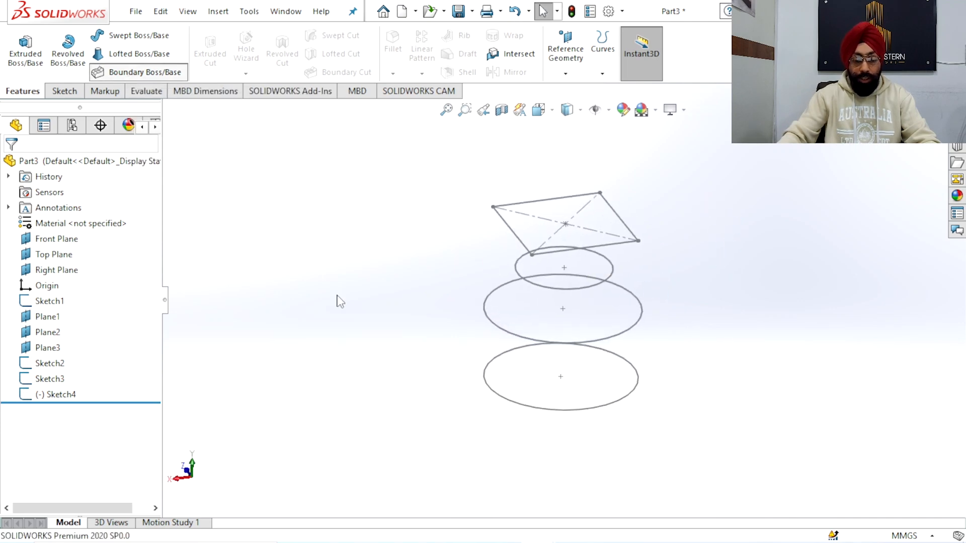
left_click(507, 402)
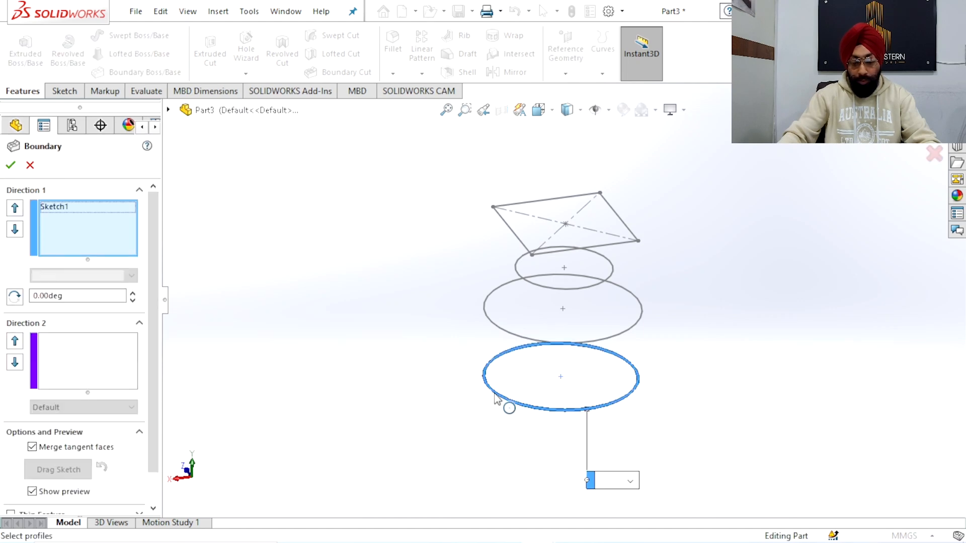
left_click(503, 330)
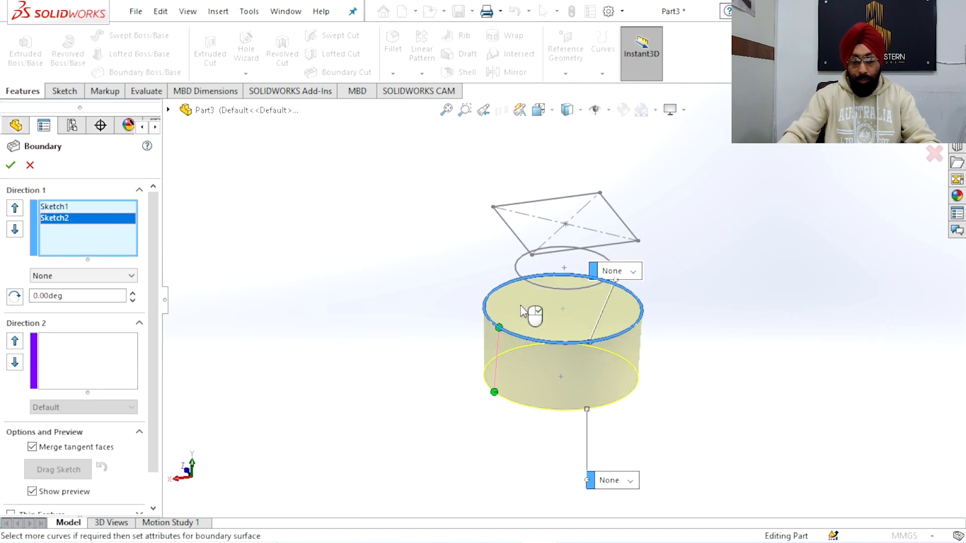
left_click(523, 279)
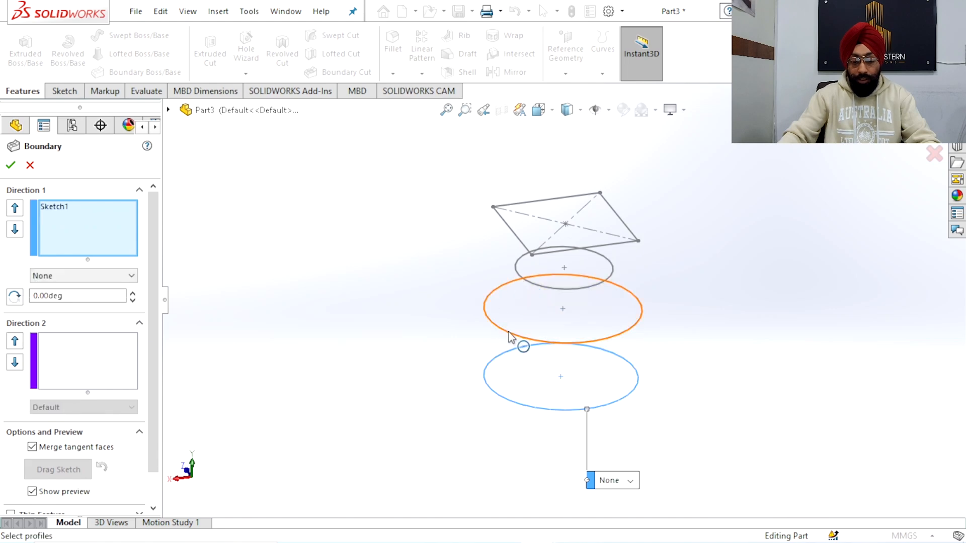
left_click(508, 335)
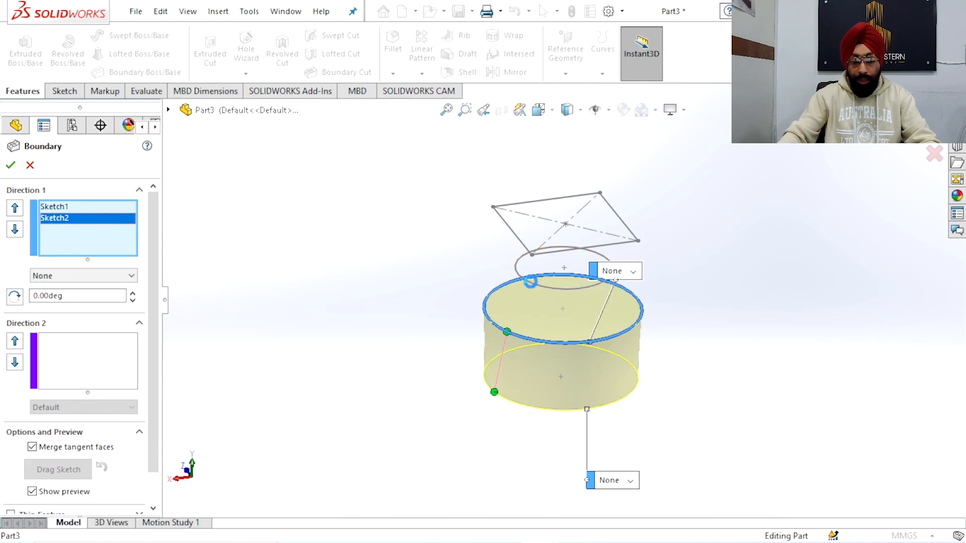
left_click(534, 284)
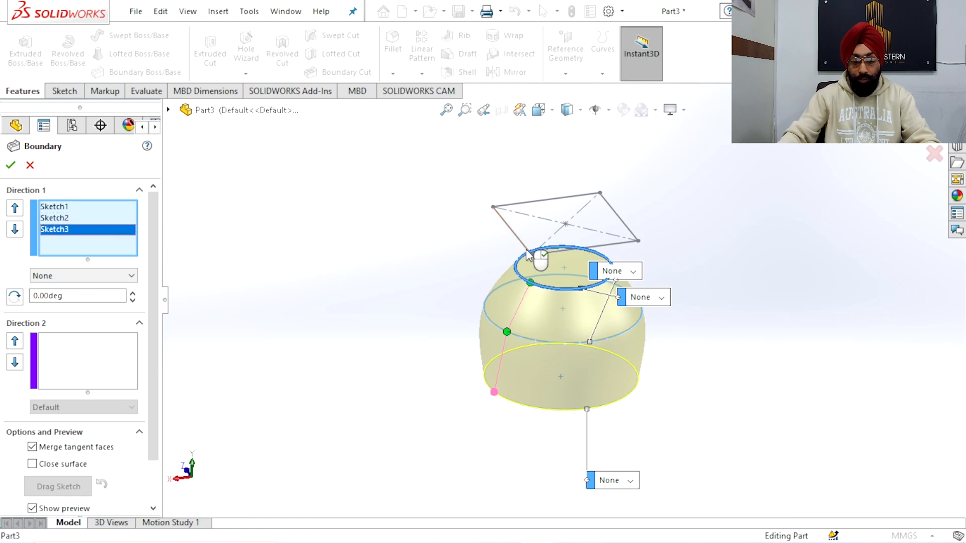
left_click(528, 253)
Align the boundary's connector points on the circles beneath the same rectangle corner and accept the feature
mouse_move(556, 339)
middle_mouse_down()
mouse_move(512, 281)
mouse_move(571, 289)
middle_mouse_up()
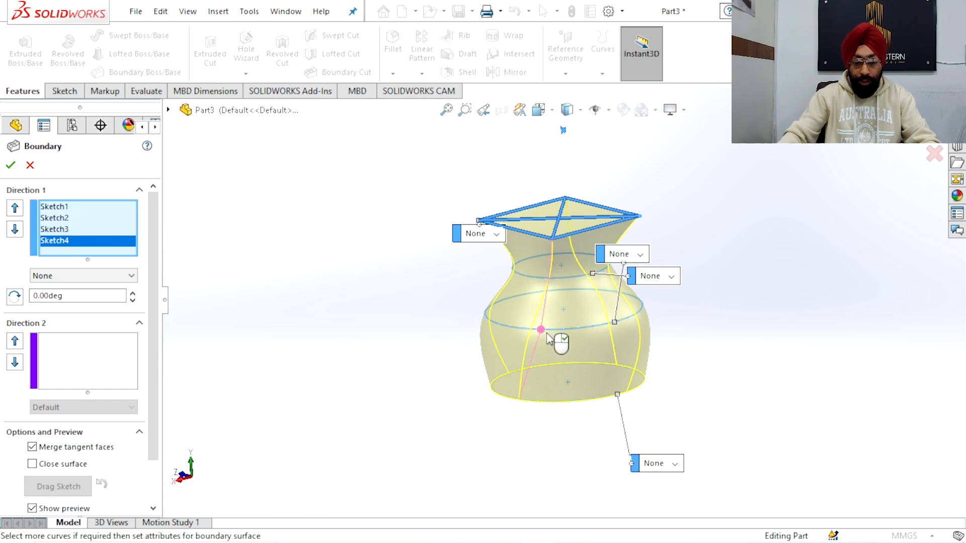
left_click_drag(548, 334, 548, 334)
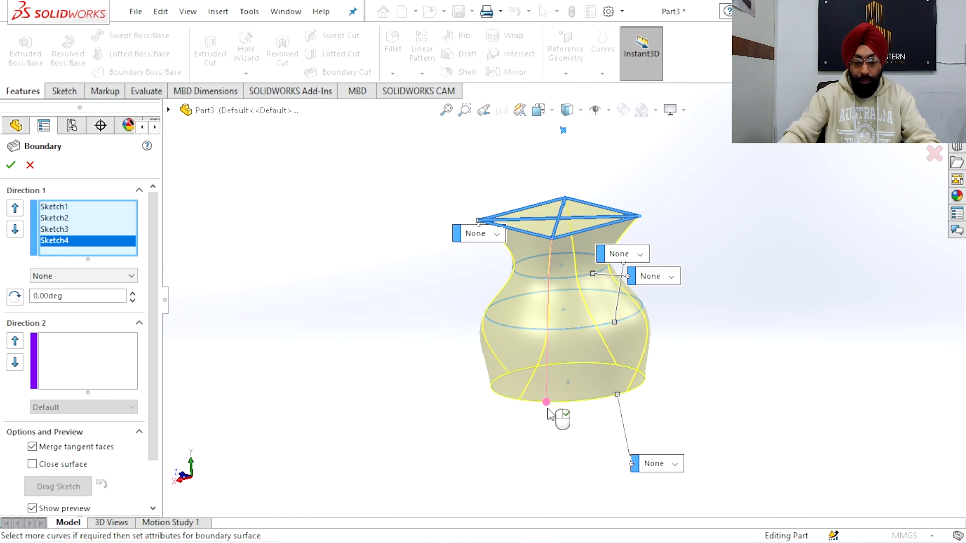
mouse_move(706, 237)
middle_mouse_down()
mouse_move(638, 261)
mouse_move(674, 371)
mouse_move(664, 425)
mouse_move(674, 364)
mouse_move(648, 291)
mouse_move(664, 261)
mouse_move(681, 263)
mouse_move(673, 242)
mouse_move(709, 234)
middle_mouse_up()
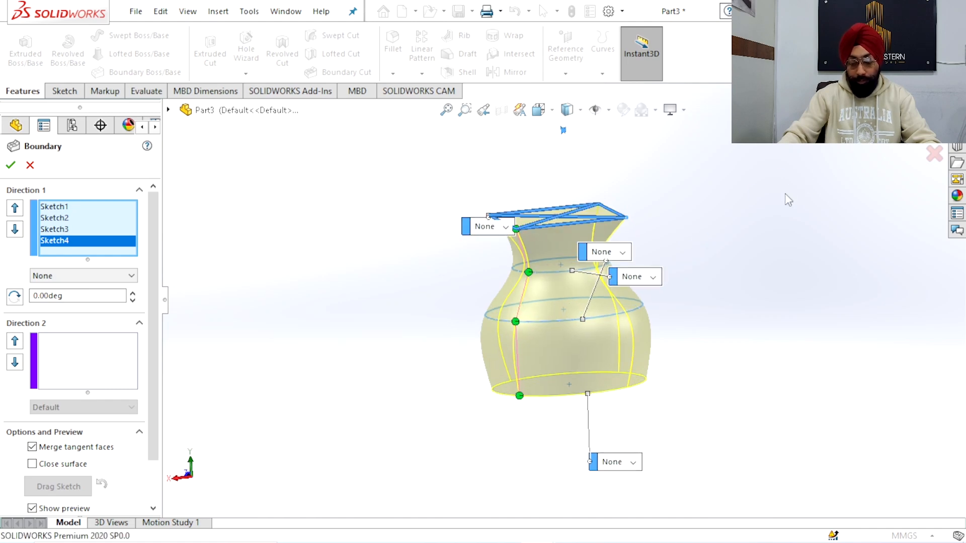
key("Return")
Create a reference plane offset 220 mm above the boundary body's rectangular top face
middle_click_drag(686, 274, 669, 382)
middle_click_drag(588, 215, 564, 284)
left_click(554, 269)
middle_click_drag(394, 210, 516, 130)
left_click(566, 75)
left_click(579, 91)
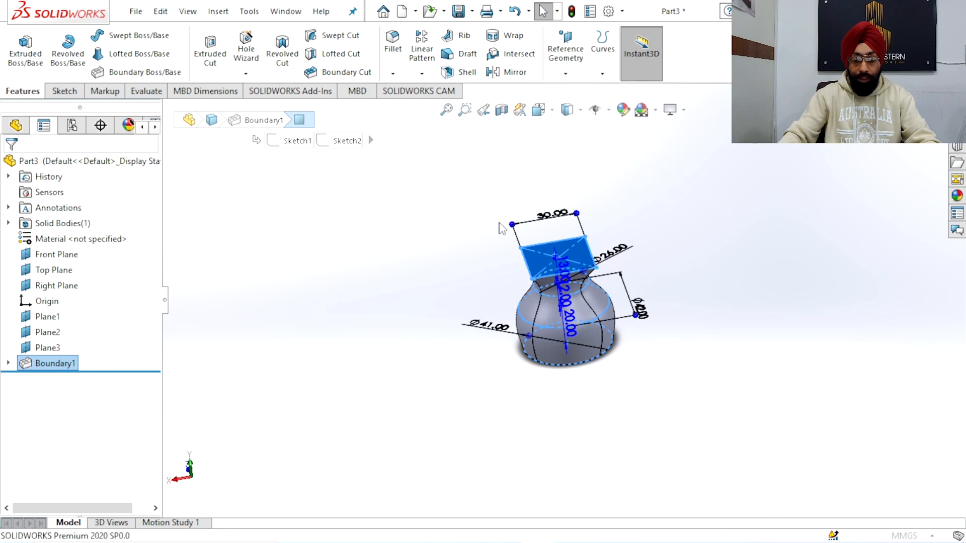
middle_click_drag(451, 279, 464, 256)
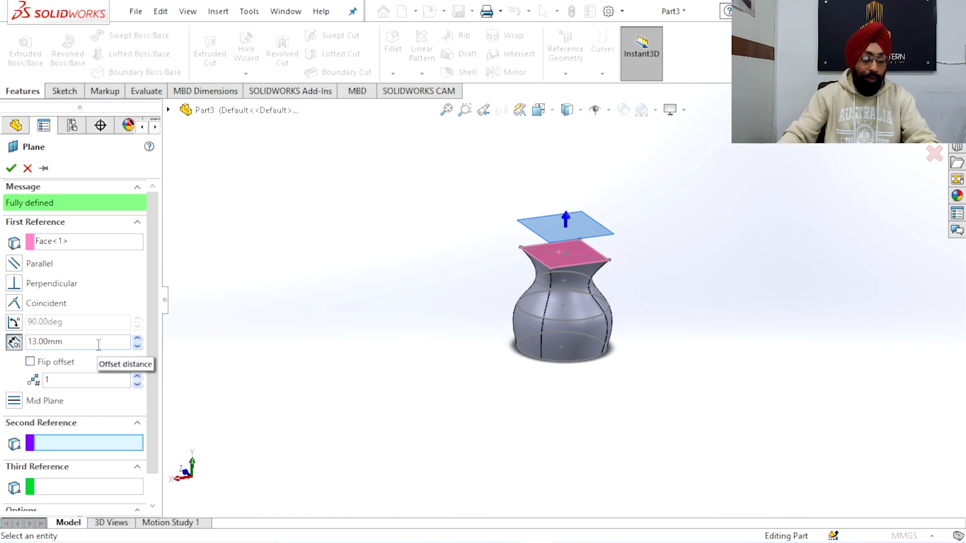
type("220")
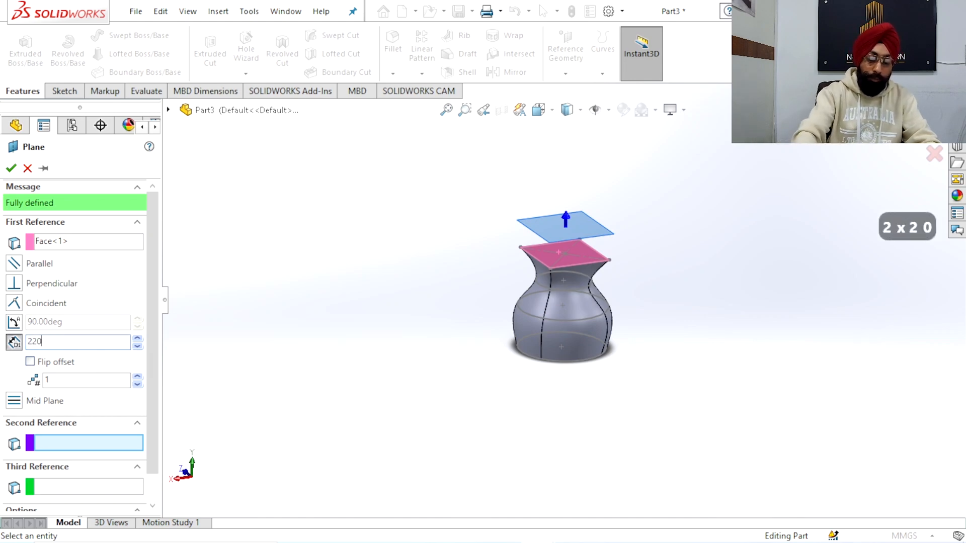
key("Return")
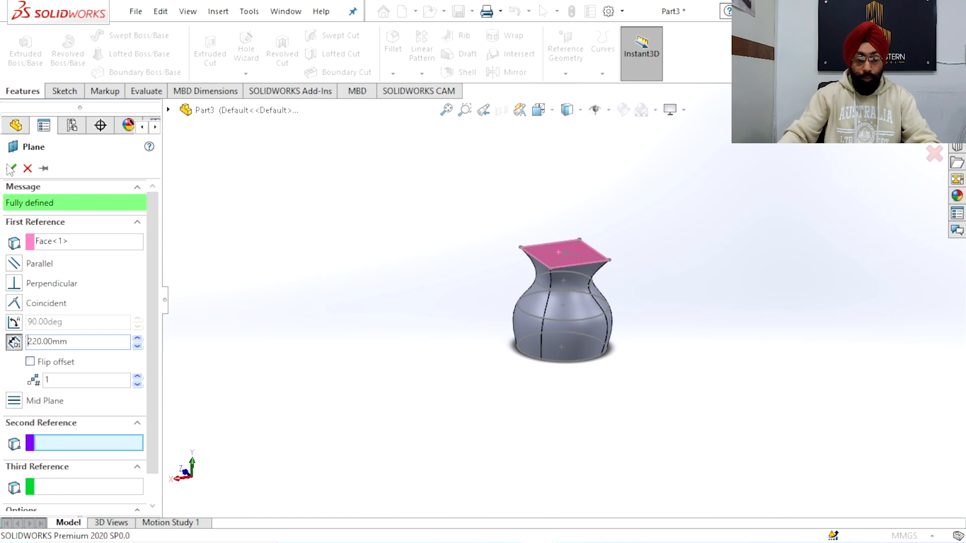
Select the new offset plane, Plane4, and turn on the display of all planes
scroll(394, 296, "up", 8)
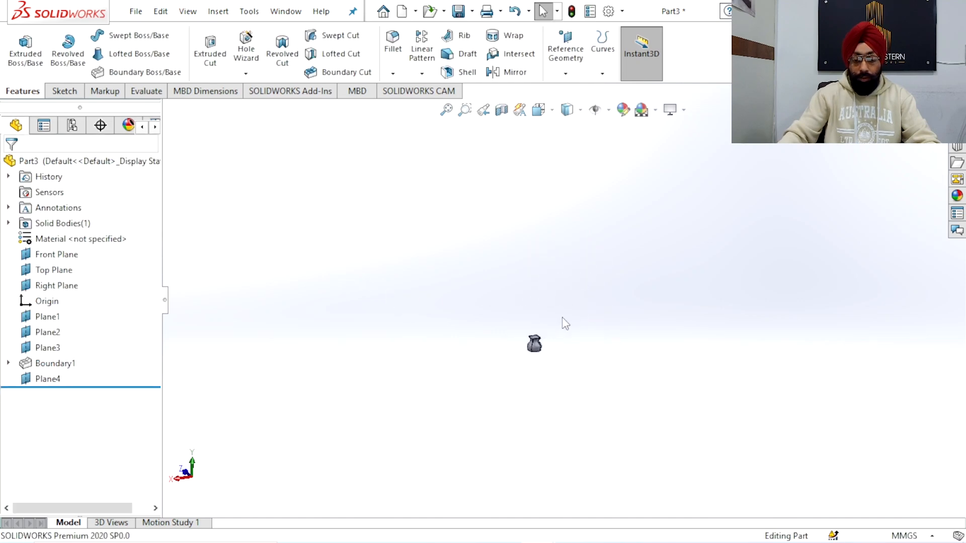
left_click(51, 381)
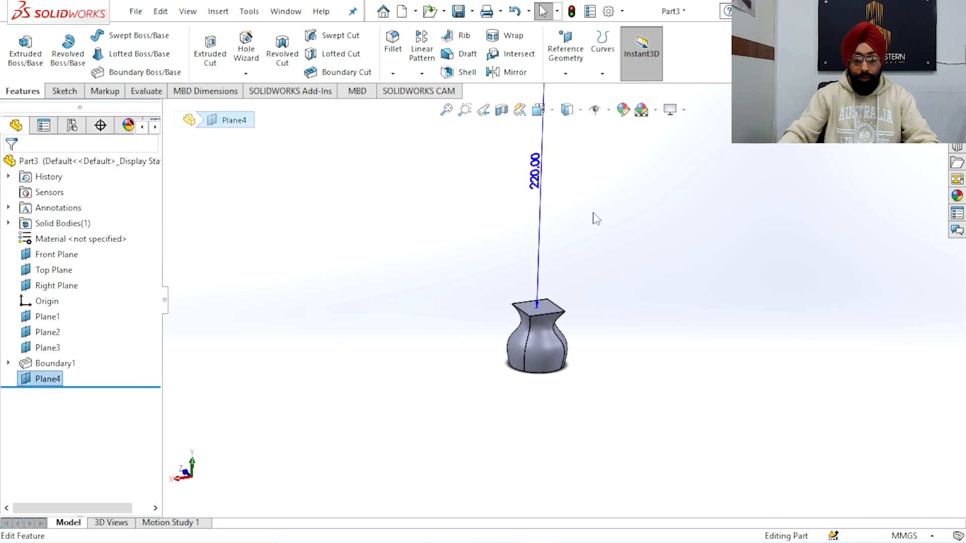
scroll(596, 218, "up", 3)
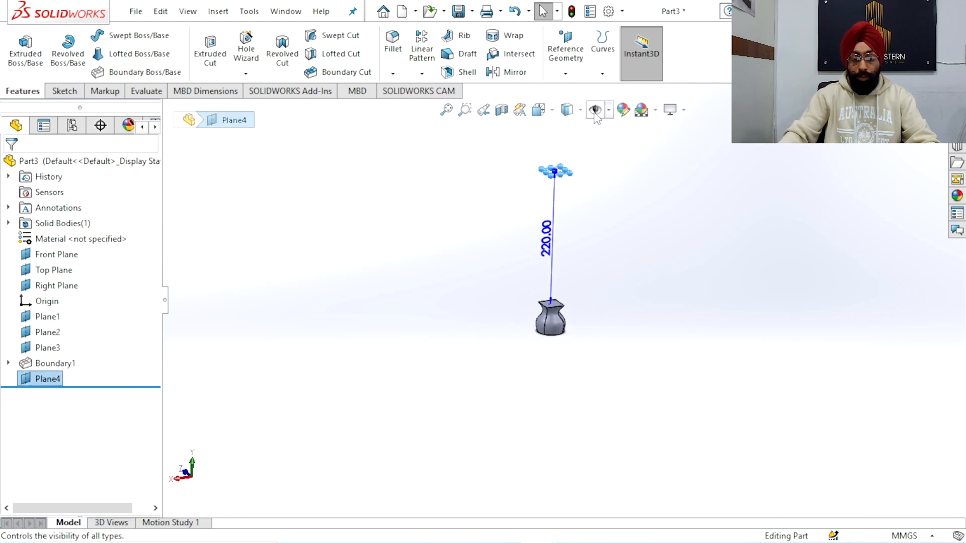
left_click(609, 110)
left_click(600, 133)
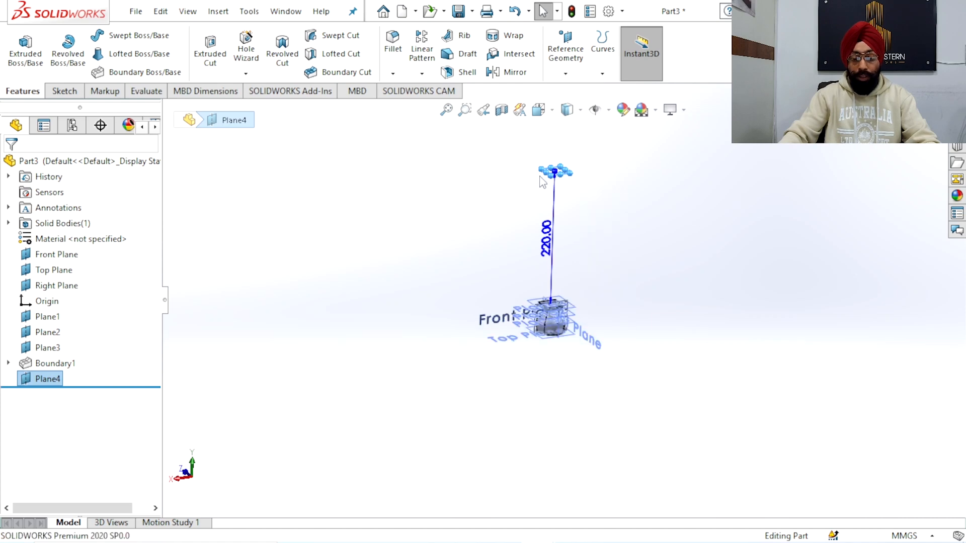
Start a sketch on Plane4 and orient the view normal to it
scroll(576, 184, "down", 3)
left_click(649, 200)
scroll(540, 171, "down", 3)
left_click(562, 207)
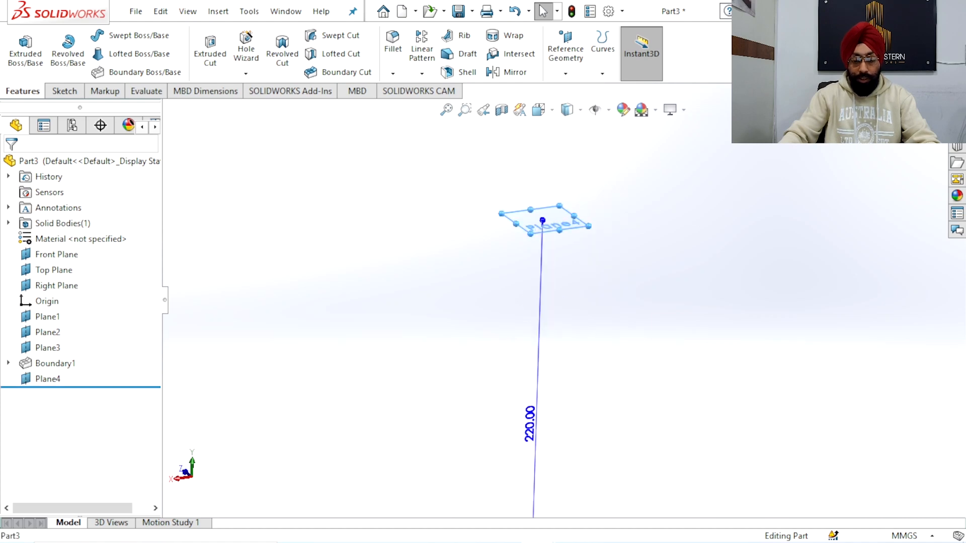
left_click(623, 166)
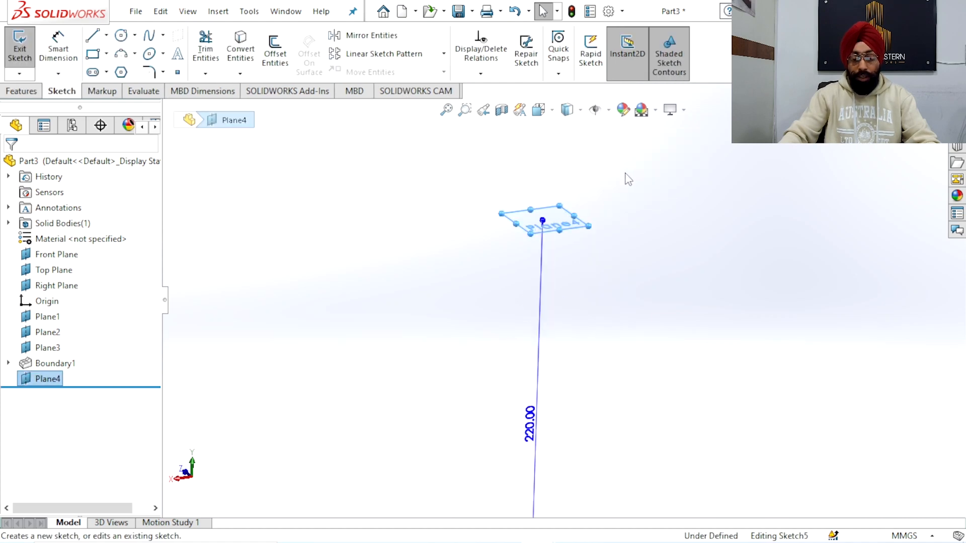
left_click(538, 110)
left_click(483, 238)
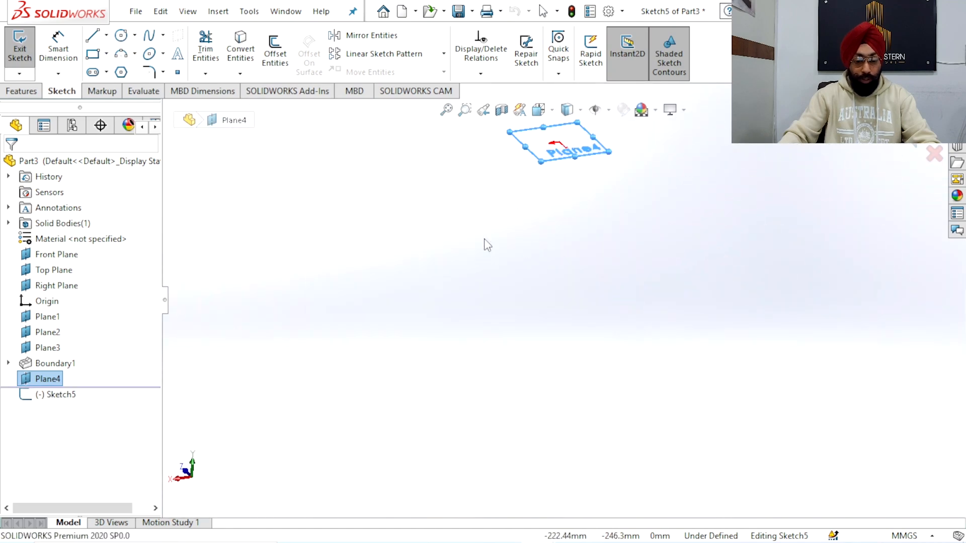
scroll(494, 276, "up", 3)
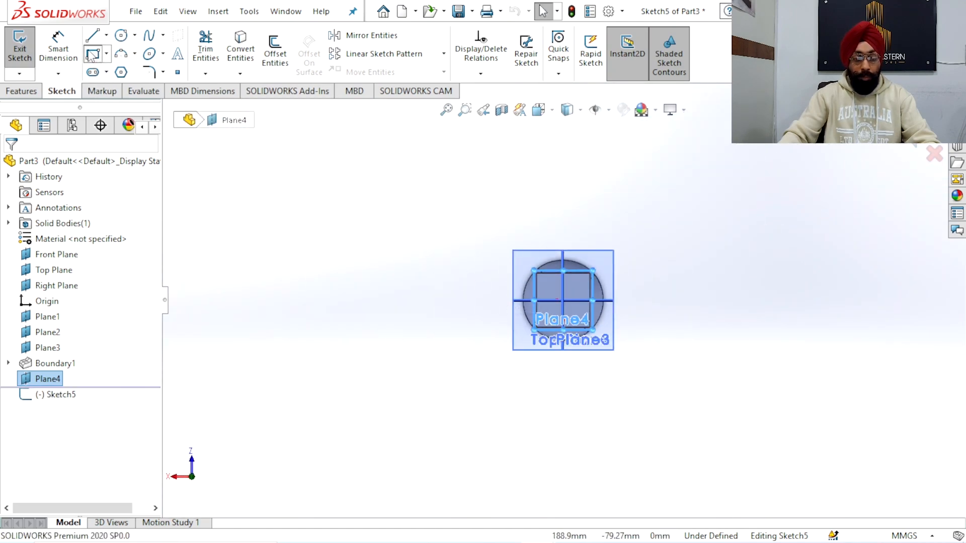
Draw a thin horizontal center rectangle about 86 by 3 mm, centred on the origin
left_click(75, 217)
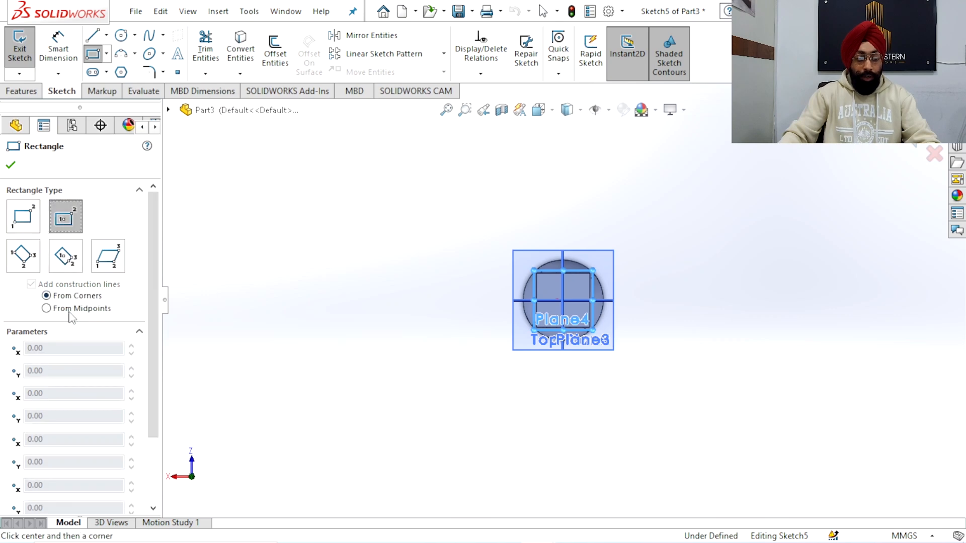
scroll(579, 325, "down", 5)
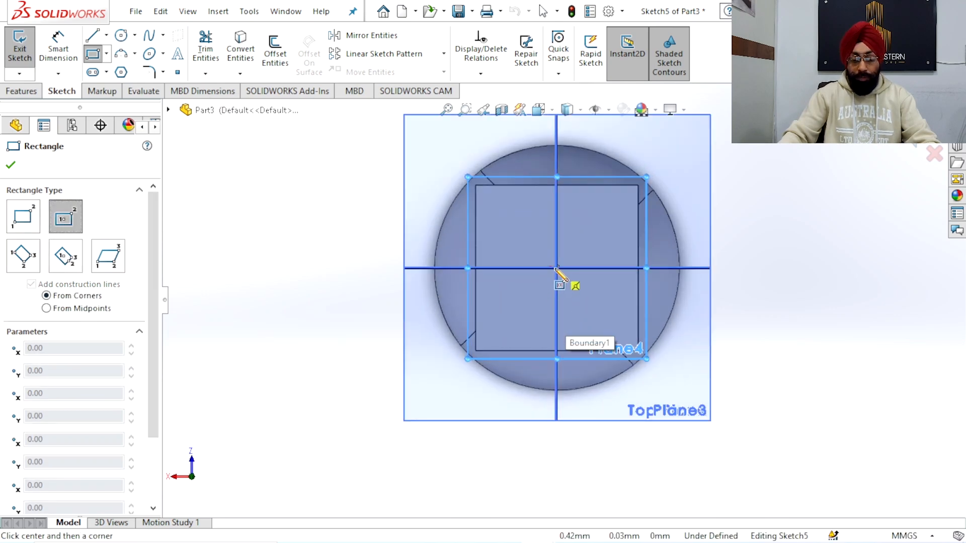
left_click(556, 268)
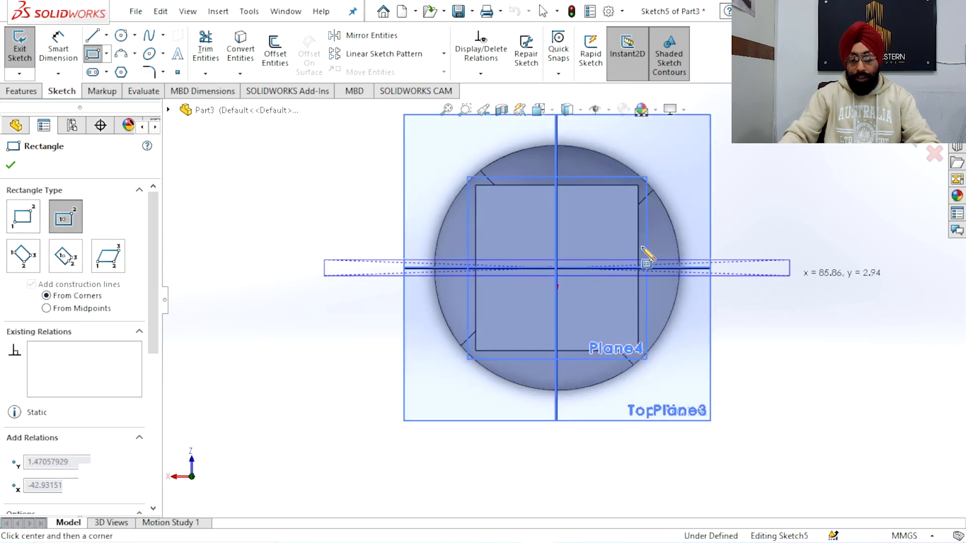
left_click(790, 275)
Dimension the thin rectangle's short end edge to 0.25 mm
left_click(53, 49)
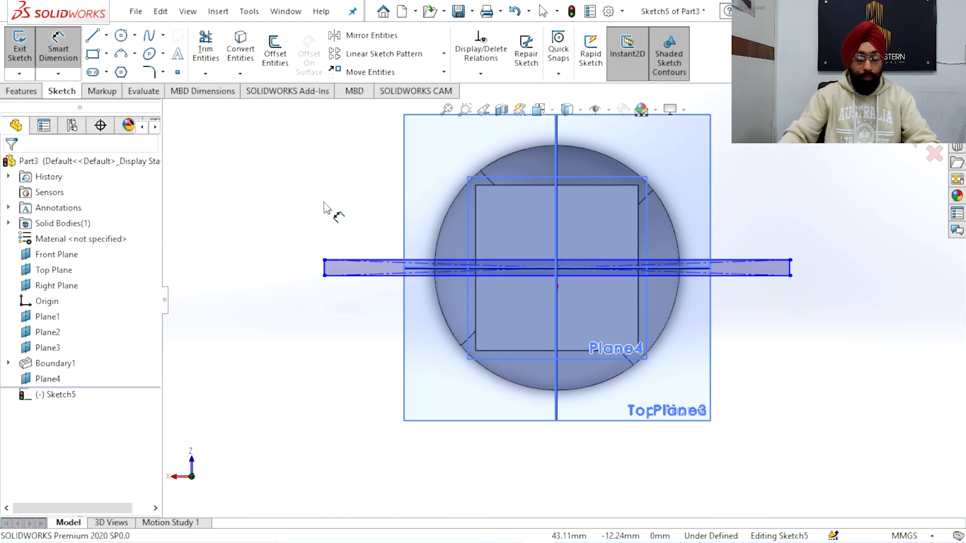
scroll(805, 278, "down", 2)
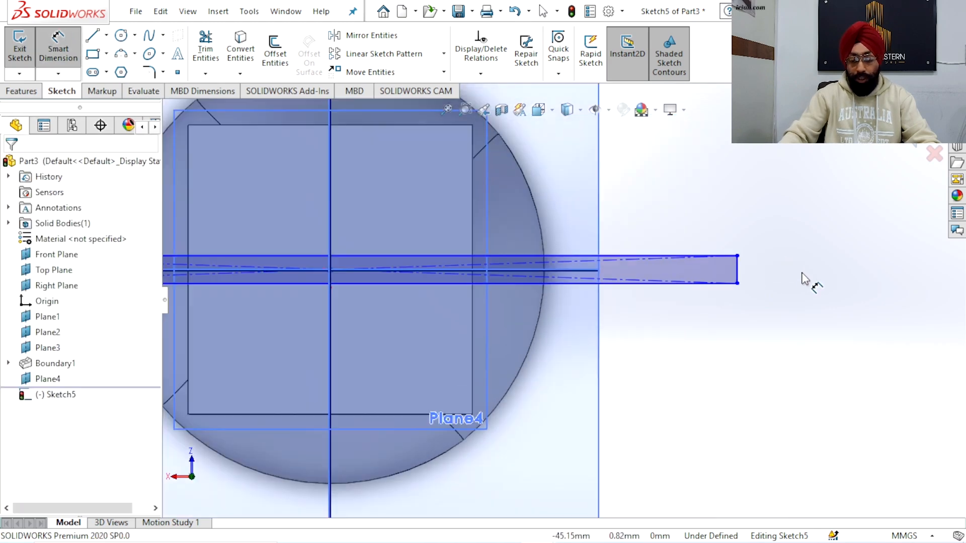
left_click(737, 270)
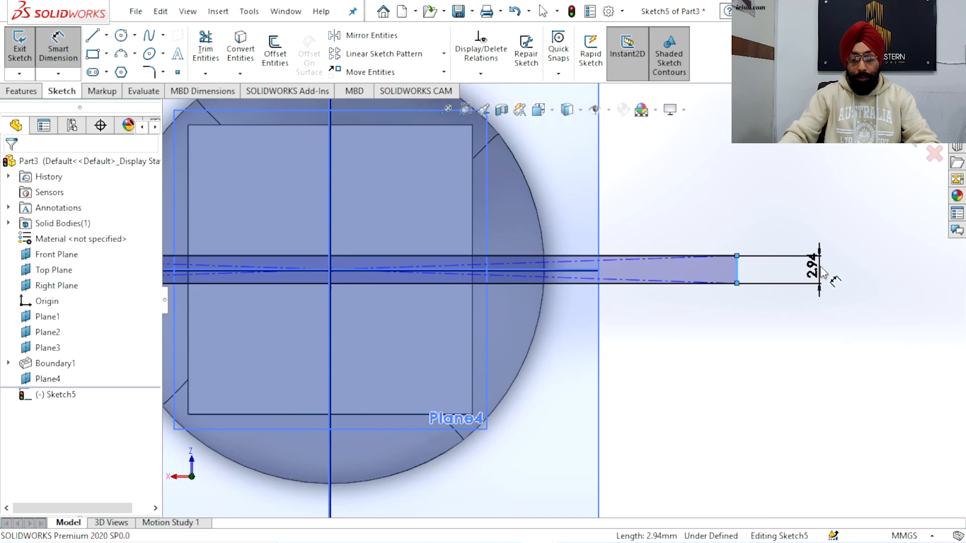
left_click(821, 272)
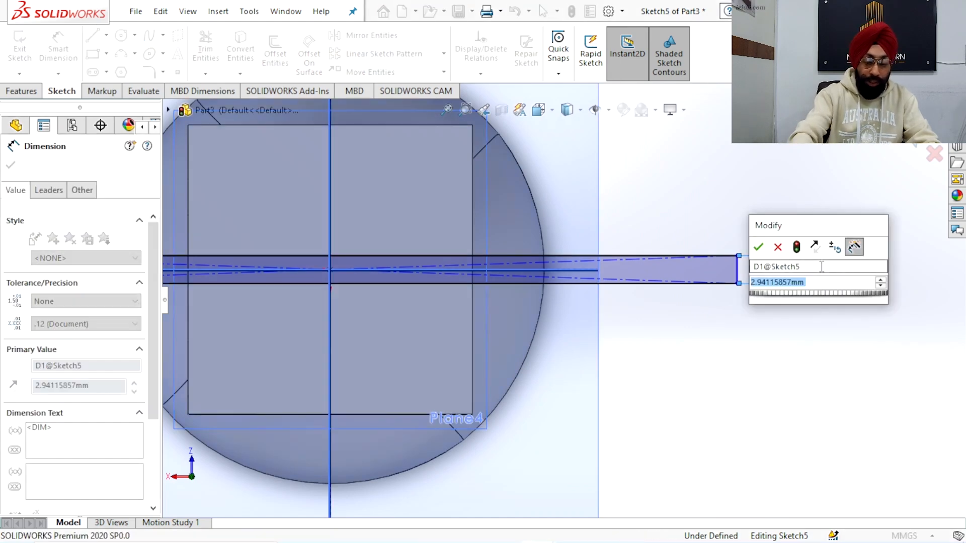
type("0.2")
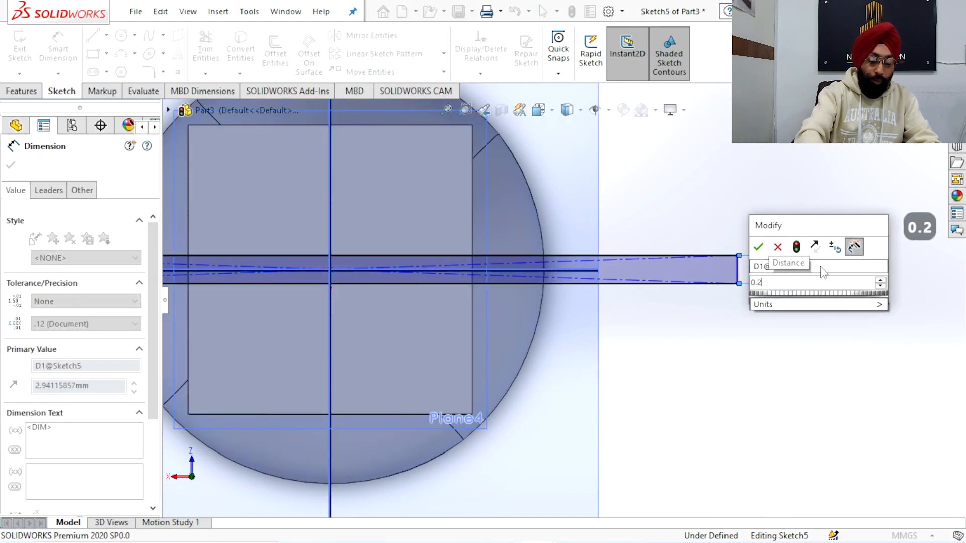
type("5")
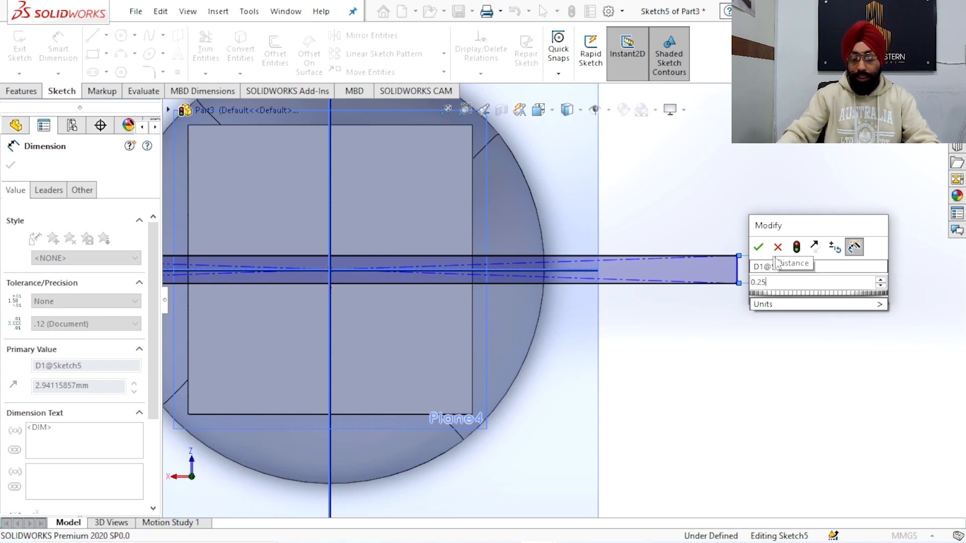
left_click(758, 248)
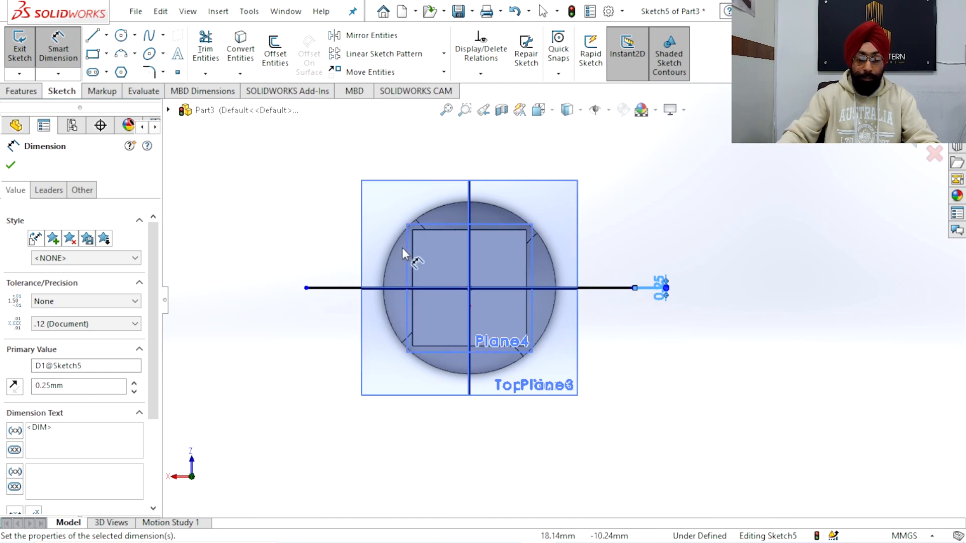
Dimension the thin rectangle's long edge to 75 mm
scroll(372, 309, "up", 10)
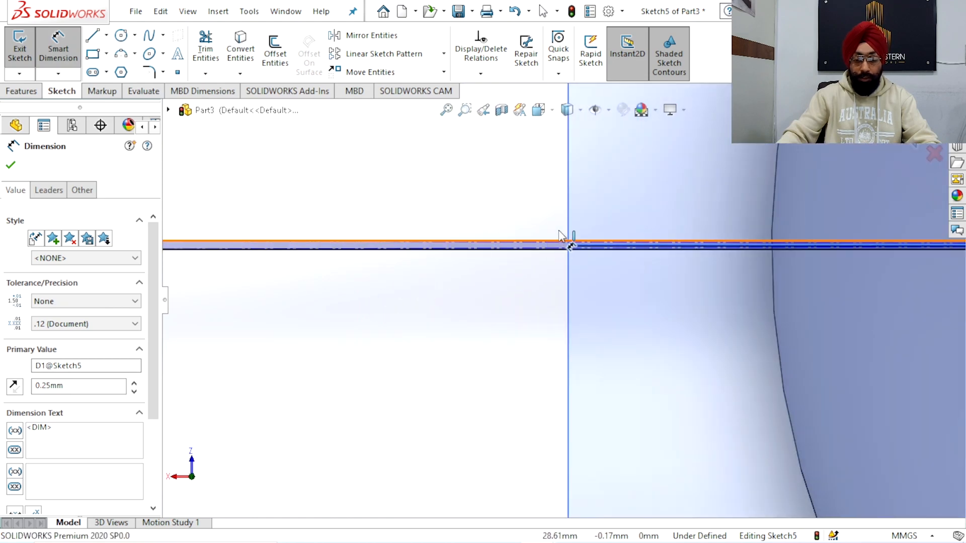
left_click(559, 233)
scroll(559, 233, "down", 8)
left_click(754, 132)
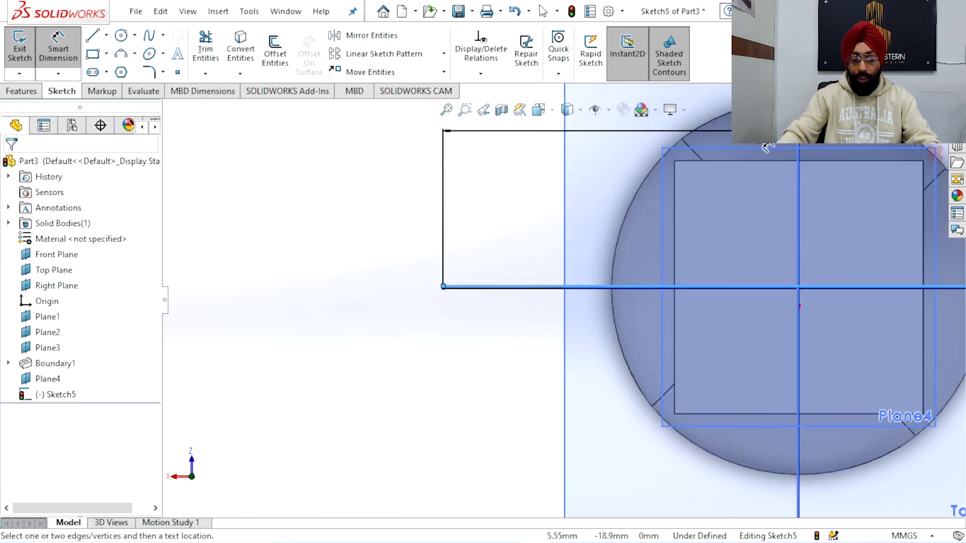
left_click(765, 147)
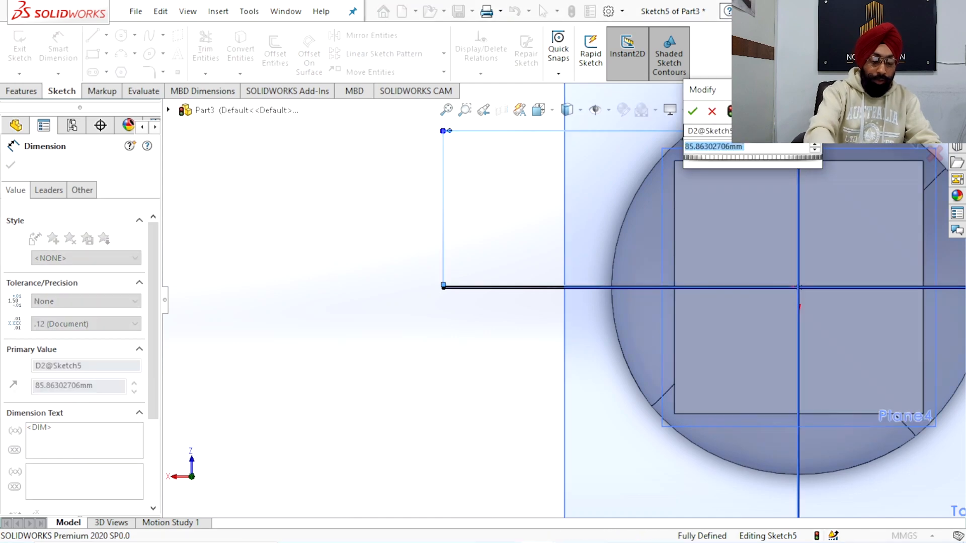
type("75")
key("Return")
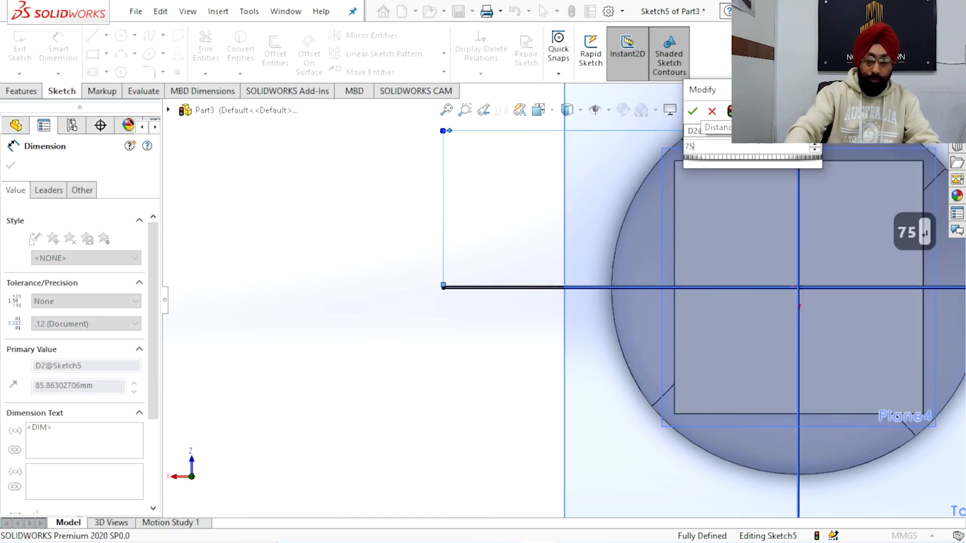
scroll(667, 260, "down", 10)
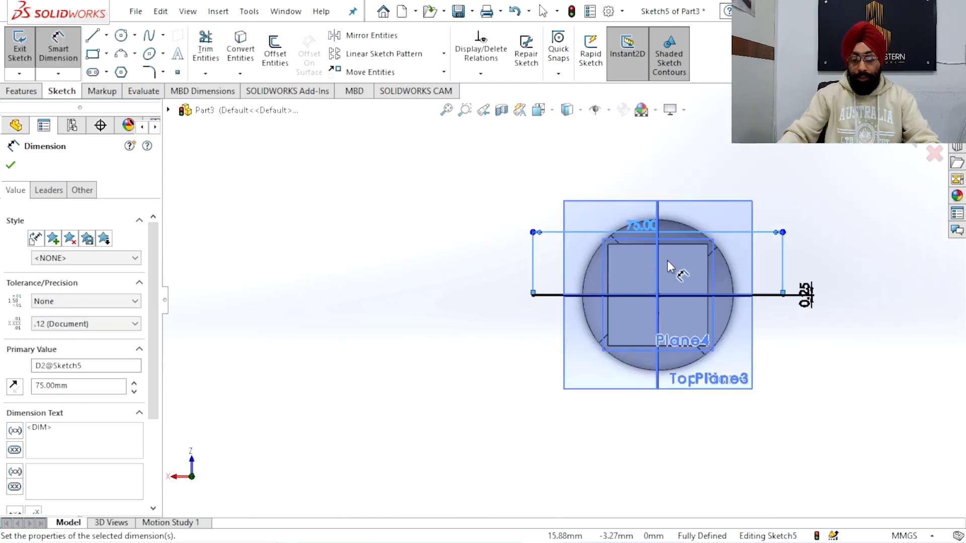
right_click(703, 189)
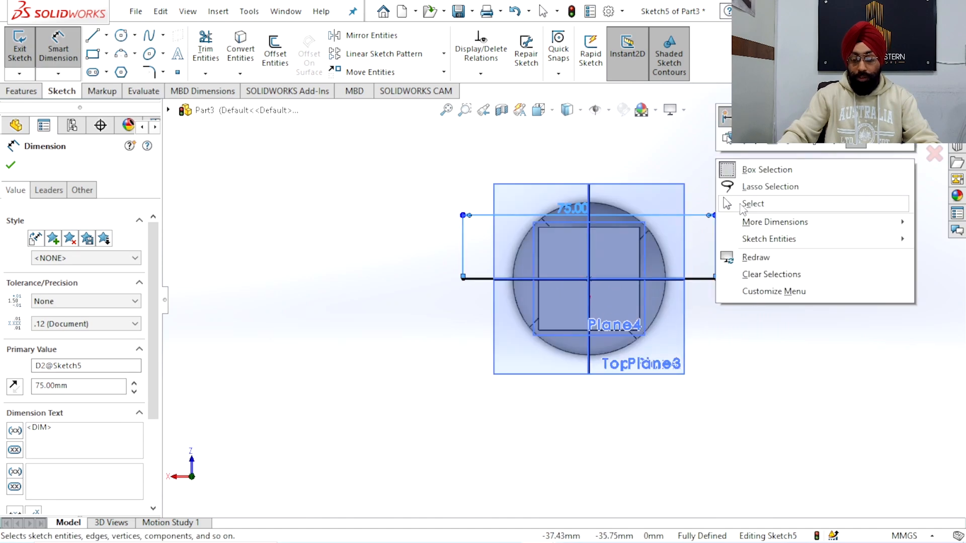
left_click(748, 201)
Turn off the display of all planes and exit the thin rectangle's sketch
mouse_move(680, 349)
middle_mouse_down()
mouse_move(666, 258)
mouse_move(666, 268)
mouse_move(619, 284)
mouse_move(550, 254)
mouse_move(579, 228)
mouse_move(608, 144)
middle_mouse_up()
scroll(666, 268, "up", 5)
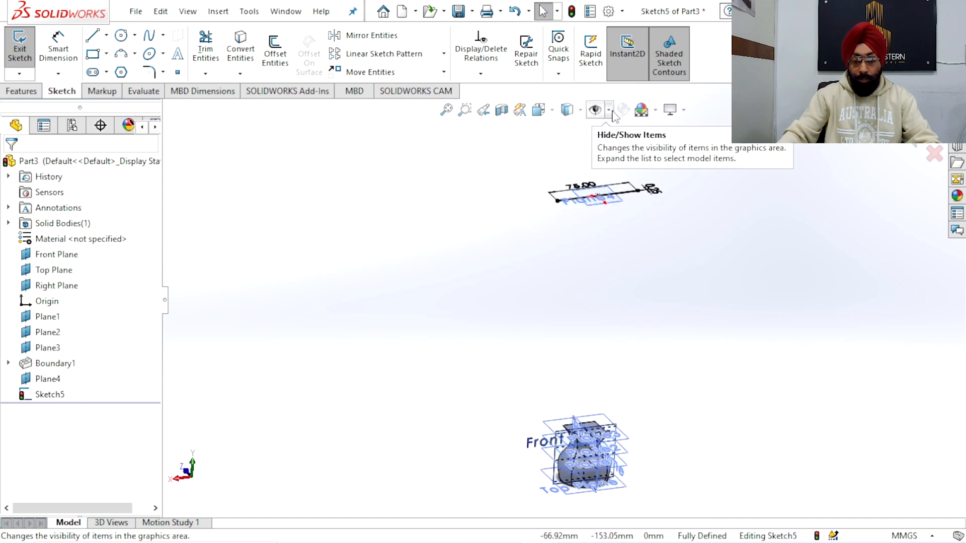
left_click(609, 109)
left_click(596, 129)
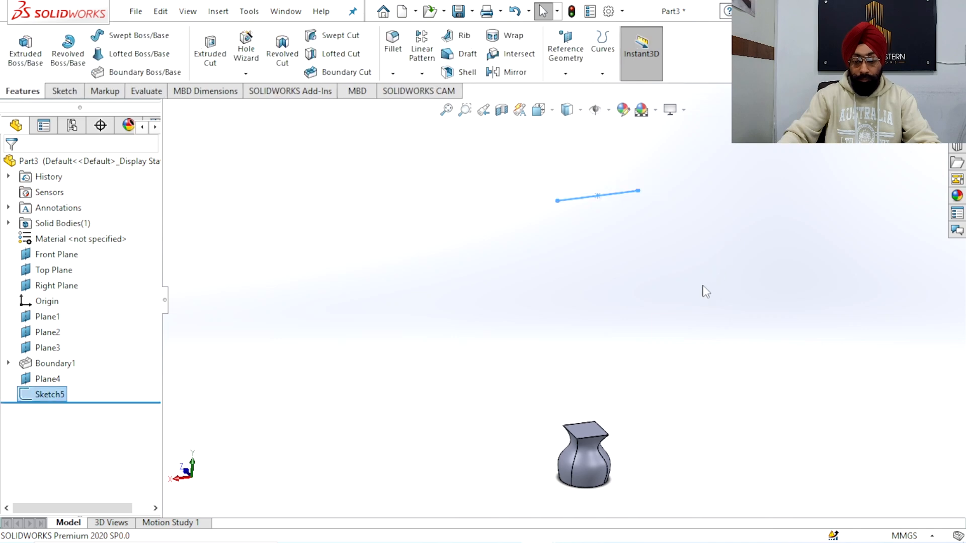
mouse_move(675, 322)
middle_mouse_down()
mouse_move(625, 352)
mouse_move(623, 308)
mouse_move(647, 324)
mouse_move(598, 334)
mouse_move(605, 318)
mouse_move(629, 339)
mouse_move(578, 340)
mouse_move(574, 316)
mouse_move(537, 273)
middle_mouse_up()
middle_click_drag(553, 320, 567, 289)
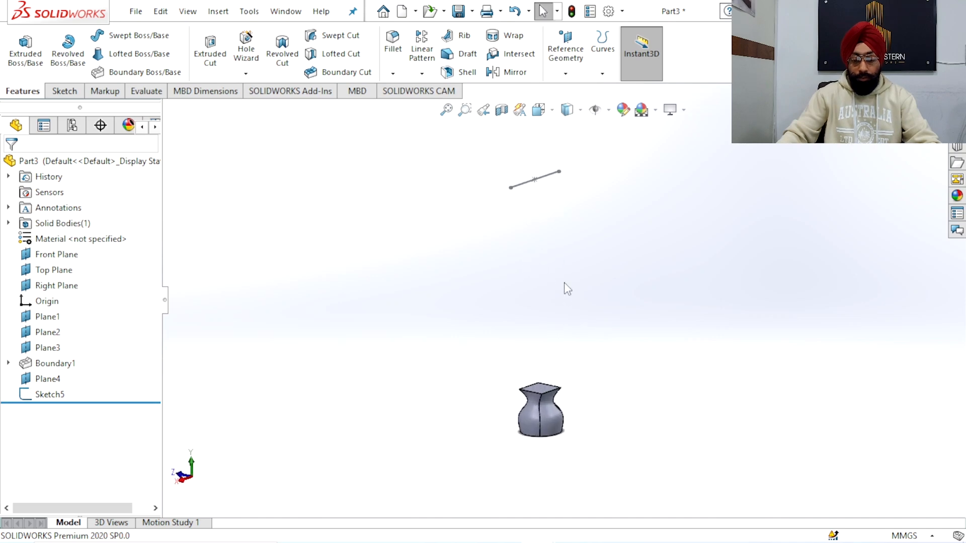
Start a Boundary Boss/Base with the base's square top face and the thin rectangle, Sketch5, as Direction 1 profiles
left_click(159, 75)
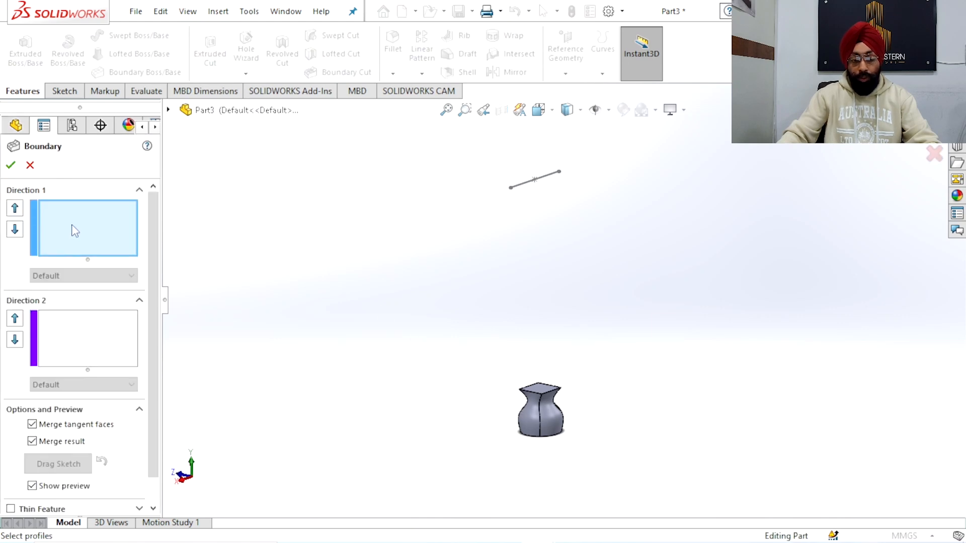
scroll(541, 402, "down", 5)
left_click(532, 331)
scroll(535, 322, "up", 5)
scroll(554, 242, "down", 10)
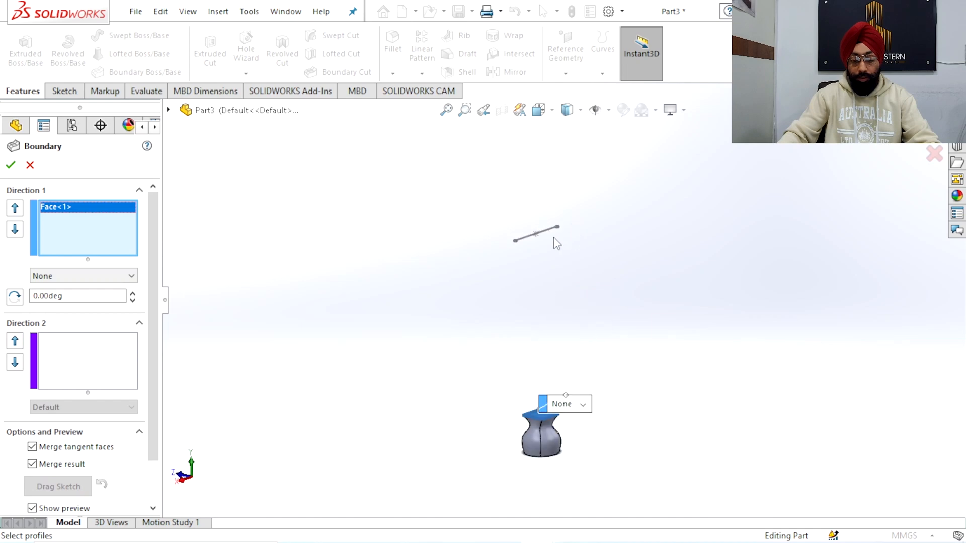
scroll(356, 247, "down", 2)
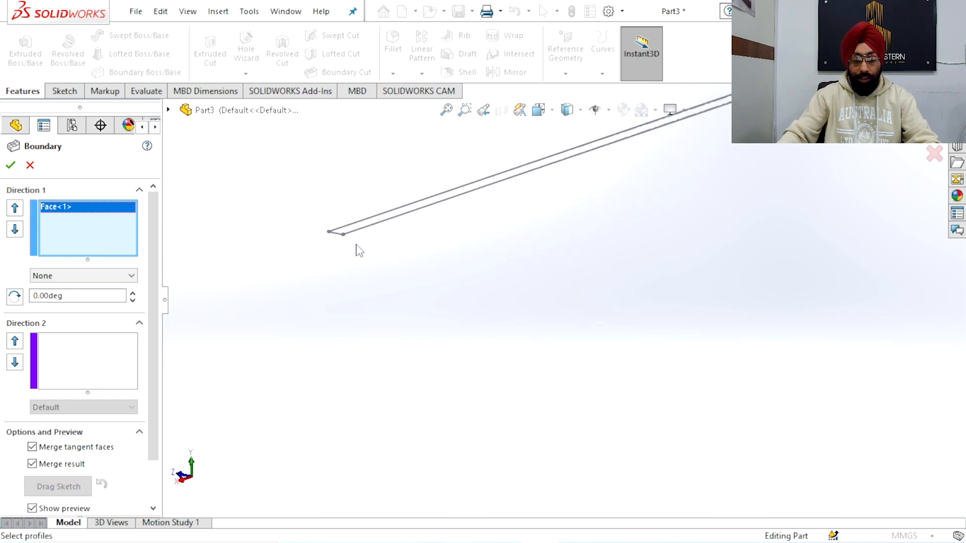
left_click(355, 234)
Move the boundary connector on the base's top face to the face's front corner
middle_click_drag(401, 273, 539, 310, "ctrl")
scroll(616, 339, "up", 3)
scroll(617, 338, "up", 8)
middle_click_drag(650, 371, 631, 420)
scroll(583, 403, "down", 2)
scroll(583, 407, "down", 5)
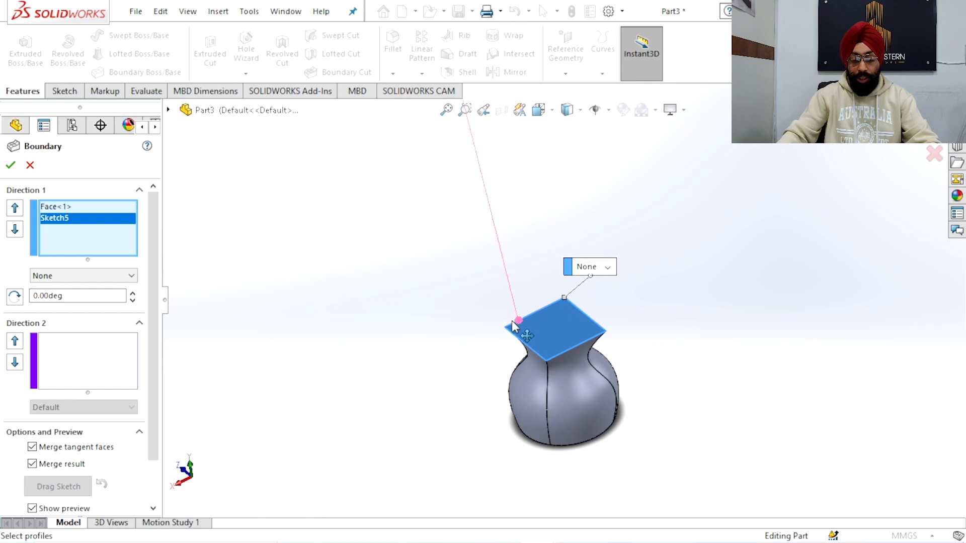
scroll(639, 356, "up", 6)
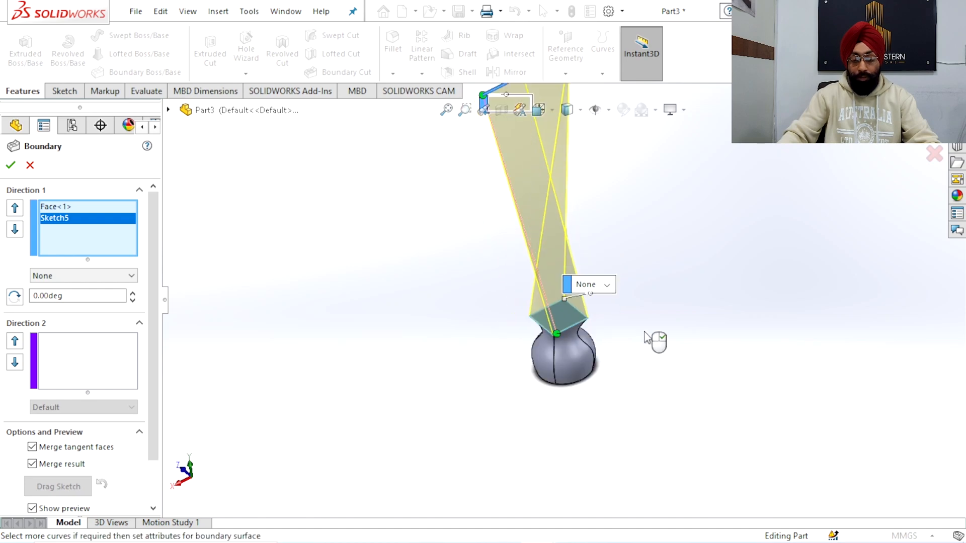
Set the tangency type of the Sketch5 profile to Direction Vector
scroll(534, 211, "down", 2)
scroll(524, 173, "down", 4)
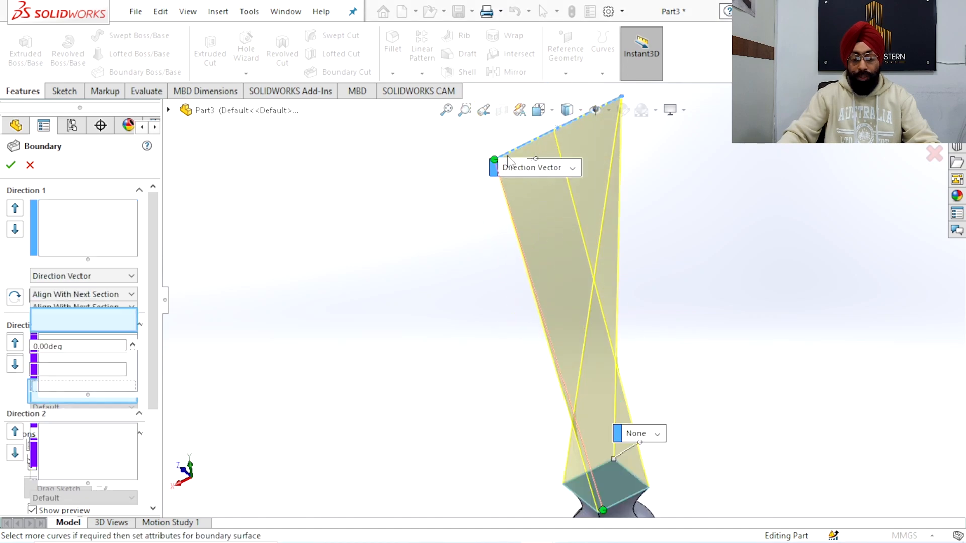
left_click(586, 216)
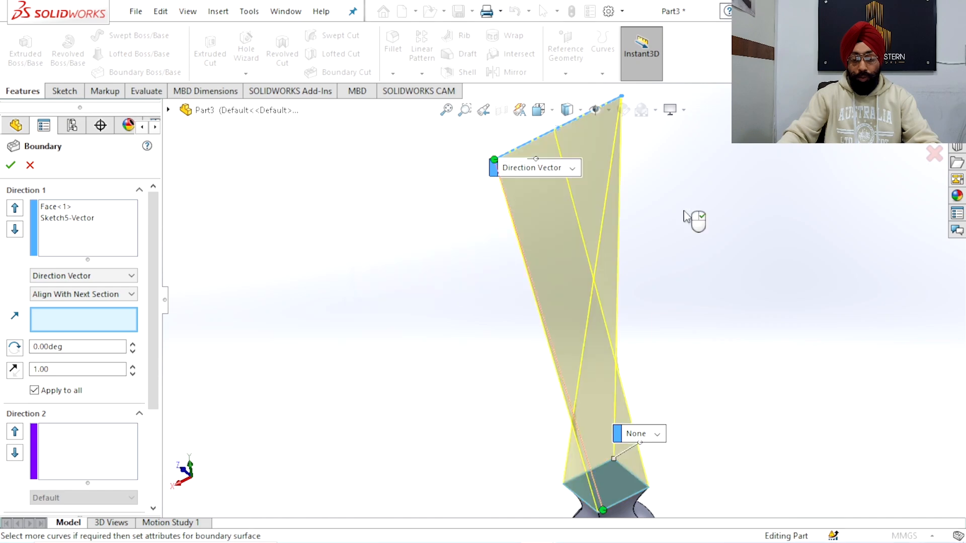
scroll(499, 159, "down", 5)
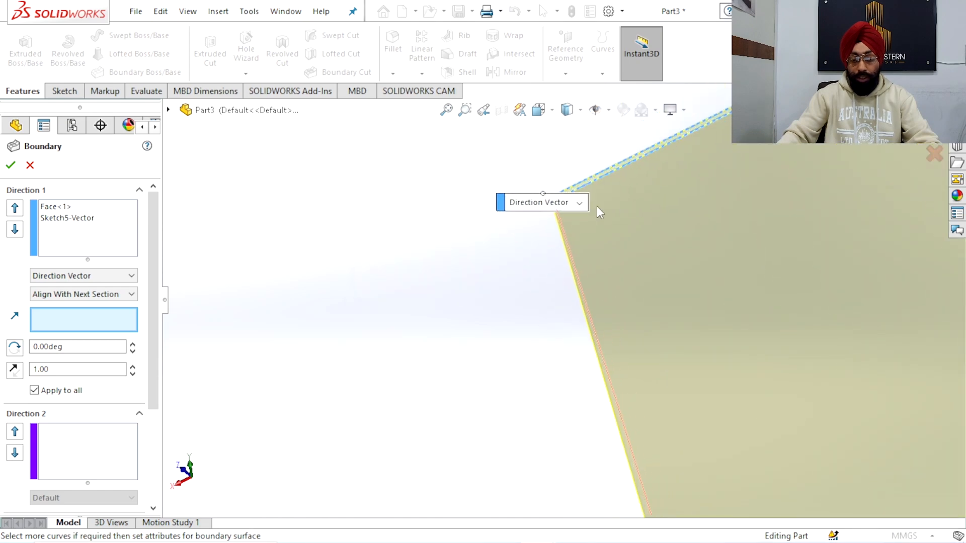
left_click(474, 214)
left_click(407, 300)
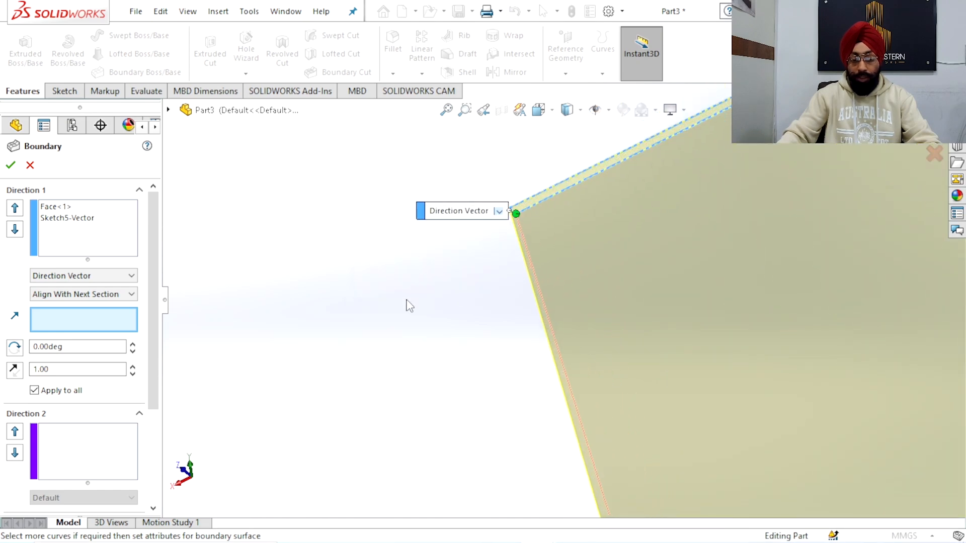
scroll(490, 285, "up", 5)
scroll(493, 291, "up", 5)
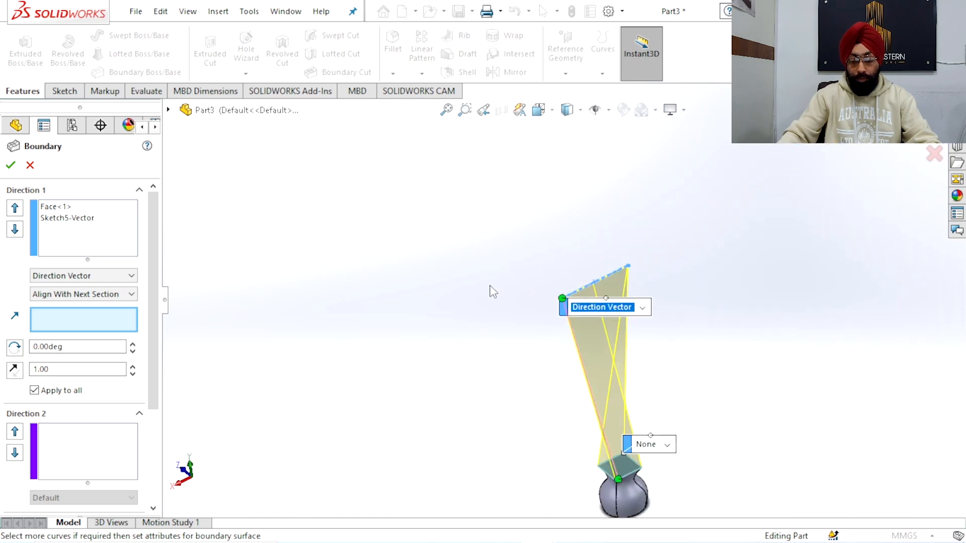
Snap the connector on the base's top face exactly onto its front corner to align the boundary between both profiles
scroll(574, 396, "down", 8)
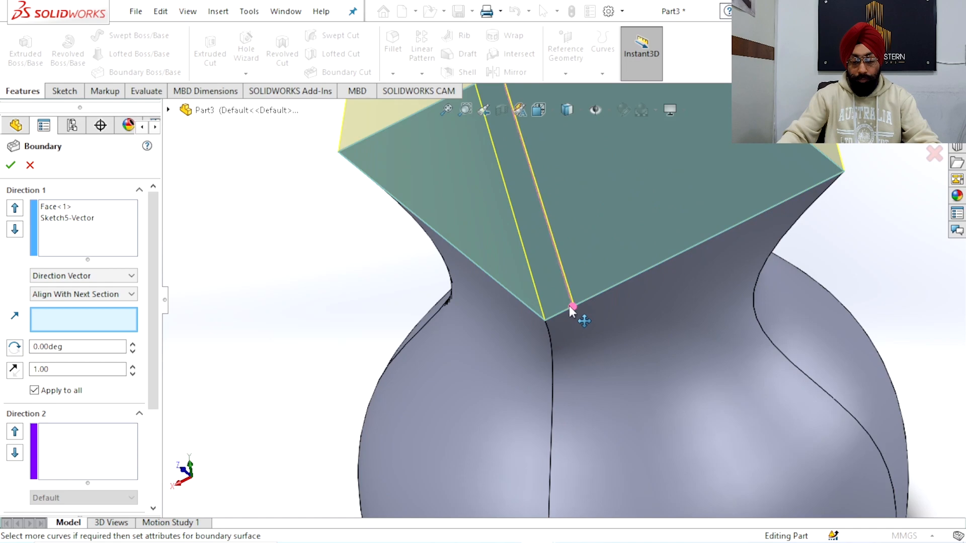
left_click(542, 318)
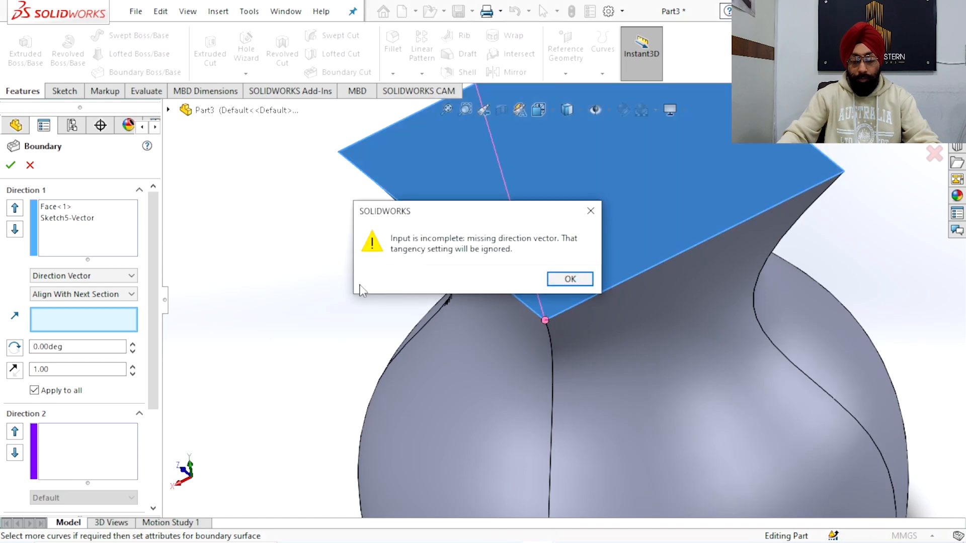
left_click(563, 279)
scroll(468, 327, "up", 10)
middle_click_drag(460, 324, 595, 221)
scroll(595, 221, "down", 5)
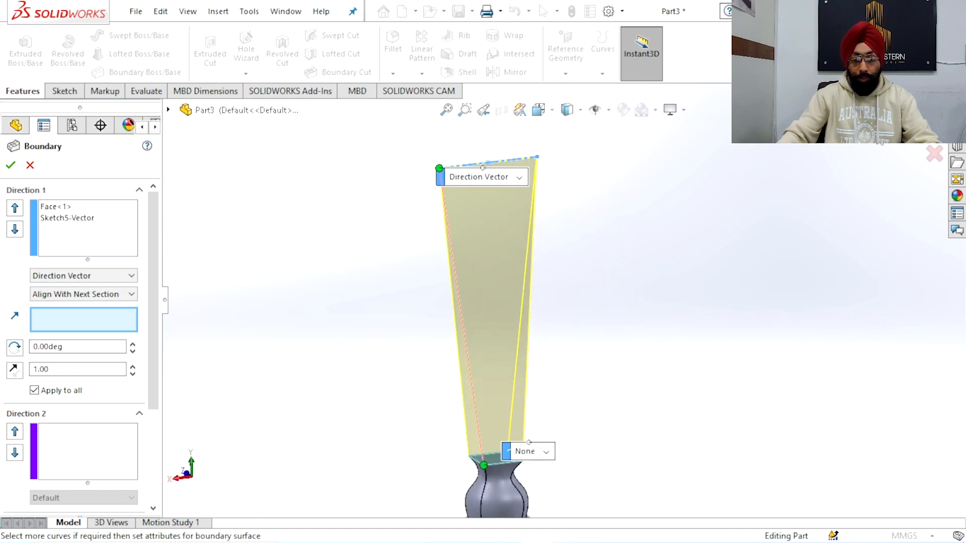
Accept the boundary feature between the base and the thin top profile
left_click(933, 129)
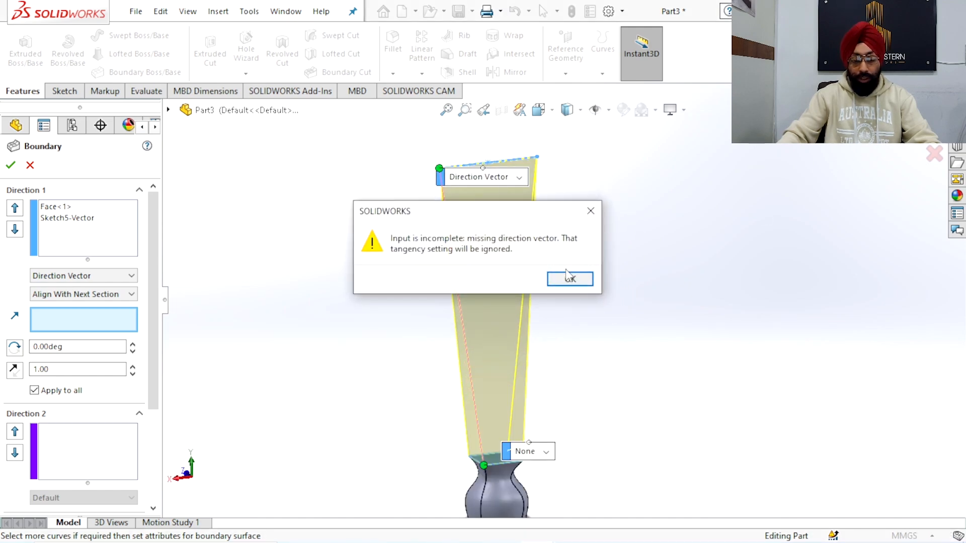
left_click(579, 285)
left_click(590, 211)
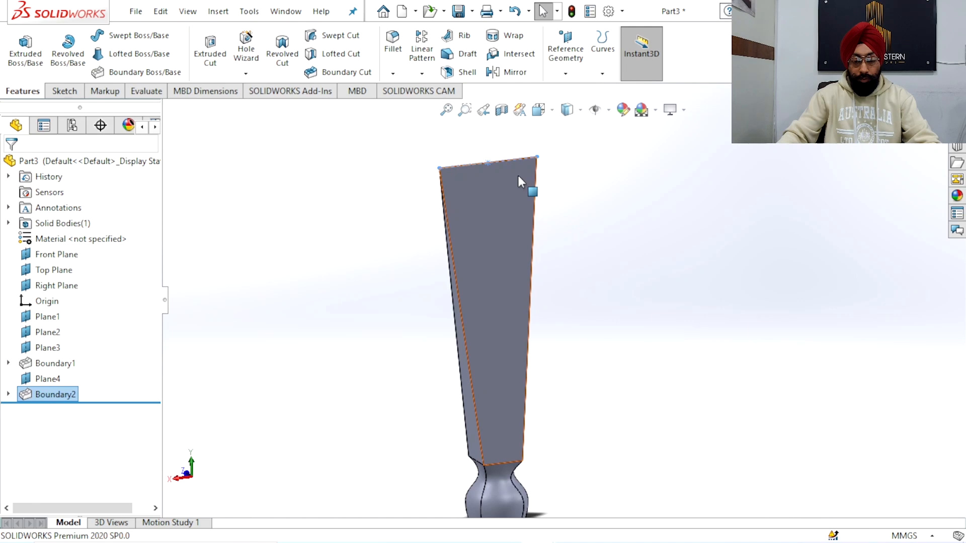
left_click(634, 231)
Set the display style to Shaded without edges
scroll(595, 271, "up", 4)
middle_click_drag(595, 271, 597, 345)
scroll(537, 336, "down", 4)
middle_click_drag(537, 336, 551, 289)
scroll(550, 288, "up", 3)
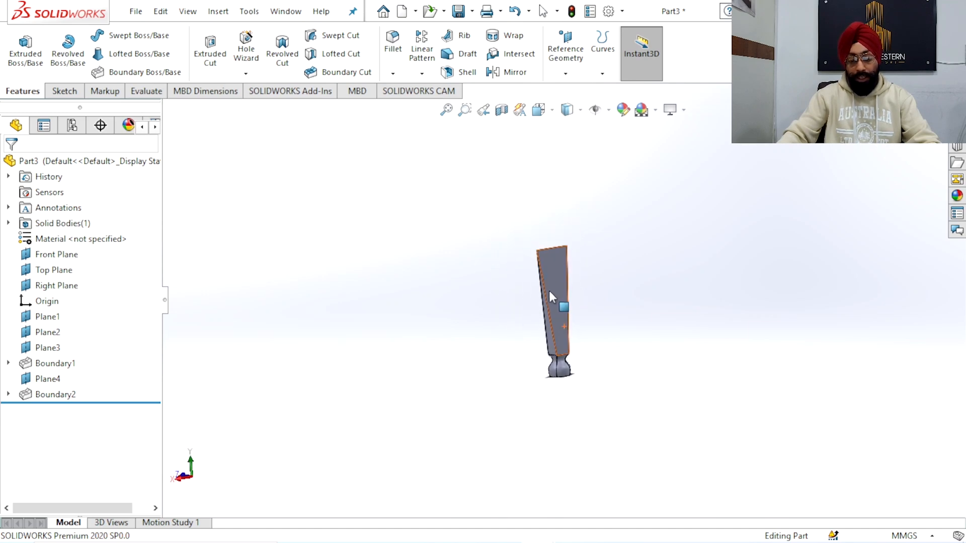
scroll(550, 296, "down", 3)
left_click(580, 110)
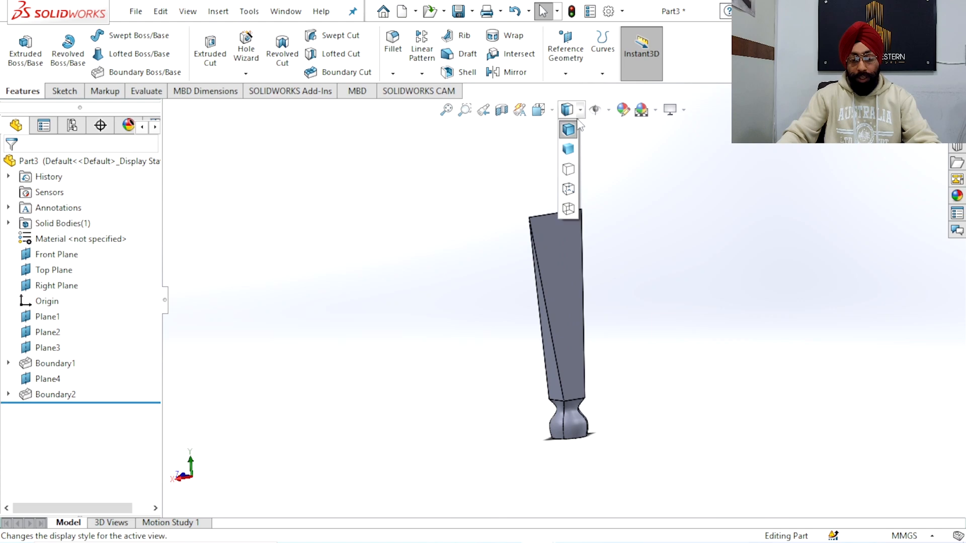
left_click(572, 147)
Change the display style to Hidden Lines Visible
middle_click_drag(633, 229, 528, 251)
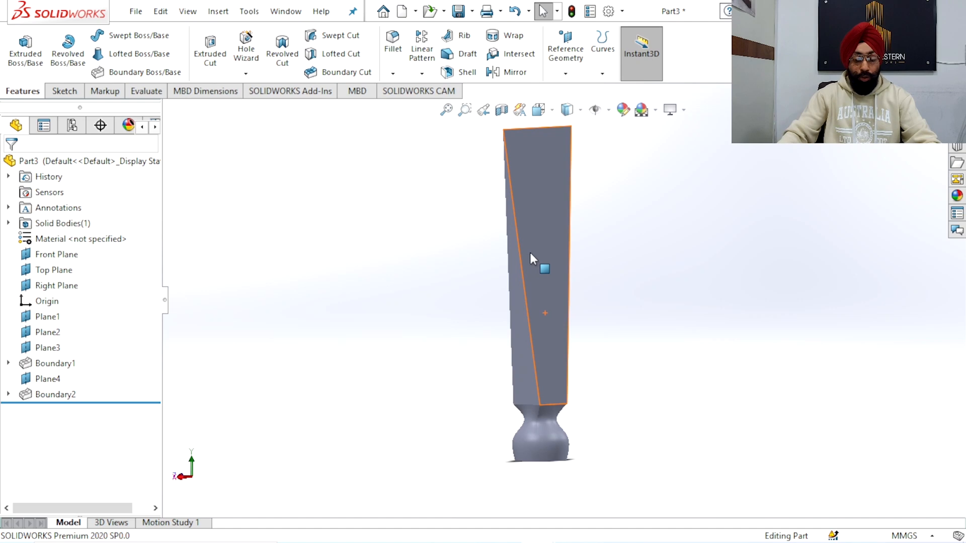
middle_click_drag(620, 361, 608, 381)
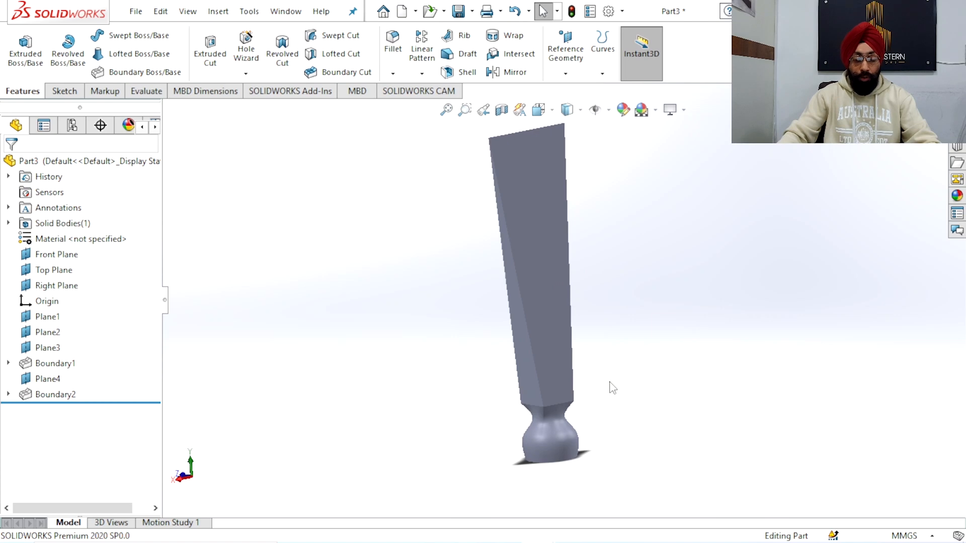
middle_click_drag(570, 395, 551, 339)
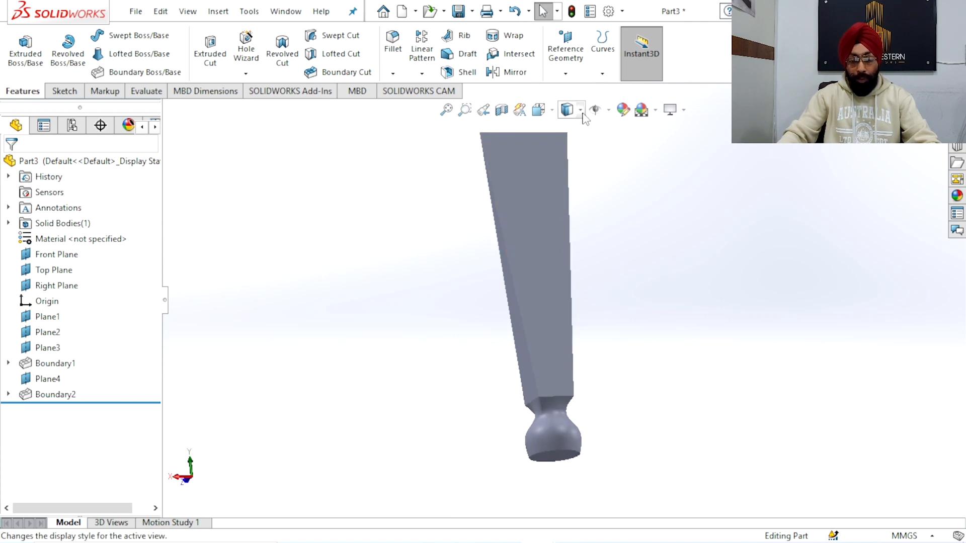
left_click(607, 113)
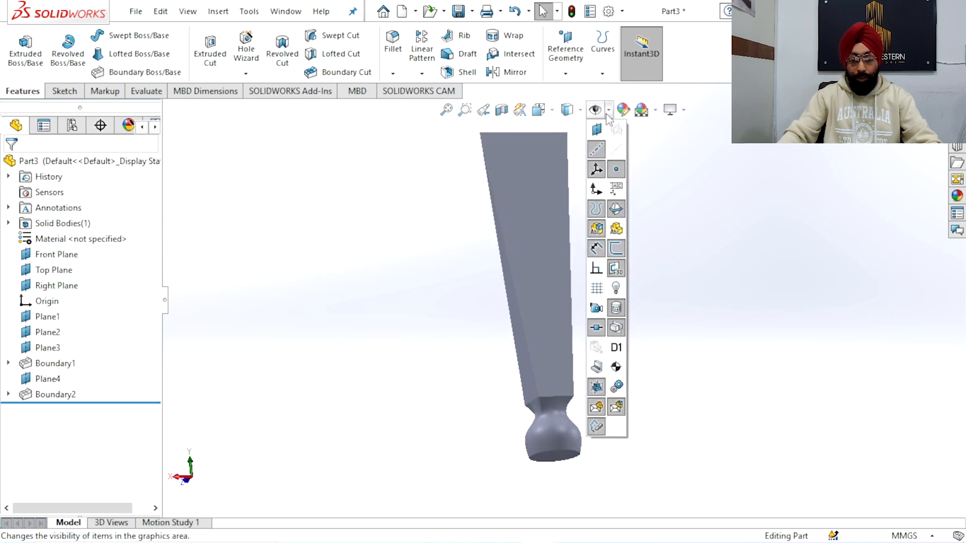
left_click(567, 109)
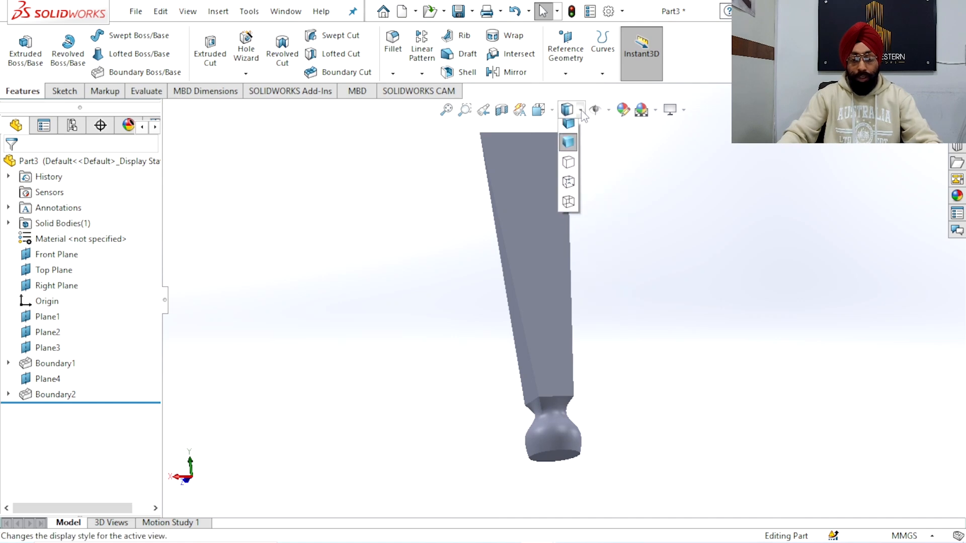
left_click(568, 190)
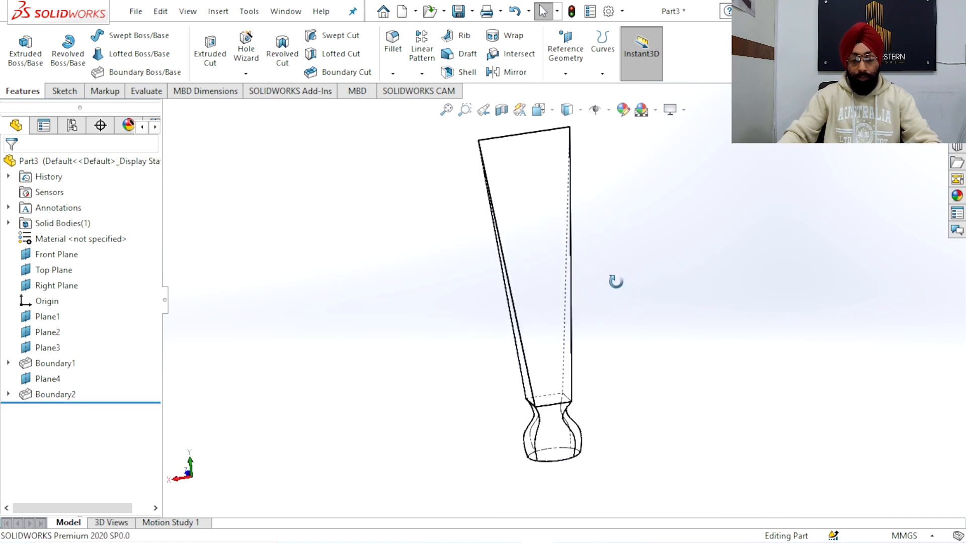
Orient the part to the standard Back view
left_click(537, 110)
left_click(472, 313)
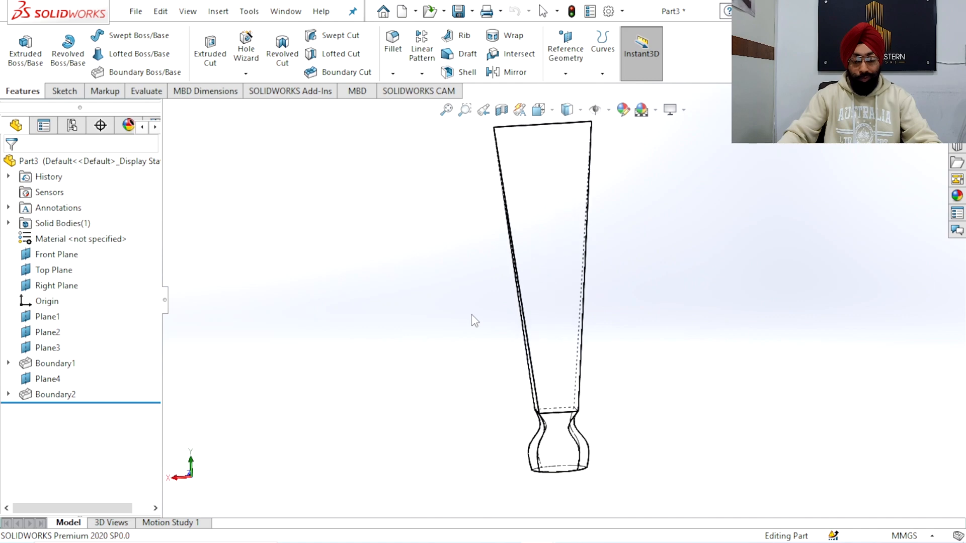
scroll(596, 347, "down", 2)
scroll(611, 302, "up", 3)
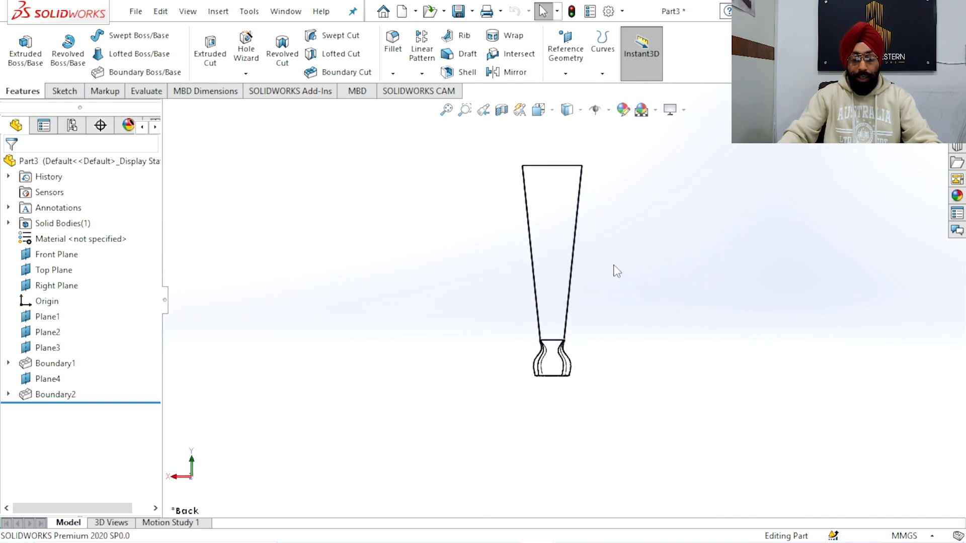
scroll(615, 262, "down", 3)
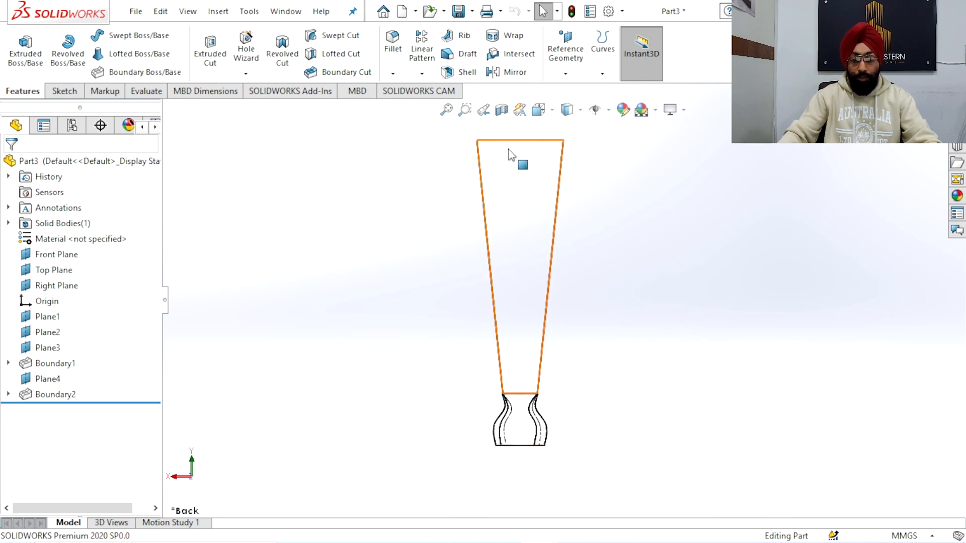
Orient the part to a Top view and examine how the thin blade blends into the round base
middle_click_drag(509, 152, 499, 159)
left_click(539, 109)
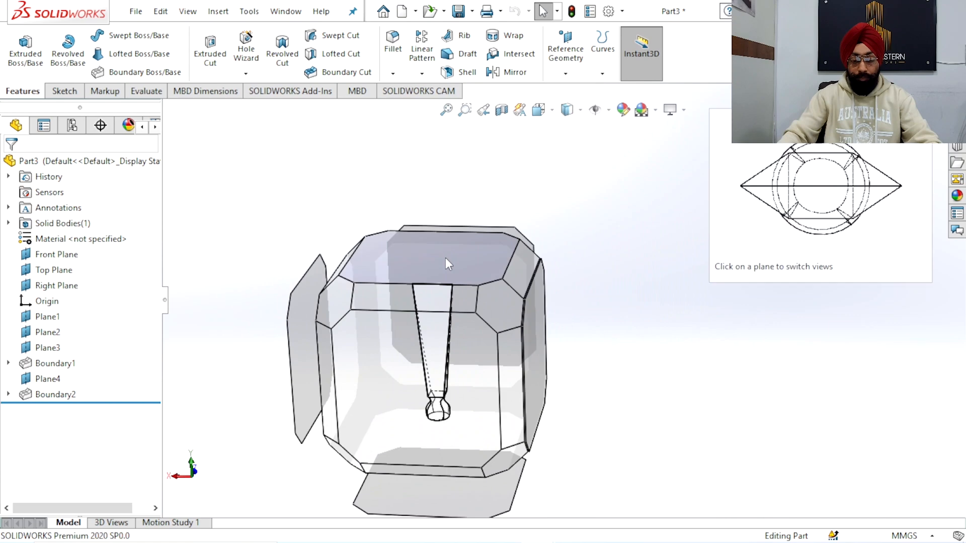
left_click(445, 258)
scroll(508, 289, "up", 1)
scroll(593, 308, "down", 2)
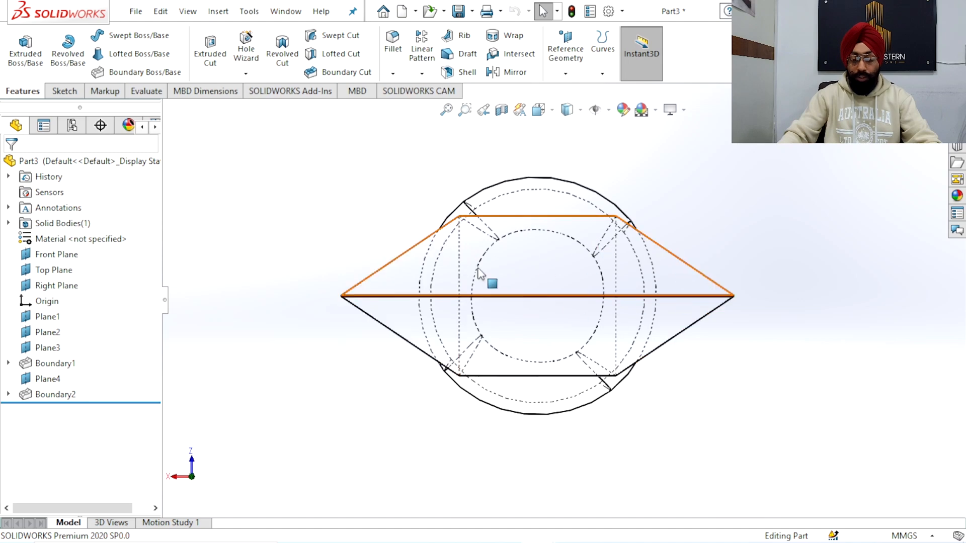
middle_click_drag(522, 297, 574, 288)
scroll(574, 288, "up", 2)
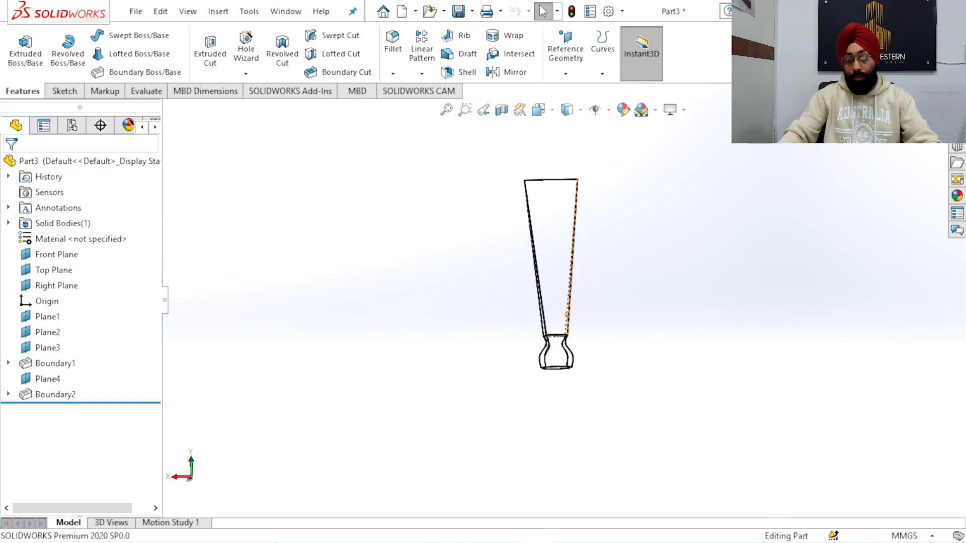
Switch from the blade part to the open handle part, Part2
left_click(910, 91)
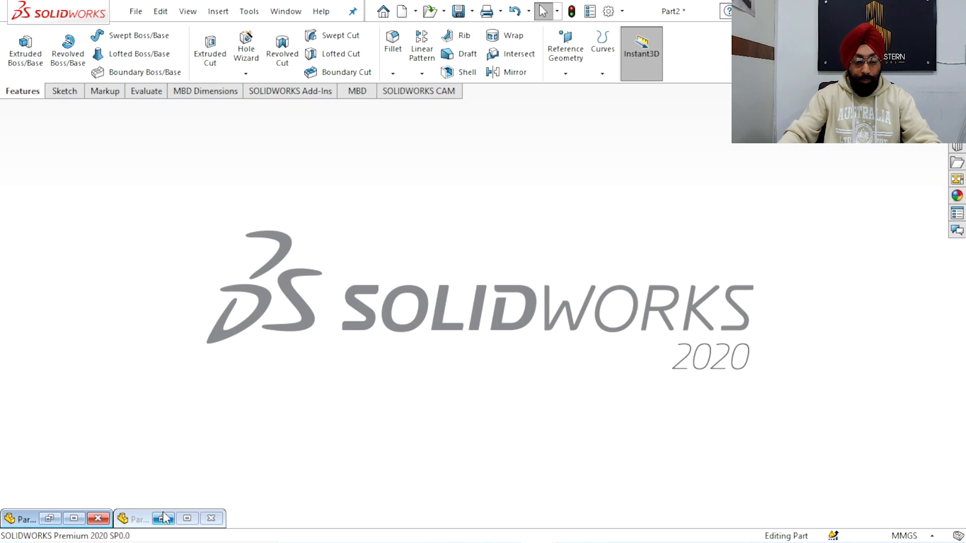
left_click(164, 518)
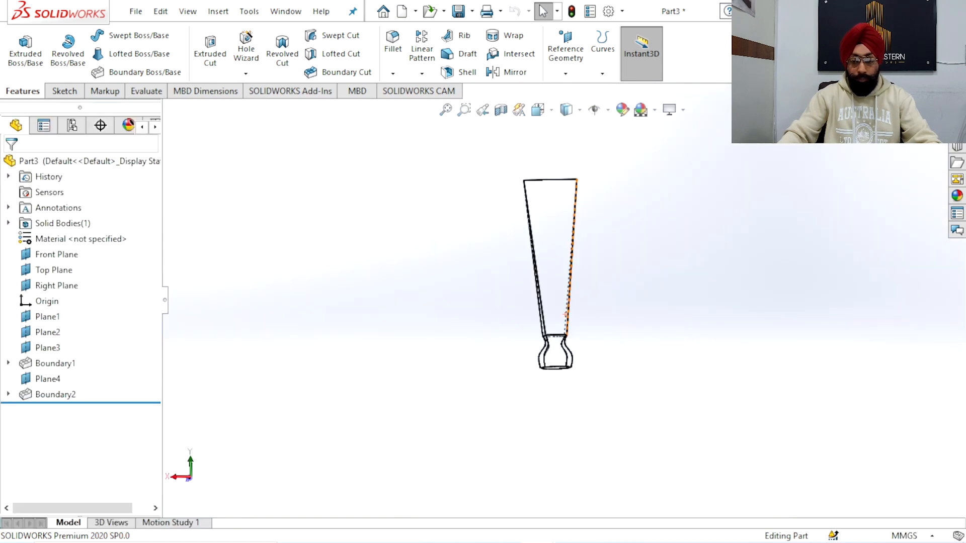
left_click(32, 518)
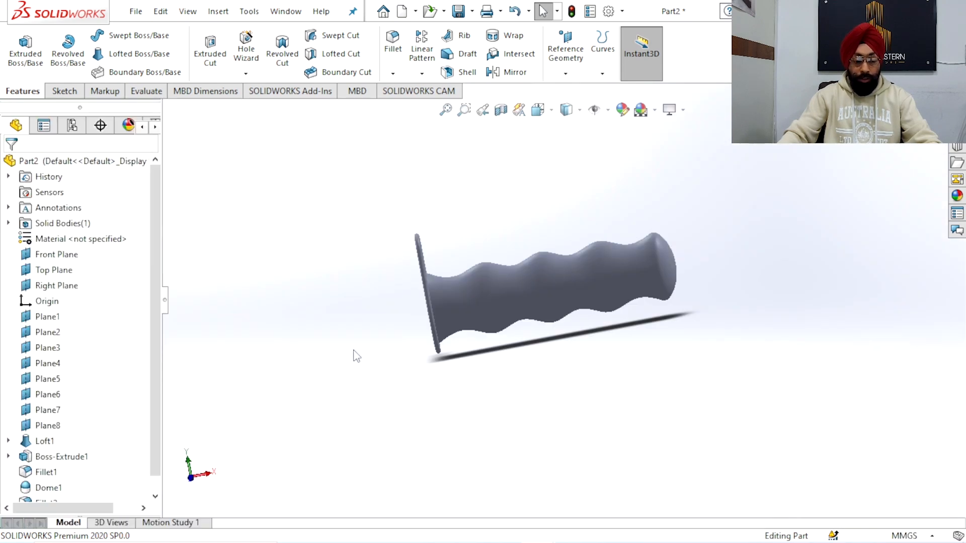
Set the handle part's display style to Hidden Lines Visible
middle_click_drag(556, 308, 540, 247)
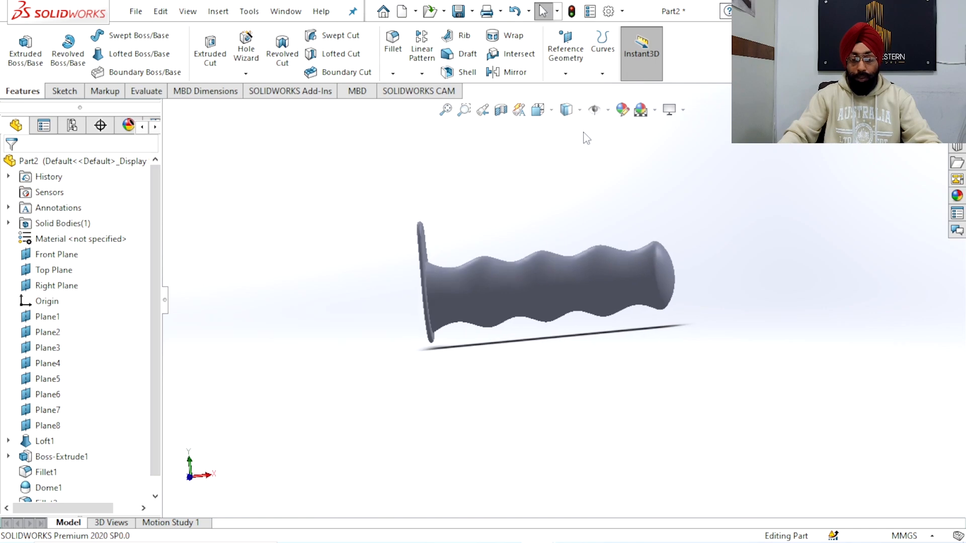
left_click(581, 111)
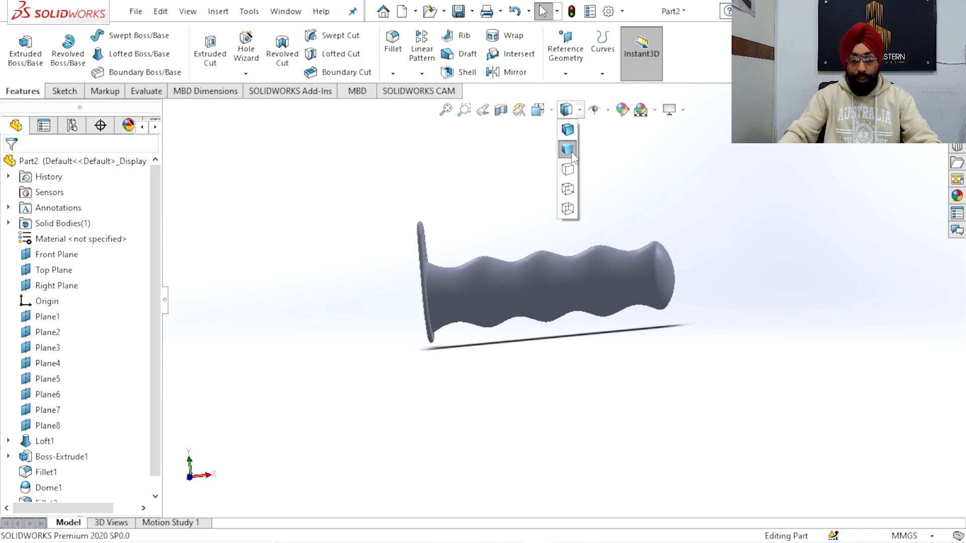
left_click(569, 189)
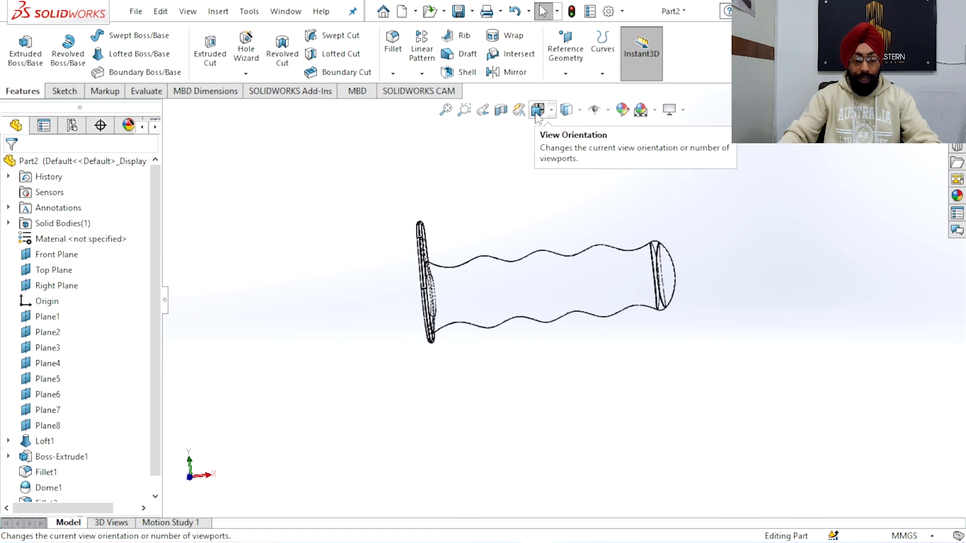
Orient the handle normal to the Front Plane and clear the selection
left_click(70, 286)
middle_click_drag(327, 276, 308, 304)
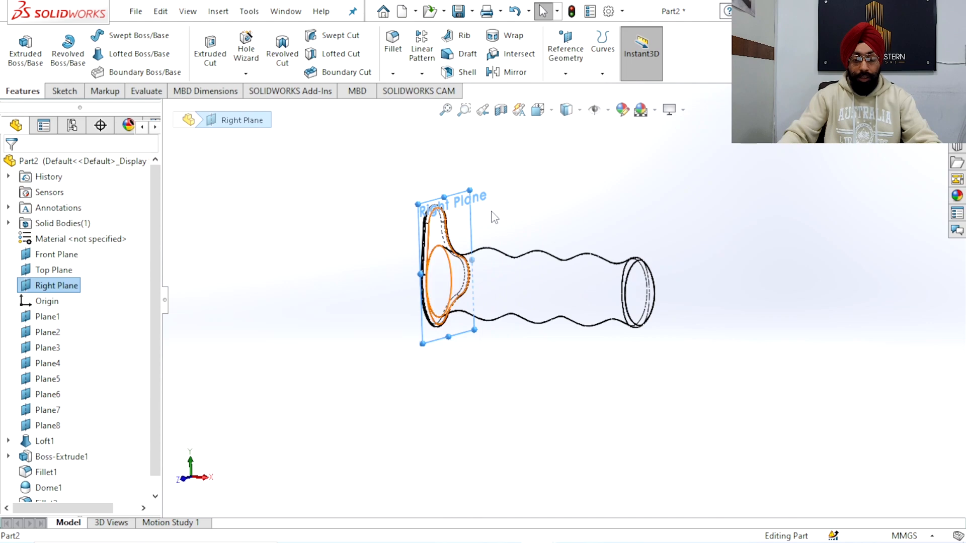
left_click(57, 255)
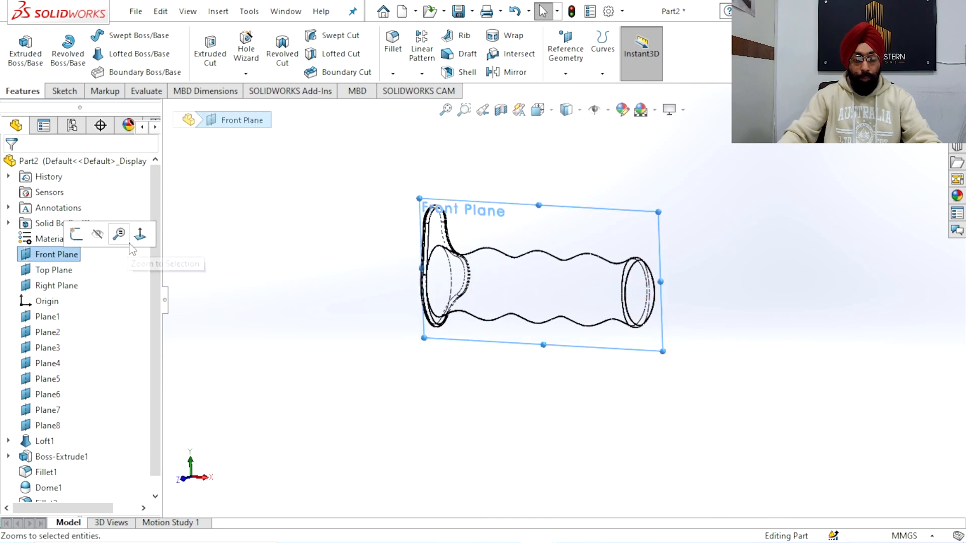
left_click(140, 231)
left_click(250, 211)
Examine the handle's wavy grip, flange and domed end from the front and at an angle
scroll(618, 299, "up", 3)
scroll(618, 298, "down", 3)
scroll(508, 294, "up", 3)
scroll(465, 292, "down", 1)
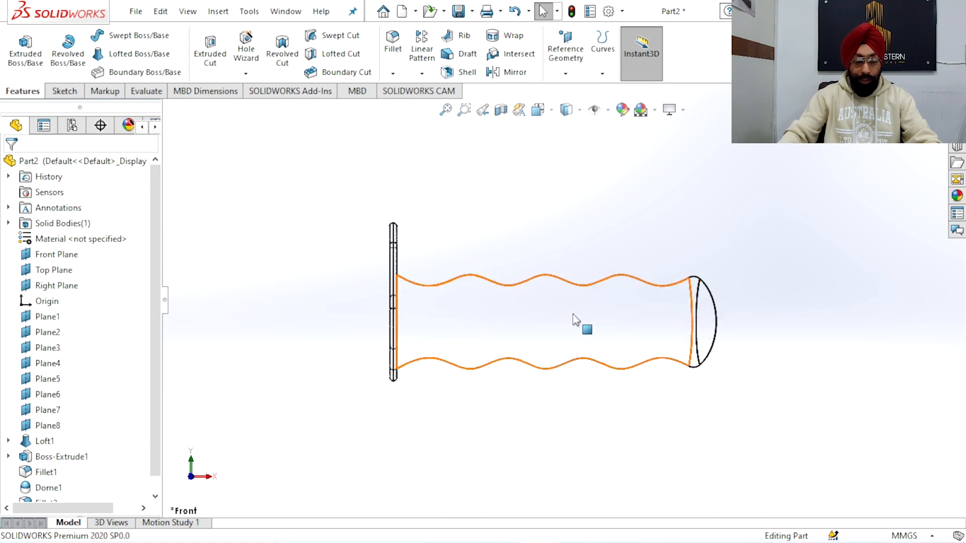
scroll(564, 298, "up", 4)
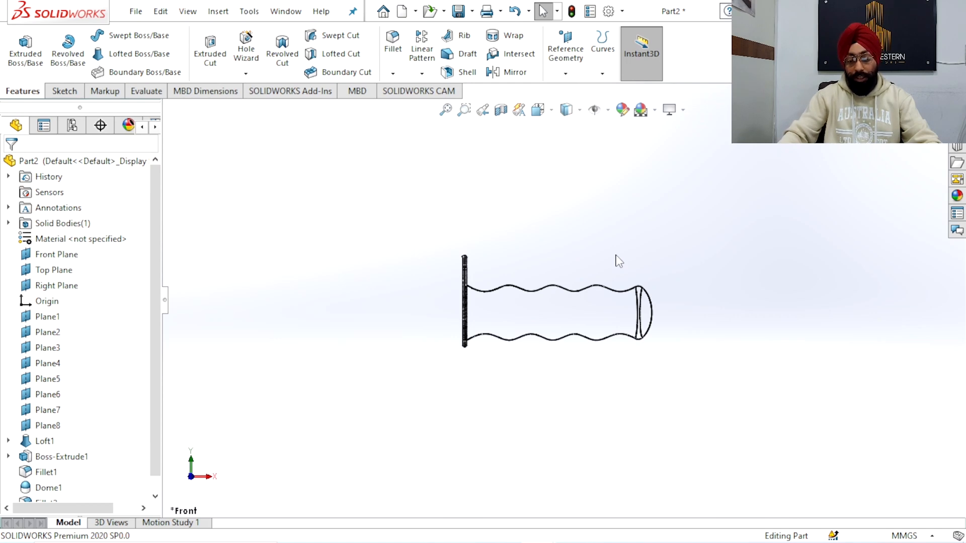
middle_click_drag(599, 277, 532, 318)
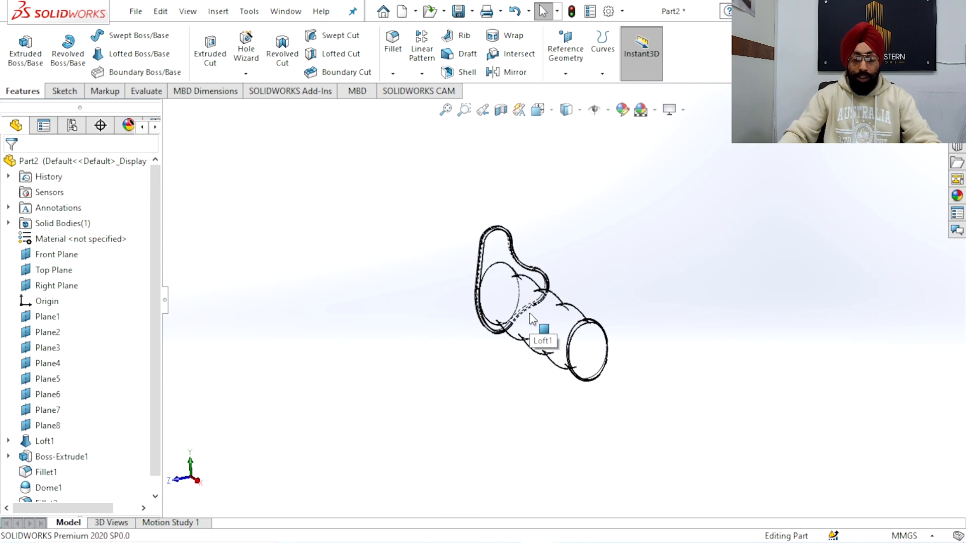
middle_click_drag(531, 317, 566, 278)
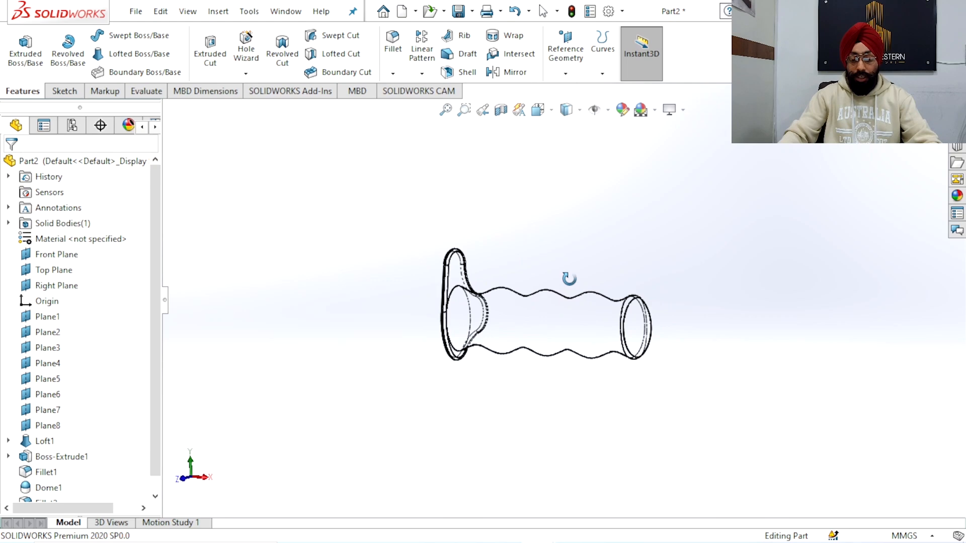